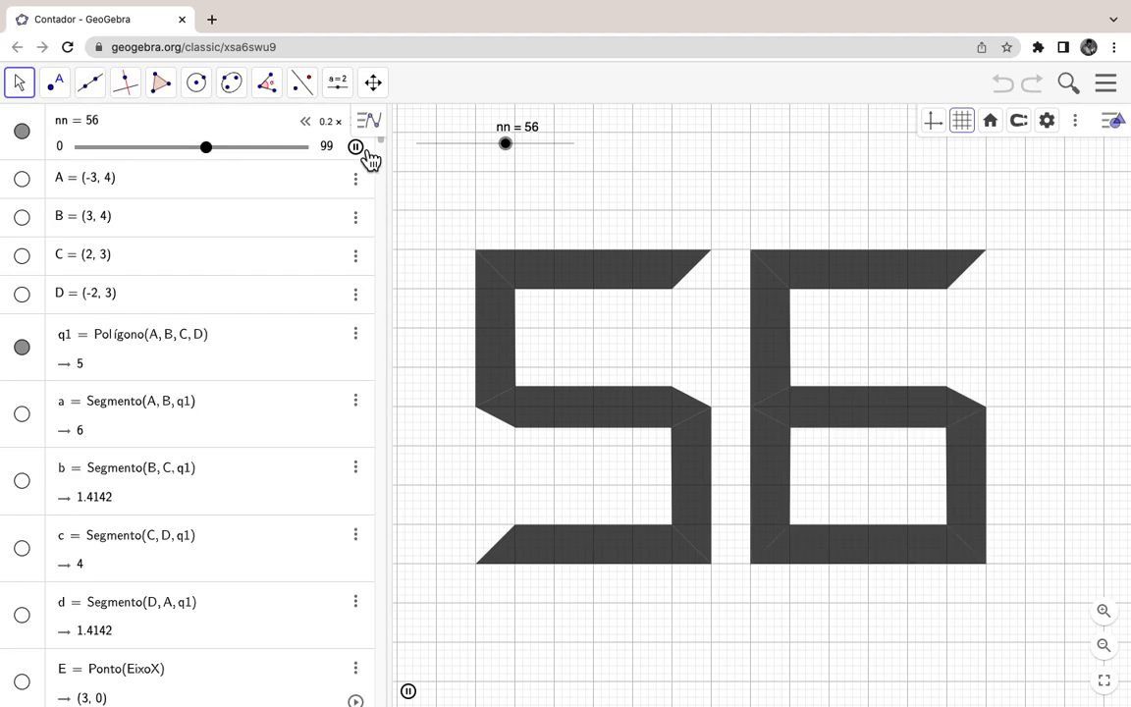
Step: Pause the counter animation and select the upper-left and top bars of the second 5
left_click(357, 149)
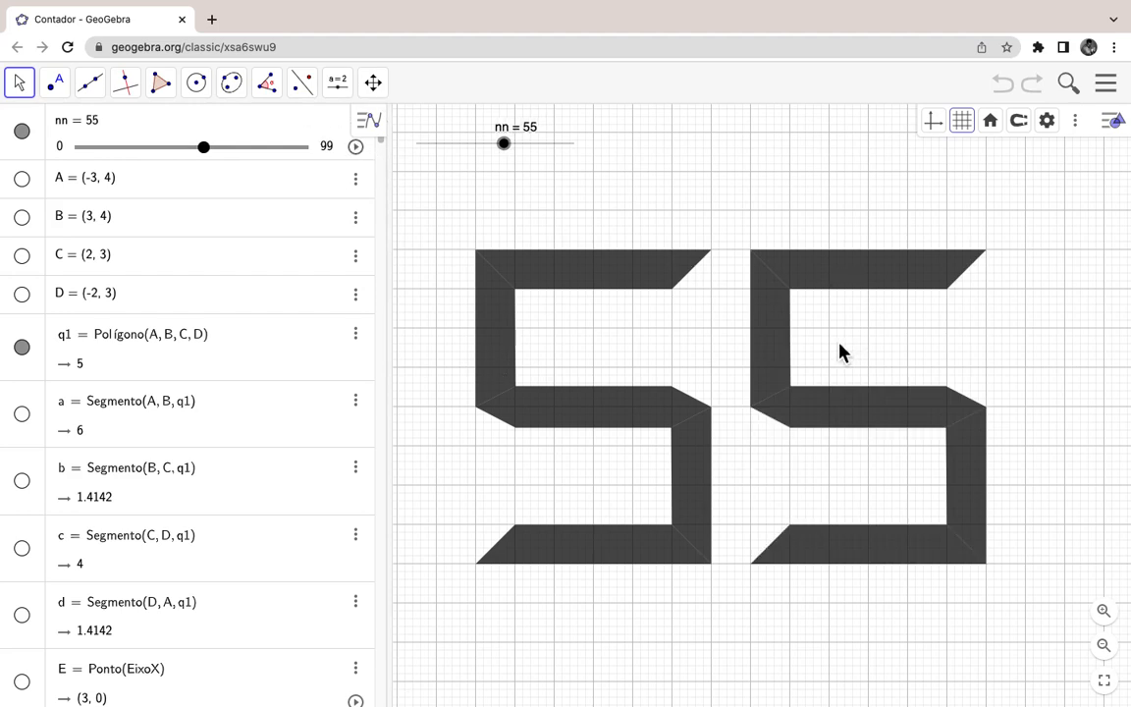
left_click(777, 341)
left_click(867, 291)
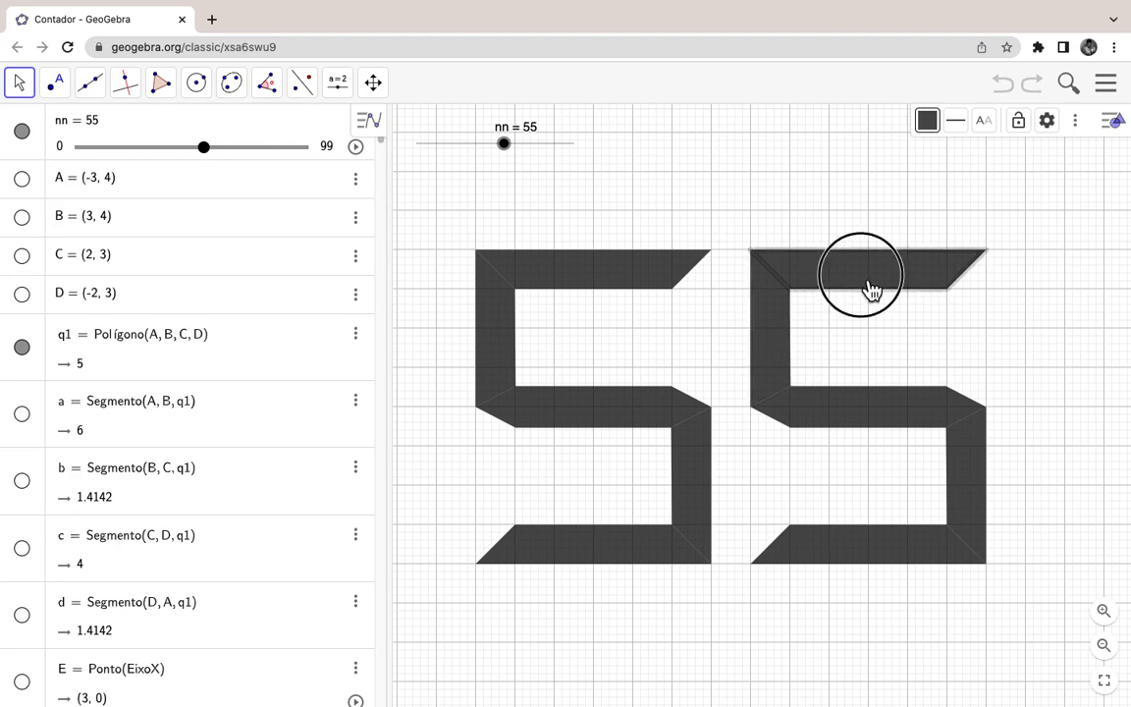
left_click(778, 331)
Step: Inspect the first 5's upper-left, middle, top and lower-right bars, then drag nn up to 88
left_click(496, 327)
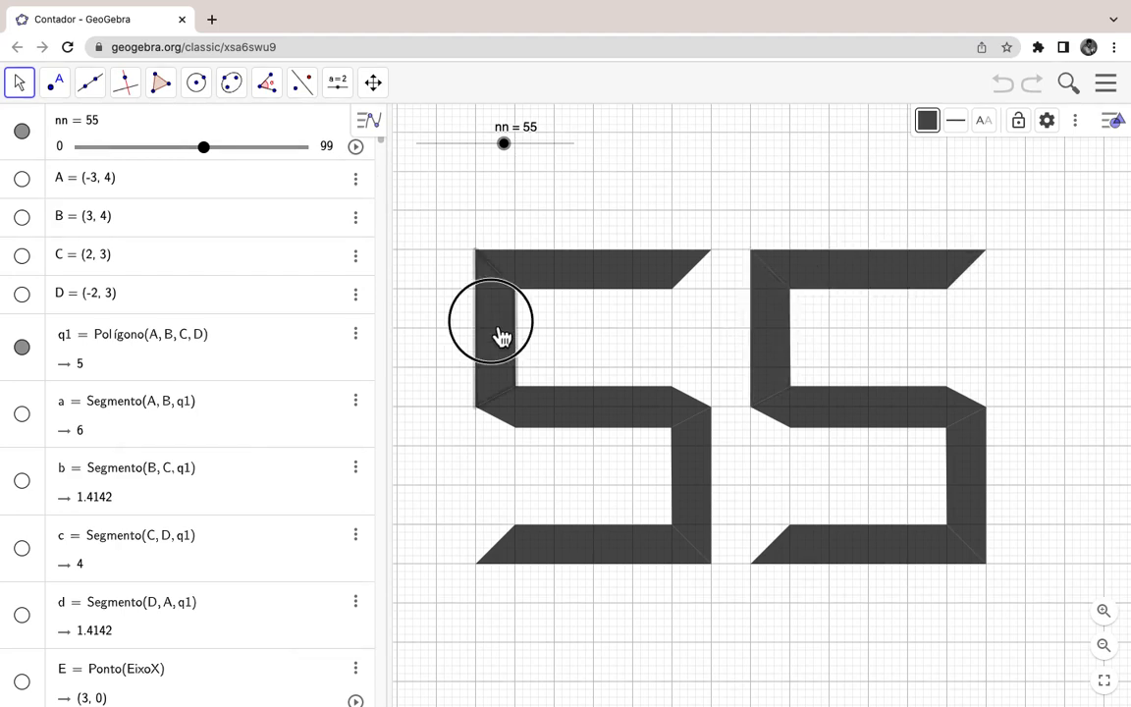
left_click(541, 414)
left_click(545, 285)
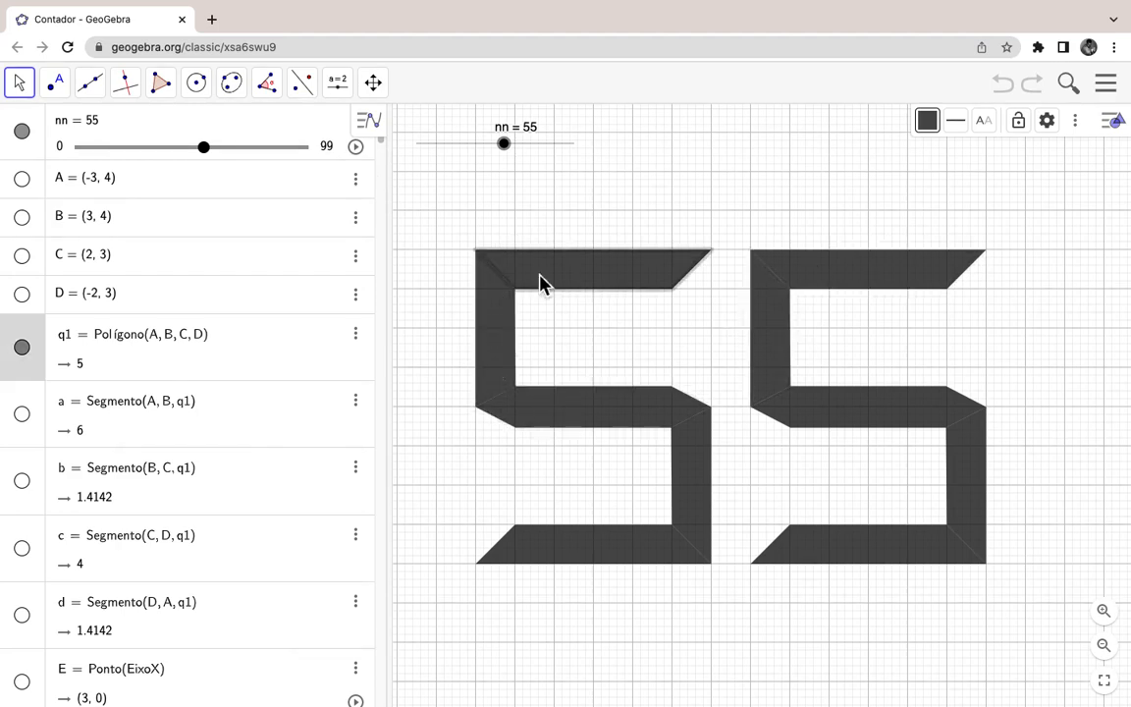
left_click(495, 346)
left_click(579, 412)
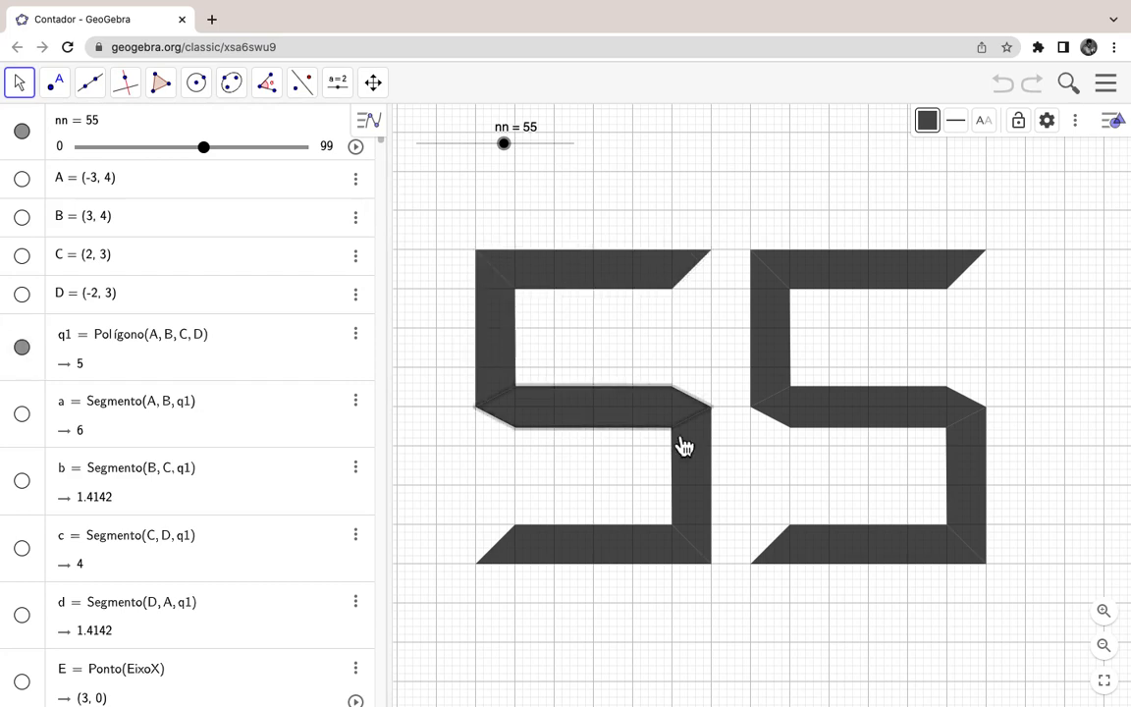
left_click(692, 451)
left_click_drag(508, 149, 568, 167)
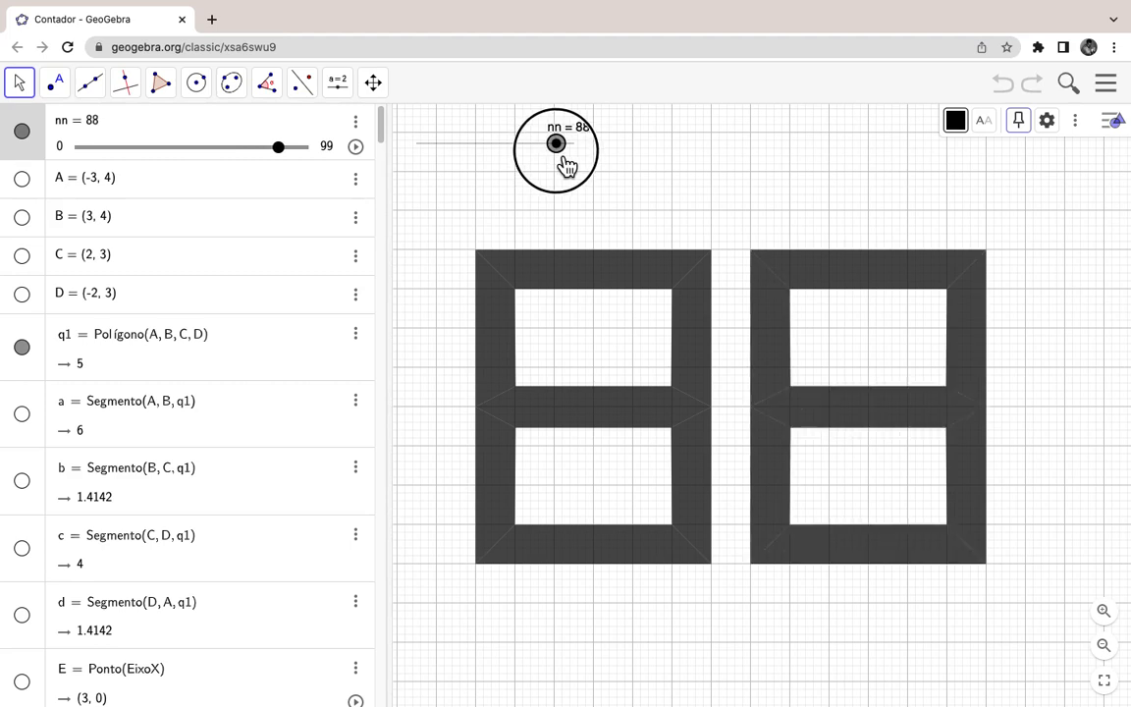
Step: Select each segment polygon of the first 8 and the second 8's upper-left bar
left_click(575, 271)
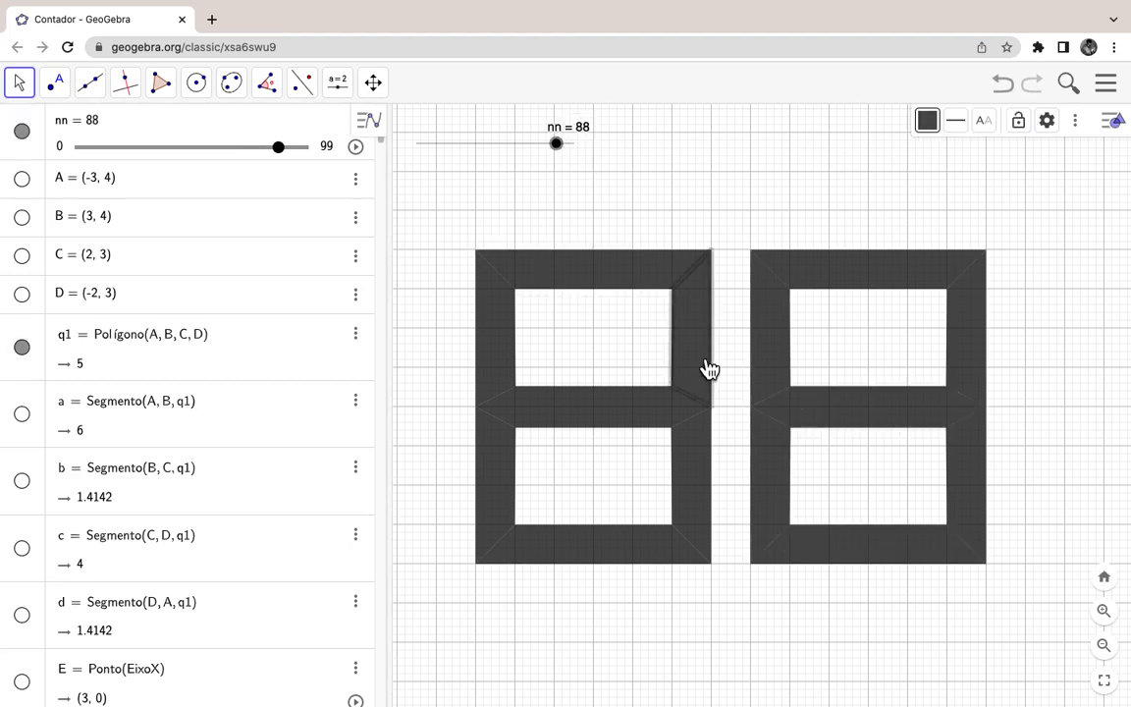
left_click(619, 409)
left_click(487, 349)
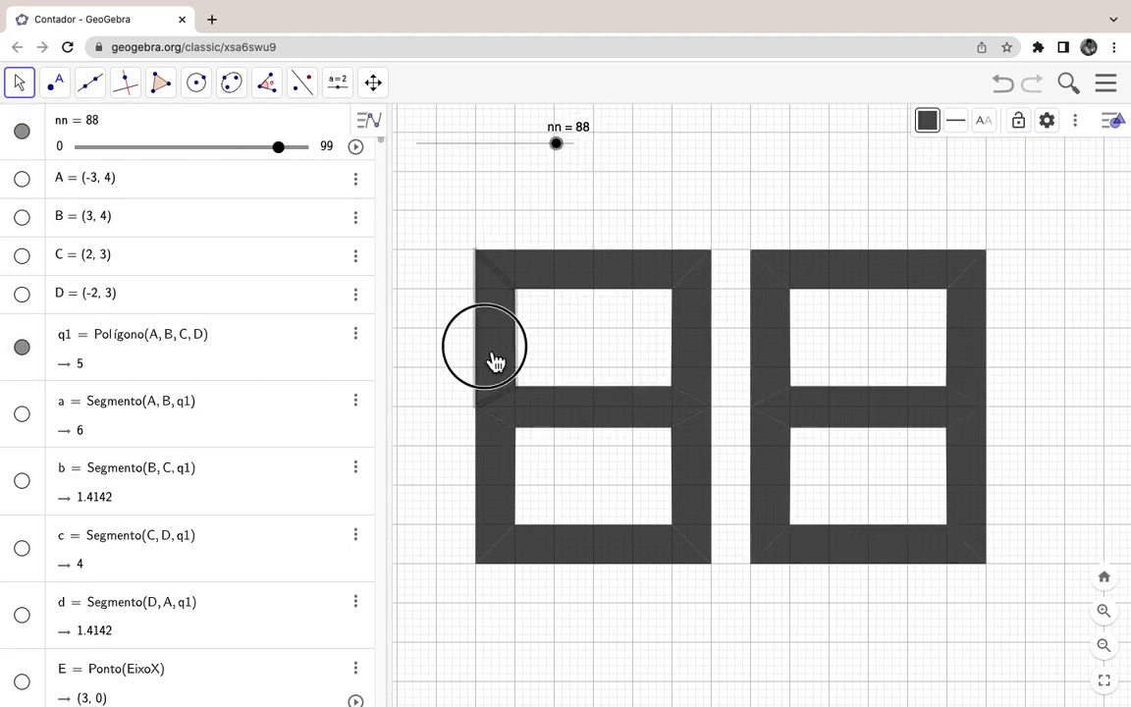
left_click(488, 465)
left_click(589, 546)
left_click(699, 498)
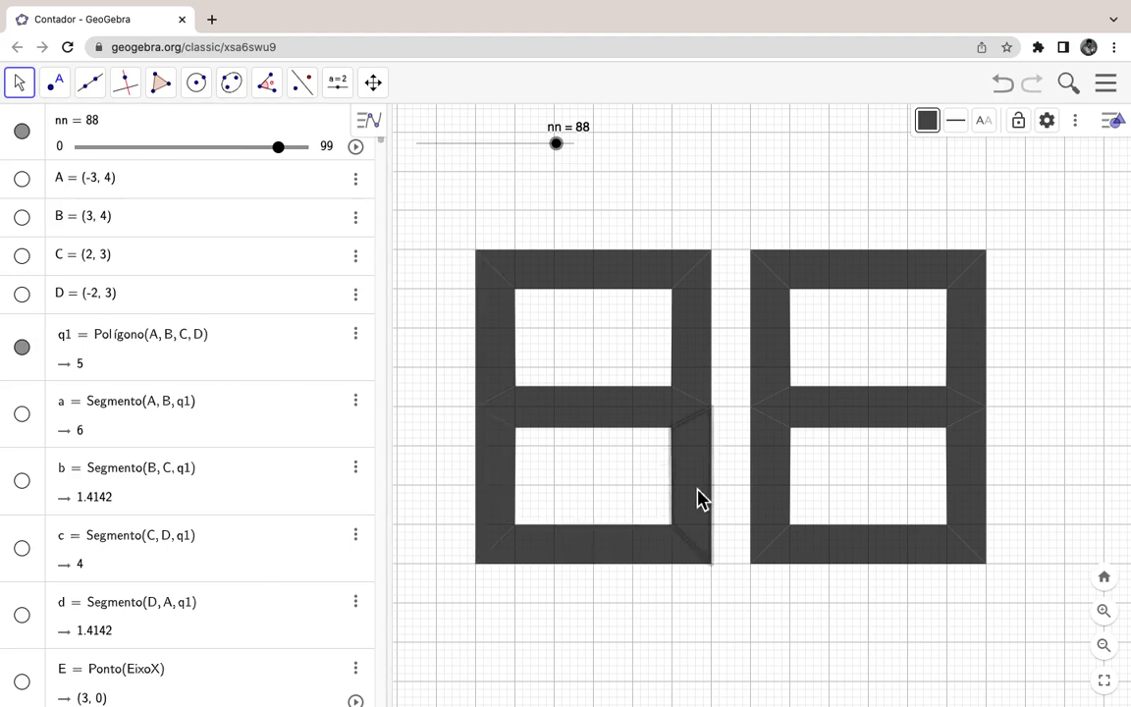
left_click(626, 408)
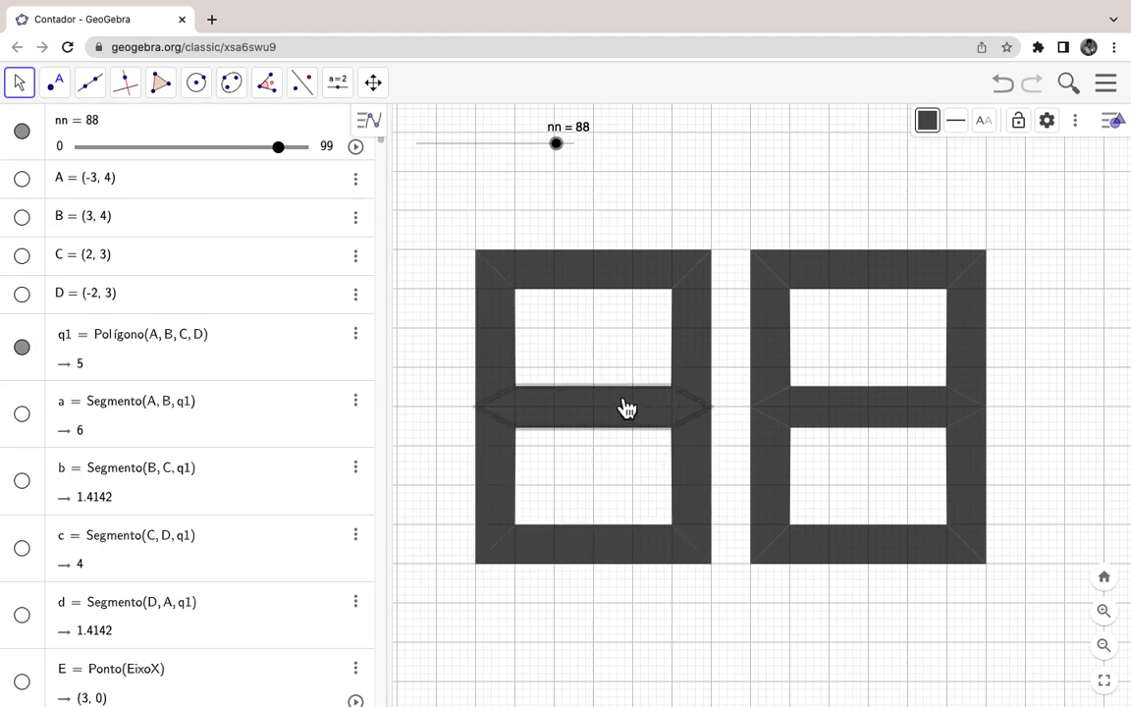
left_click(510, 353)
left_click(584, 282)
left_click(702, 322)
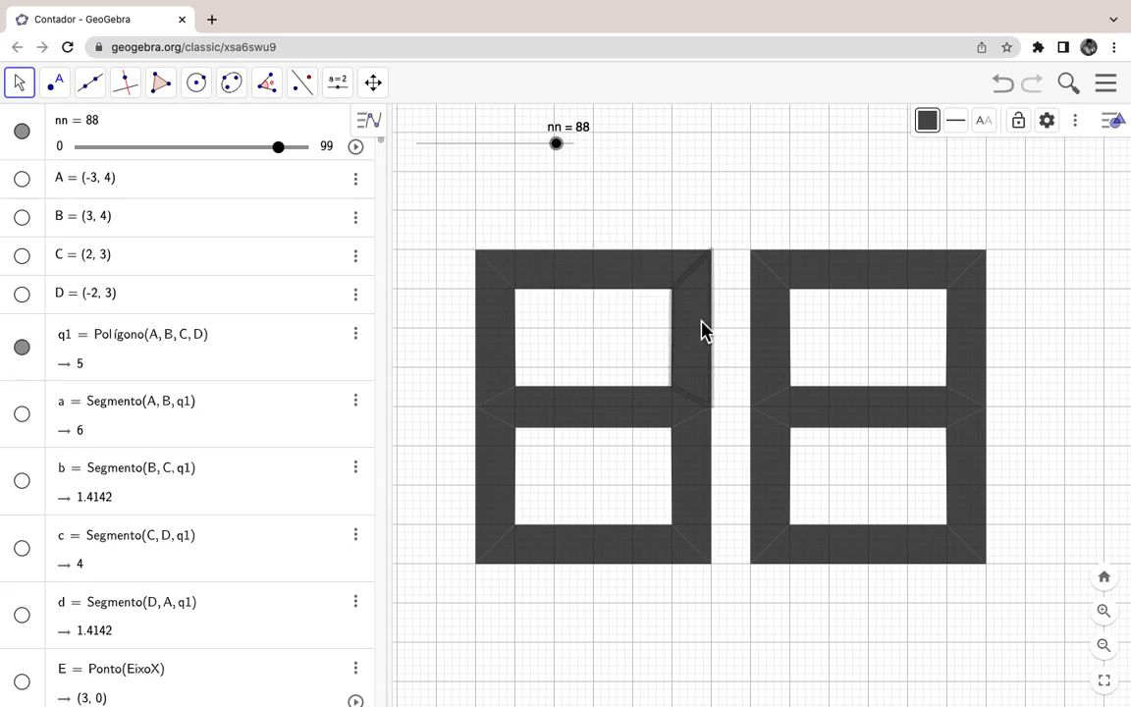
left_click(778, 342)
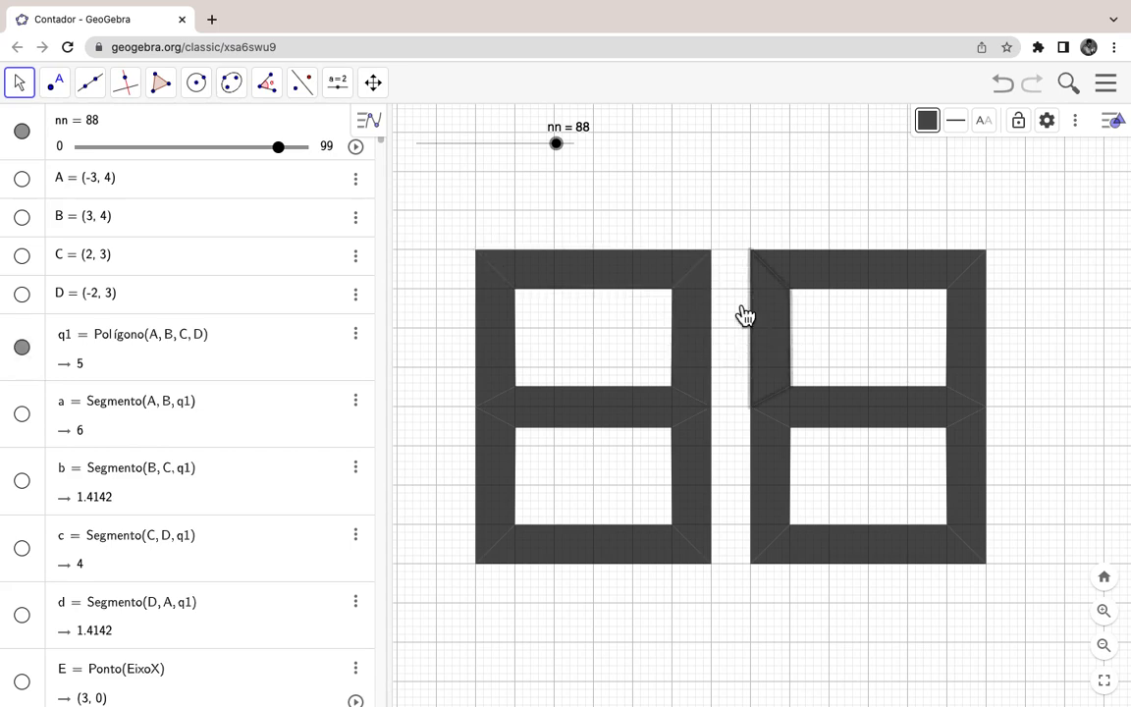
Step: Drag nn down from 88 to 43, then inspect the 4's left, middle and lower-right segments
left_click(565, 148)
left_click_drag(565, 147, 493, 149)
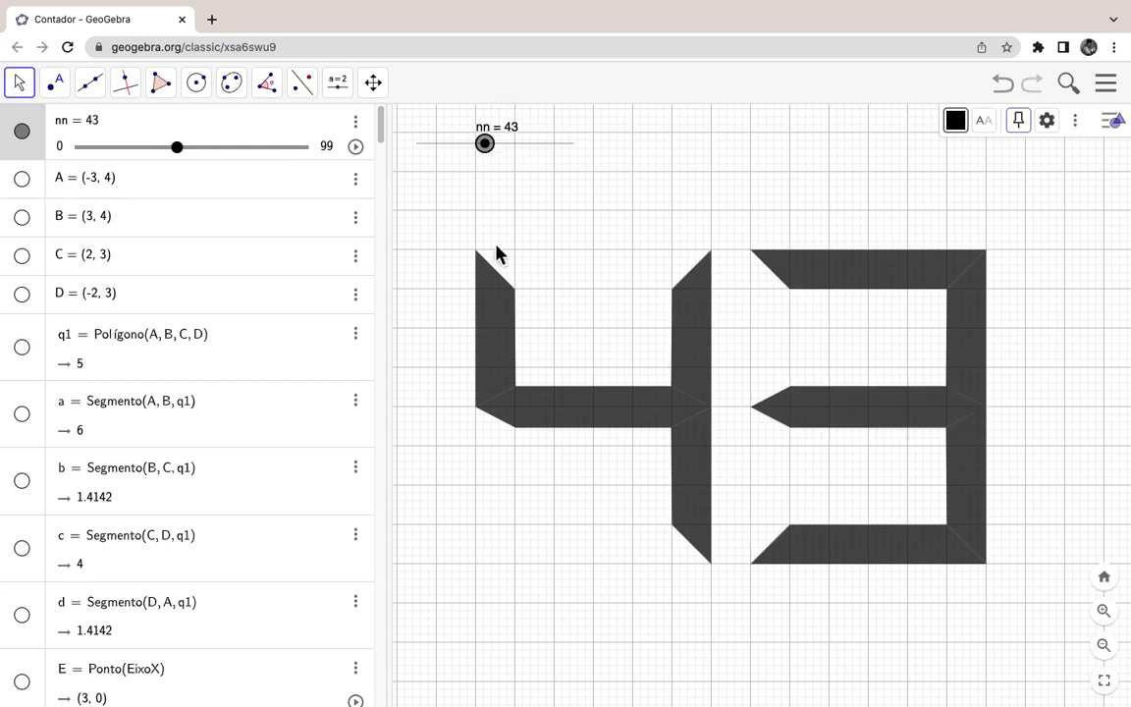
left_click(498, 313)
left_click(588, 413)
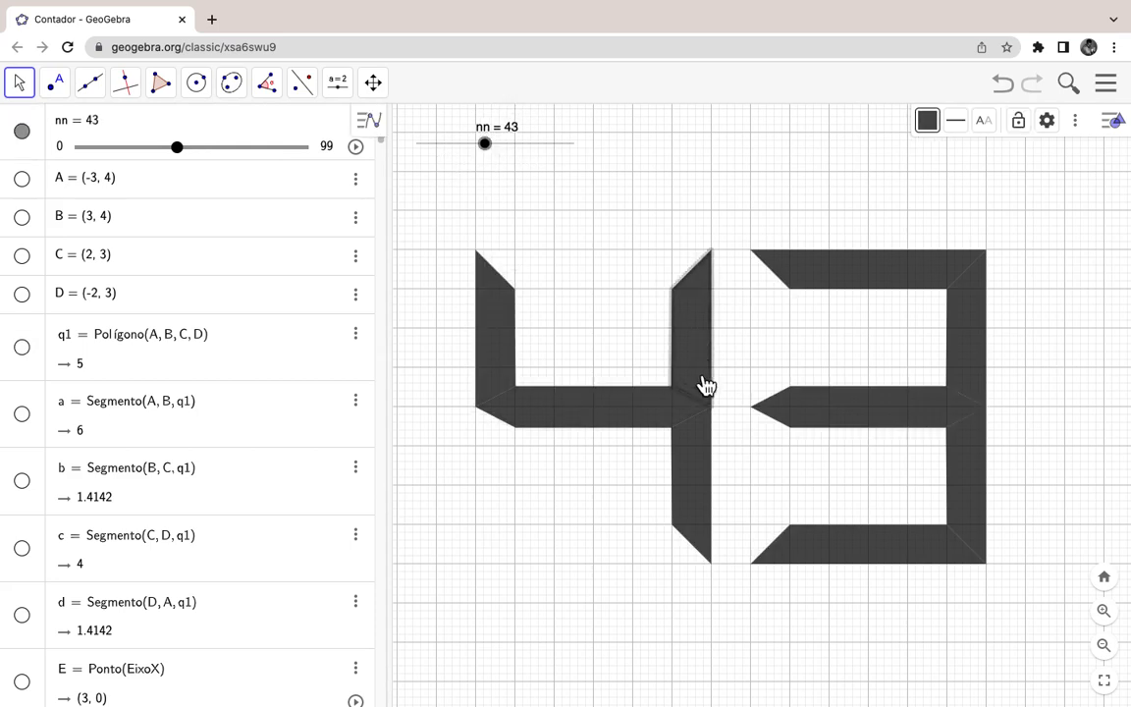
left_click(699, 454)
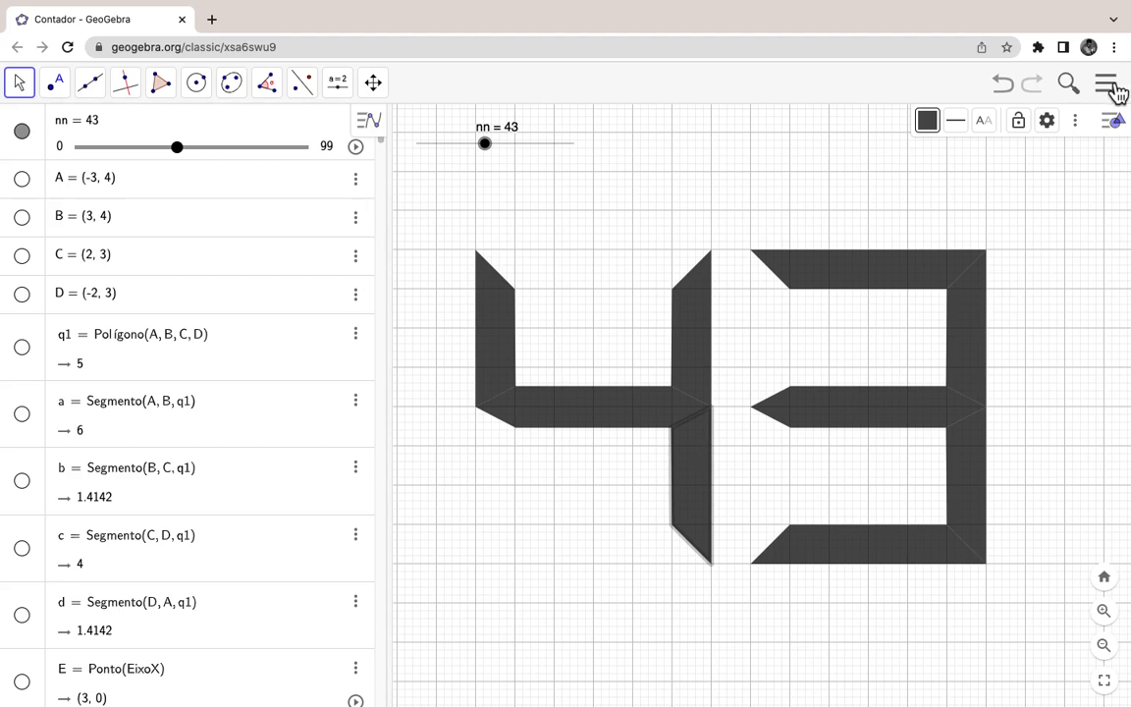
Step: In a new Chrome tab, launch GeoGebra Clássico from the GeoGebra page with the Gráfico layout
left_click(218, 25)
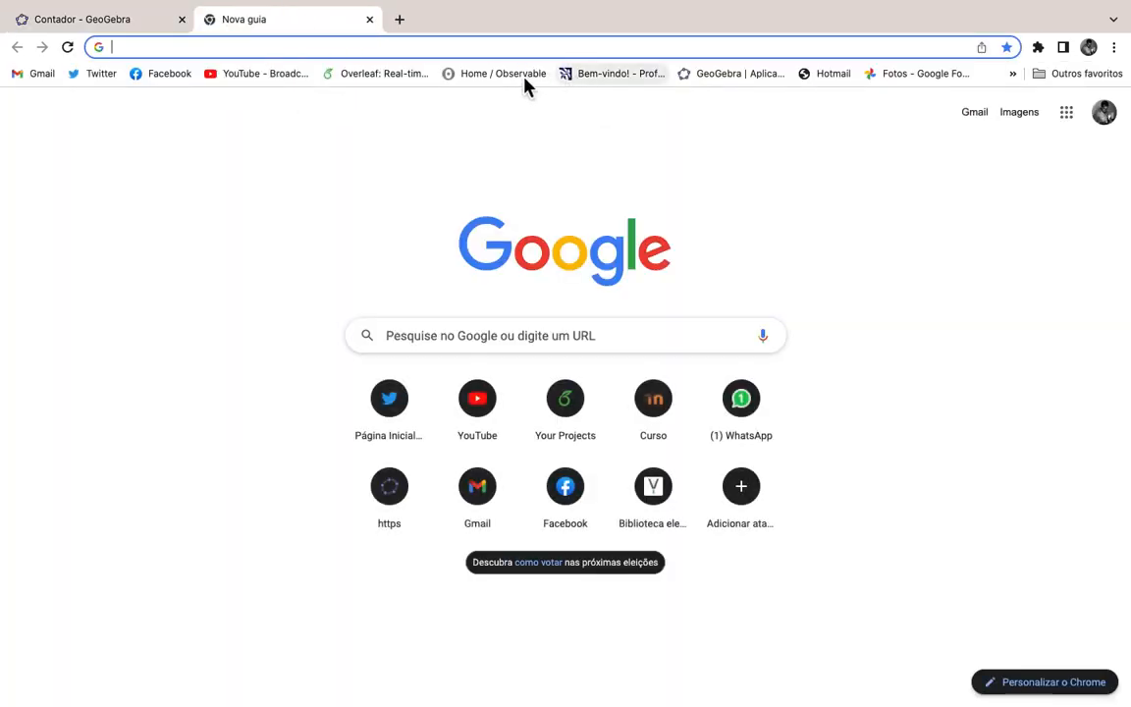
left_click(703, 74)
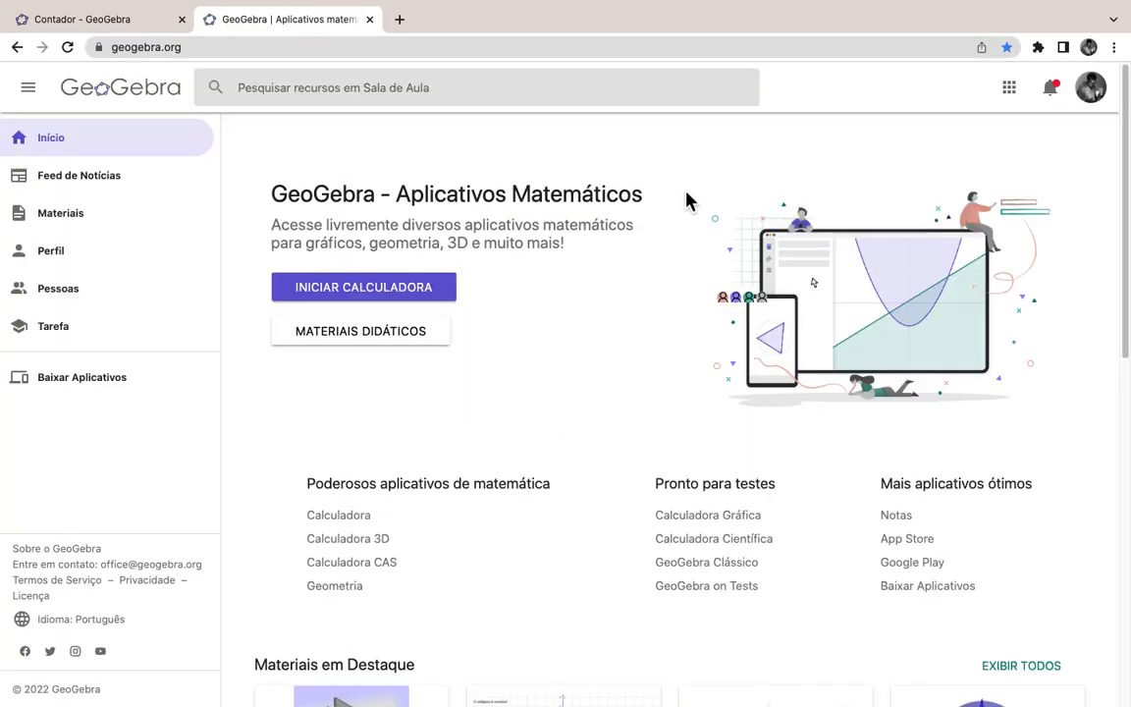
left_click(724, 564)
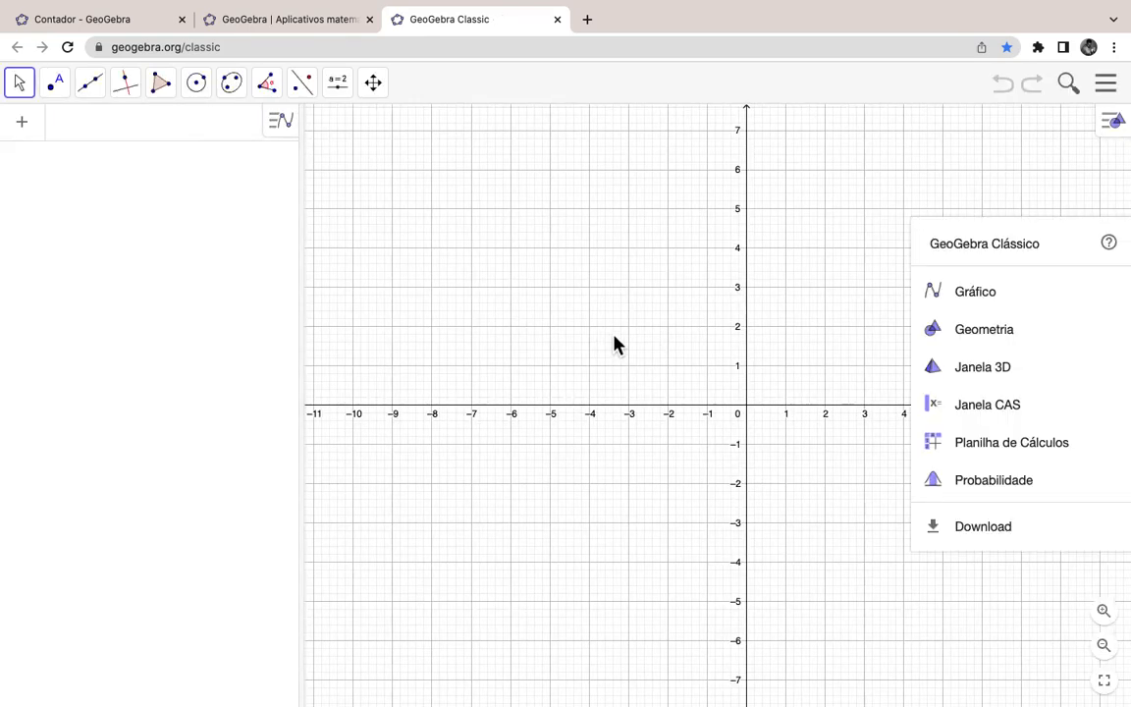
left_click(1001, 293)
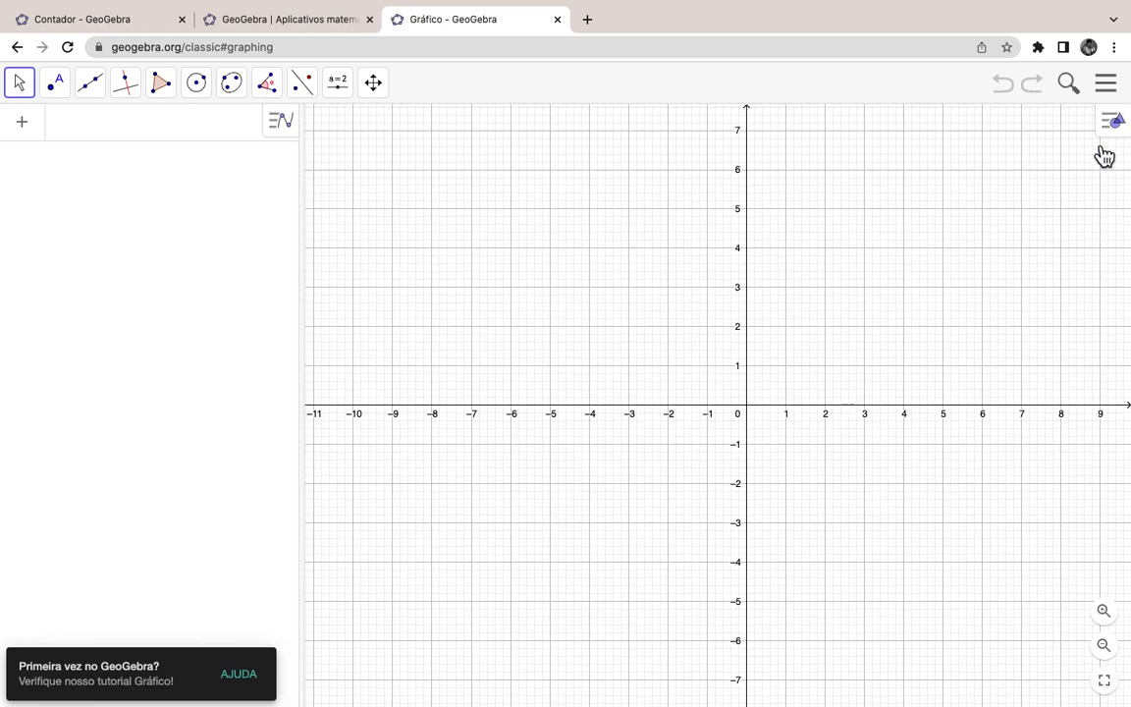
Step: Hide the coordinate axes and pan the empty grid view
left_click(1114, 126)
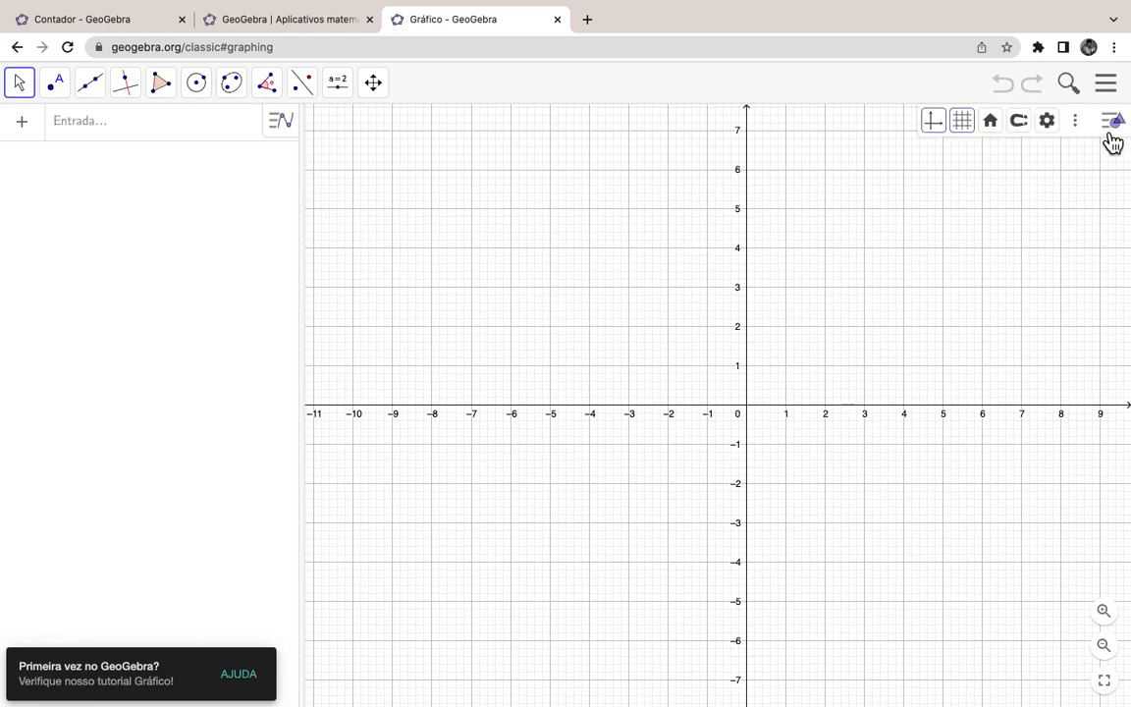
left_click(934, 122)
left_click_drag(825, 271, 873, 295)
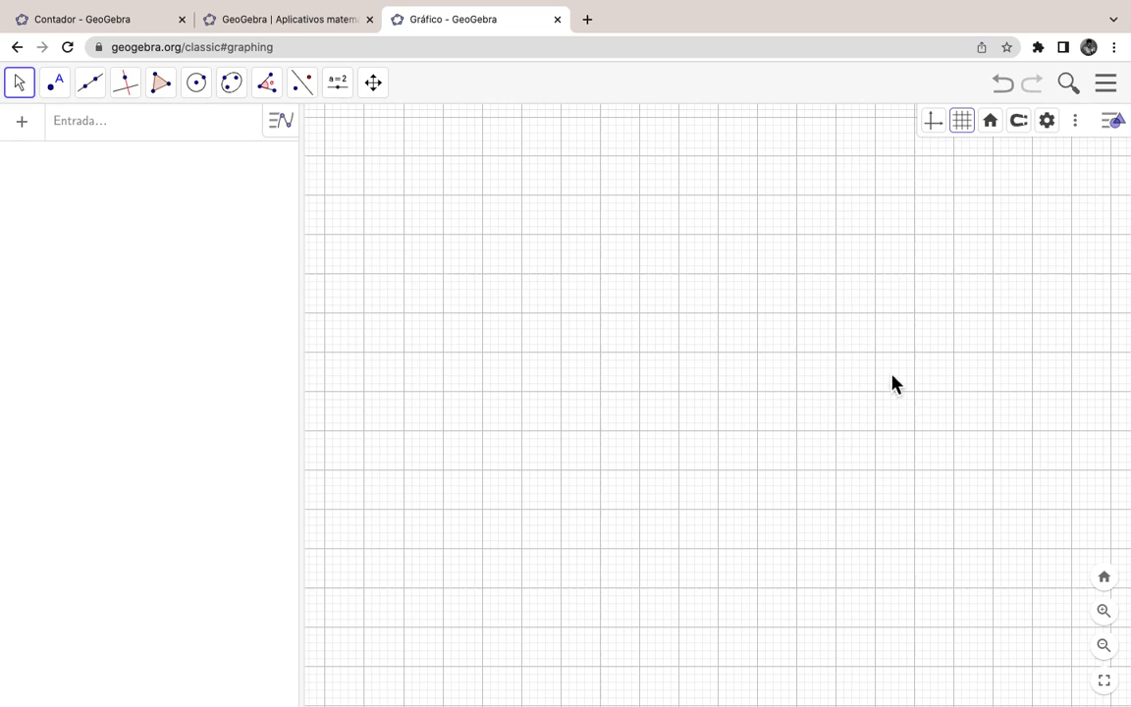
Step: Review the labelling option in Global settings without changes, then bring up the polygon tools
left_click(1106, 85)
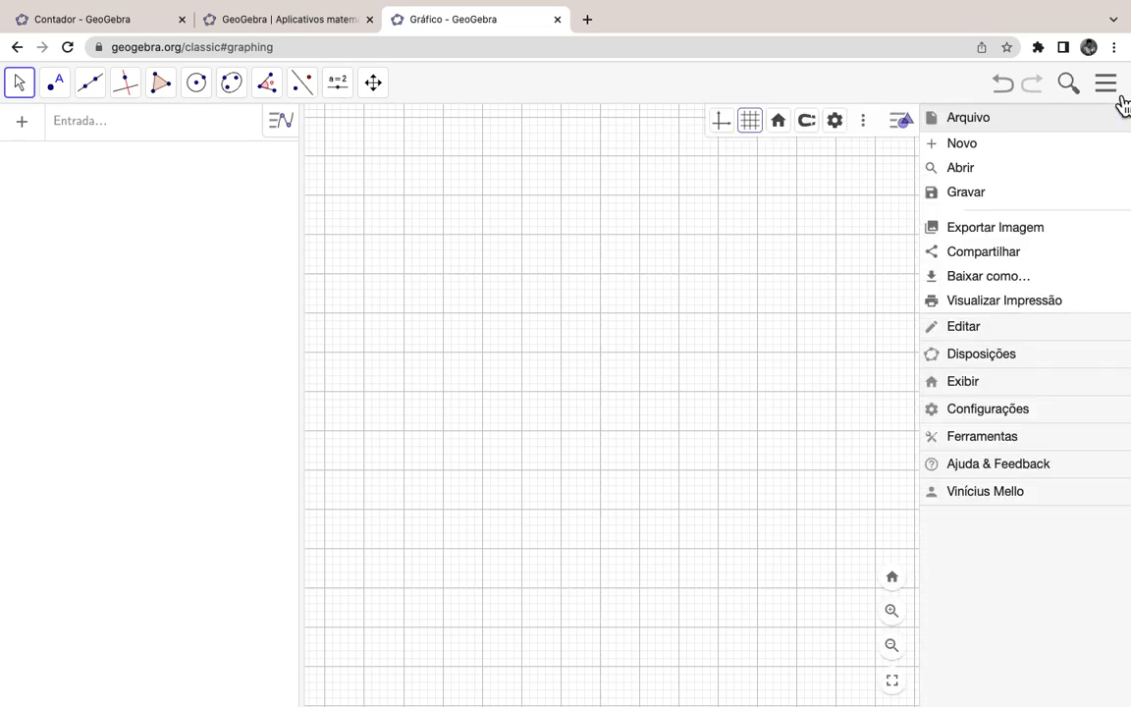
left_click(1039, 411)
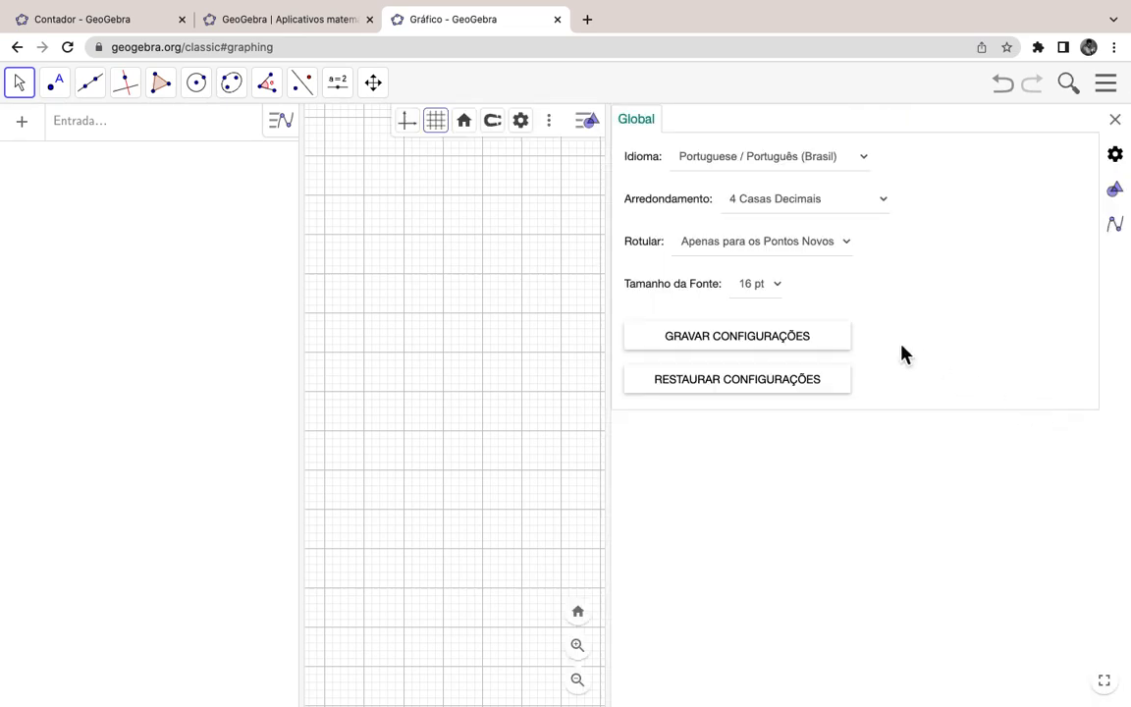
left_click(741, 256)
left_click(740, 255)
left_click(1116, 121)
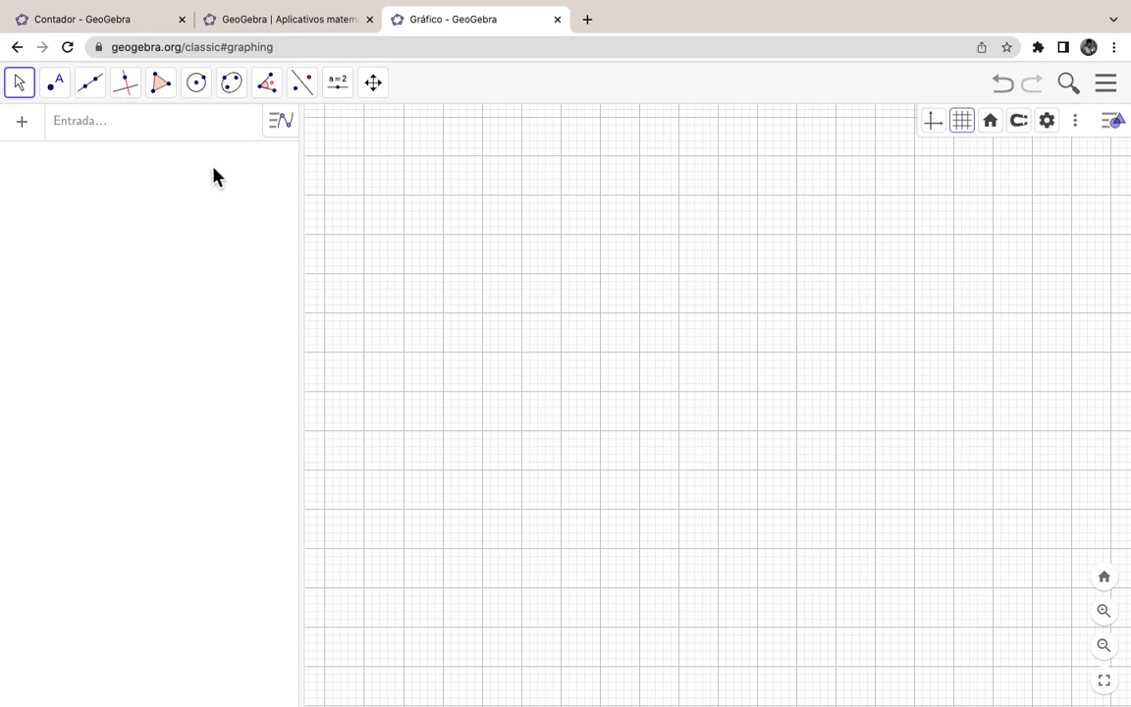
left_click(169, 93)
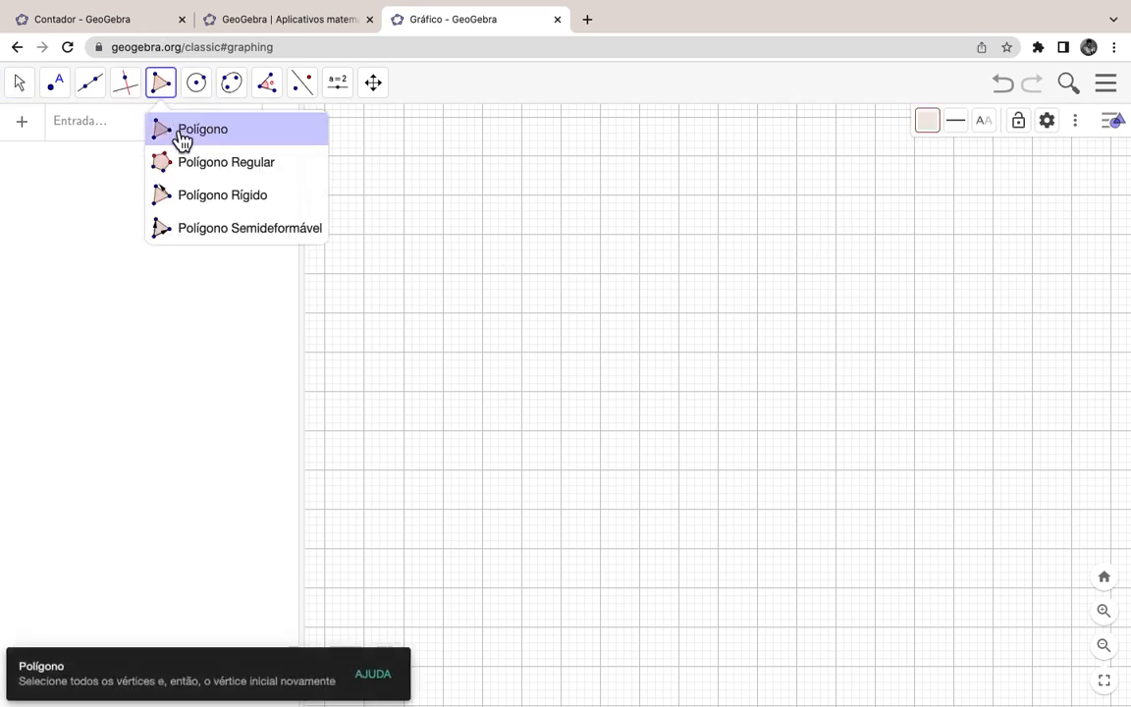
Step: Draw polygon q1 with vertices A(-5, 4), B(0, 4), C(-1, 3) and D(-4, 3)
left_click(182, 136)
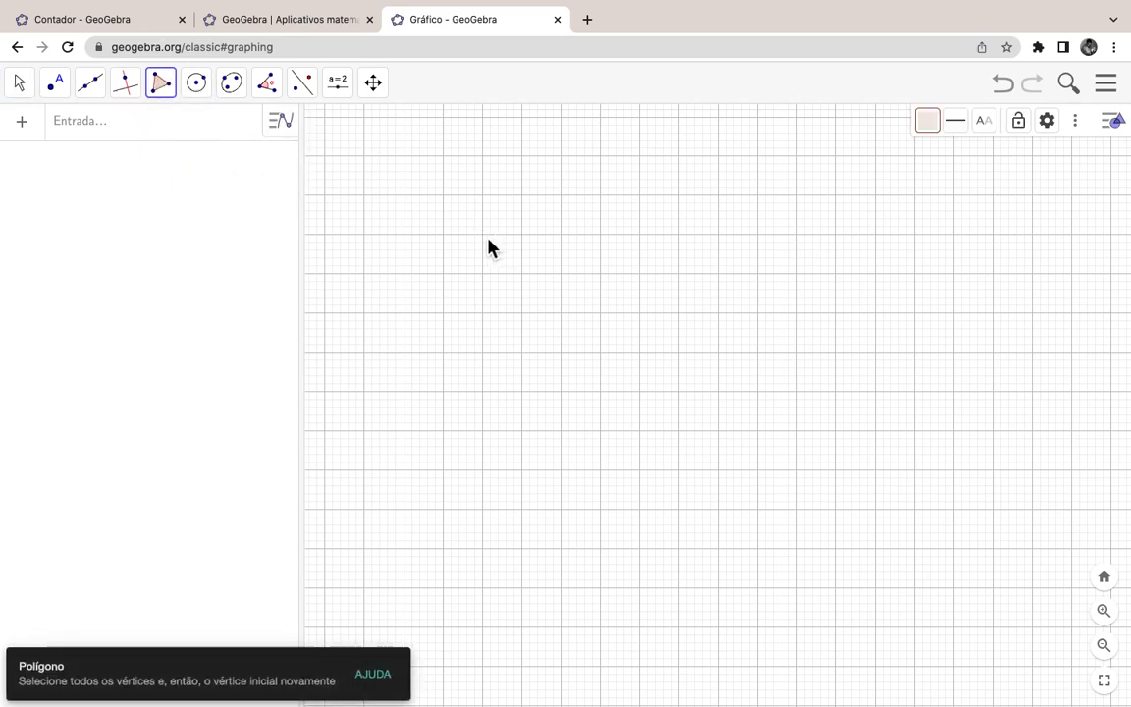
left_click(484, 235)
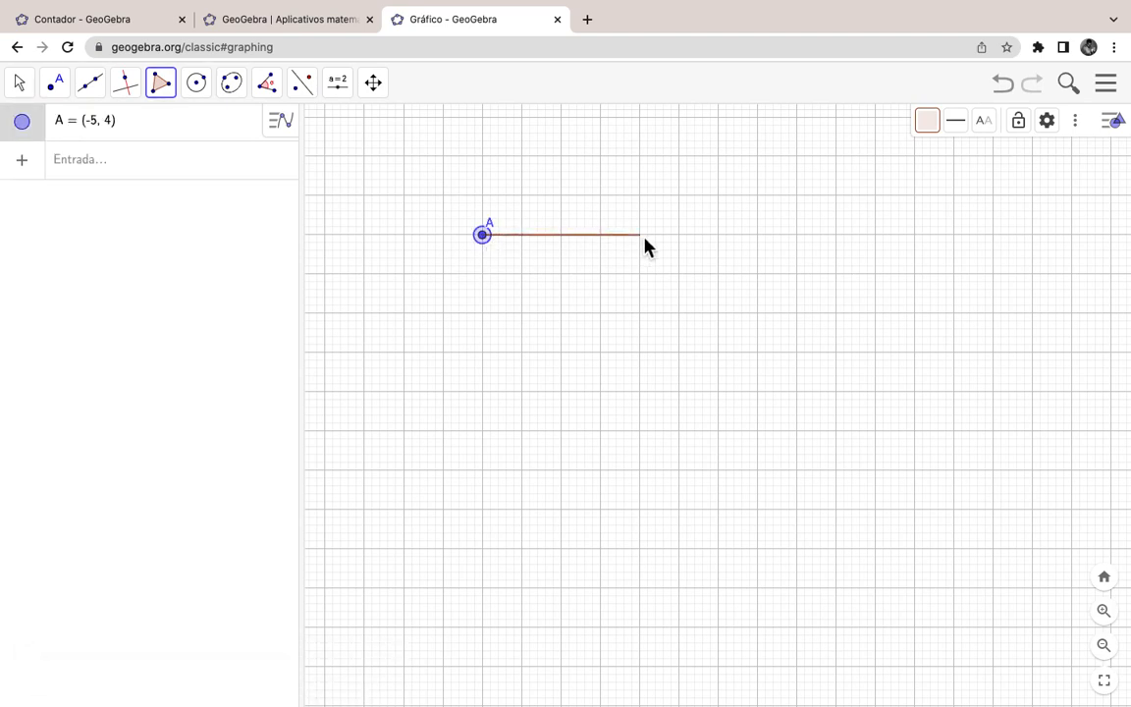
left_click(677, 236)
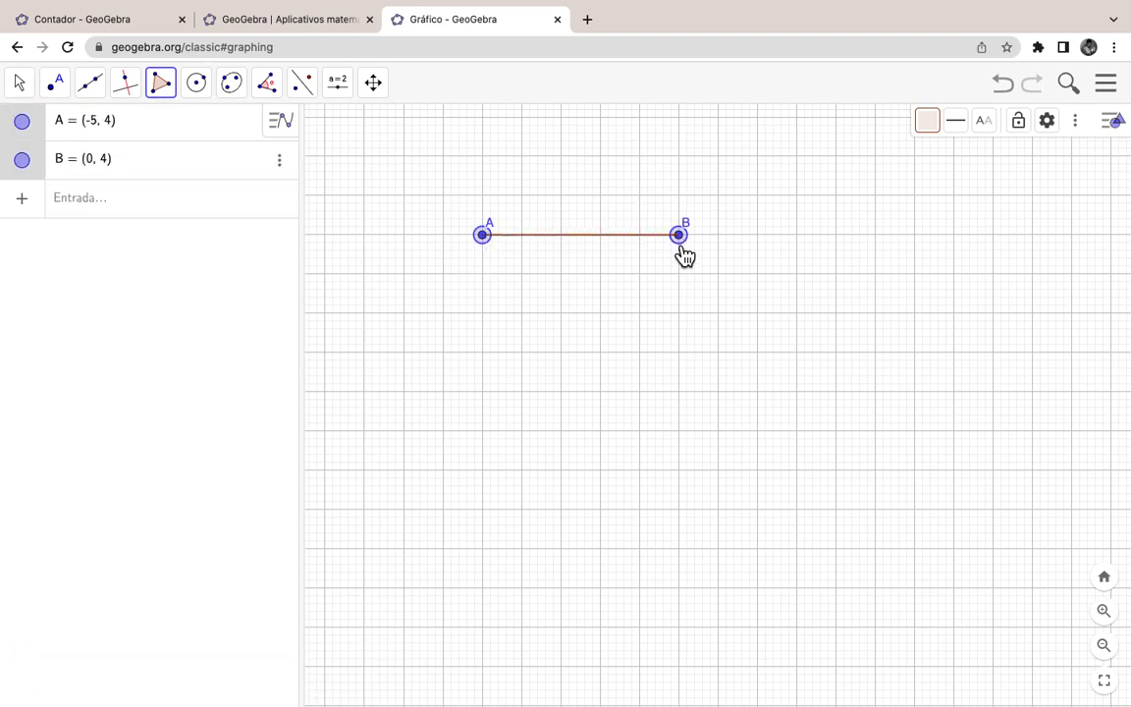
left_click(640, 276)
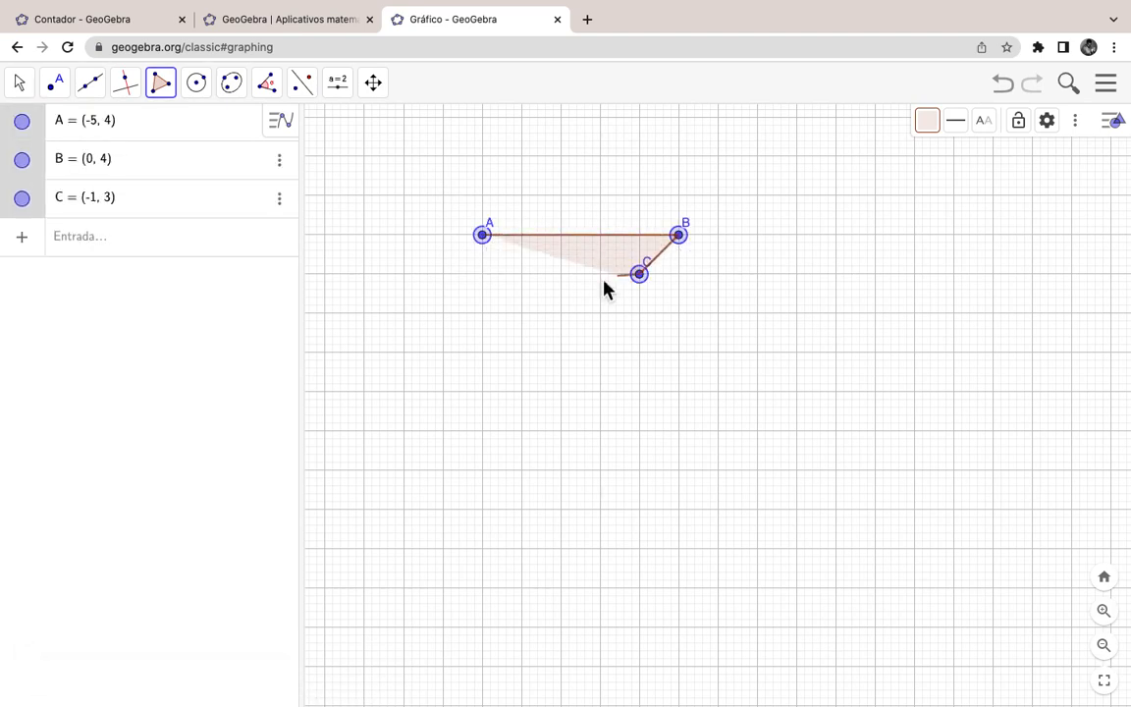
left_click(521, 274)
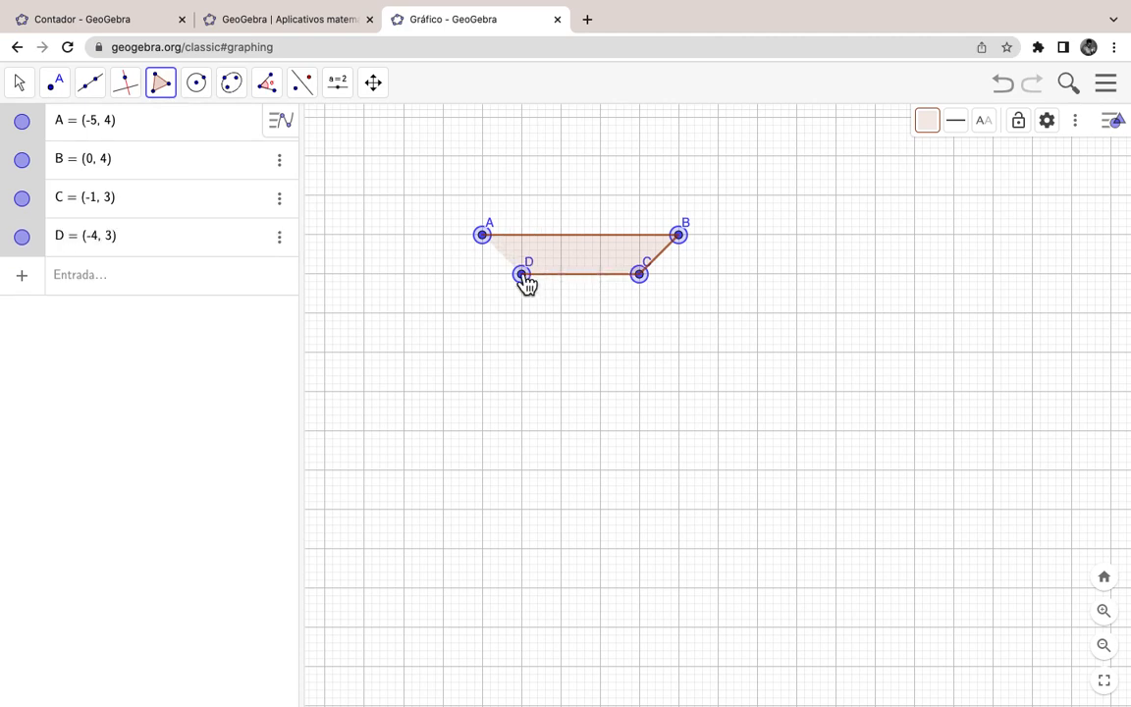
left_click(483, 238)
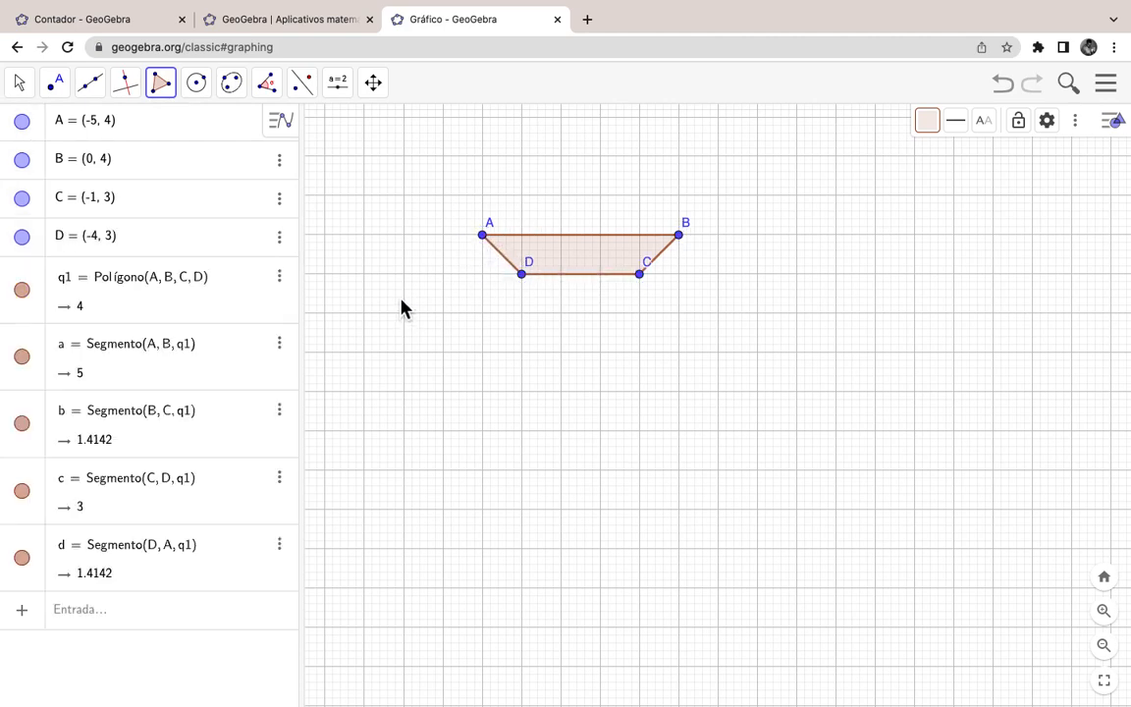
Step: Draw polygon q2 through E, D, A and F(-5, 0), closing it at E
left_click(521, 370)
left_click(522, 274)
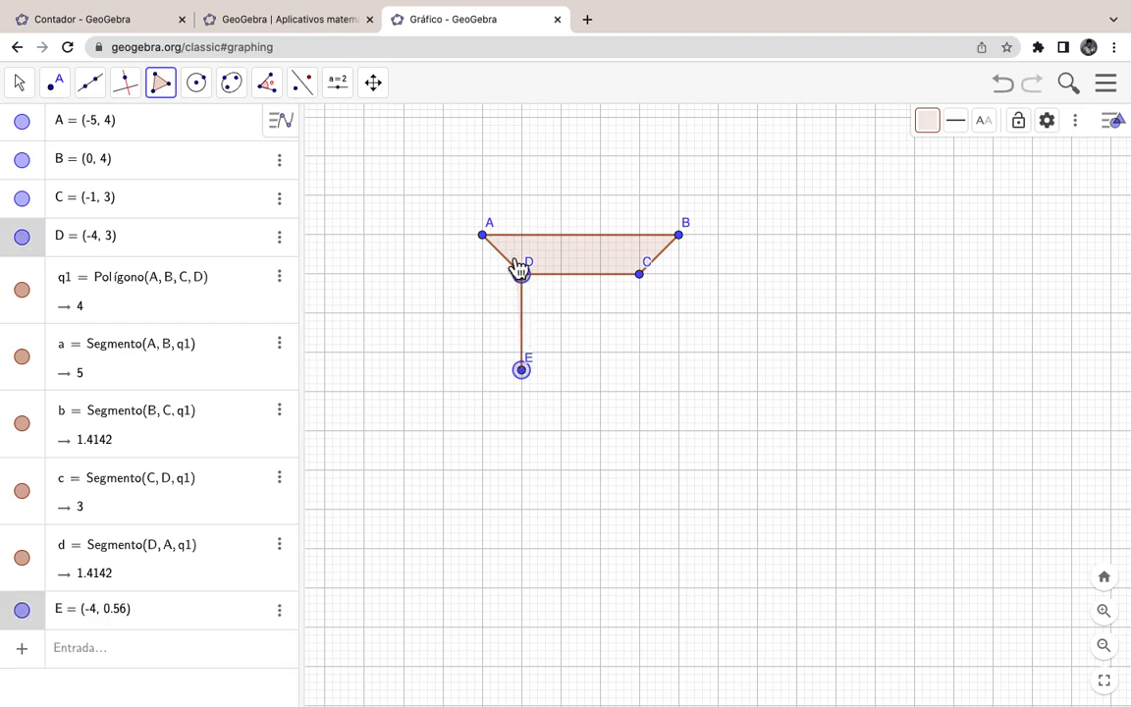
left_click(483, 236)
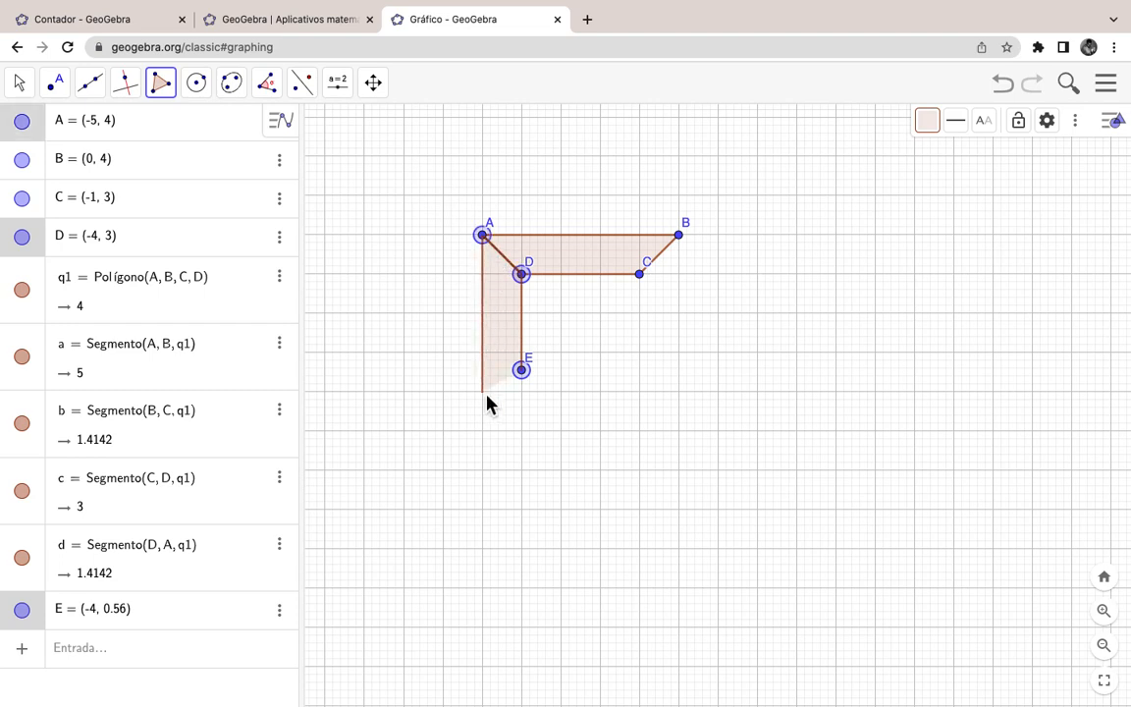
left_click(482, 391)
left_click(522, 371)
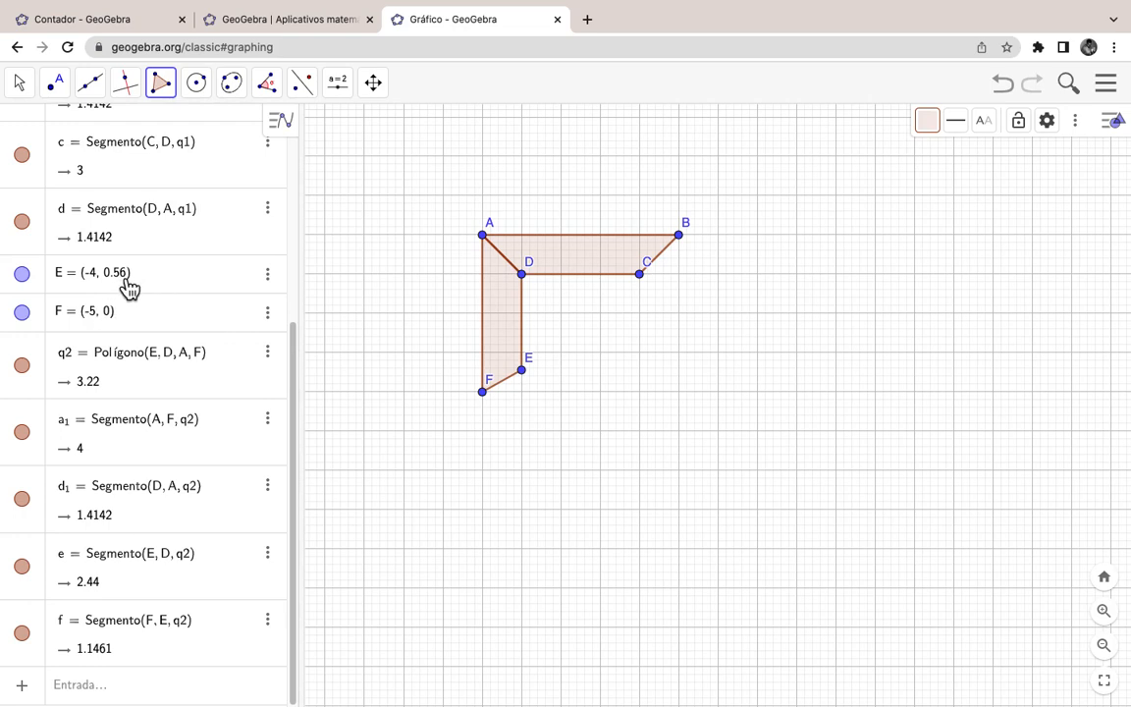
Step: With the Move tool, redefine point E as (-4, 0.5) in the Algebra view
left_click(24, 84)
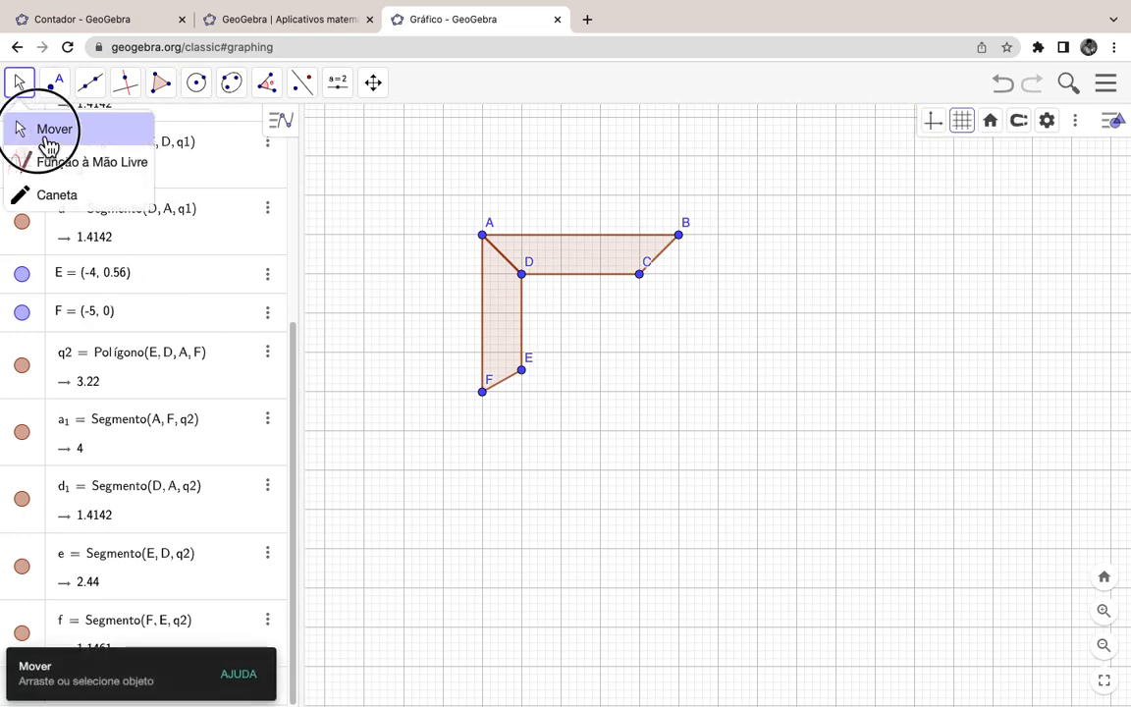
left_click(49, 133)
left_click(130, 279)
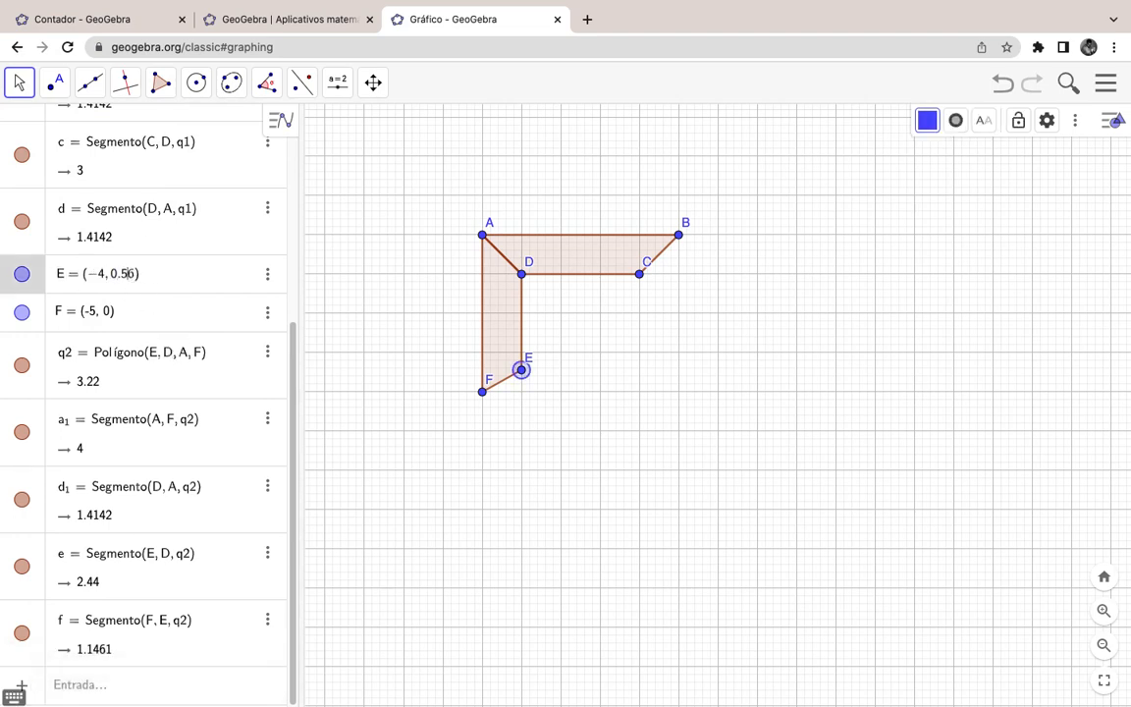
key("BackSpace")
key("Return")
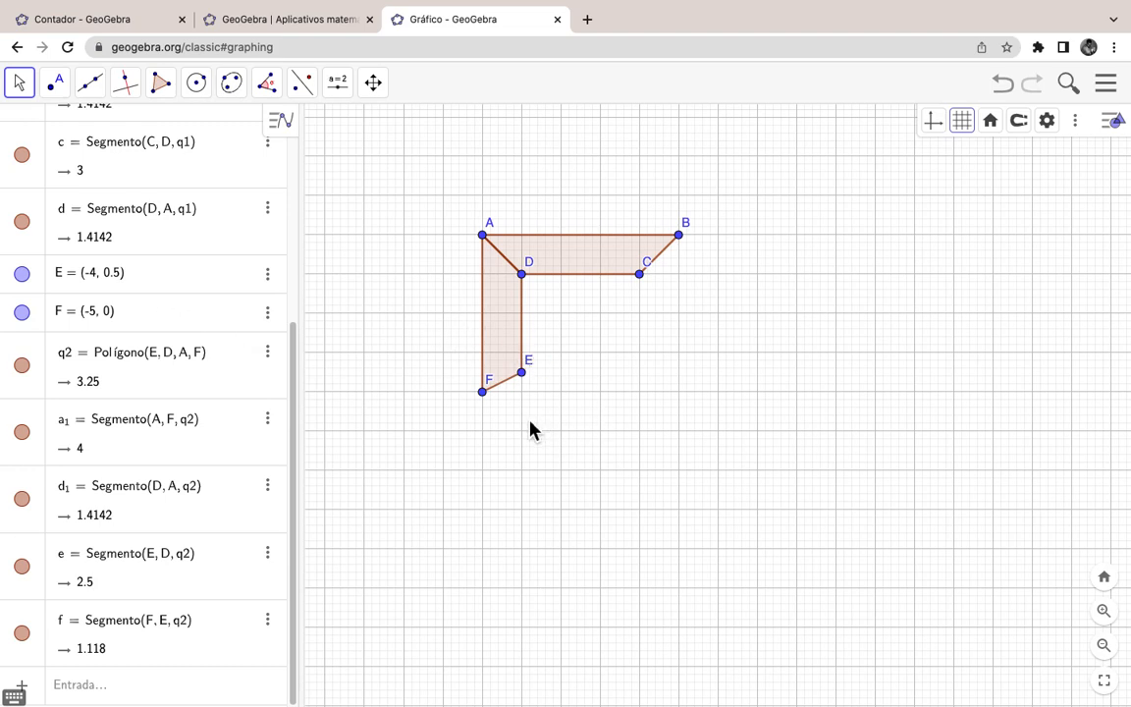
left_click(167, 94)
Step: With Polígono Rígido, draw hexagon pol1 through F, E, G, H(0, 0), I and J
left_click(226, 195)
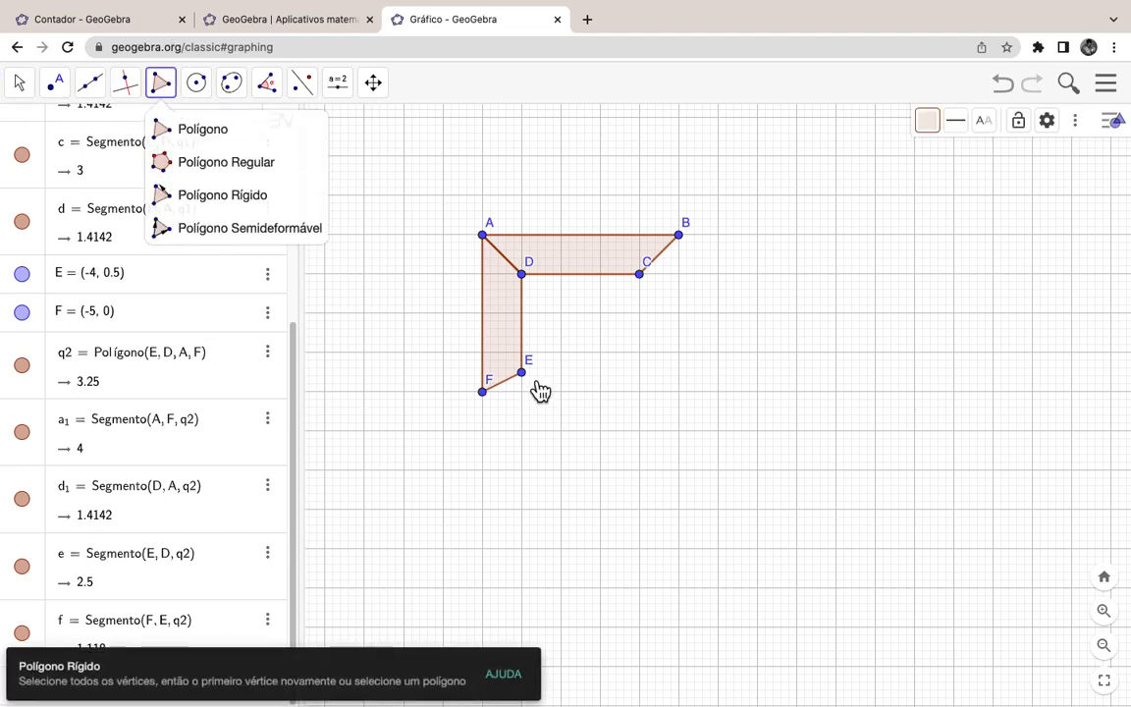
left_click(482, 392)
left_click(531, 379)
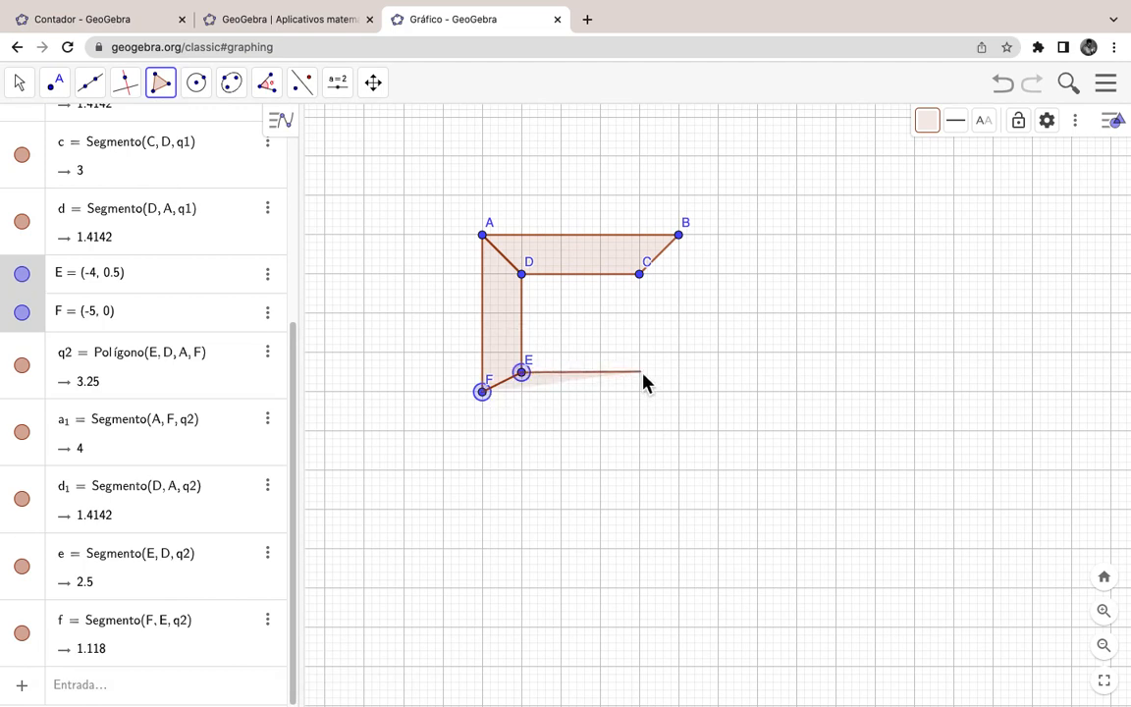
left_click(640, 374)
left_click(679, 392)
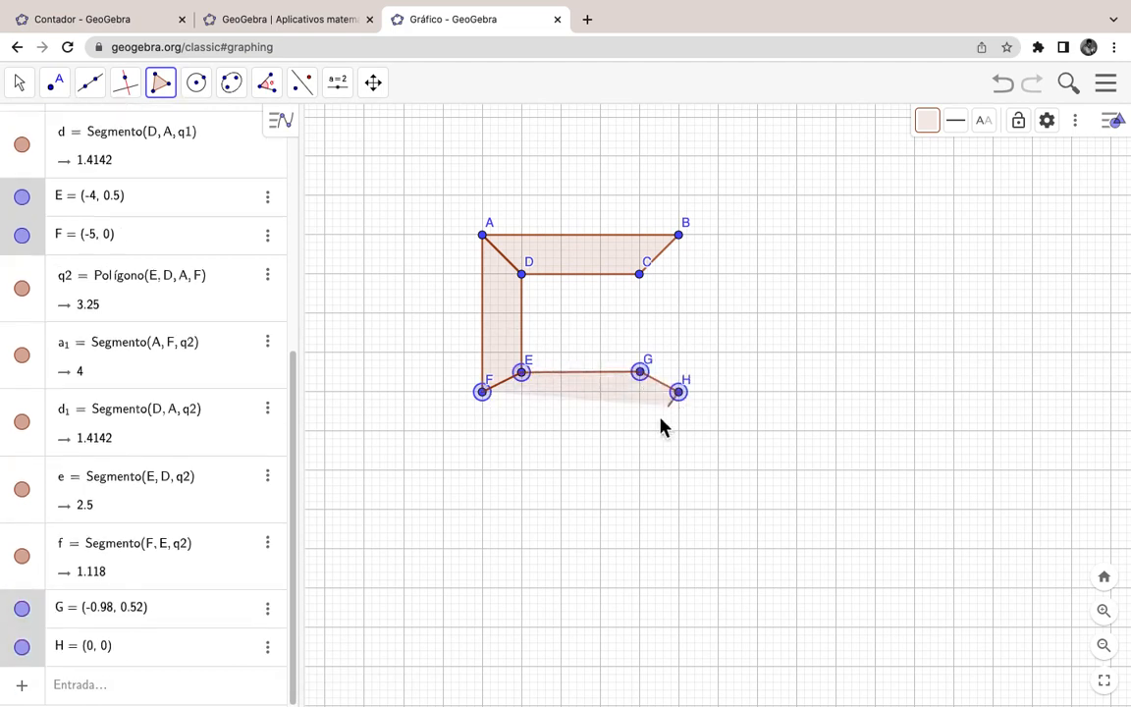
left_click(642, 414)
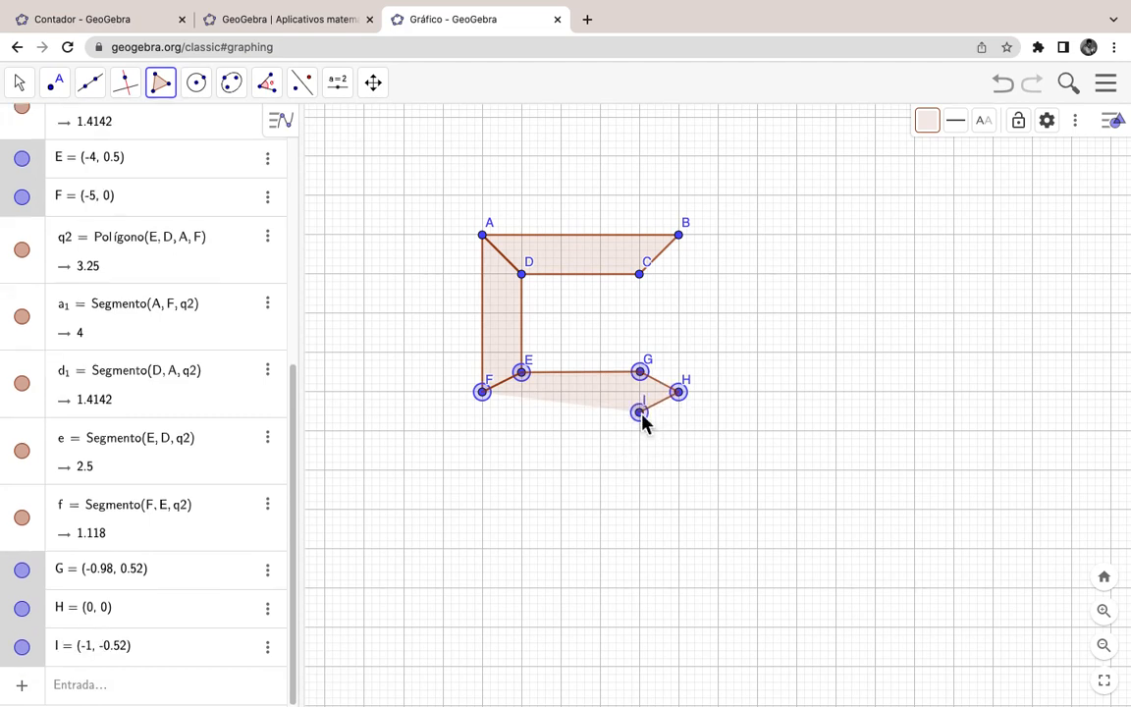
left_click(522, 412)
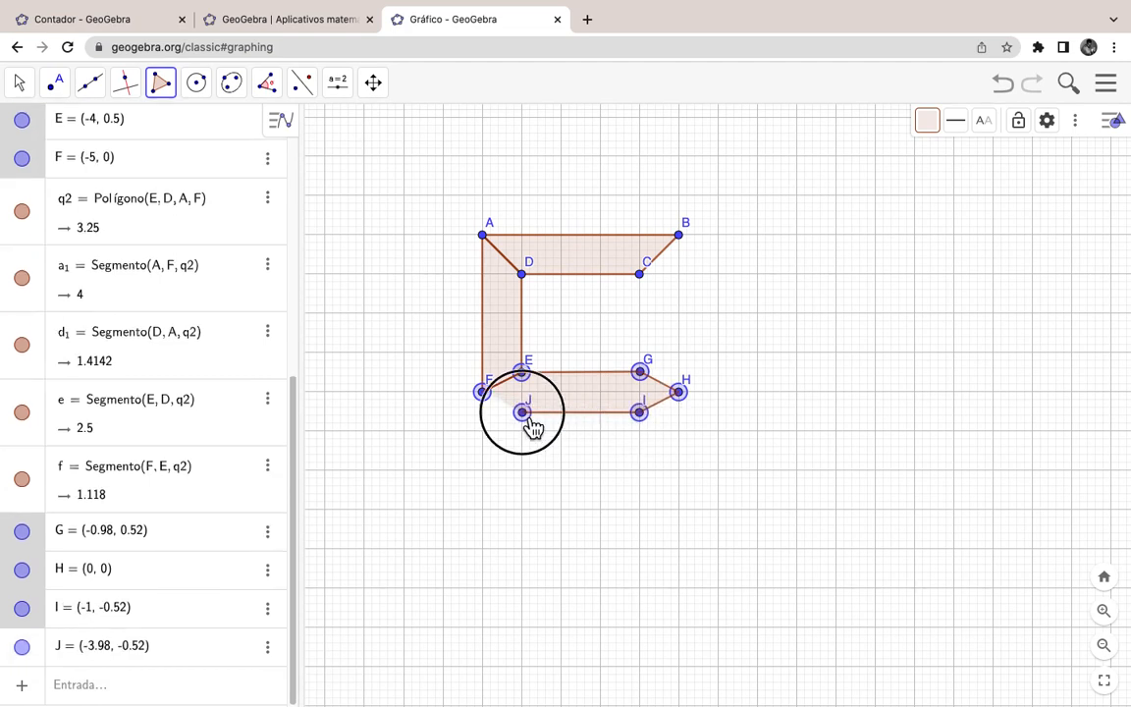
left_click(486, 396)
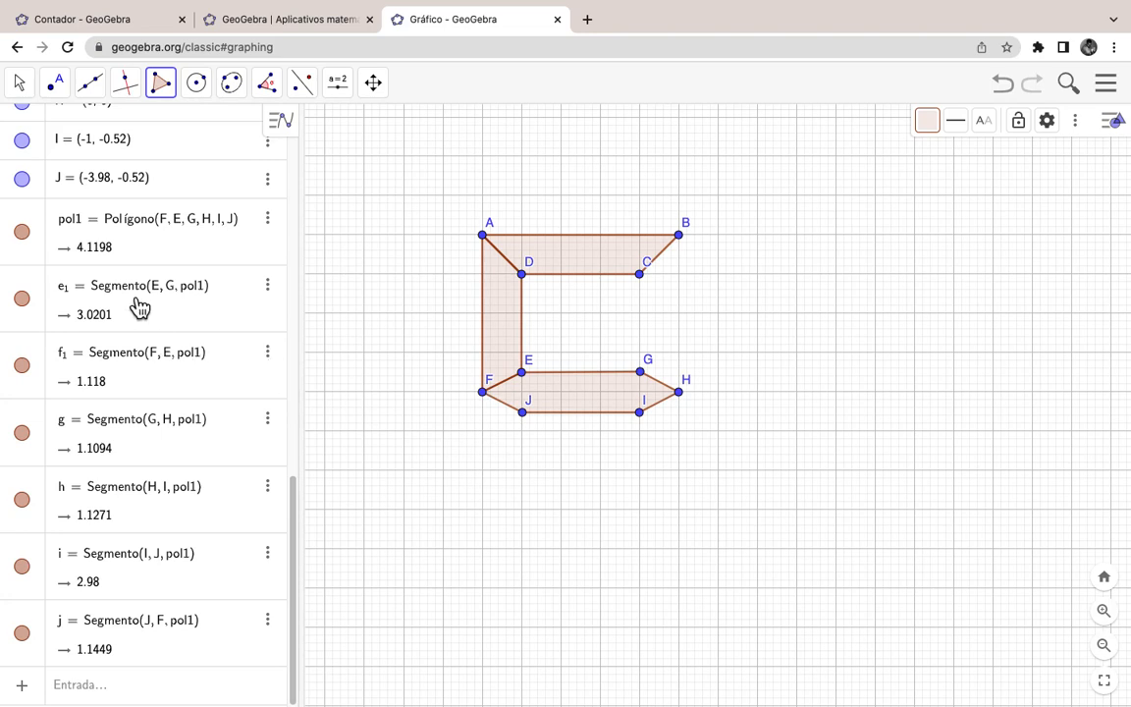
Step: Edit point G in the Algebra view to exactly (-1, 0.5)
scroll(167, 275, "up", 5)
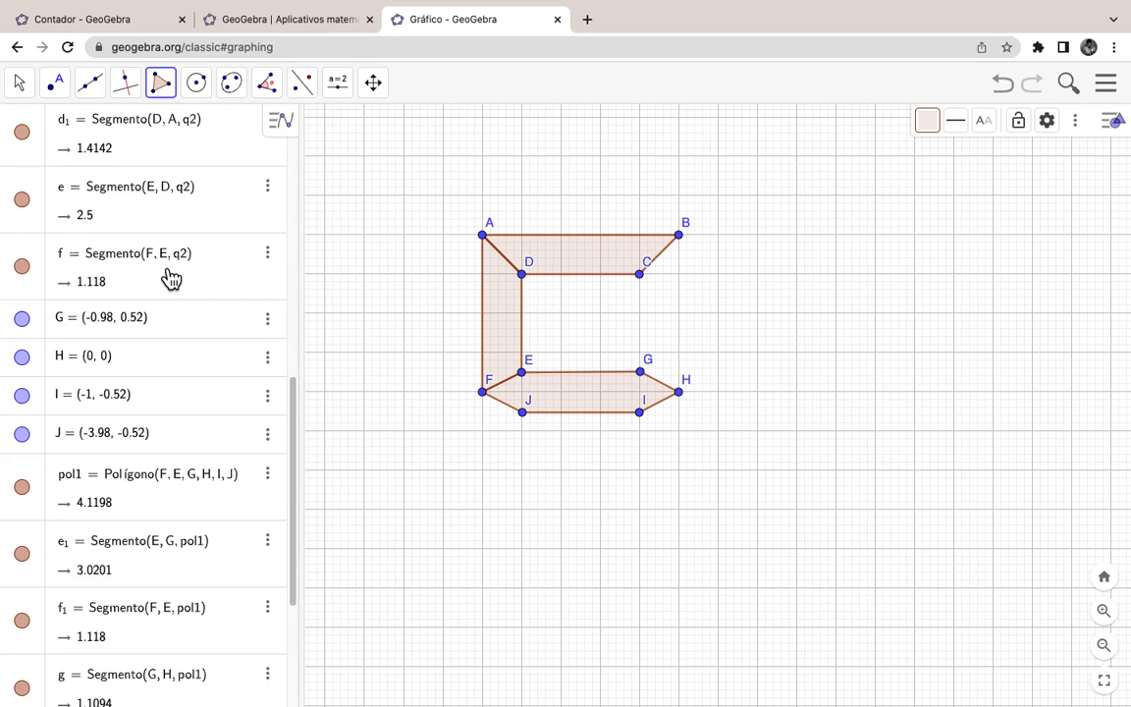
left_click(147, 332)
scroll(147, 332, "down", 4)
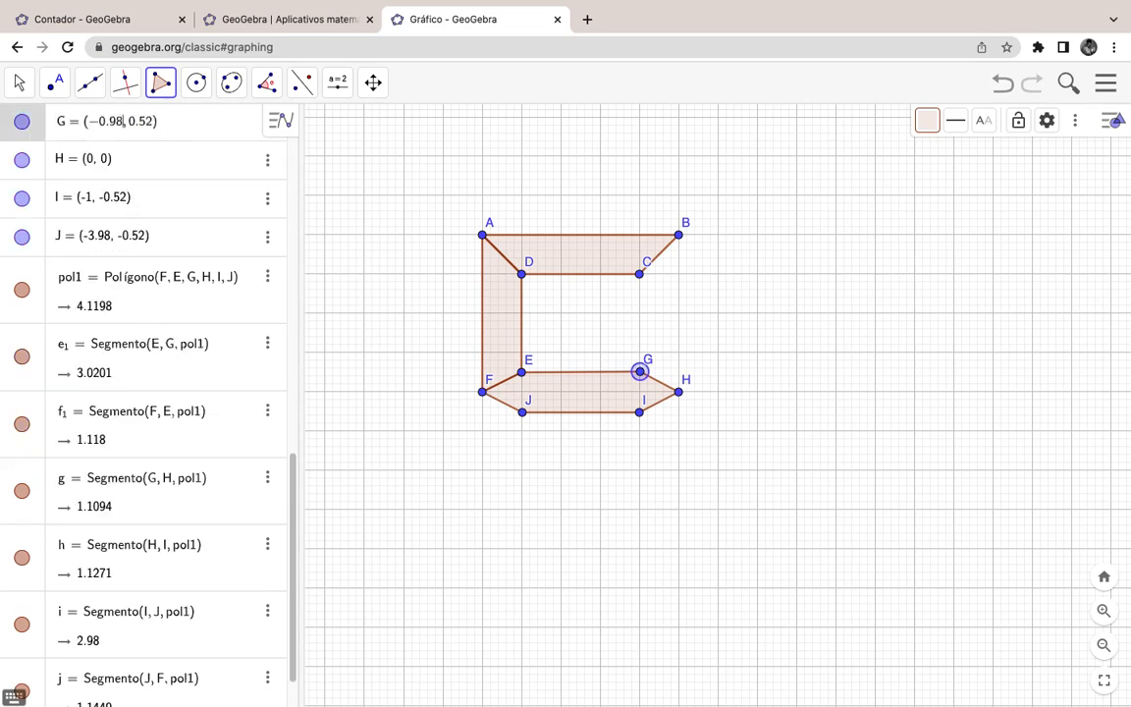
key("BackSpace")
key("BackSpace")
key("BackSpace")
key("BackSpace")
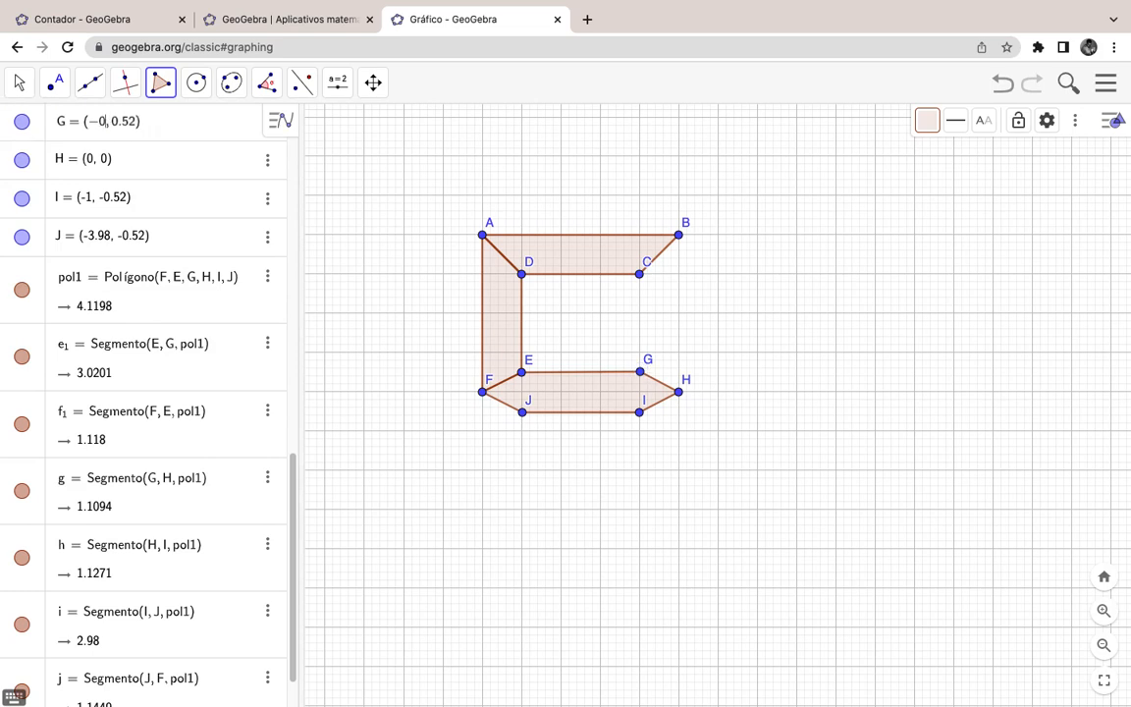
type("1")
key("Return")
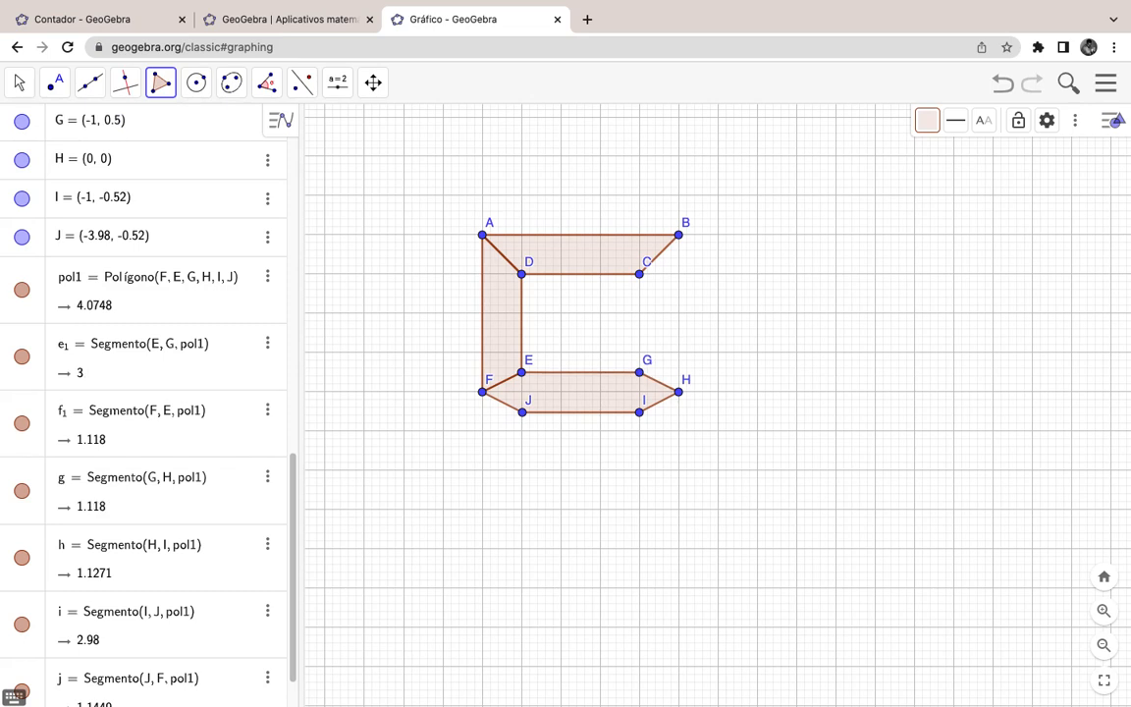
scroll(180, 460, "down", 1)
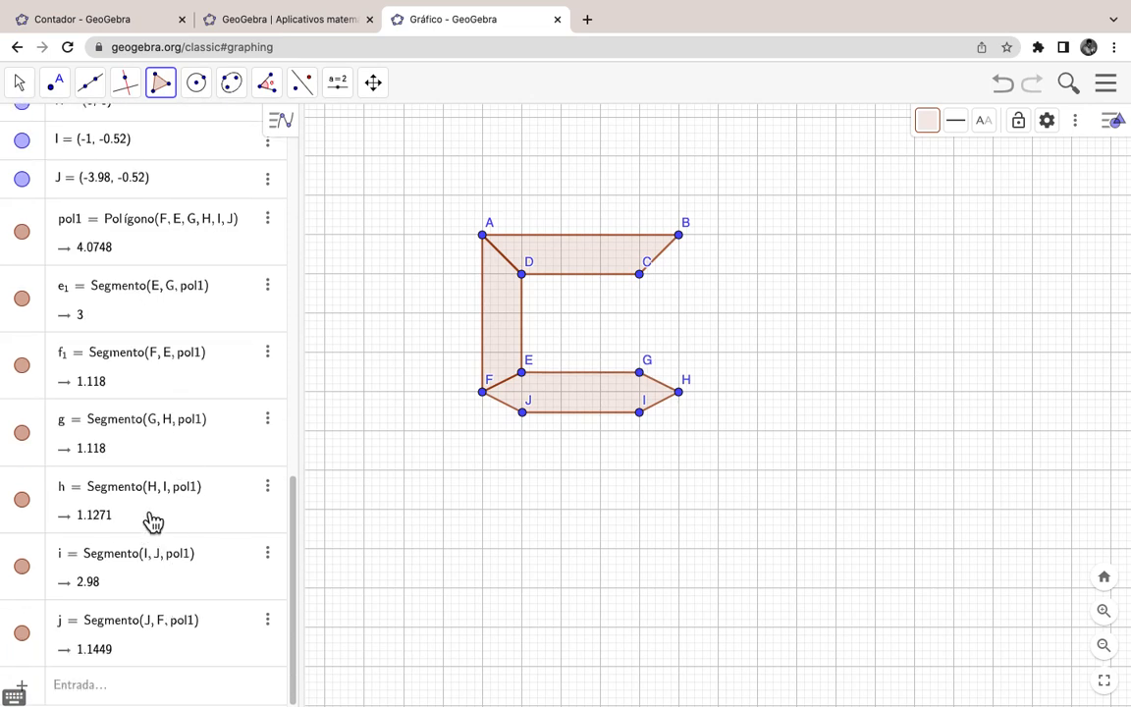
scroll(152, 429, "up", 1)
Step: Set point I to (-1, -0.5) and point J to (-4, -0.5)
left_click(135, 186)
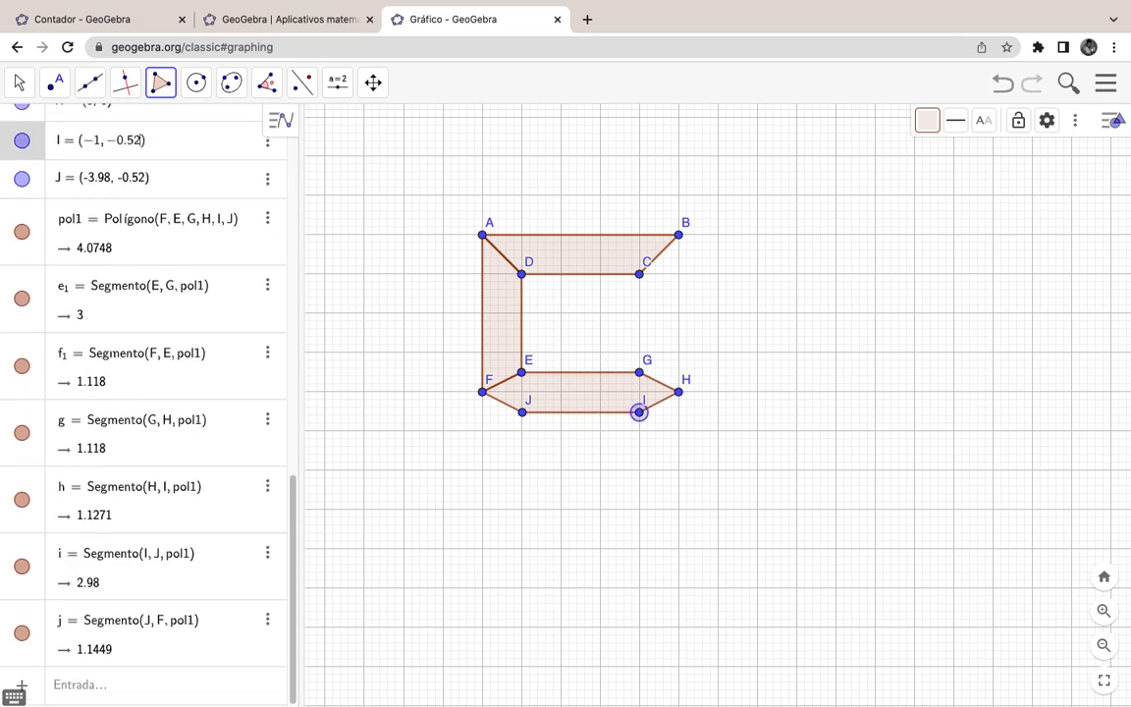
key("BackSpace")
key("Return")
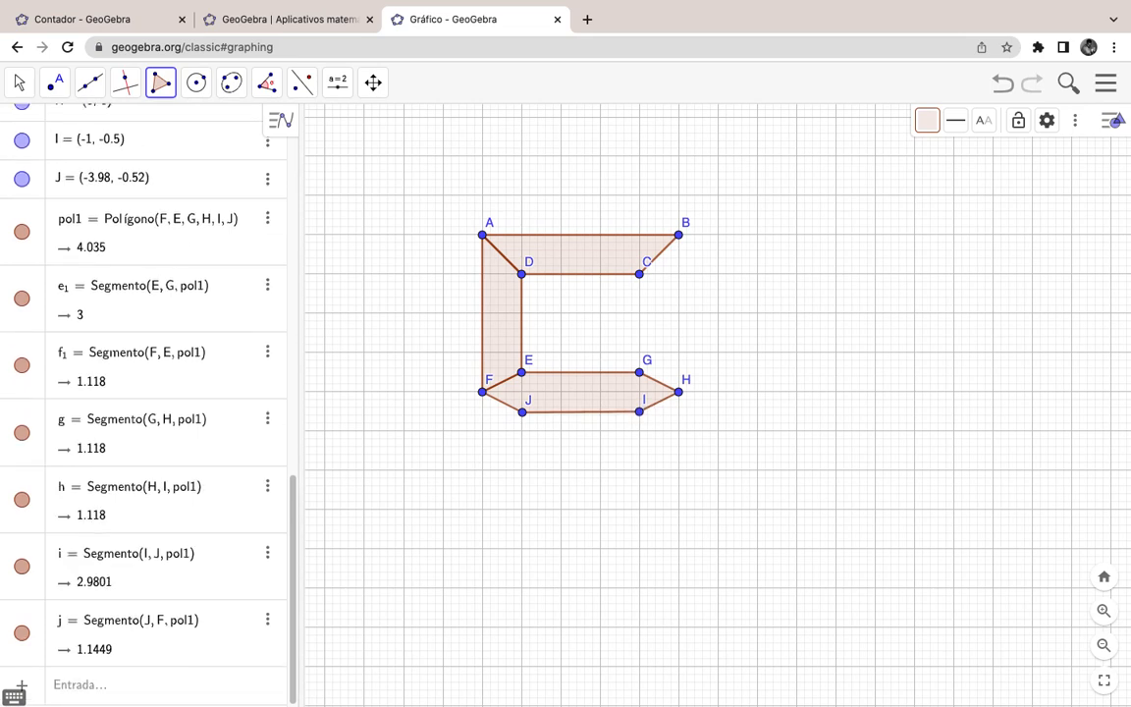
left_click(156, 185)
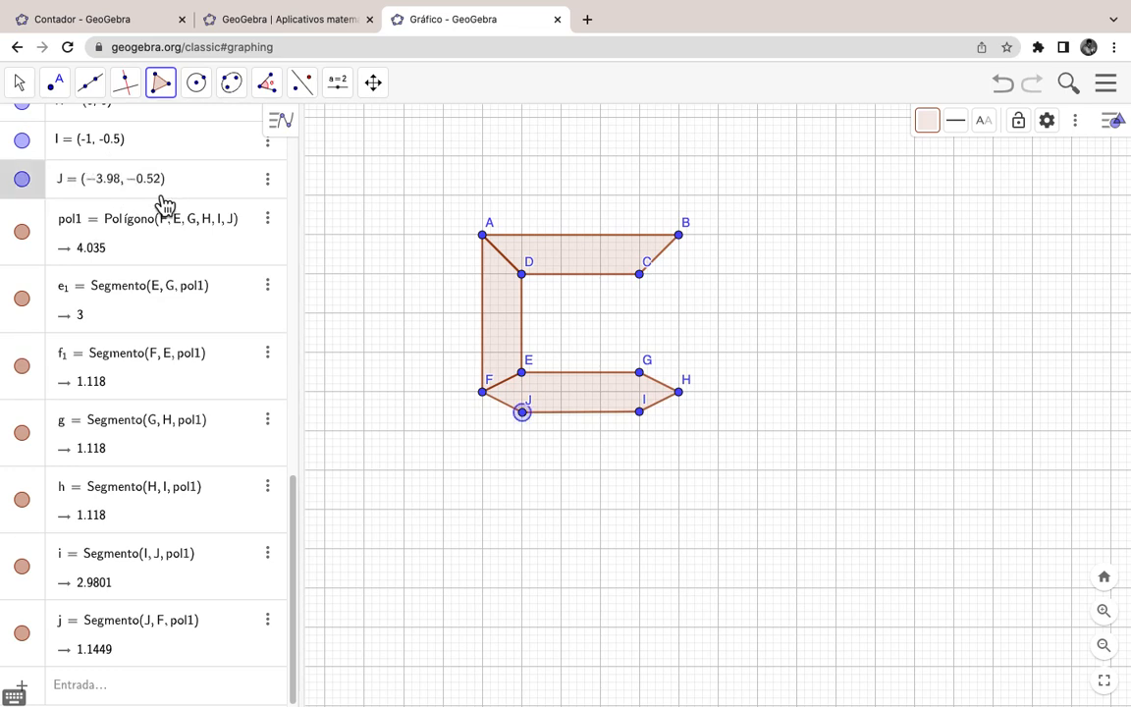
key("Delete")
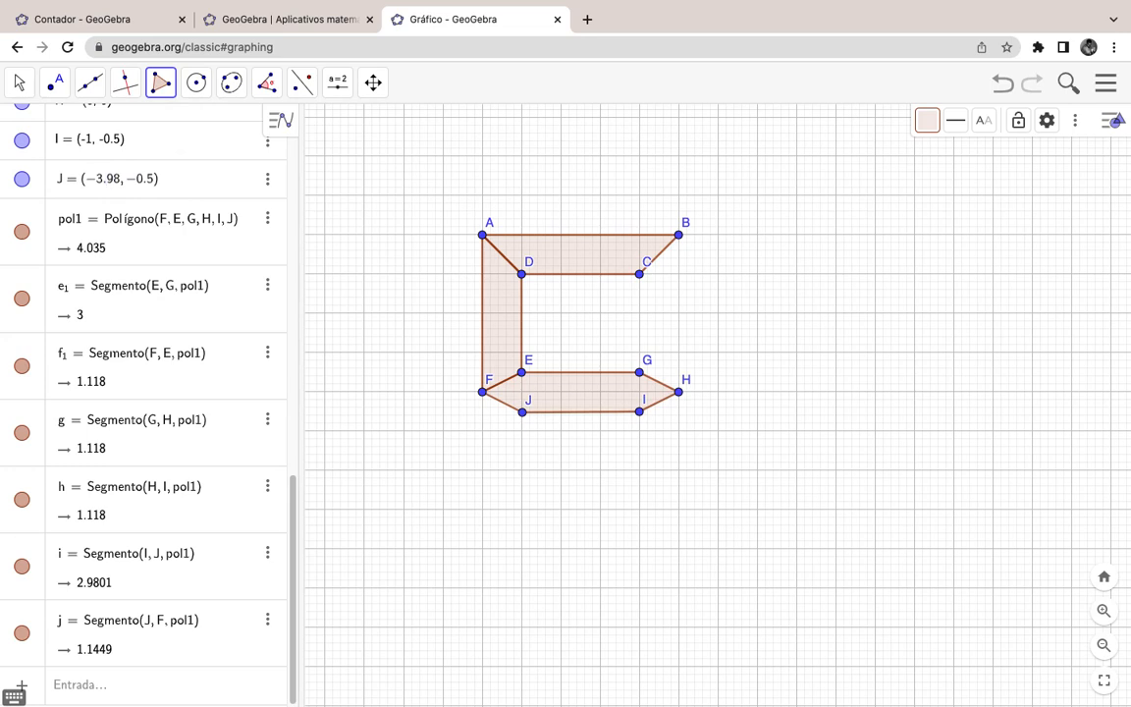
key("BackSpace")
key("BackSpace")
key("BackSpace")
key("BackSpace")
type("4")
key("Return")
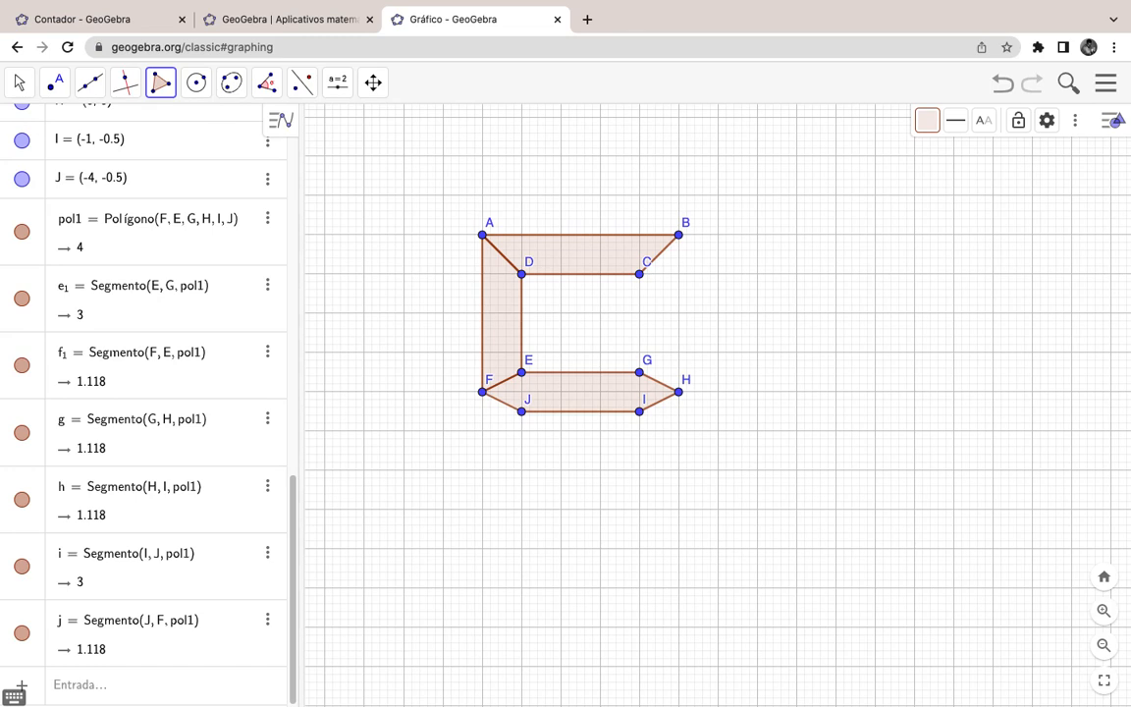
scroll(138, 291, "up", 10)
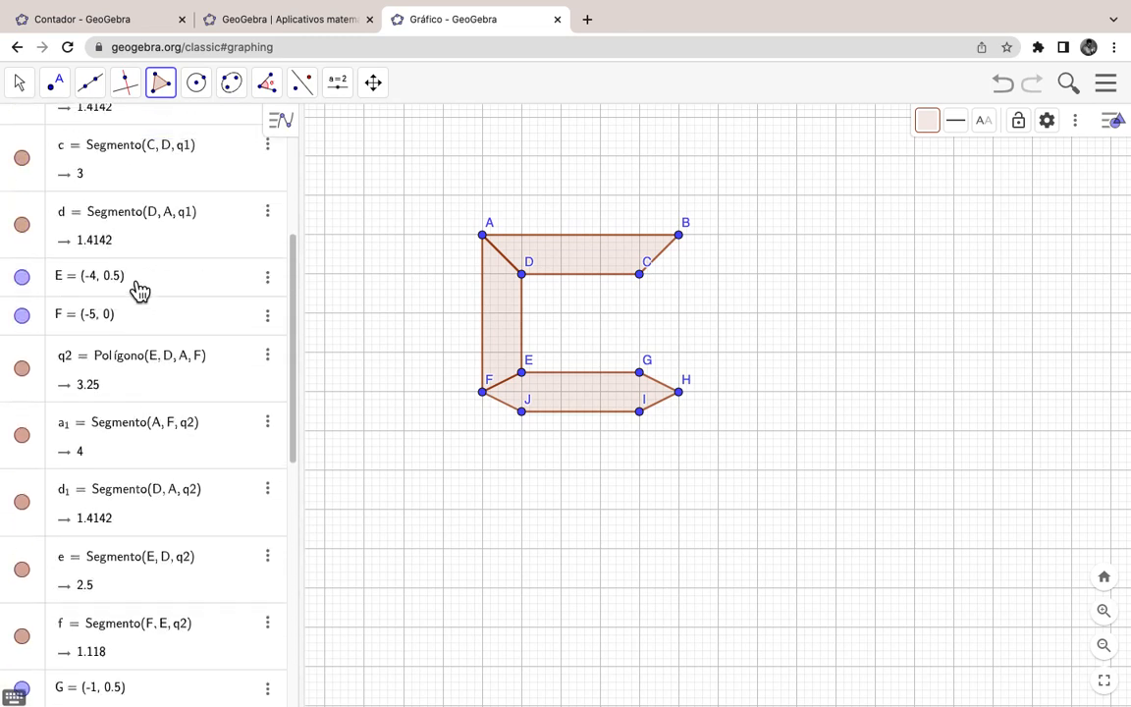
scroll(139, 291, "up", 4)
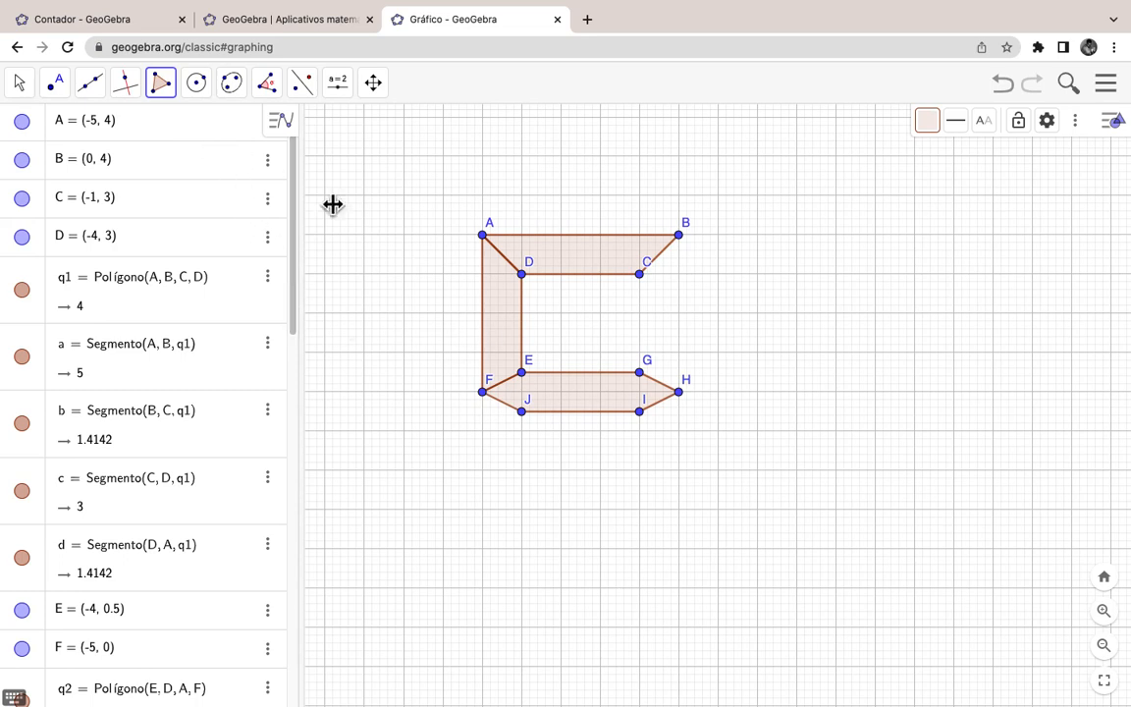
Step: Draw line k through points F and H
left_click(102, 98)
left_click(114, 131)
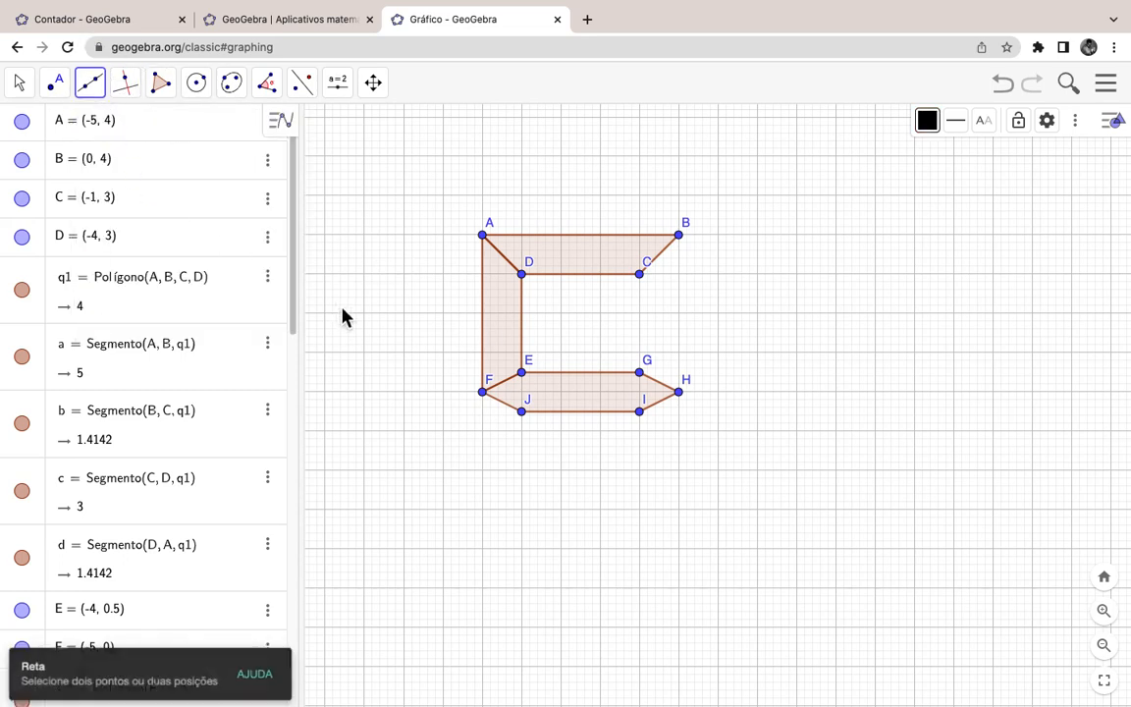
left_click(483, 393)
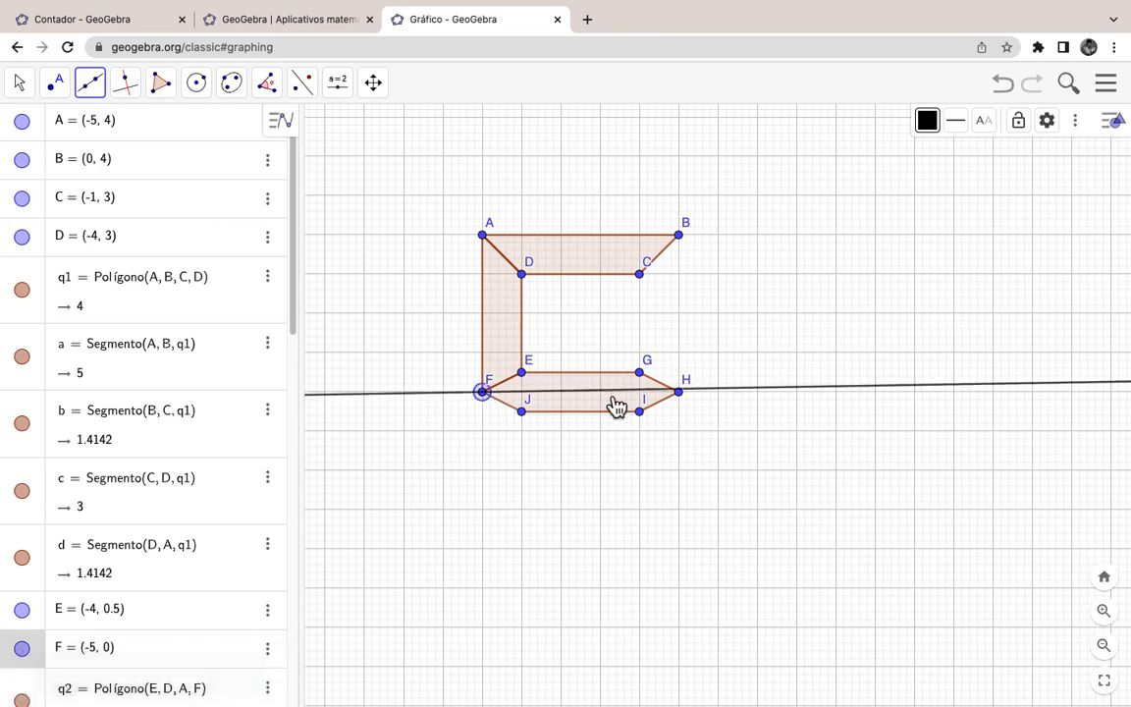
left_click(688, 401)
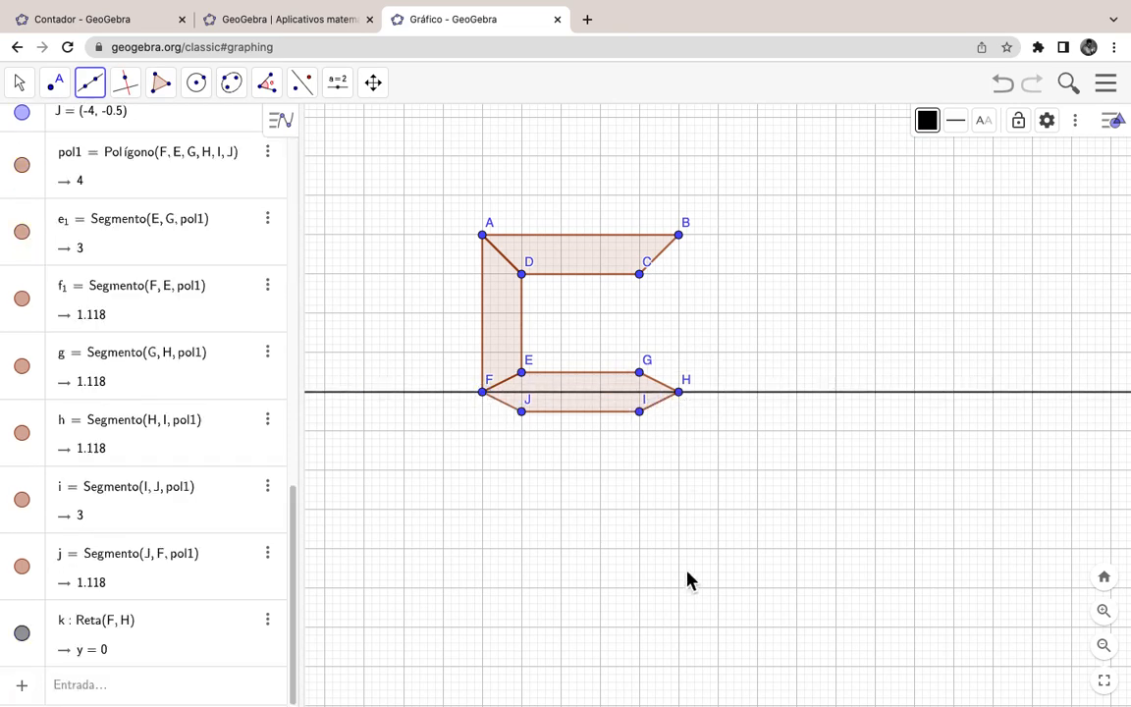
Step: Reflect the top trapezoid q1 and upper-left bar q2 across line k, undoing a stray point
left_click(302, 85)
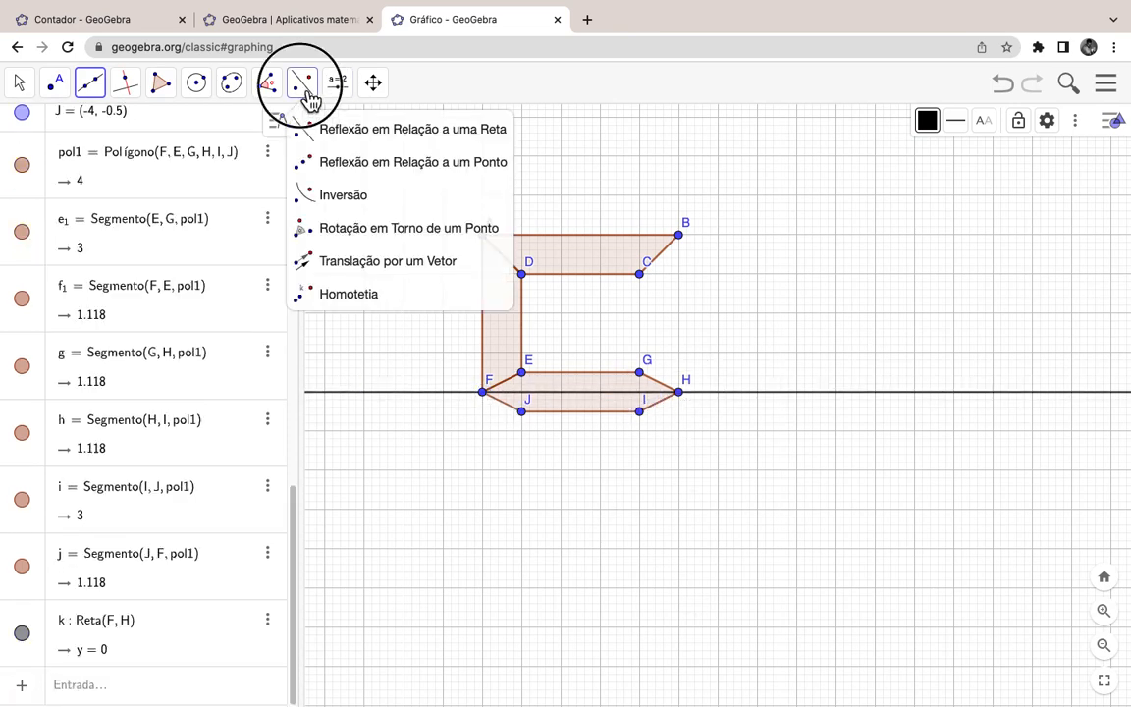
left_click(339, 130)
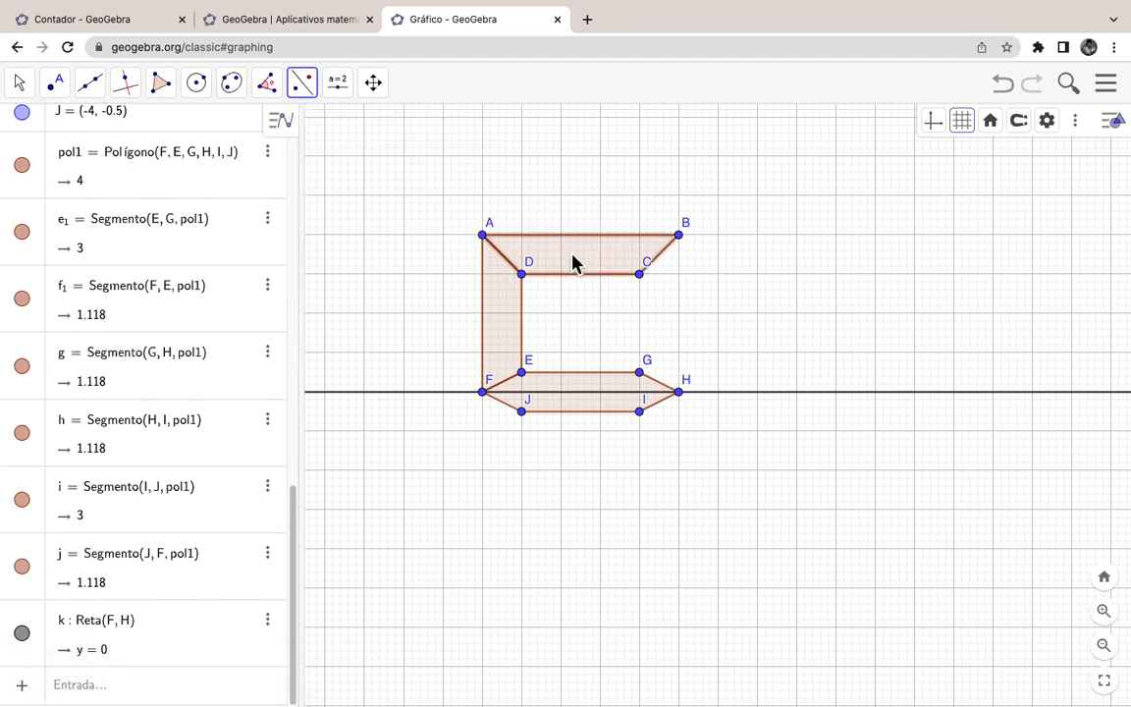
left_click(772, 395)
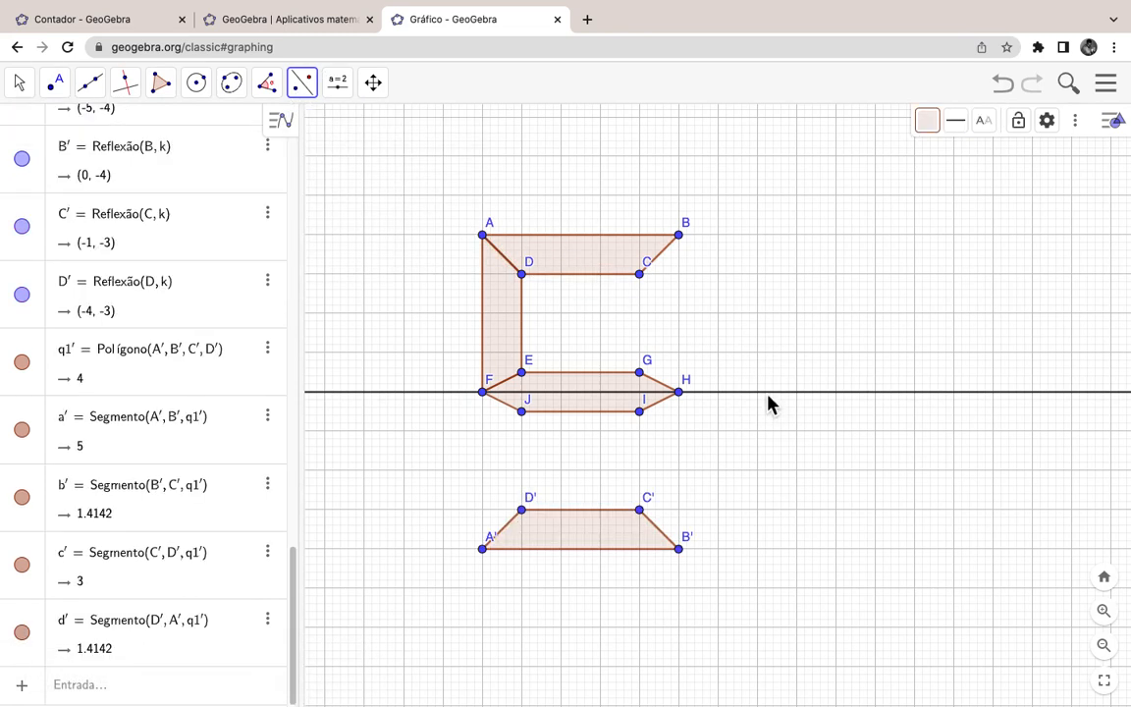
left_click(496, 325)
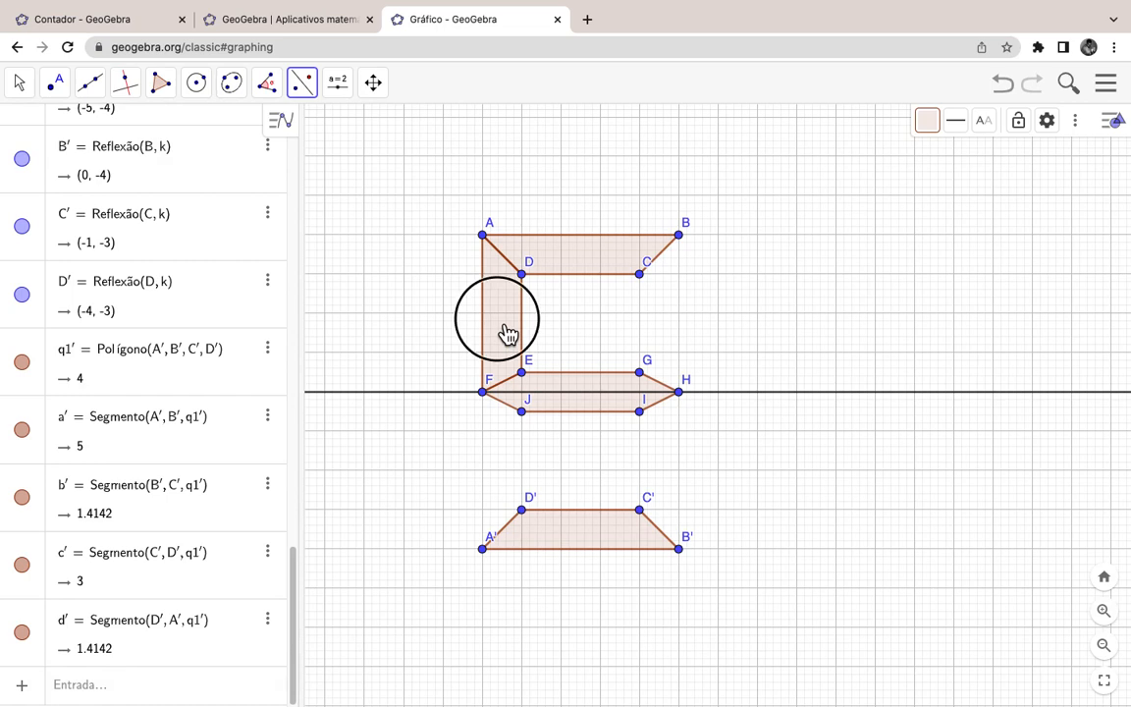
left_click(443, 393)
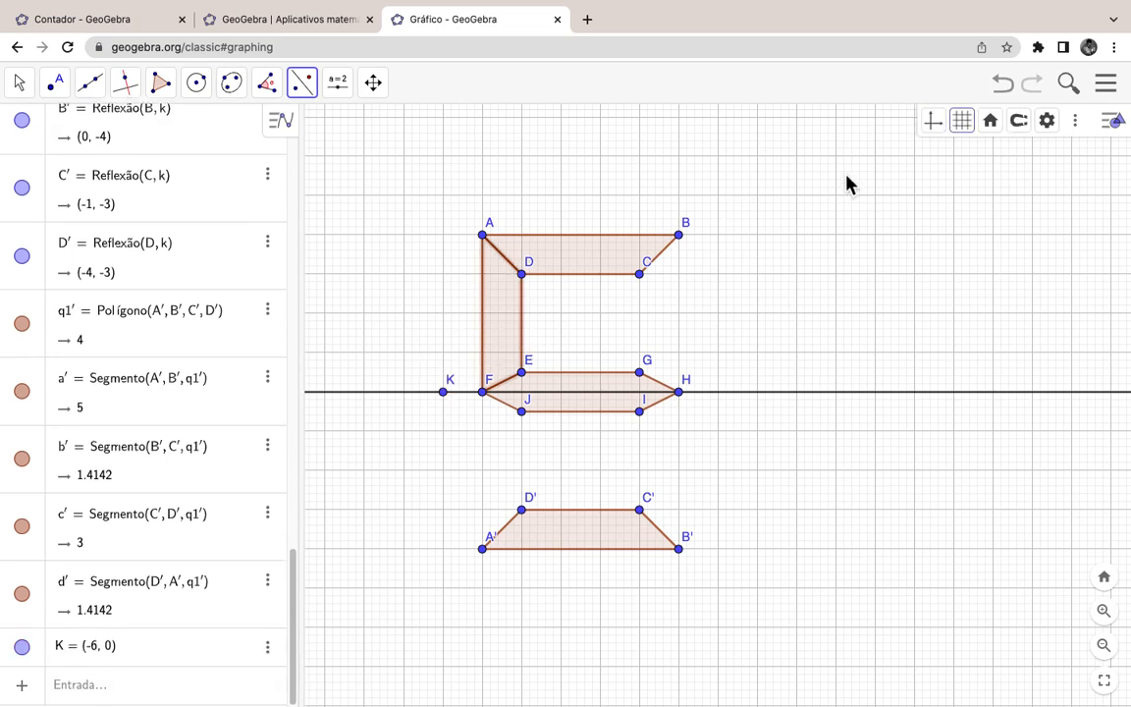
left_click(1005, 86)
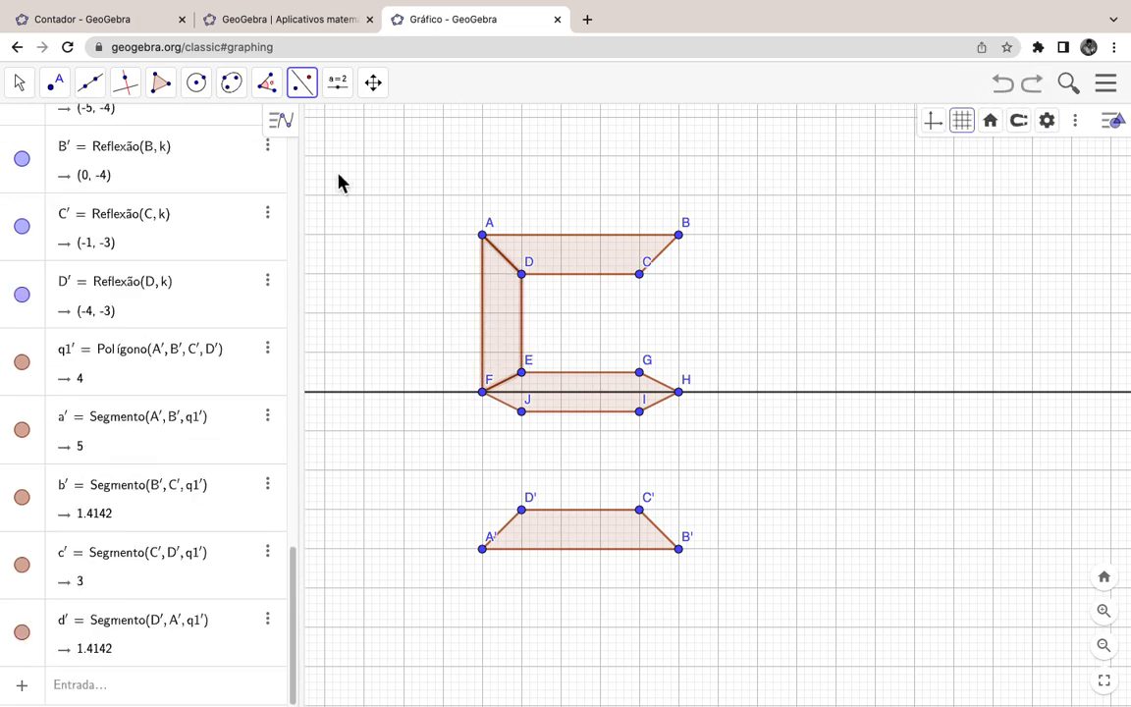
left_click(397, 394)
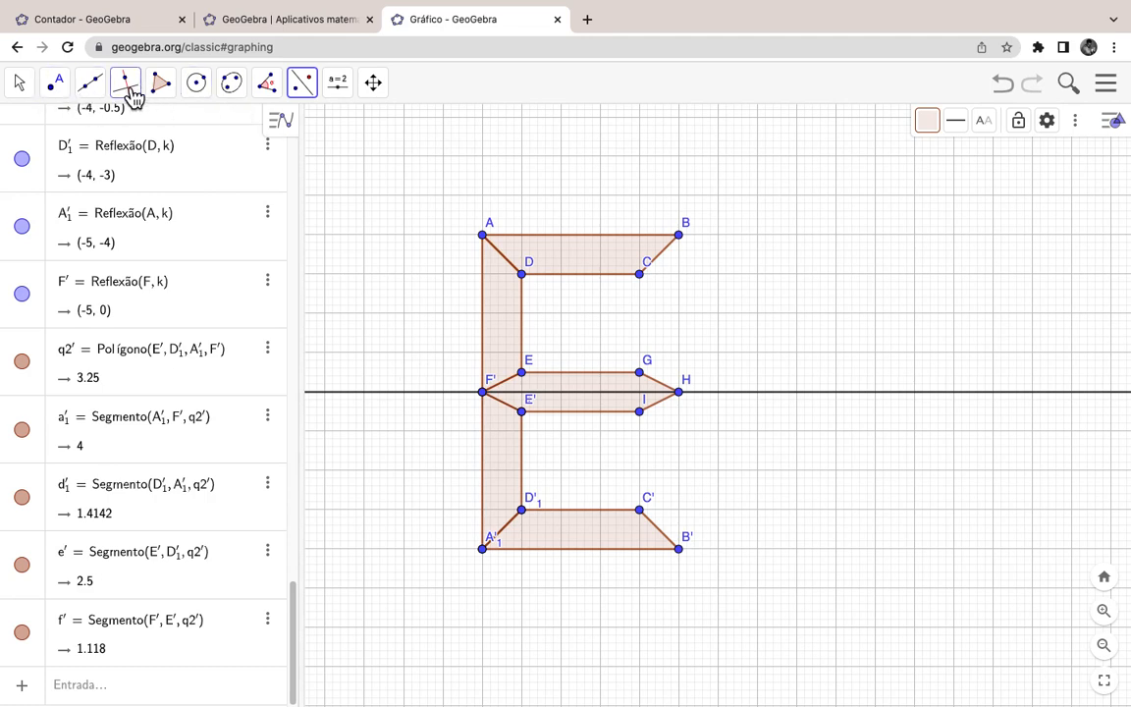
Step: Construct the perpendicular bisector l of points A and B
left_click(131, 91)
left_click(171, 201)
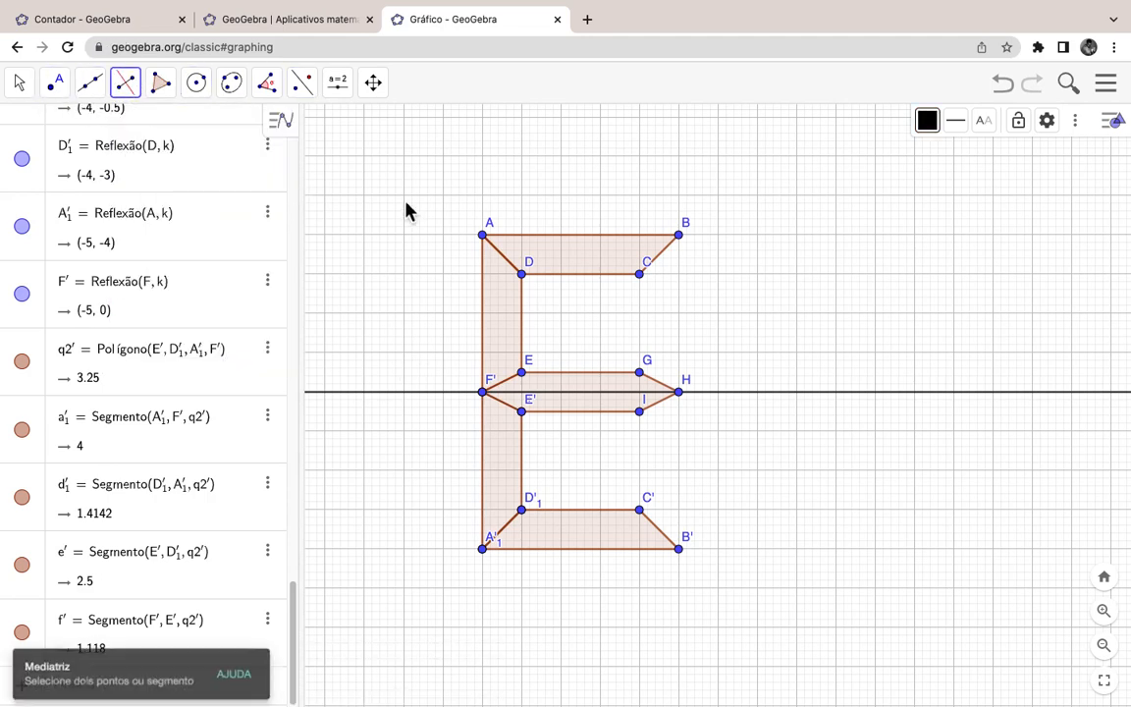
left_click(483, 236)
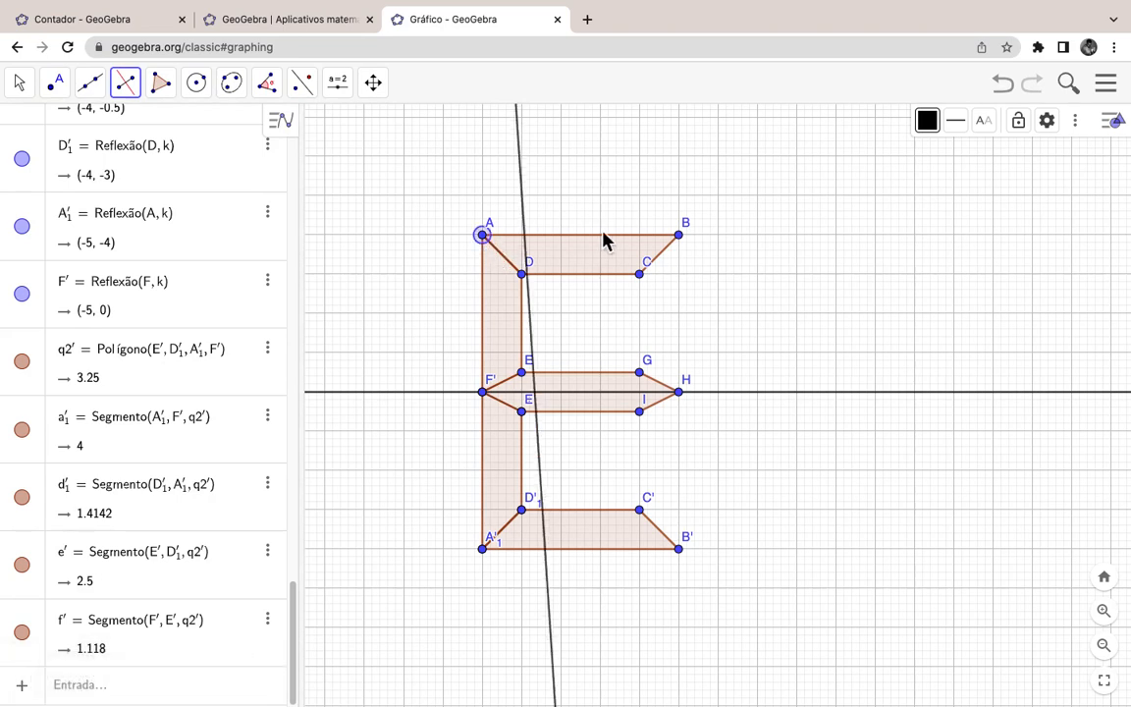
left_click(678, 238)
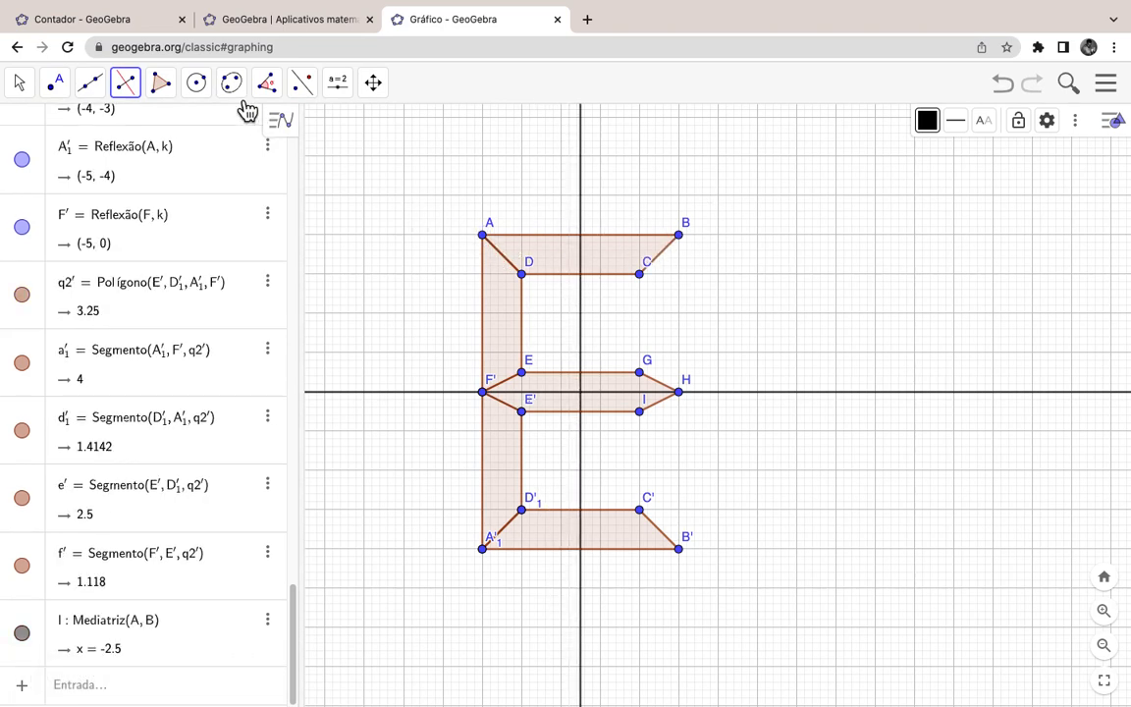
Step: Reflect the upper-left bar q2 and lower-left bar q2' across bisector l
left_click(314, 91)
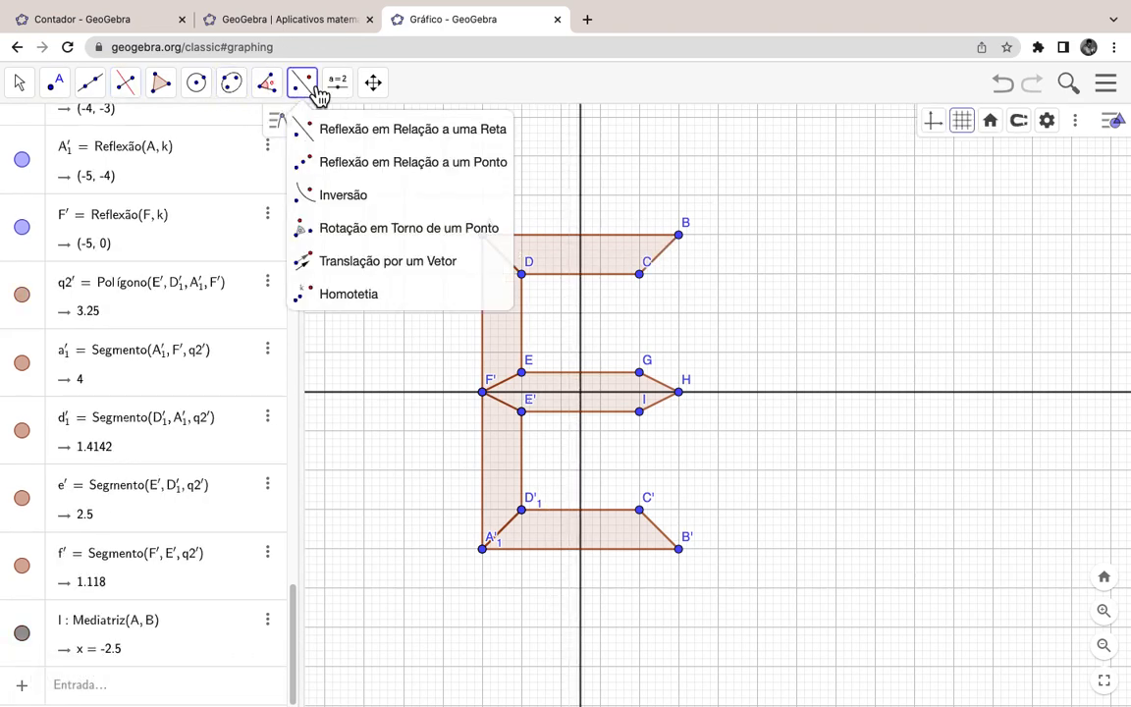
left_click(328, 131)
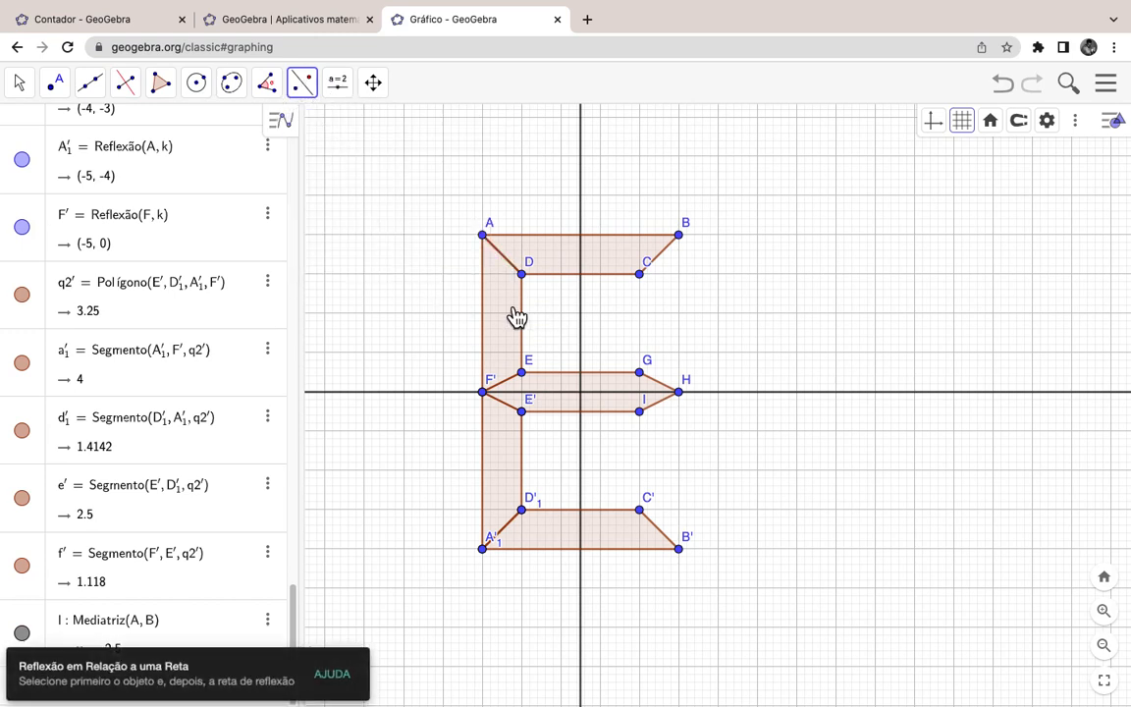
left_click(583, 189)
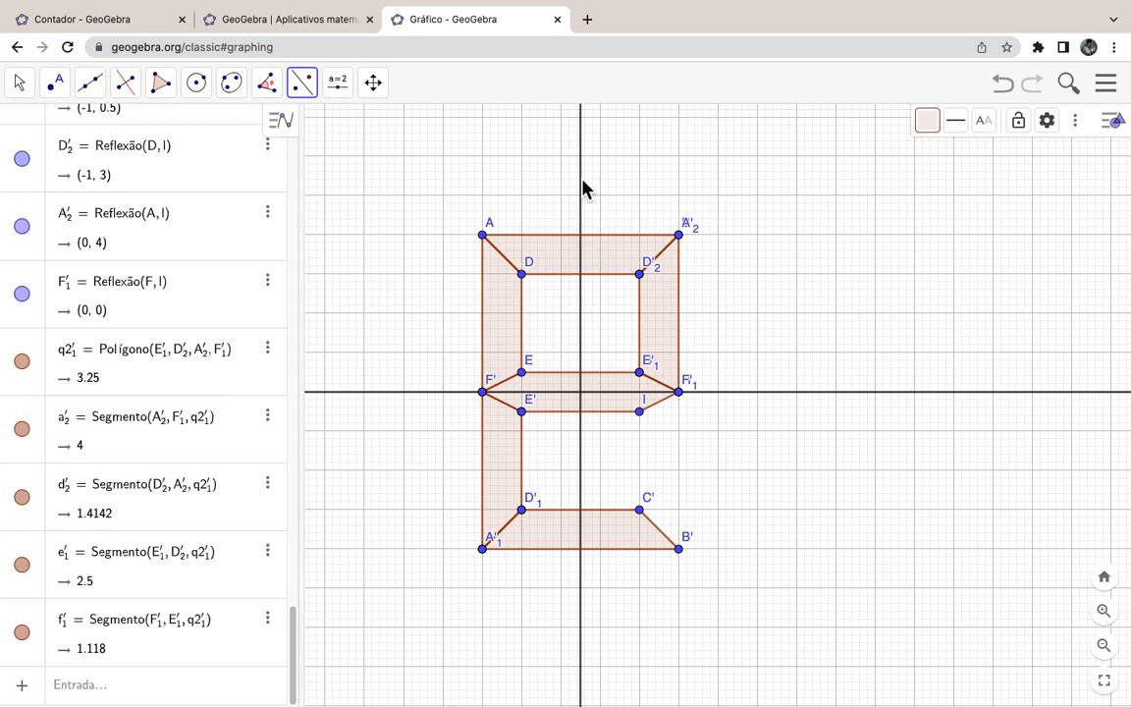
left_click(500, 462)
left_click(583, 442)
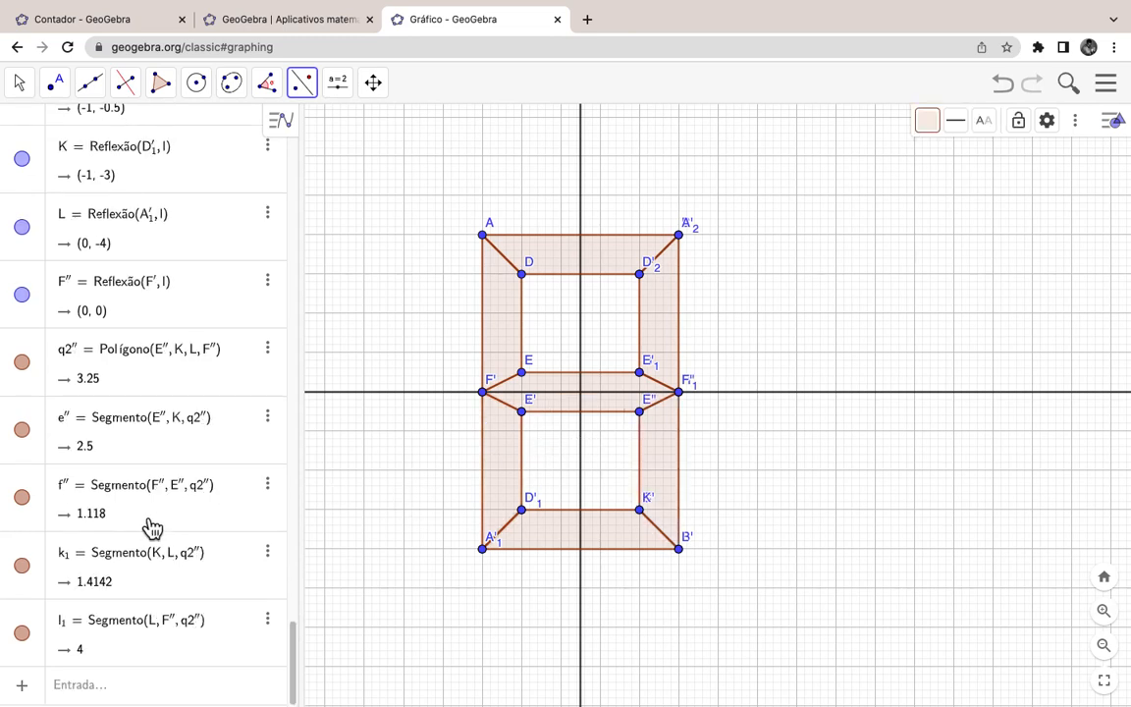
scroll(148, 530, "up", 4)
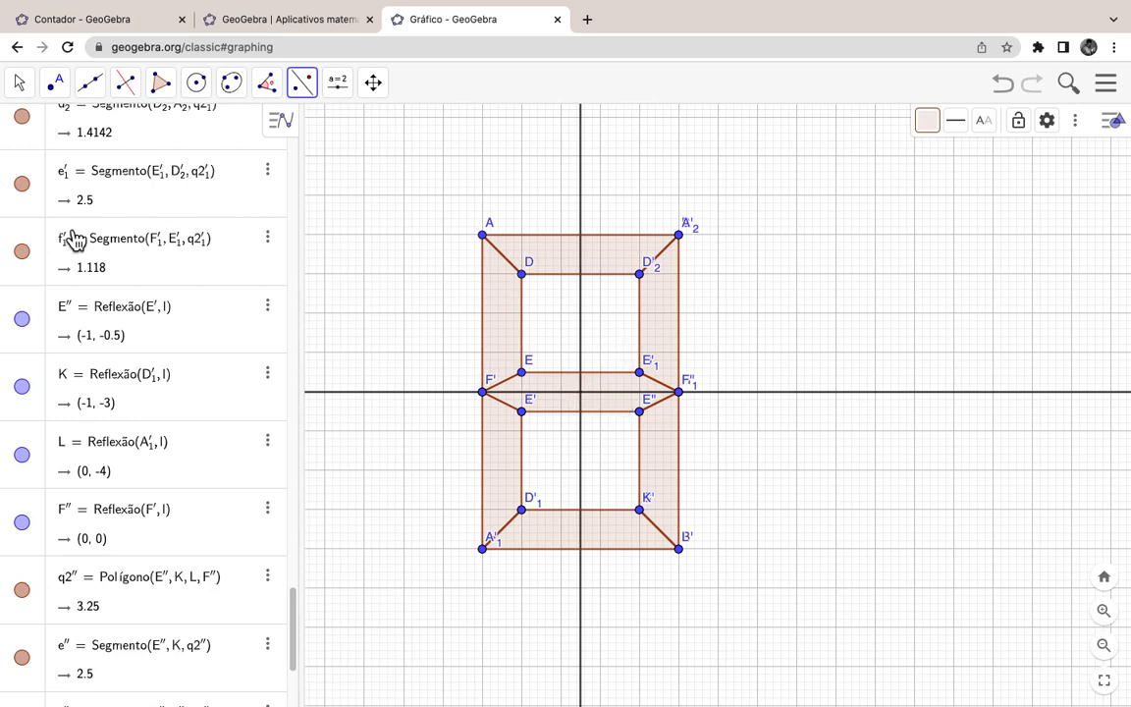
Step: With the Move tool, select the top, middle and lower segment polygons and bring up their colour options
left_click(19, 82)
left_click(56, 130)
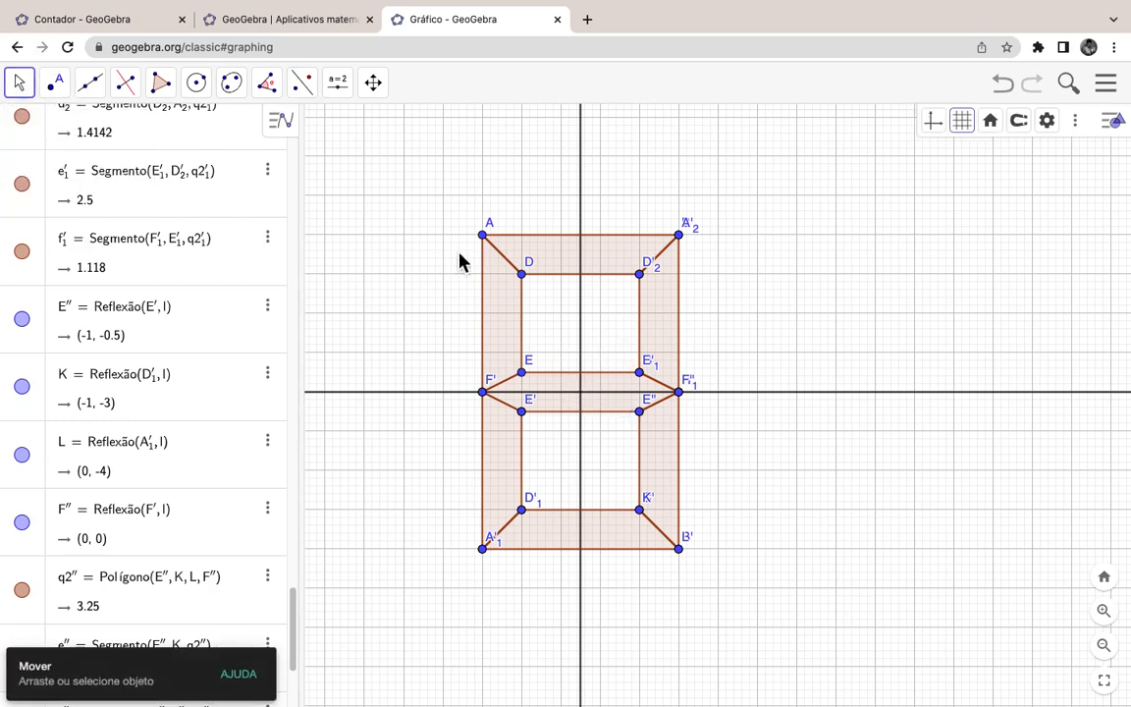
left_click(562, 264)
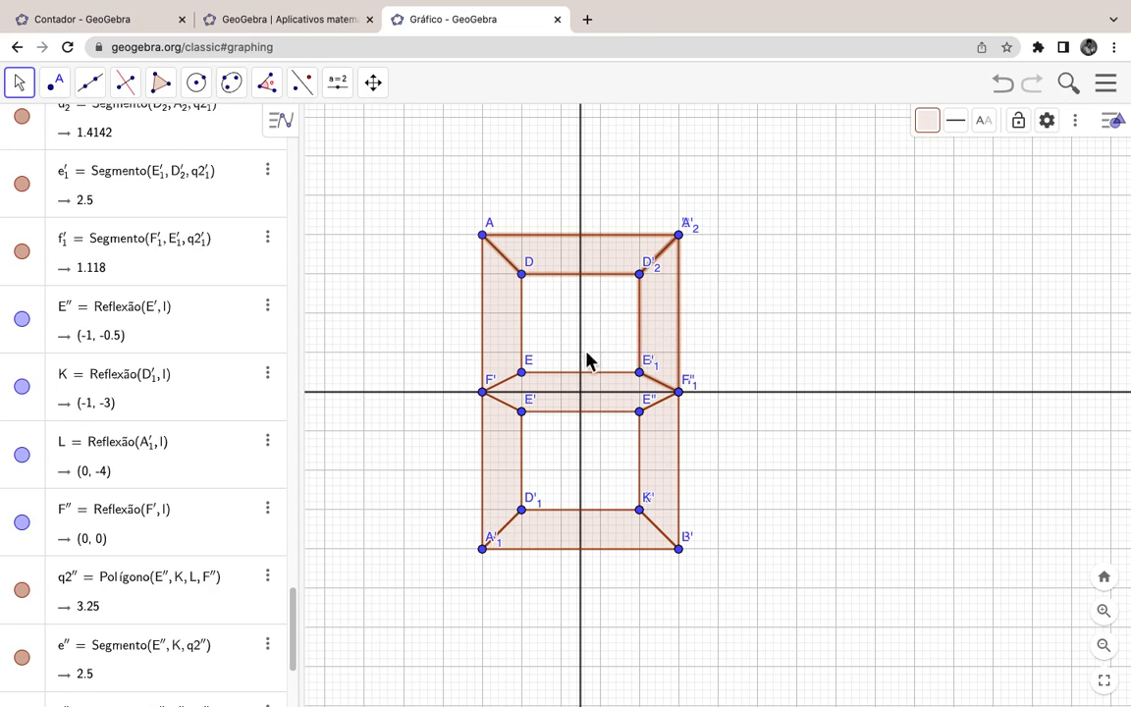
left_click(553, 382)
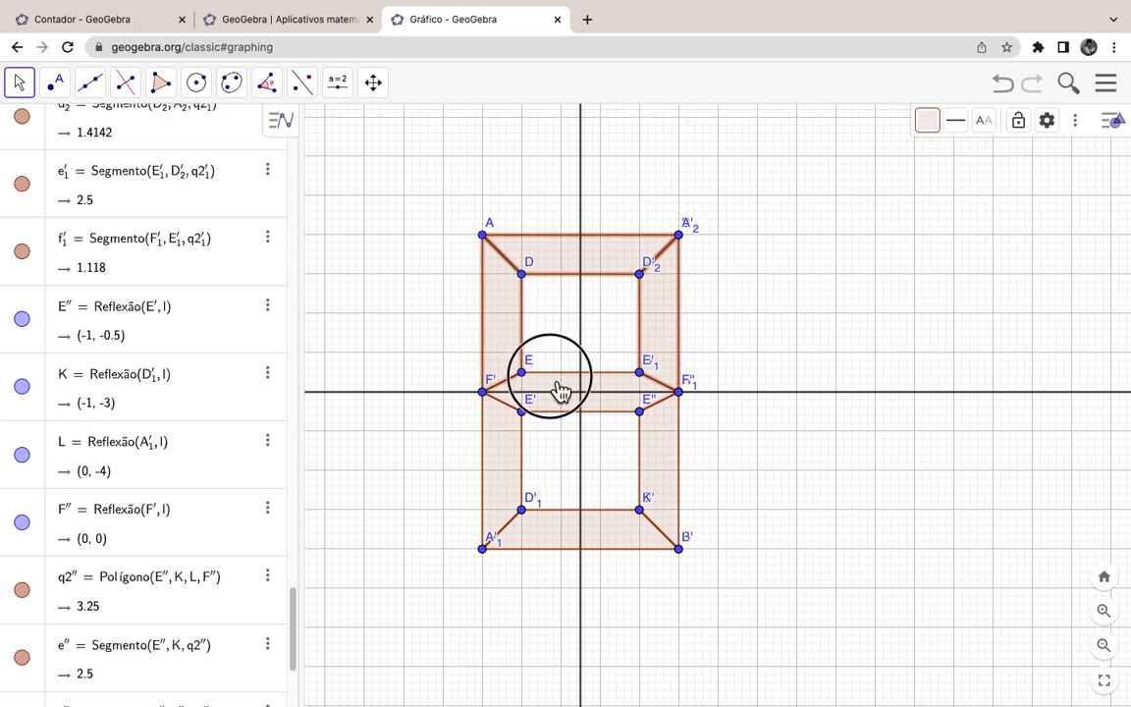
left_click(507, 437)
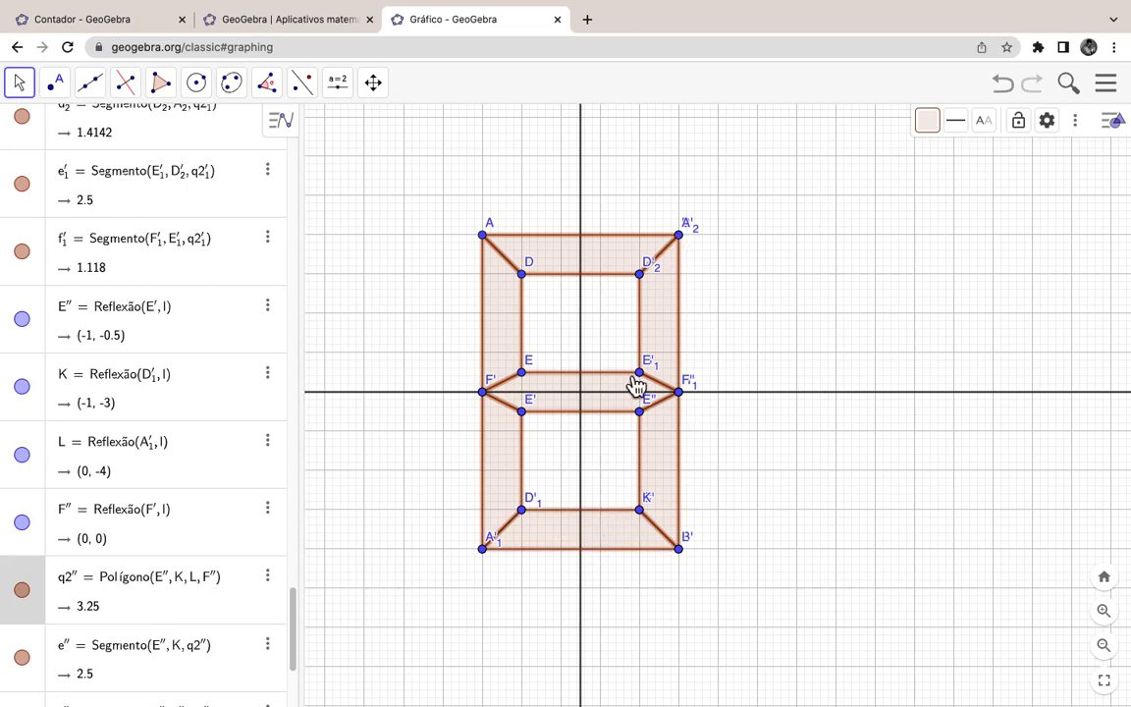
left_click(930, 123)
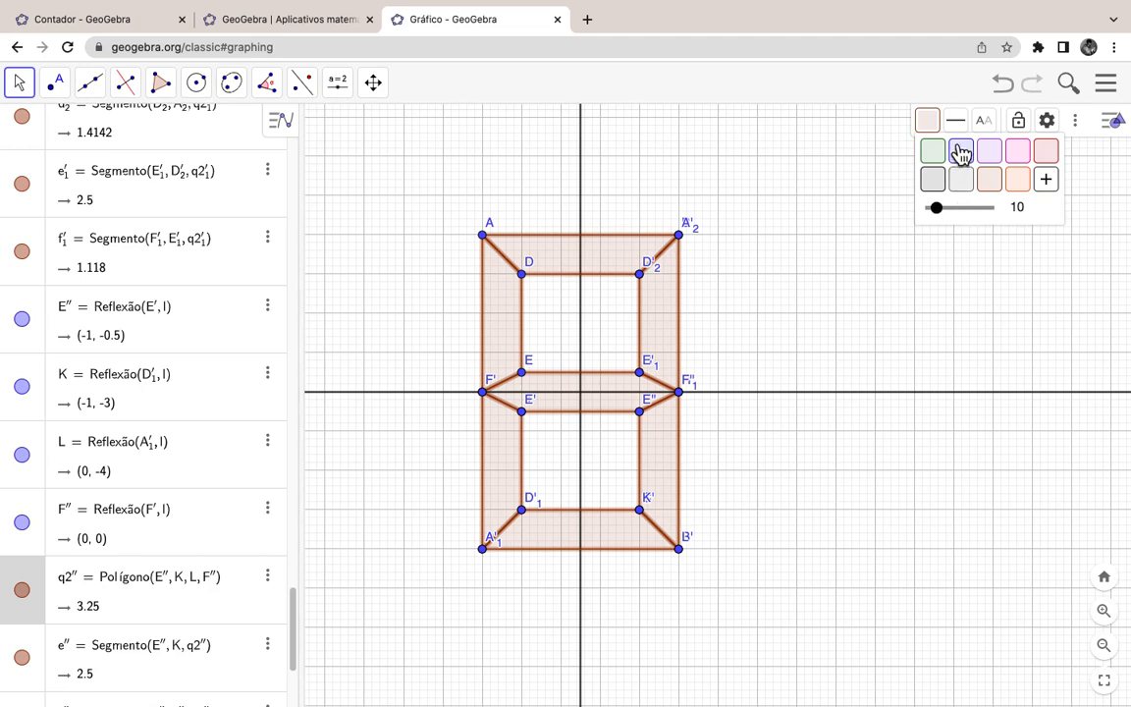
Step: Give the selected segments a fully opaque grey fill and set their outline thickness to 0
left_click_drag(945, 211, 1008, 225)
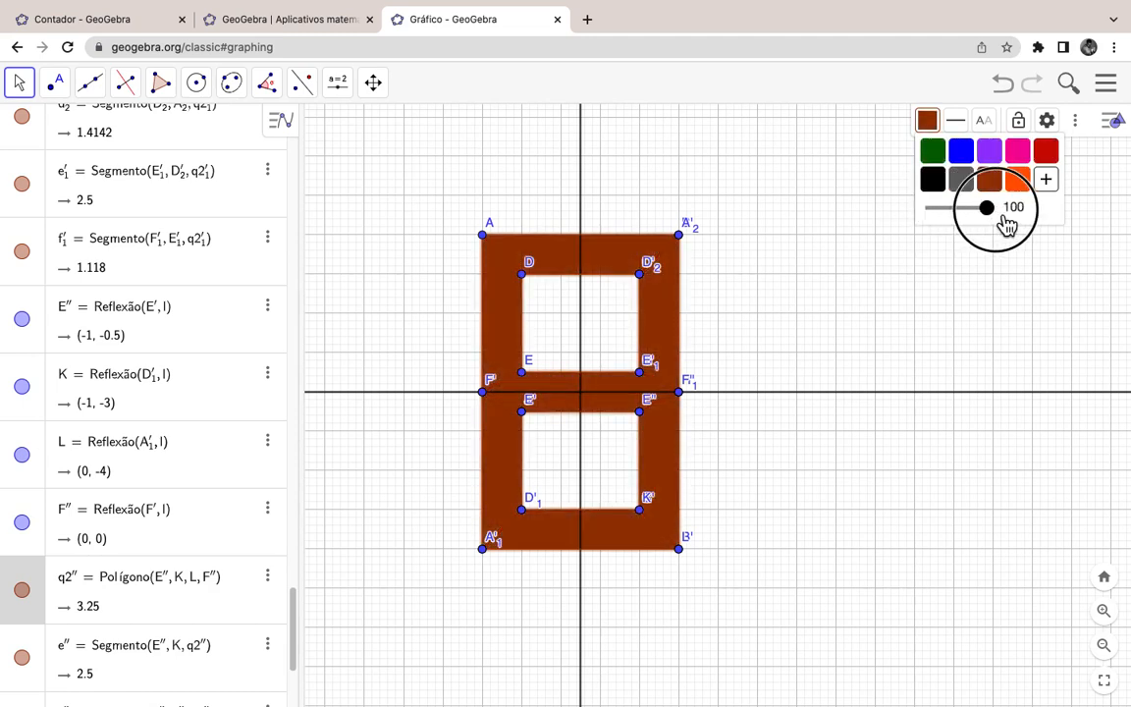
left_click(975, 194)
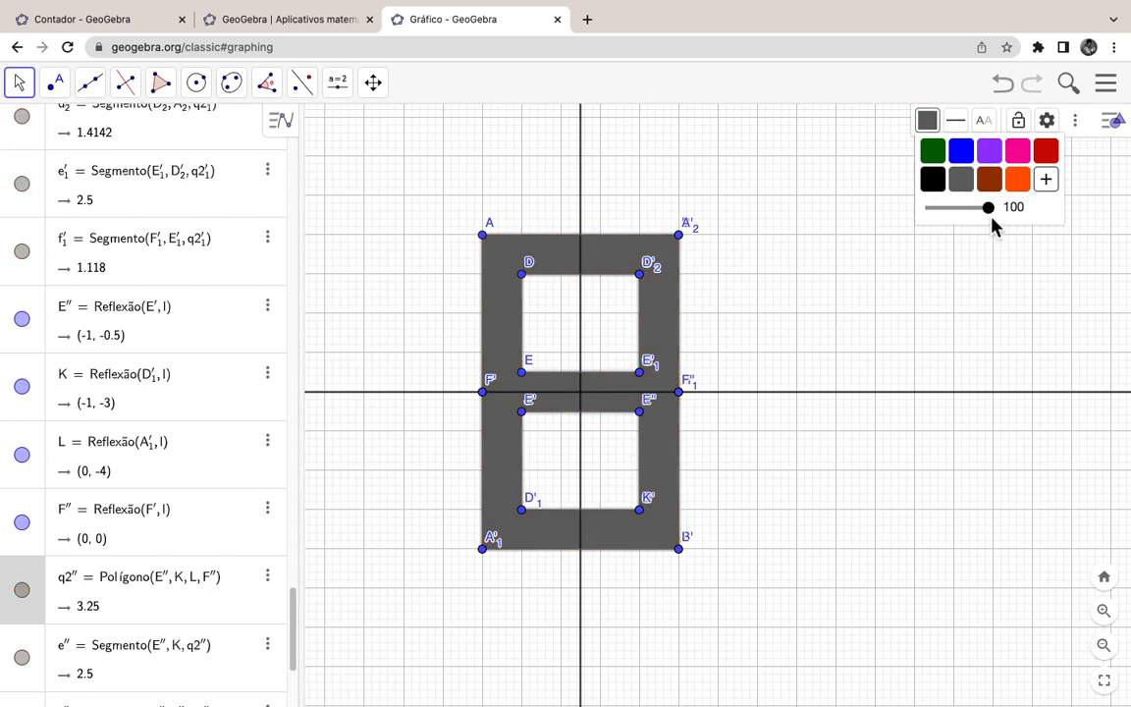
left_click(988, 209)
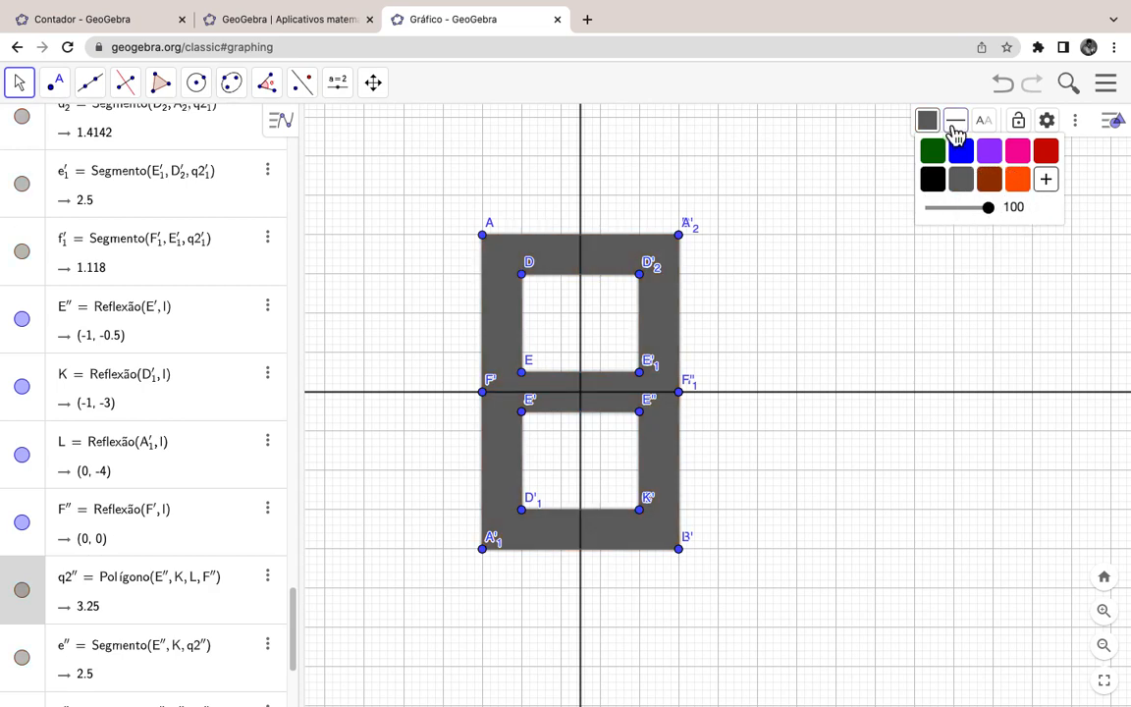
left_click(958, 129)
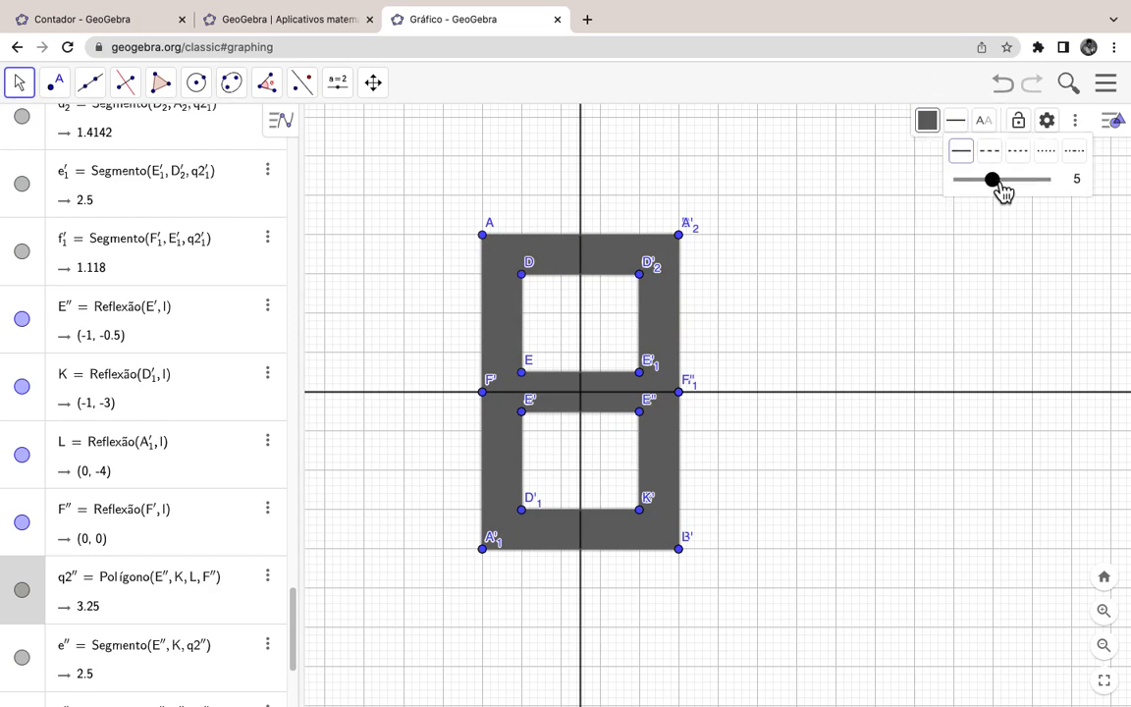
left_click_drag(998, 181, 950, 183)
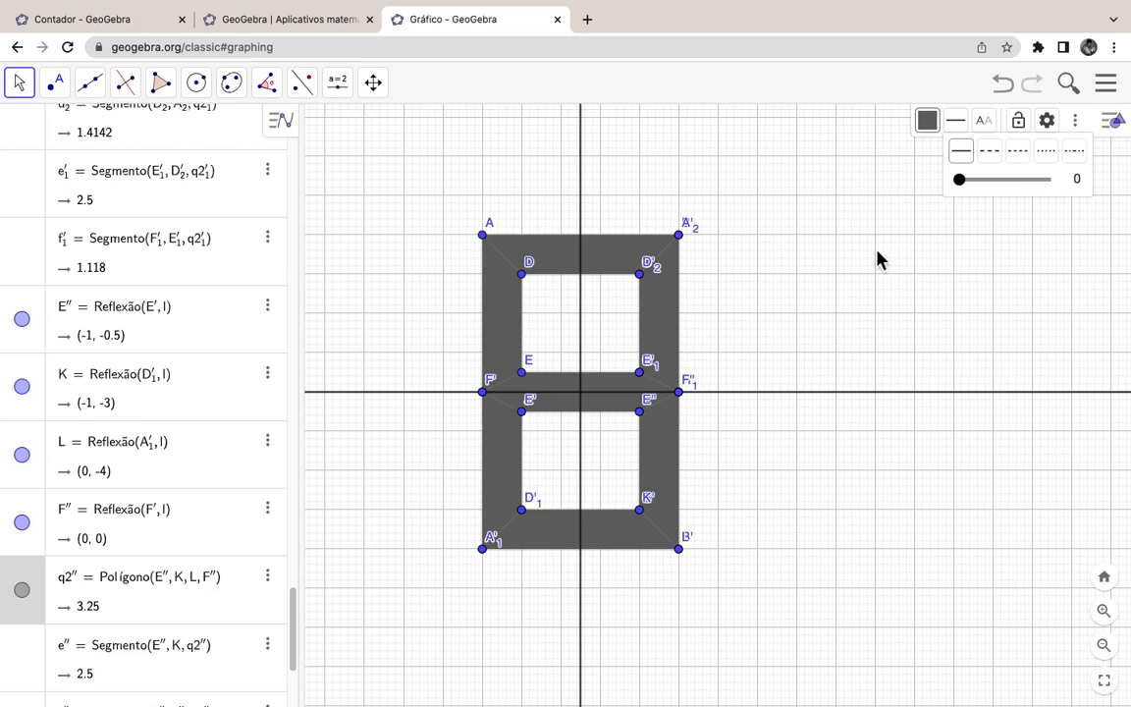
Step: Close the graphics style bar and return to the Move tool
left_click(1118, 126)
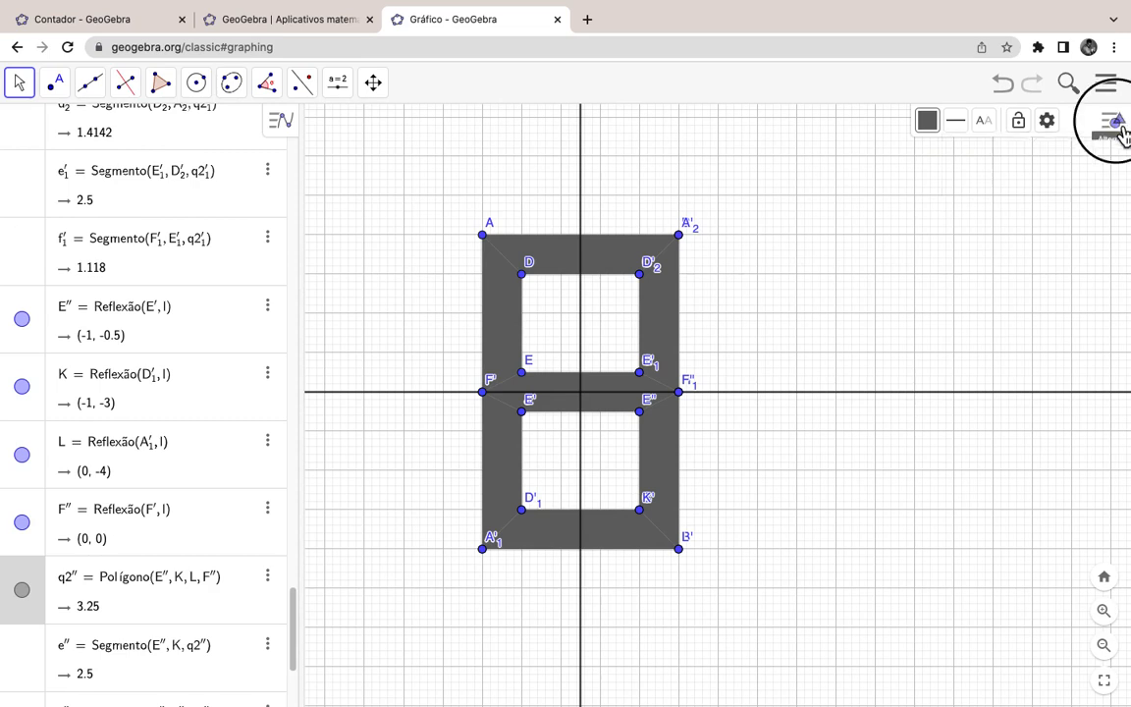
left_click(12, 87)
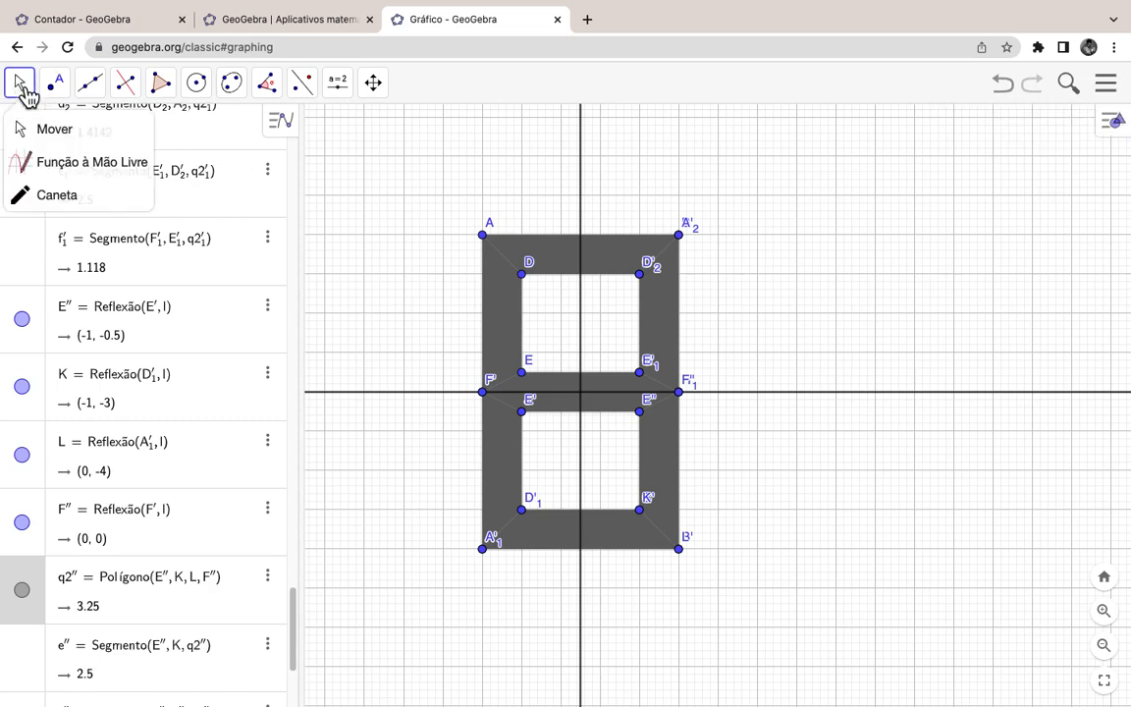
left_click(37, 126)
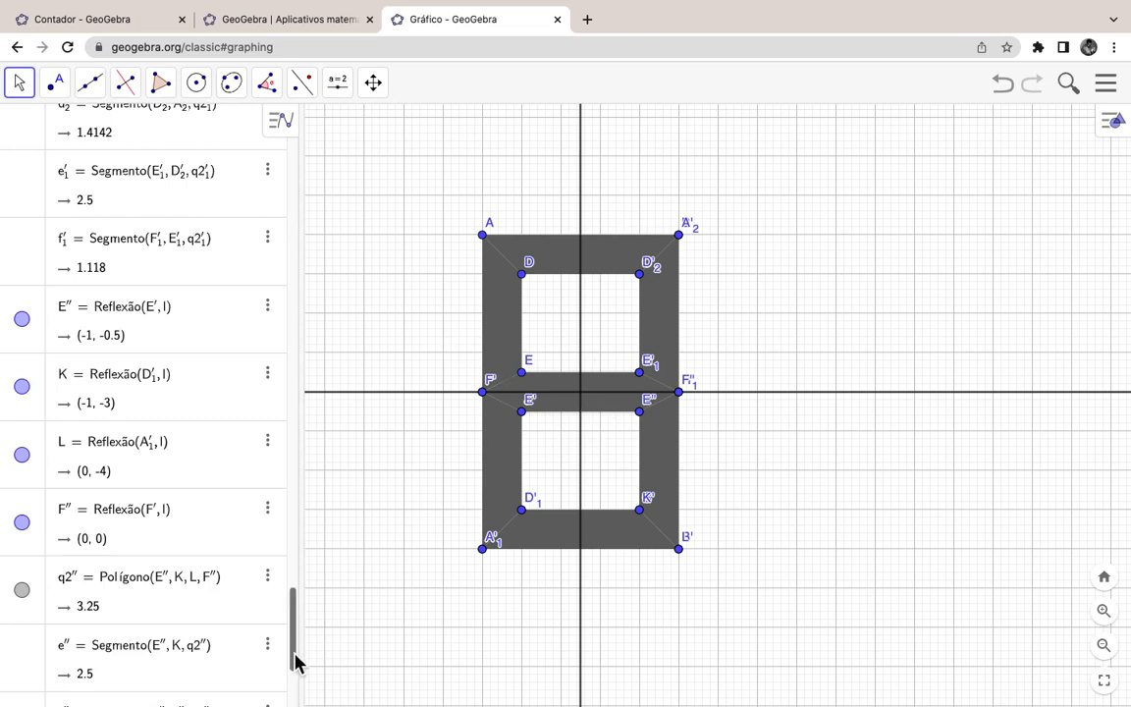
Step: Enter y=-x+1.5 in the algebra list, then try redefining that entry as 0
scroll(294, 663, "down", 3)
left_click(172, 695)
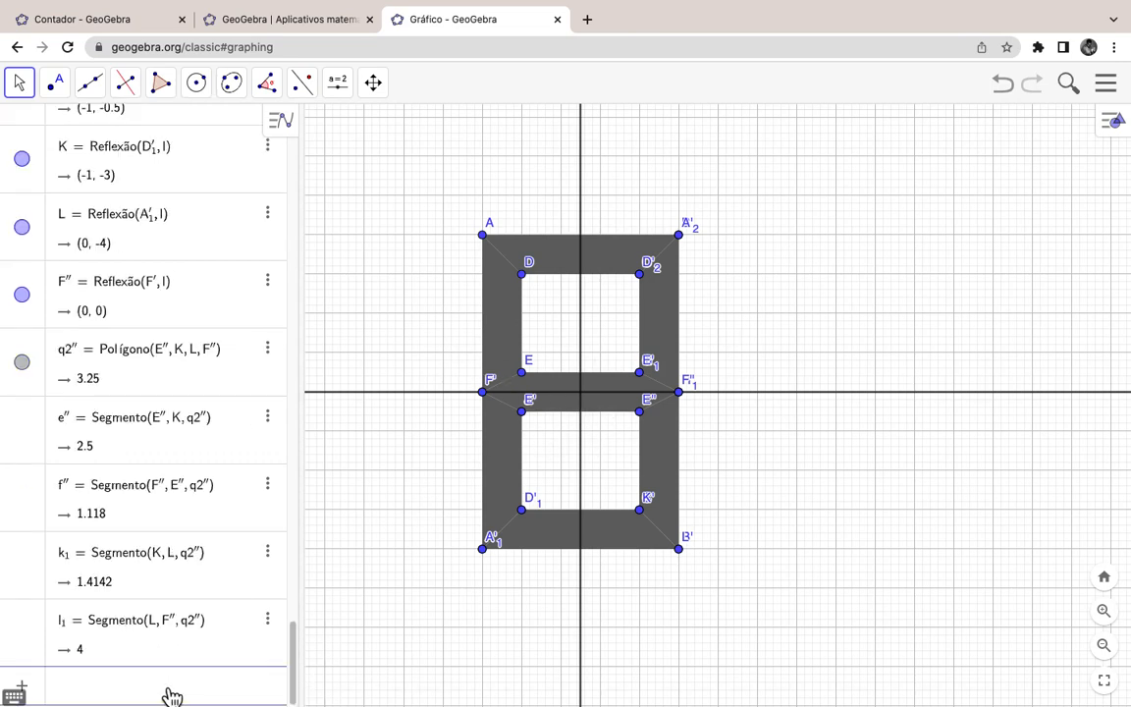
type("y=-x+1.5")
key("Return")
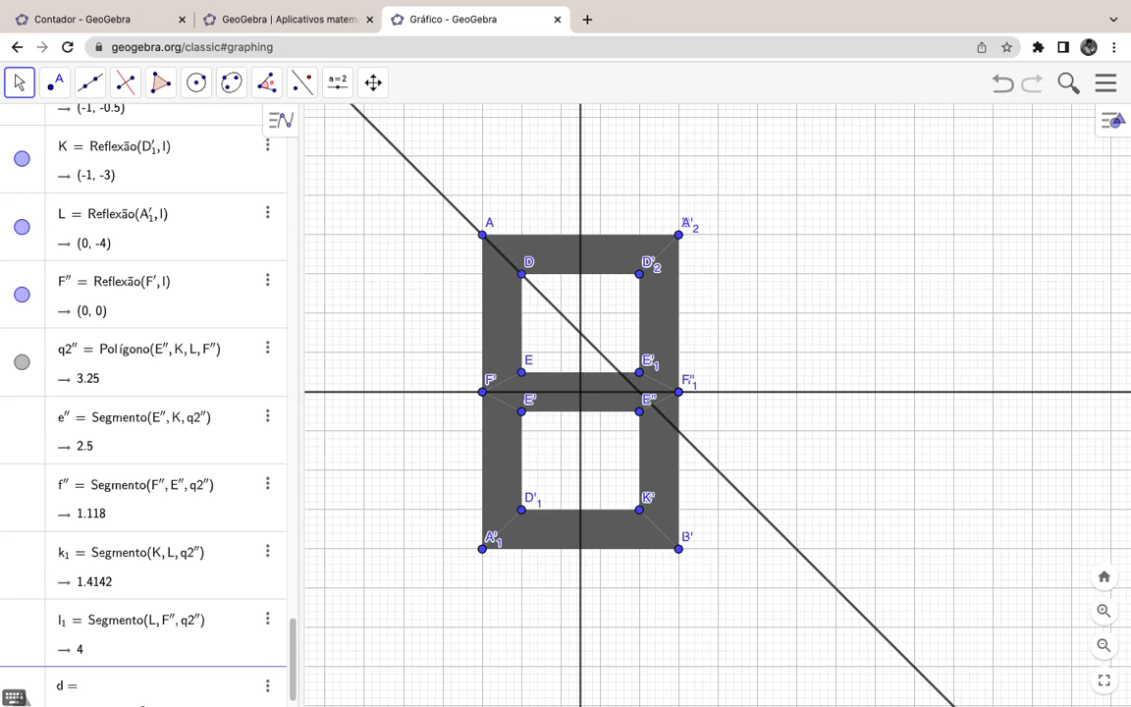
type("0")
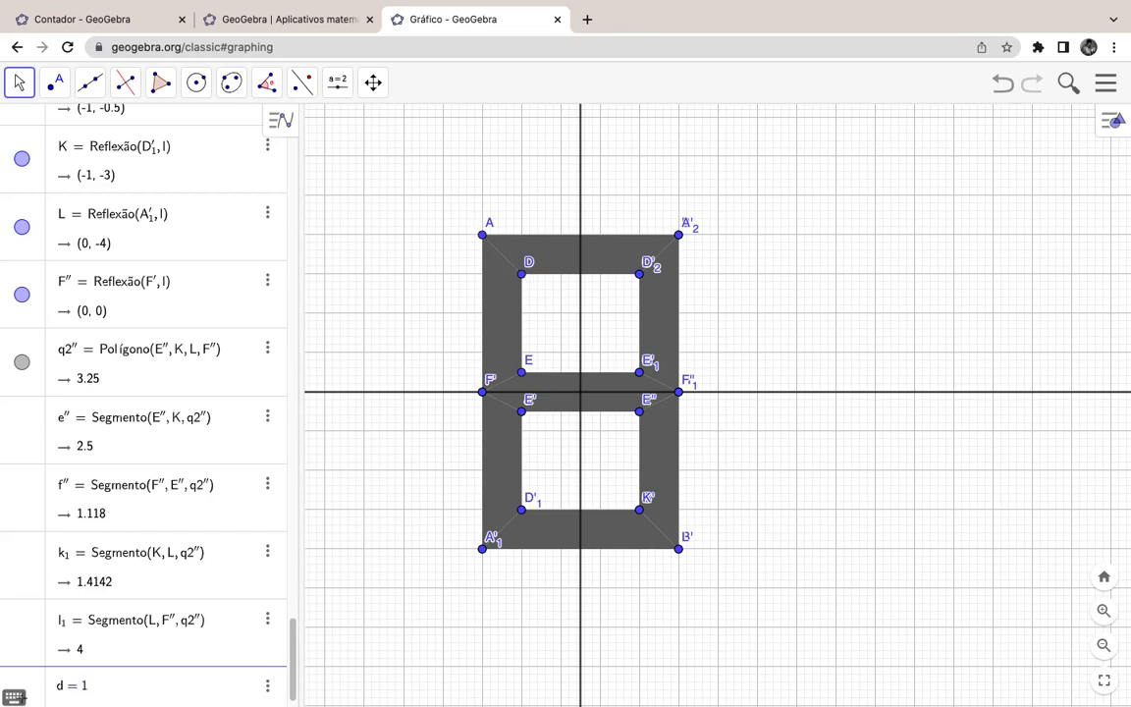
key("Return")
scroll(194, 588, "up", 3)
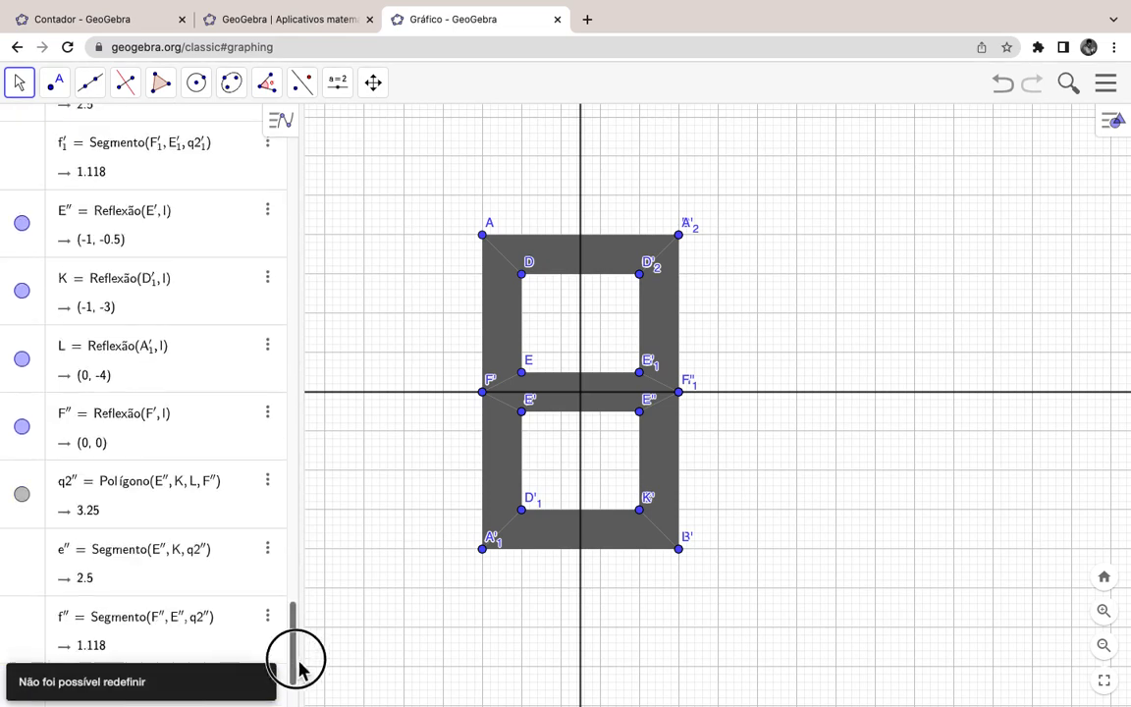
scroll(300, 667, "down", 3)
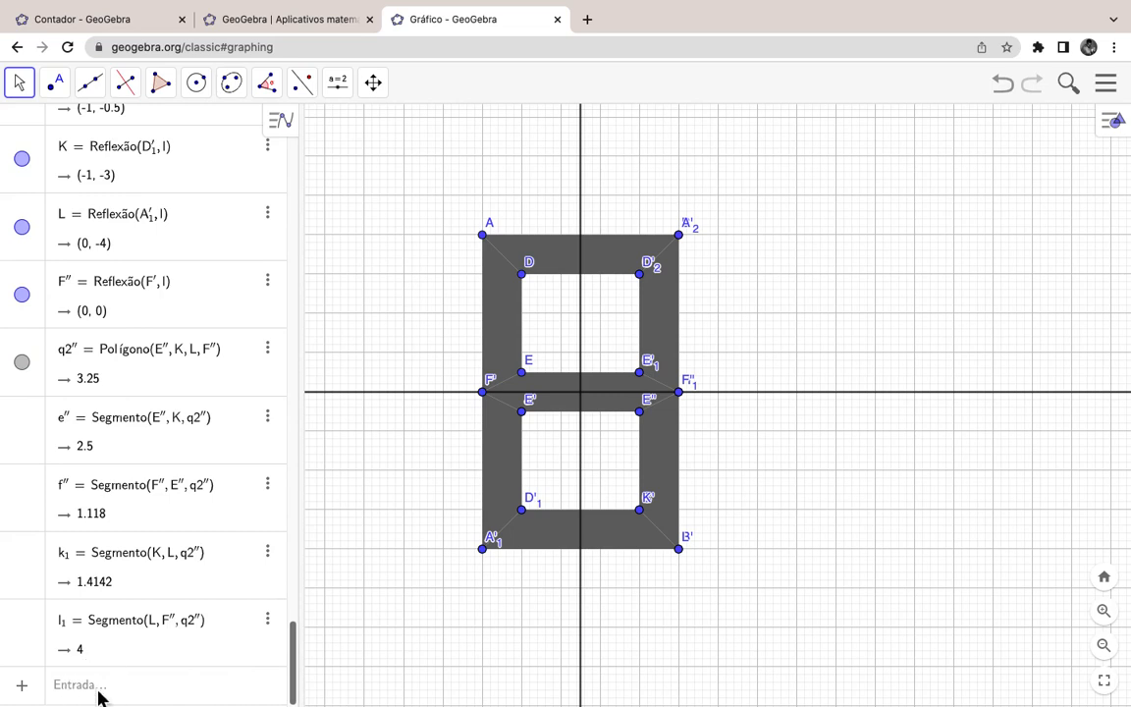
Step: Enter d1 = 0 to create a new slider d1
left_click(103, 691)
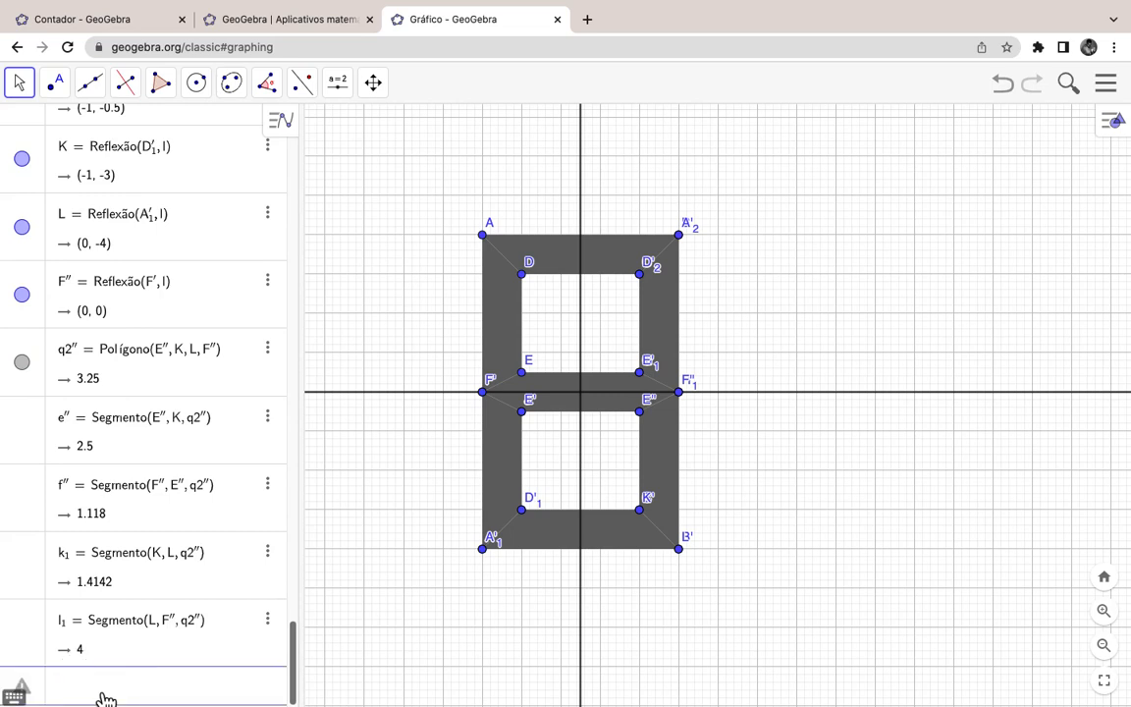
type("d1")
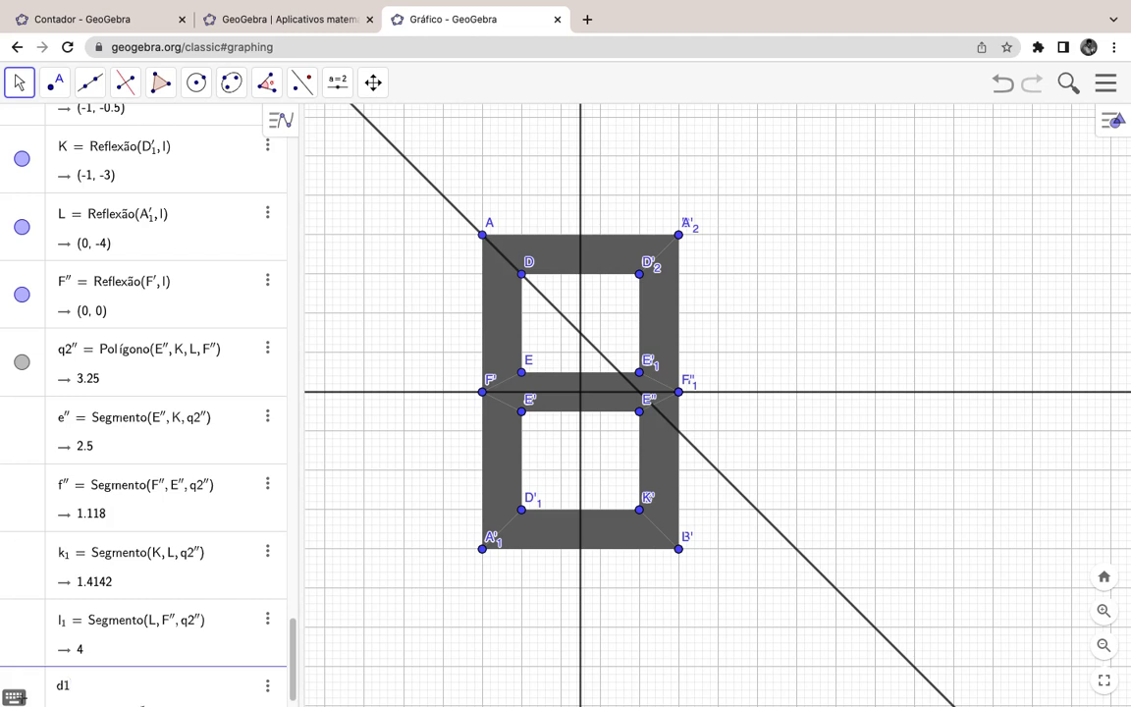
type(" = 0")
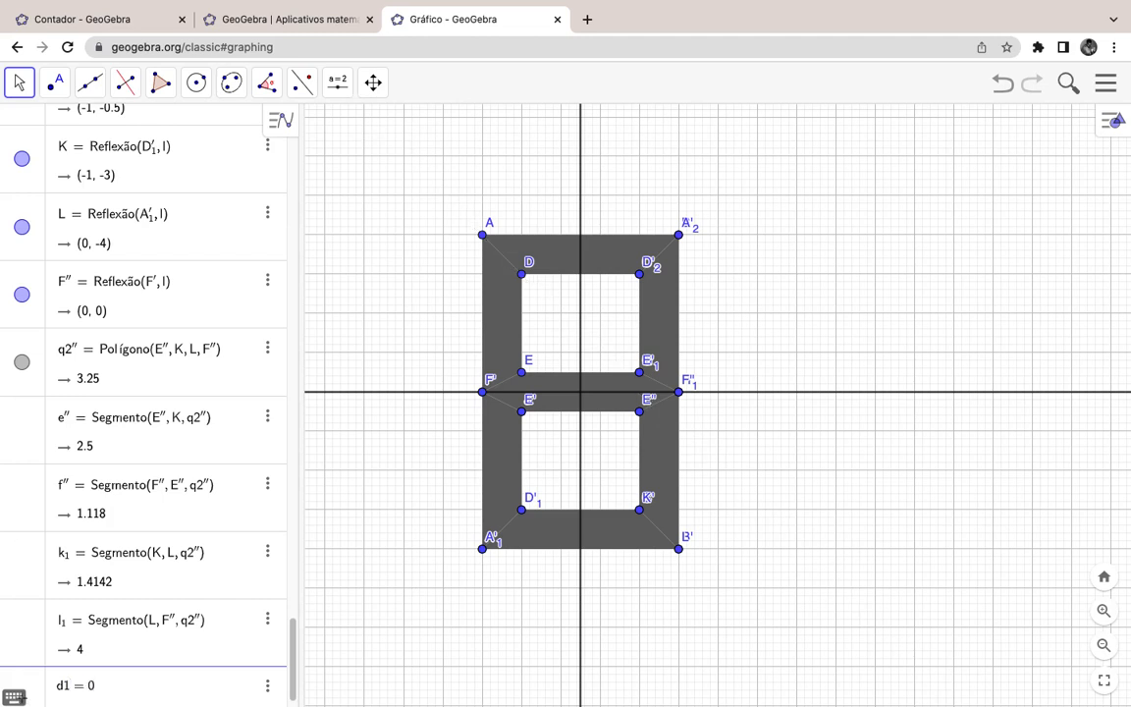
key("Return")
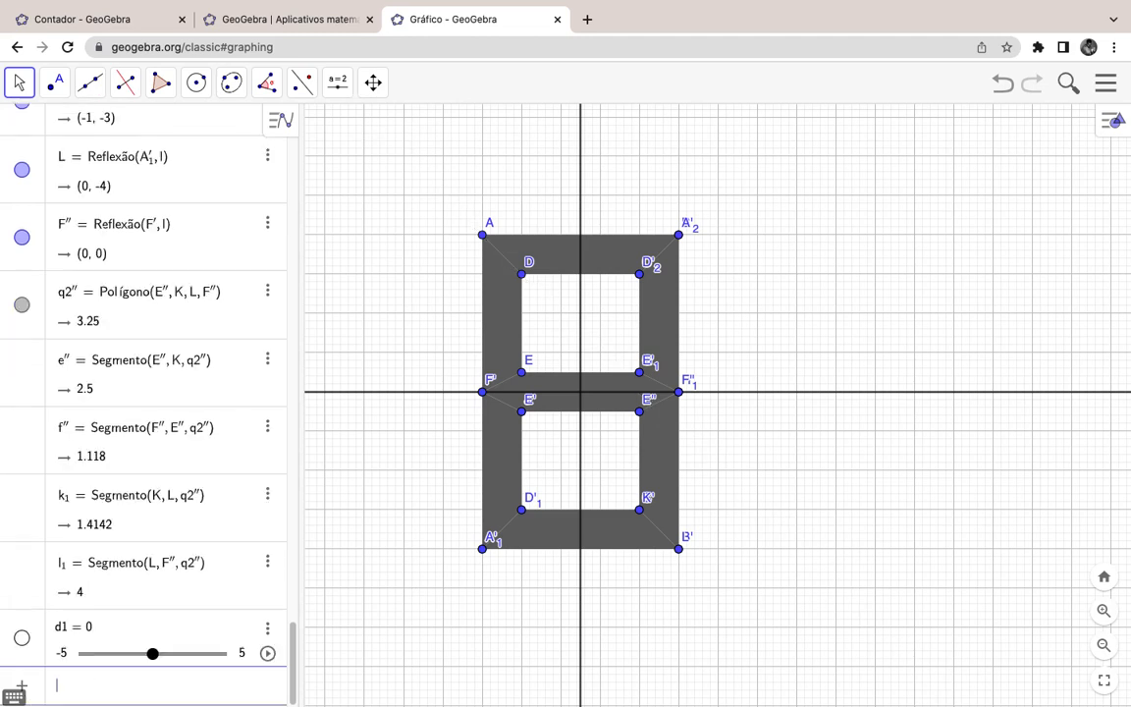
Step: Set d1's range to minimum 0, maximum 9, step 1, then drag it up
left_click(65, 654)
key("BackSpace")
key("BackSpace")
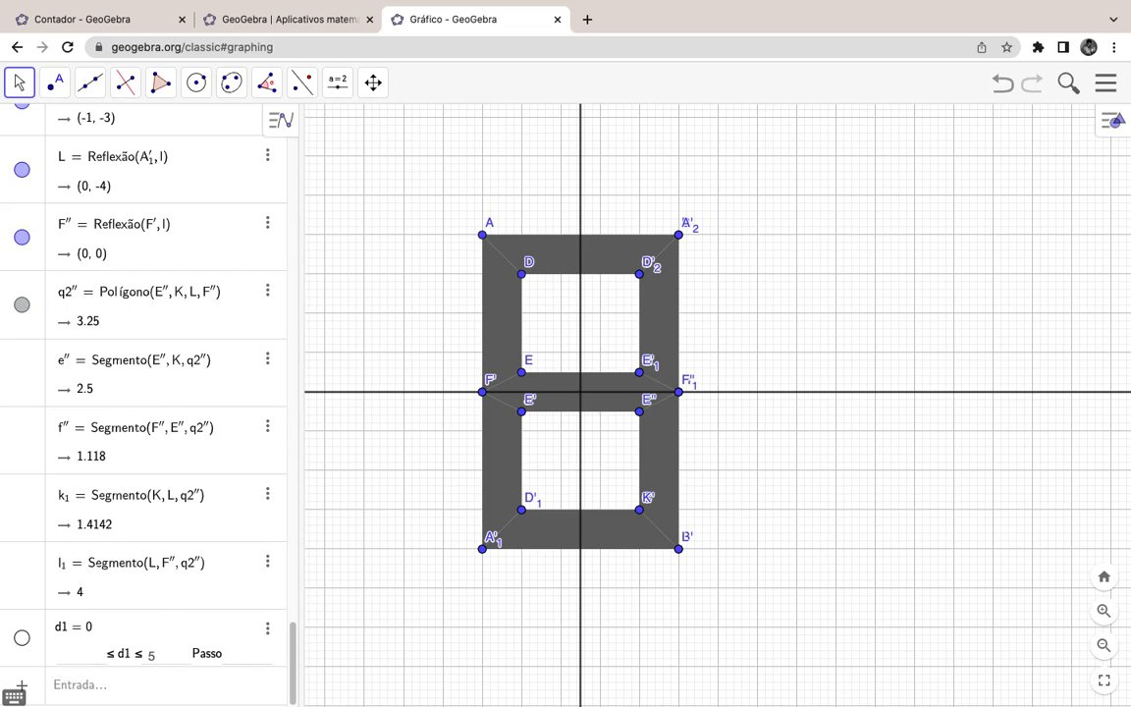
type("0")
left_click(169, 659)
key("Return")
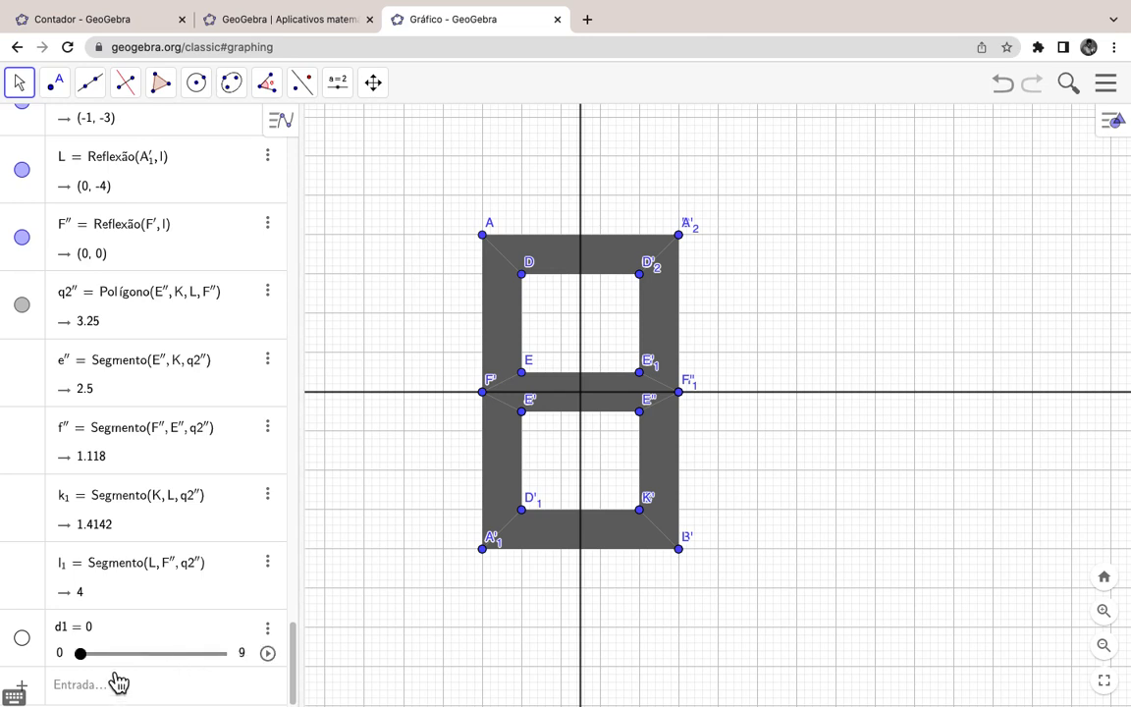
left_click_drag(84, 656, 243, 682)
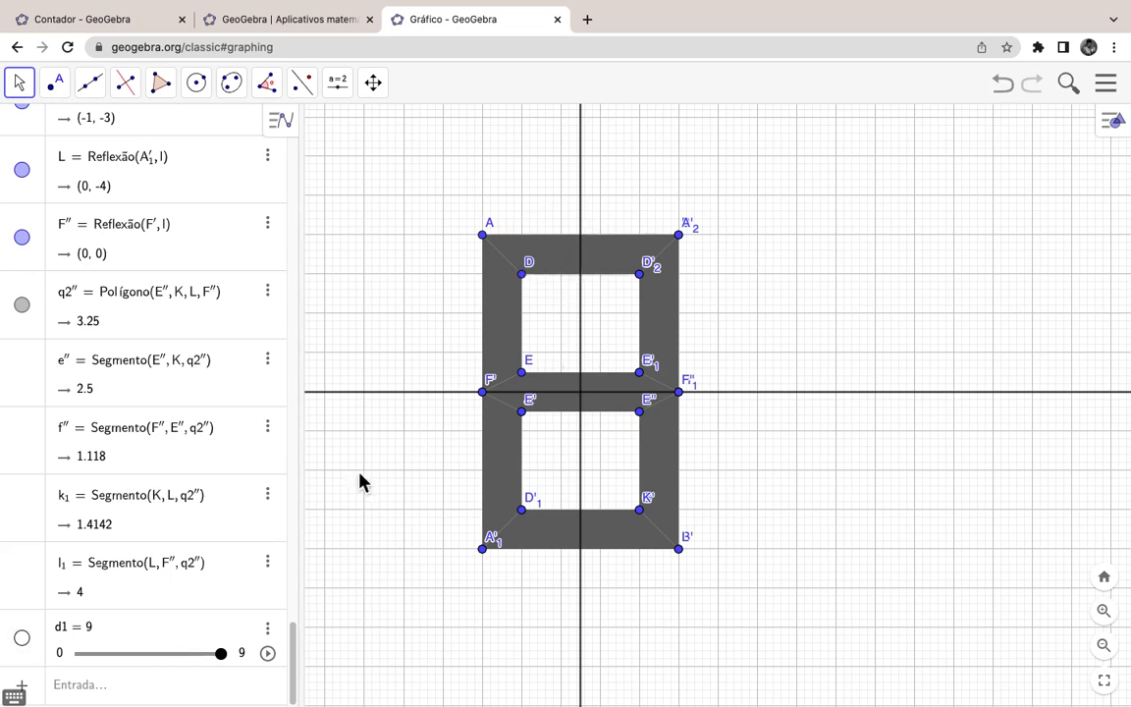
Step: Drag d1 across its range, leave it at 9, and switch to the Contador tab
mouse_move(232, 667)
left_mouse_down()
mouse_move(127, 672)
mouse_move(228, 668)
left_mouse_up()
left_click(575, 271)
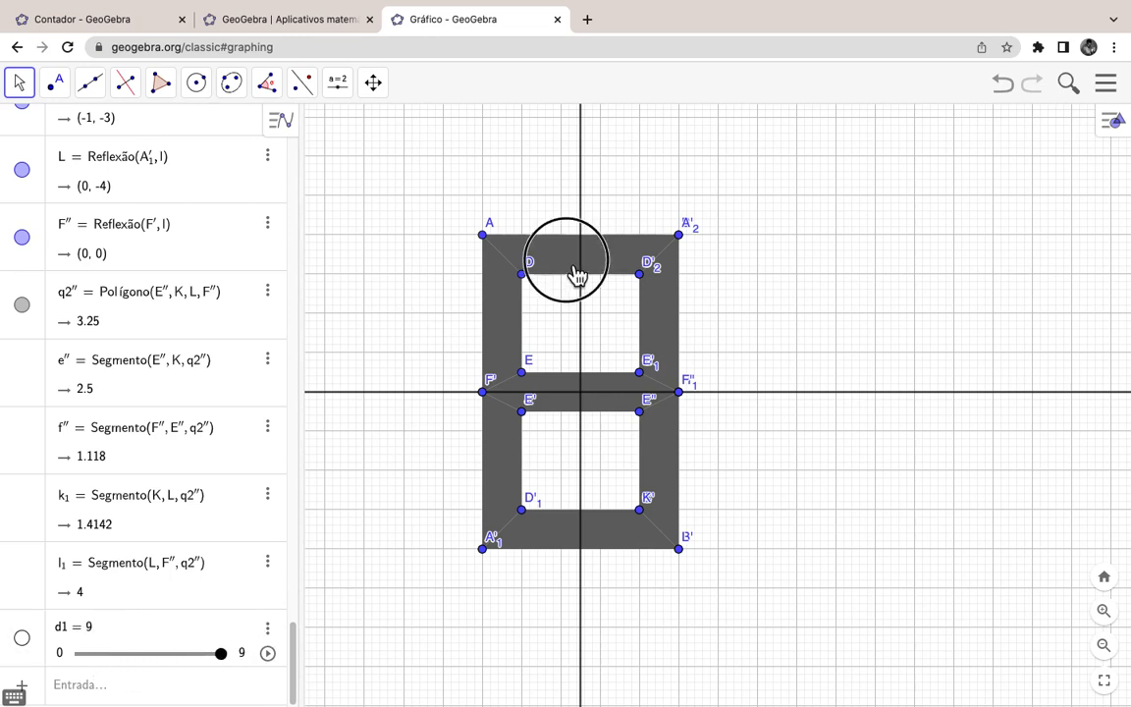
left_click(97, 28)
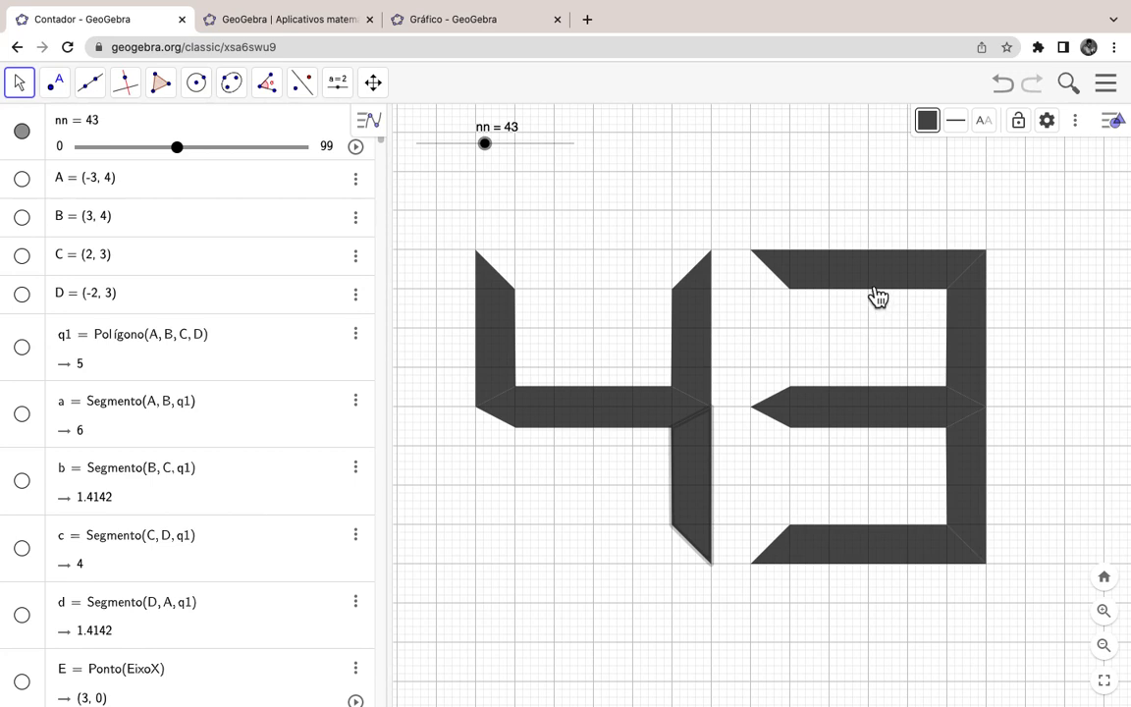
Step: Drag the counter's nn down through 0 to 9 so it reads 09, then return to Gráfico
left_click_drag(510, 159, 430, 155)
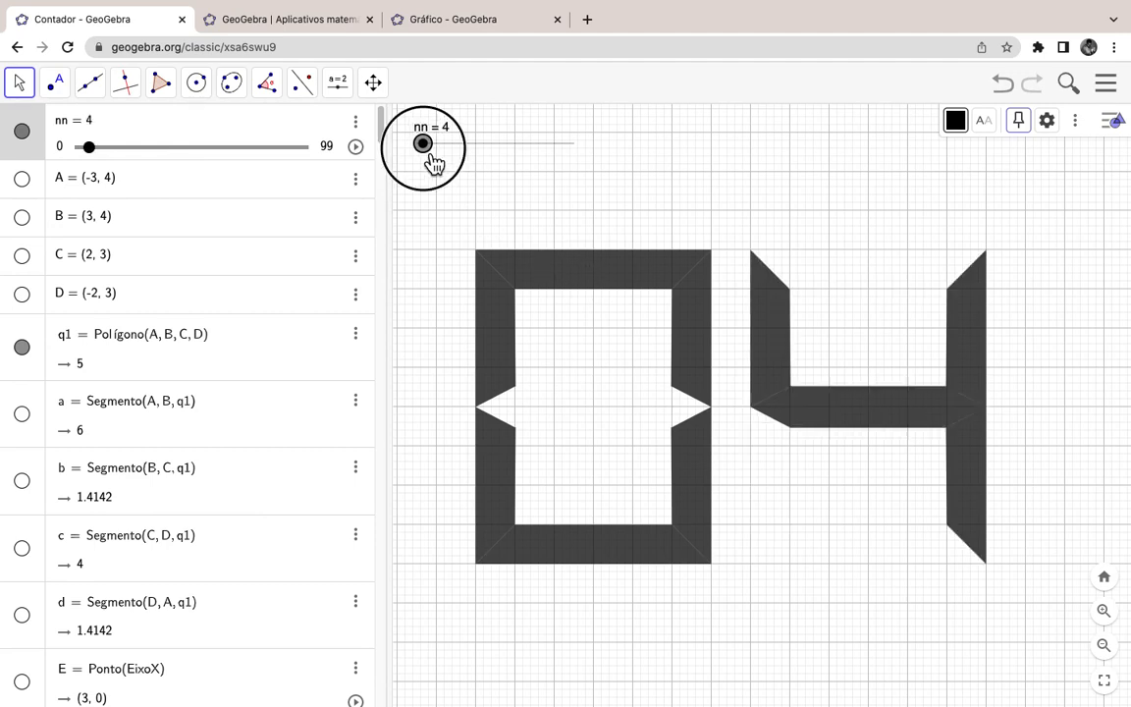
left_click_drag(433, 161, 442, 163)
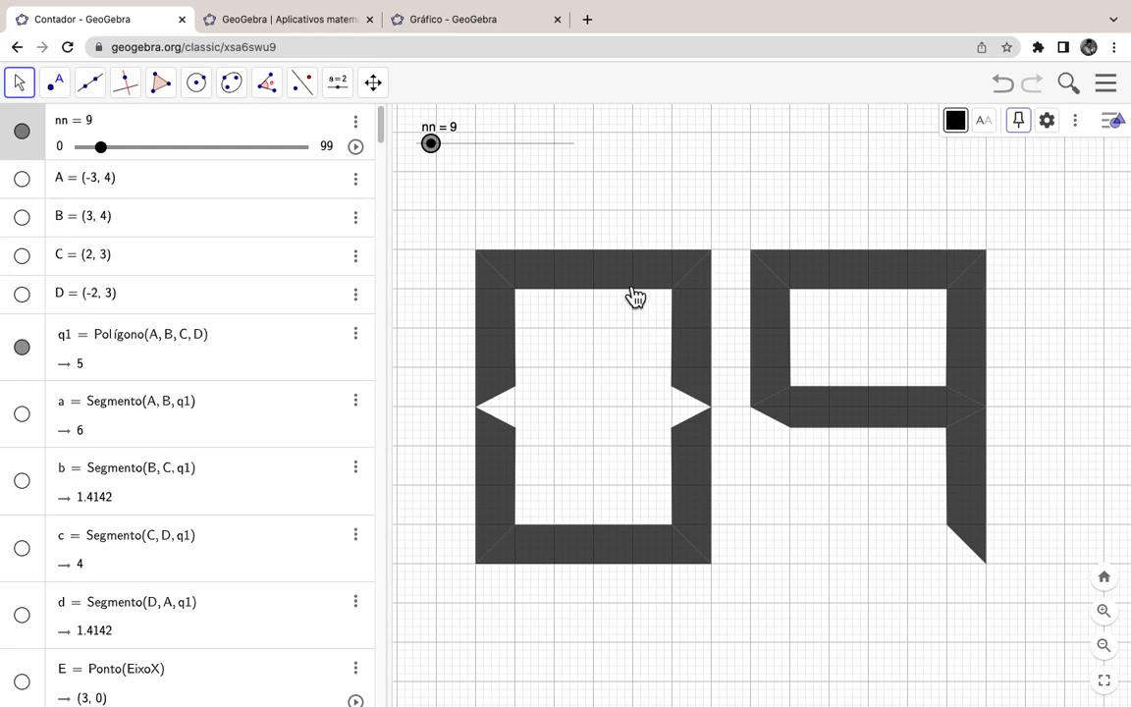
left_click(468, 25)
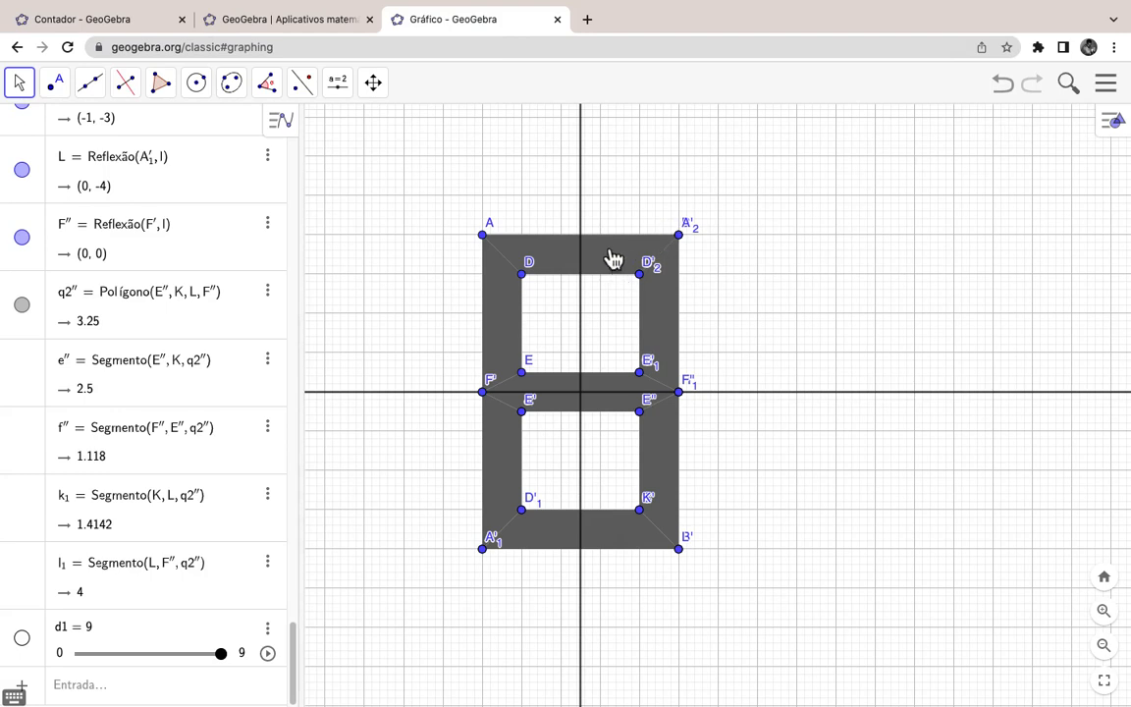
Step: In top bar q1's Advanced properties, enter the show condition d1!=0
right_click(603, 257)
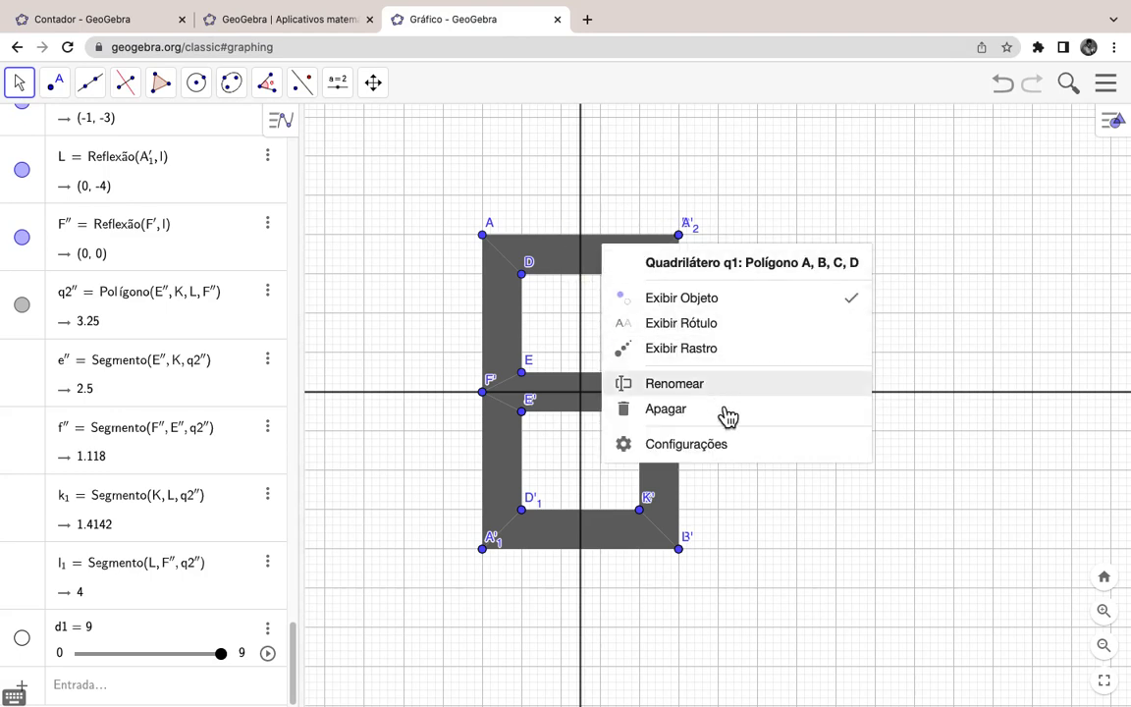
left_click(724, 448)
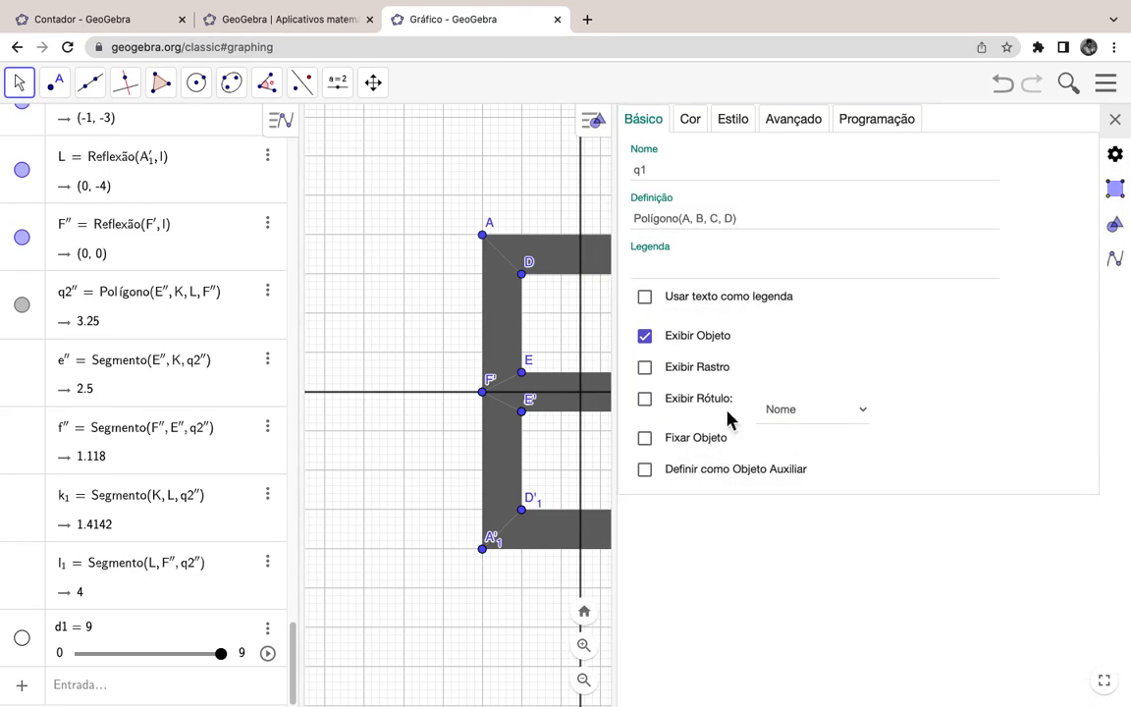
left_click(797, 123)
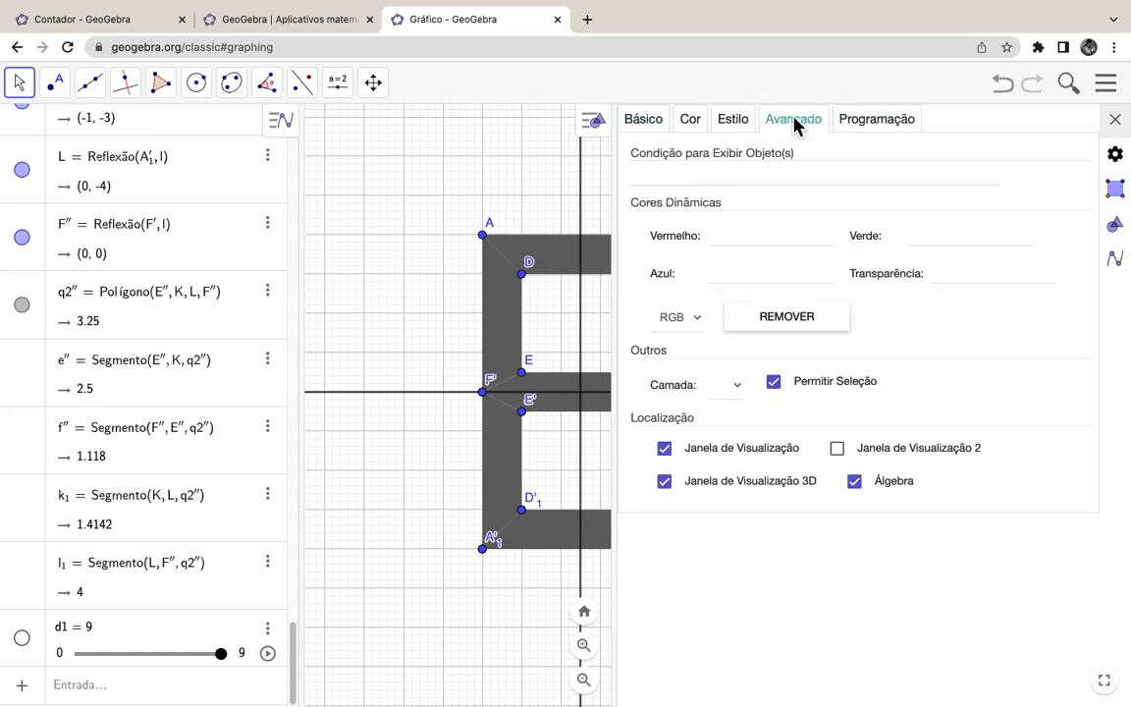
left_click(697, 179)
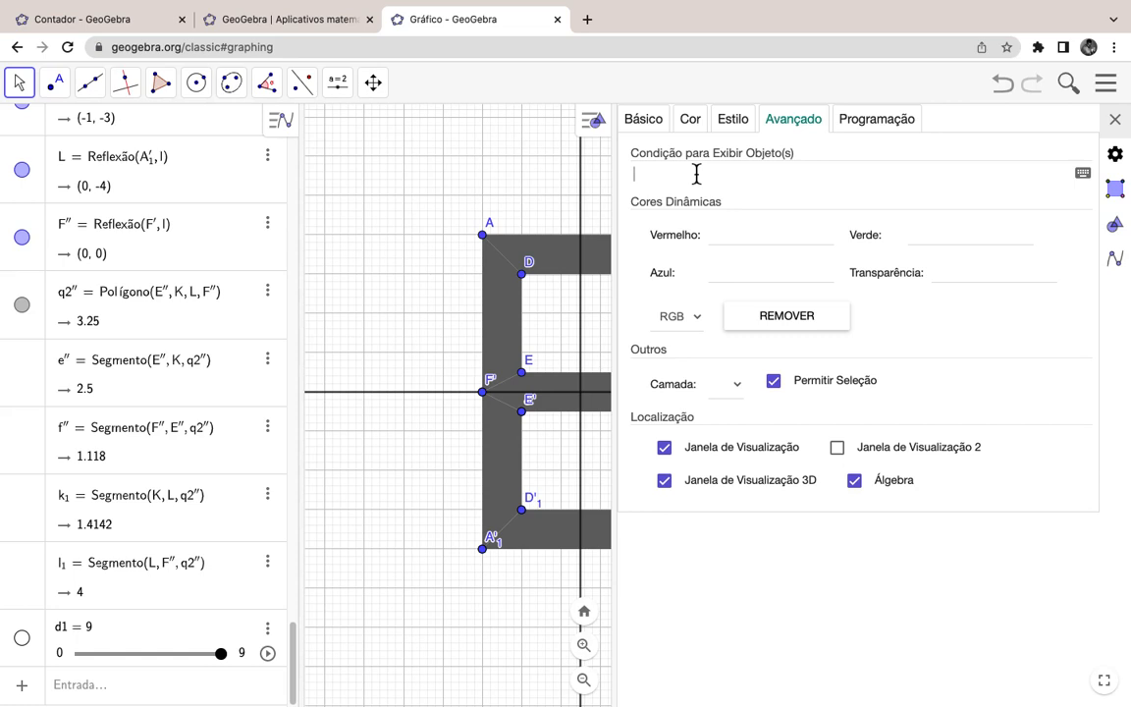
left_click(696, 173)
type("d1!=0")
key("Return")
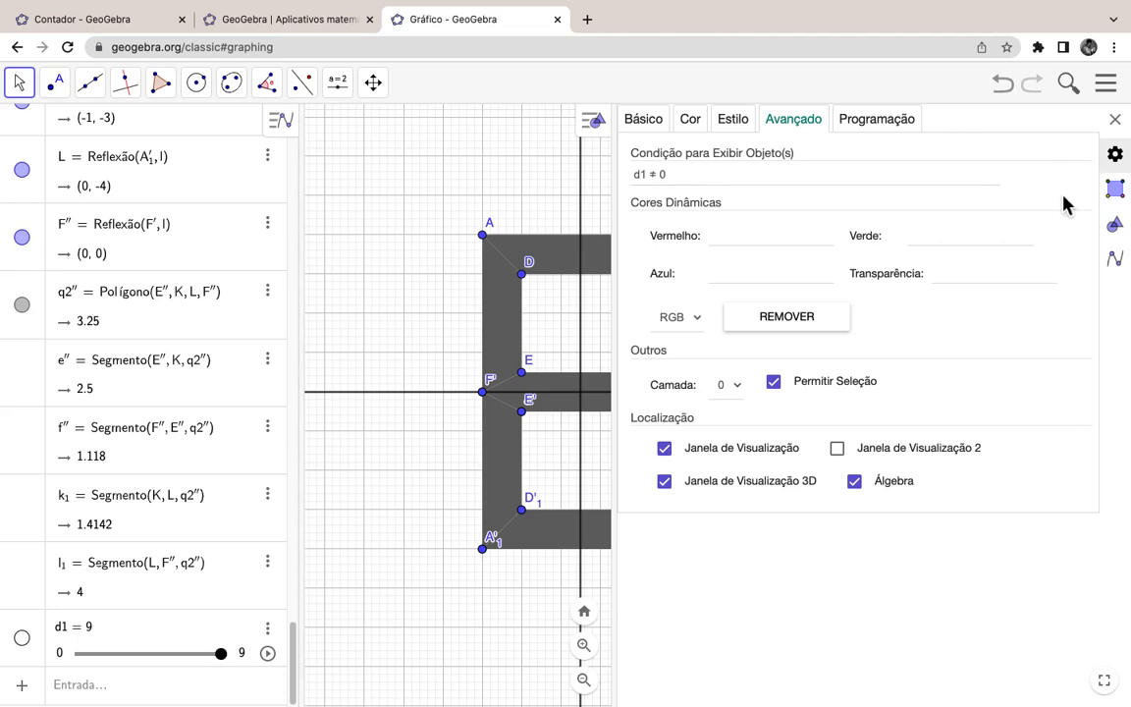
Step: Rewrite q1's condition as d1 ∈ {0,2,3,5,6,7,8,9} using the math keyboard
left_click(722, 177)
key("BackSpace")
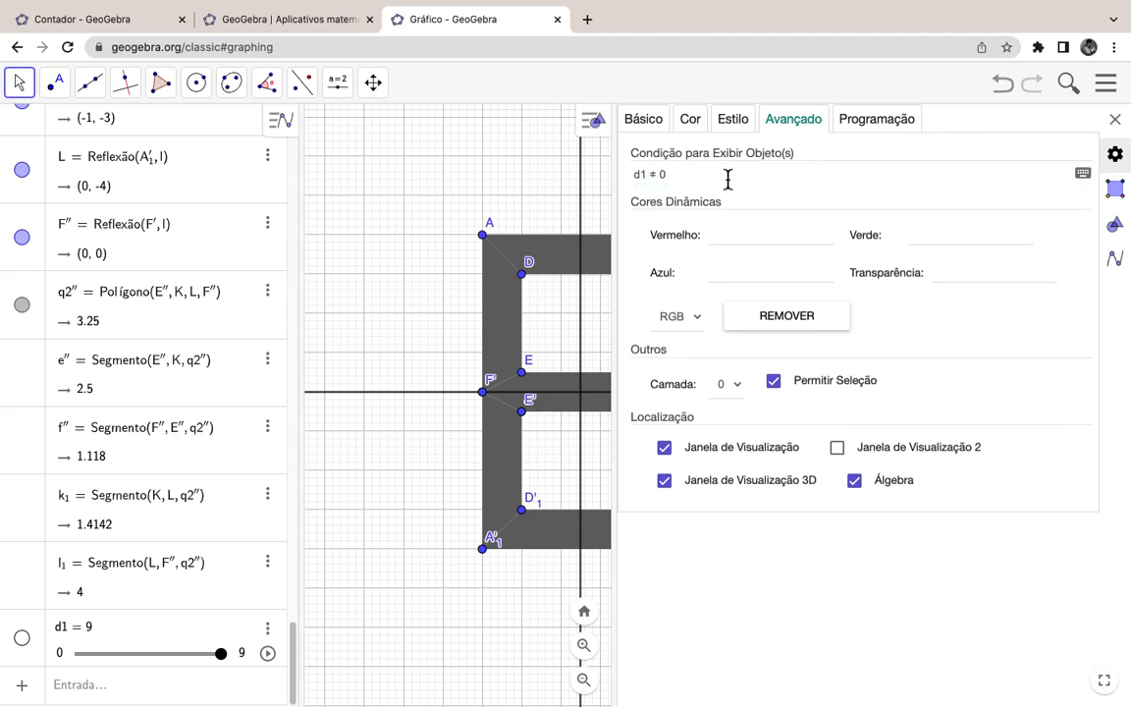
key("BackSpace")
left_click(1083, 175)
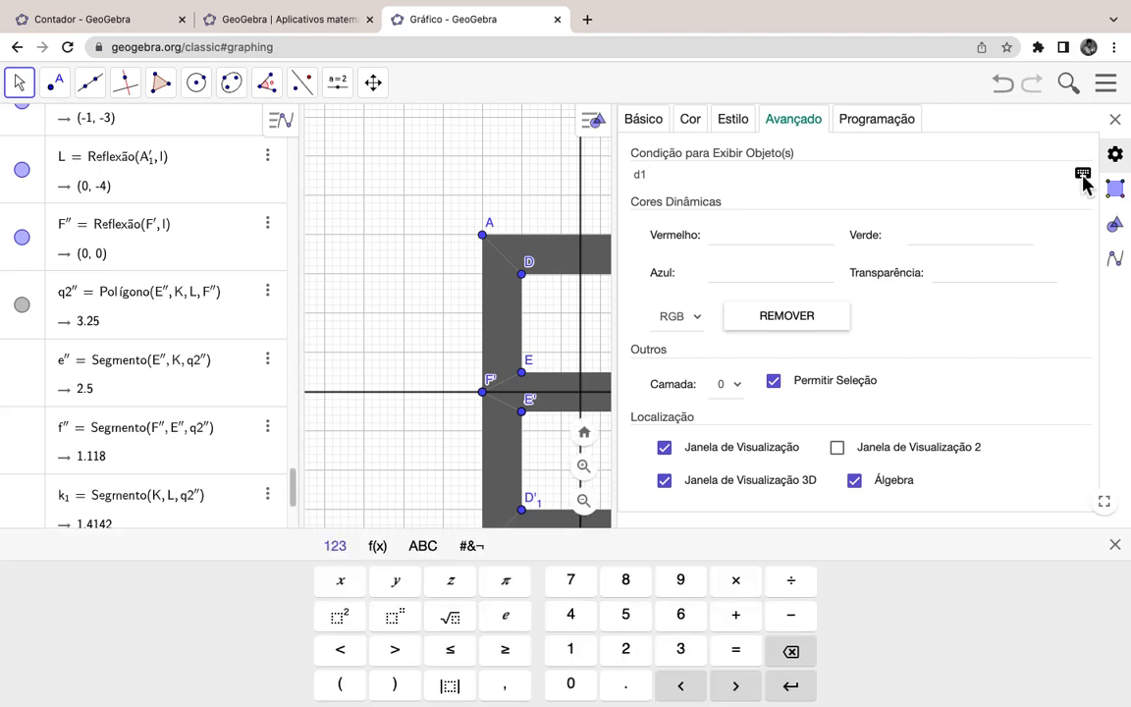
left_click(478, 550)
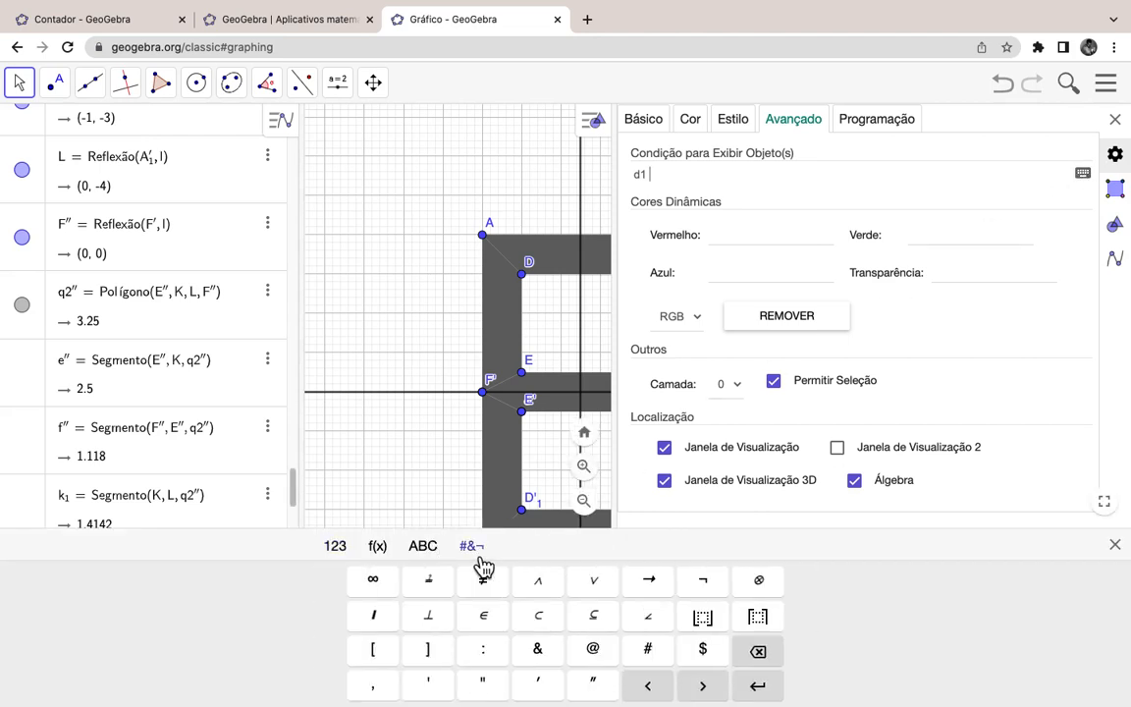
left_click(486, 616)
left_click(385, 548)
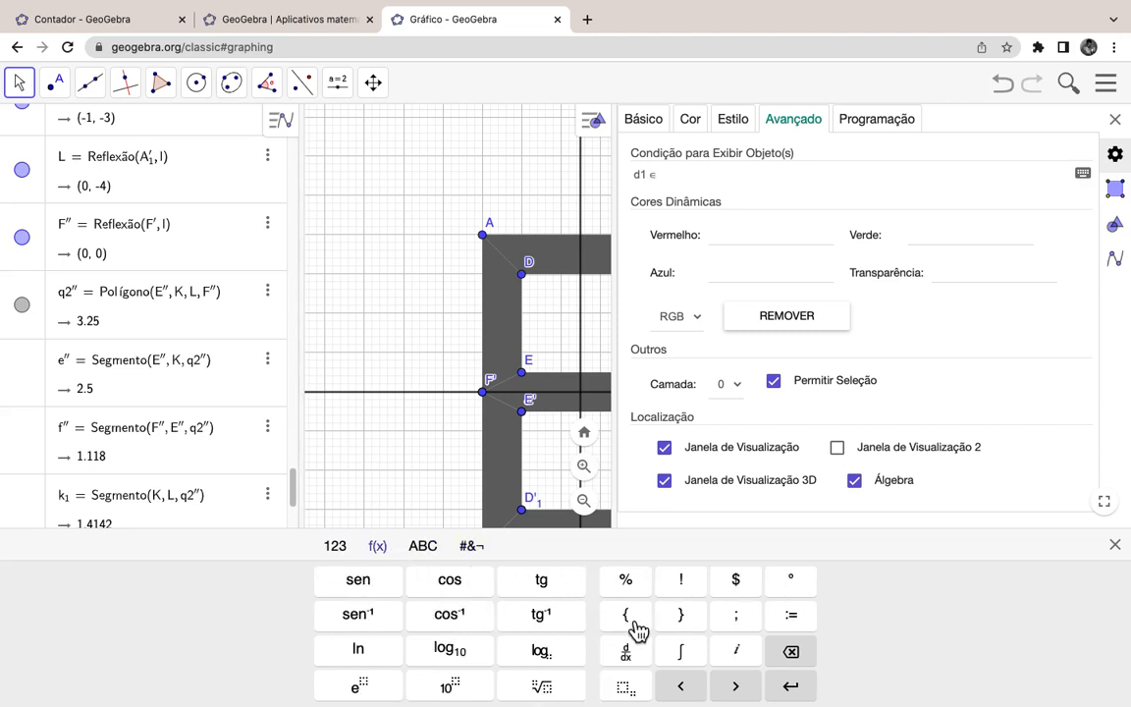
left_click(628, 616)
left_click(682, 620)
type("0,2,3,5,6,7,8,9")
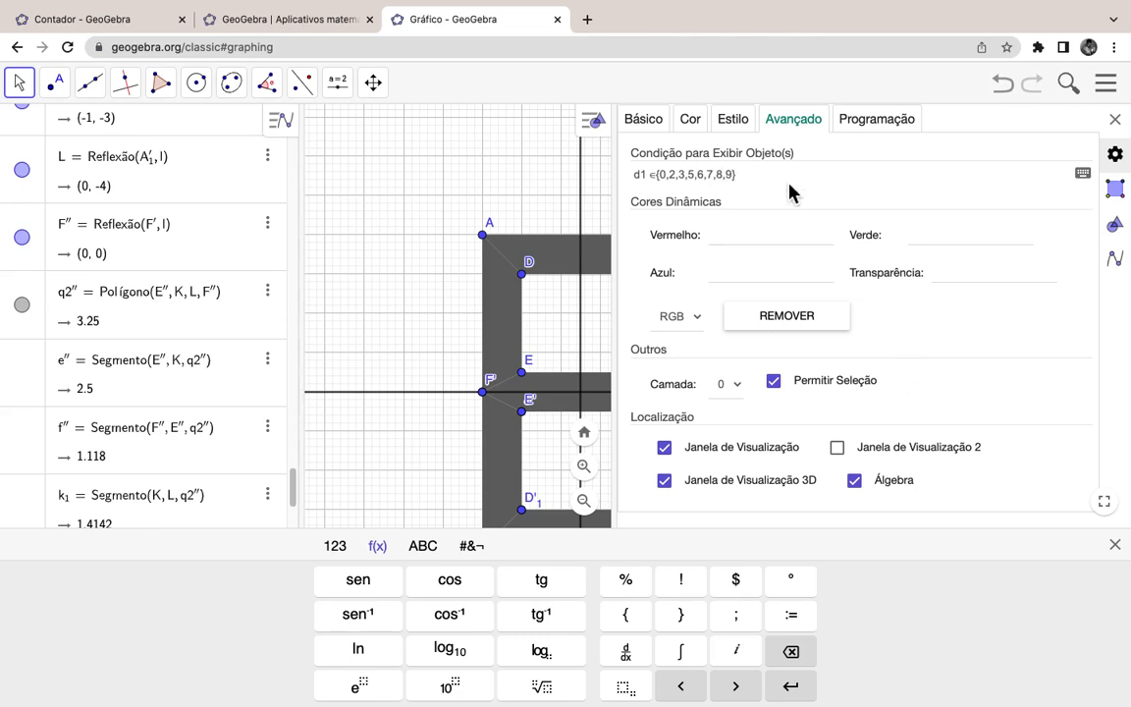
Step: Copy the condition, close the properties, and set d1 to 1 to test it
left_click_drag(780, 177, 633, 177)
key("super+c")
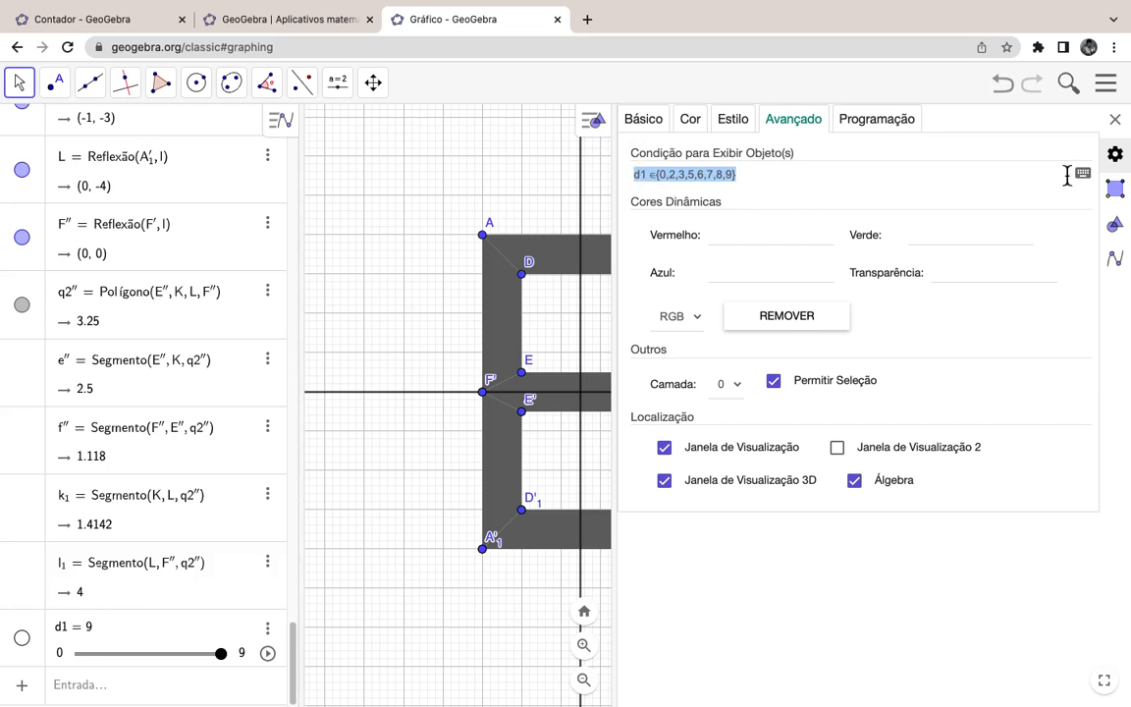
left_click(1119, 134)
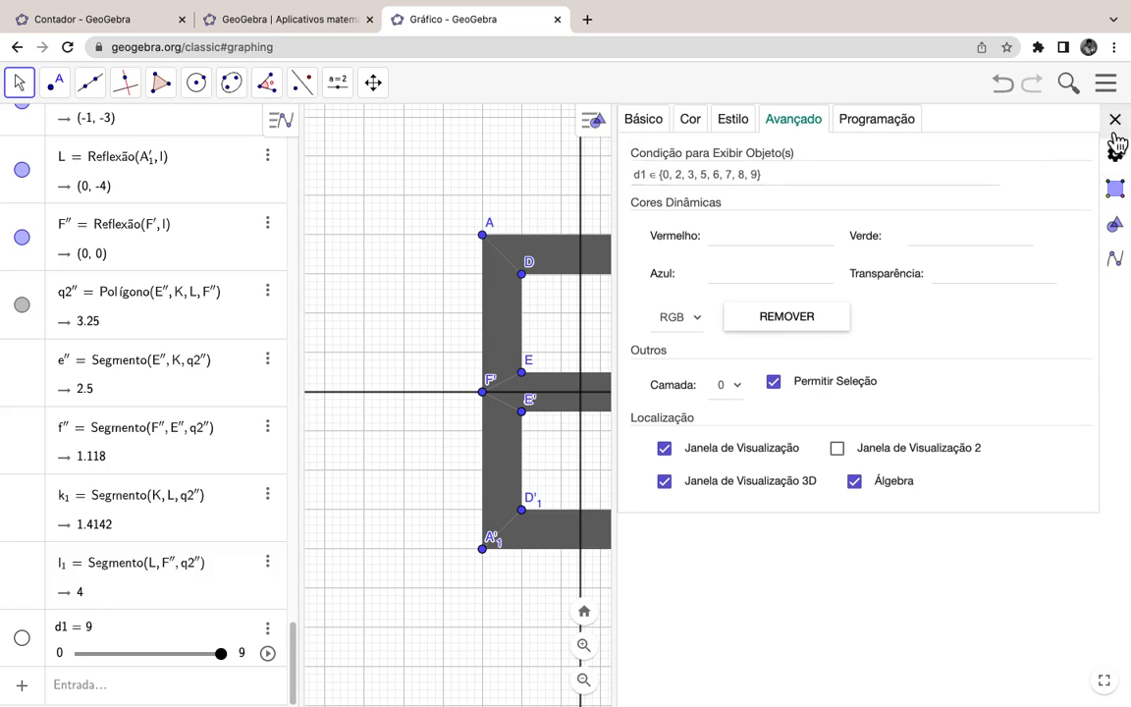
left_click(1115, 120)
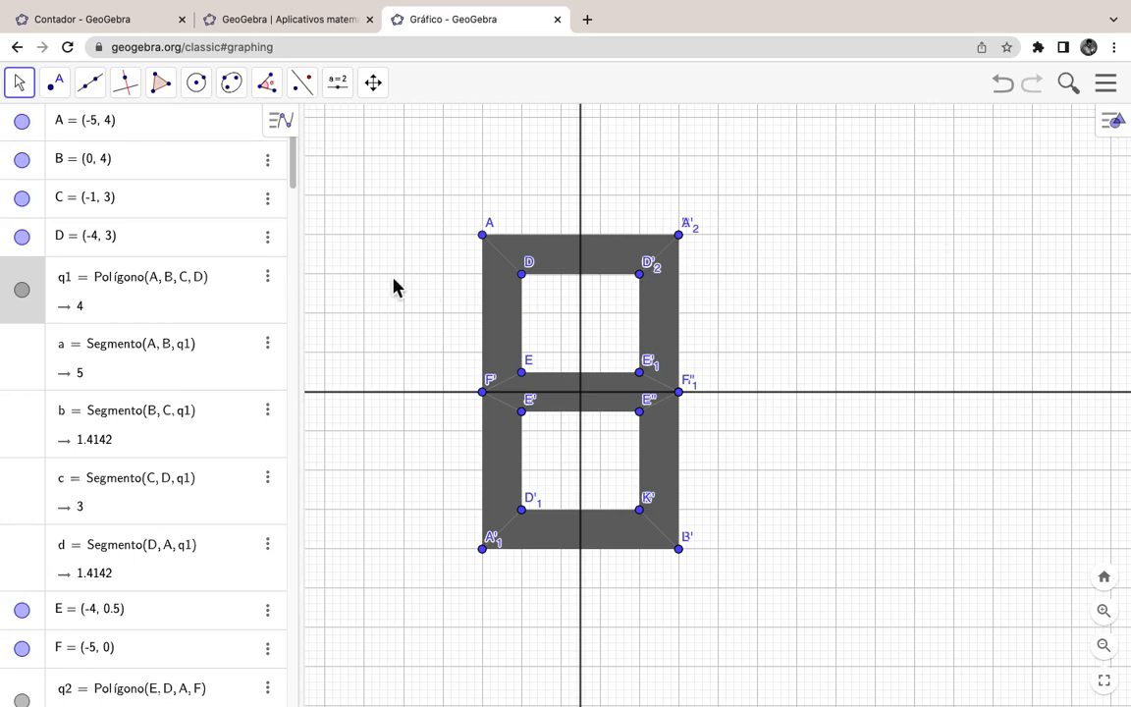
scroll(167, 550, "down", 20)
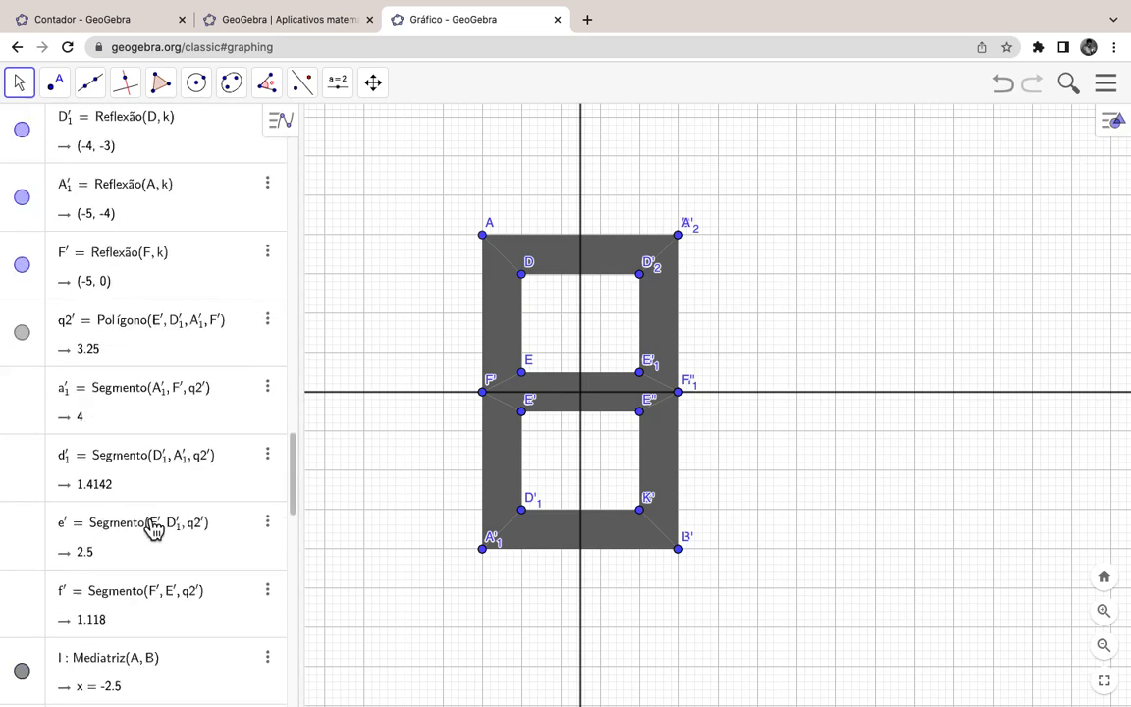
scroll(152, 530, "down", 10)
left_click_drag(224, 655, 102, 658)
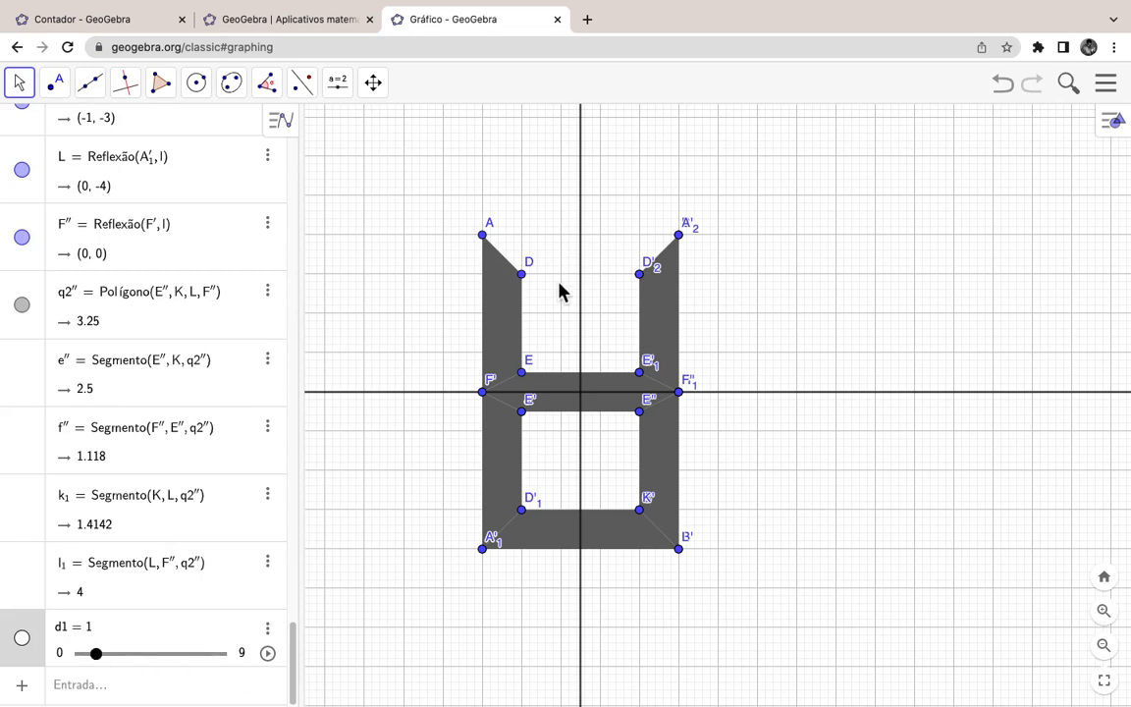
Step: Paste the copied condition into upper-left bar q2's show-object condition field
right_click(499, 321)
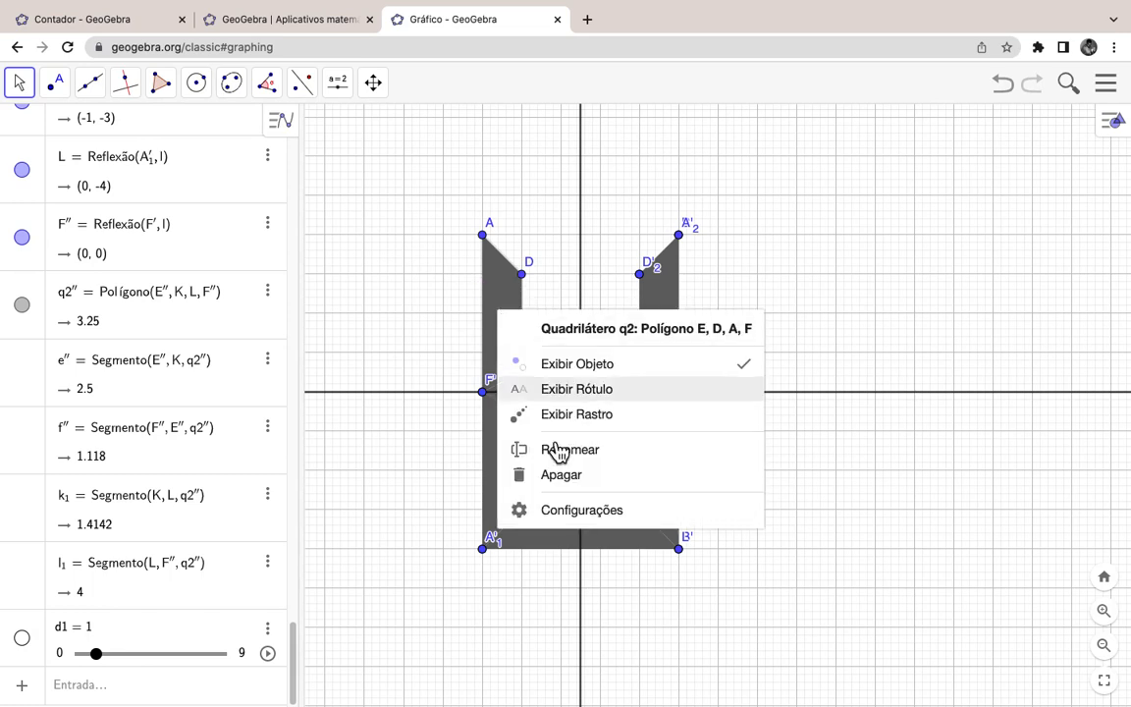
left_click(581, 510)
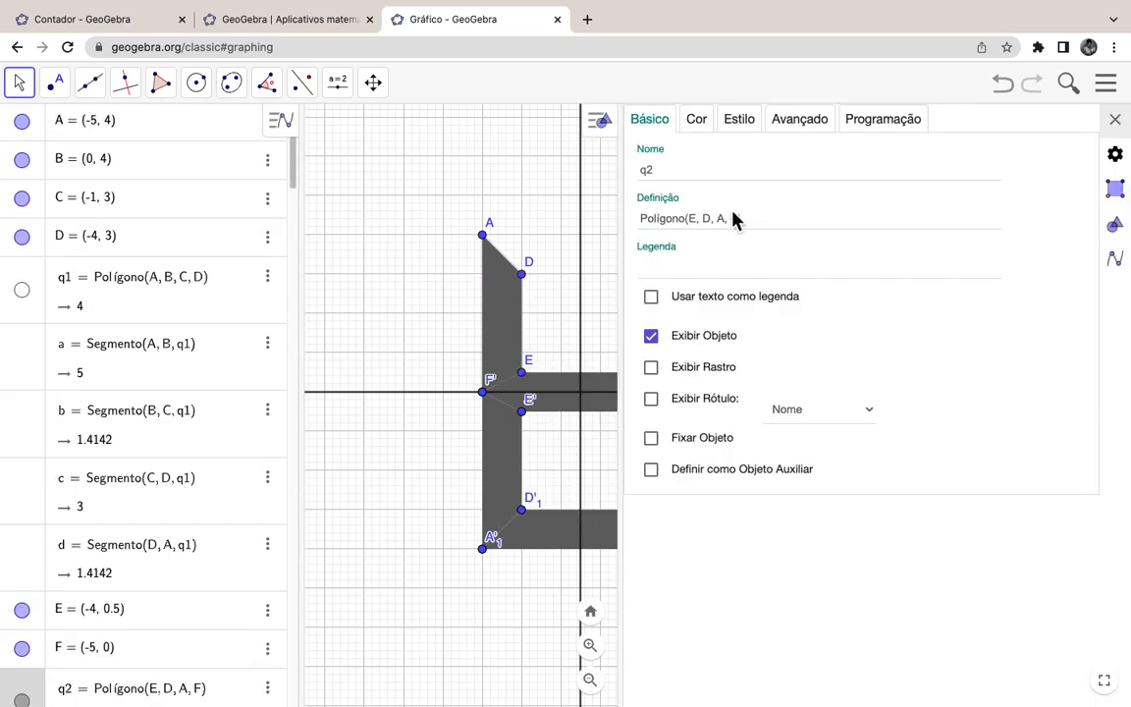
left_click(808, 120)
left_click(694, 177)
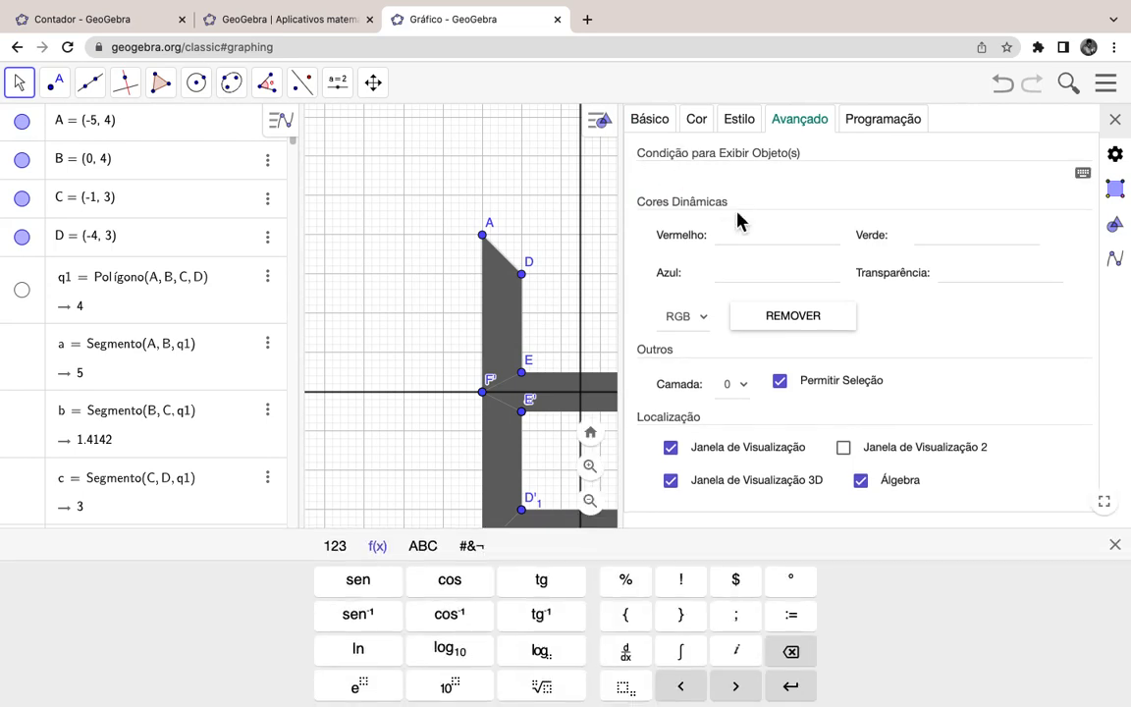
key("super+v")
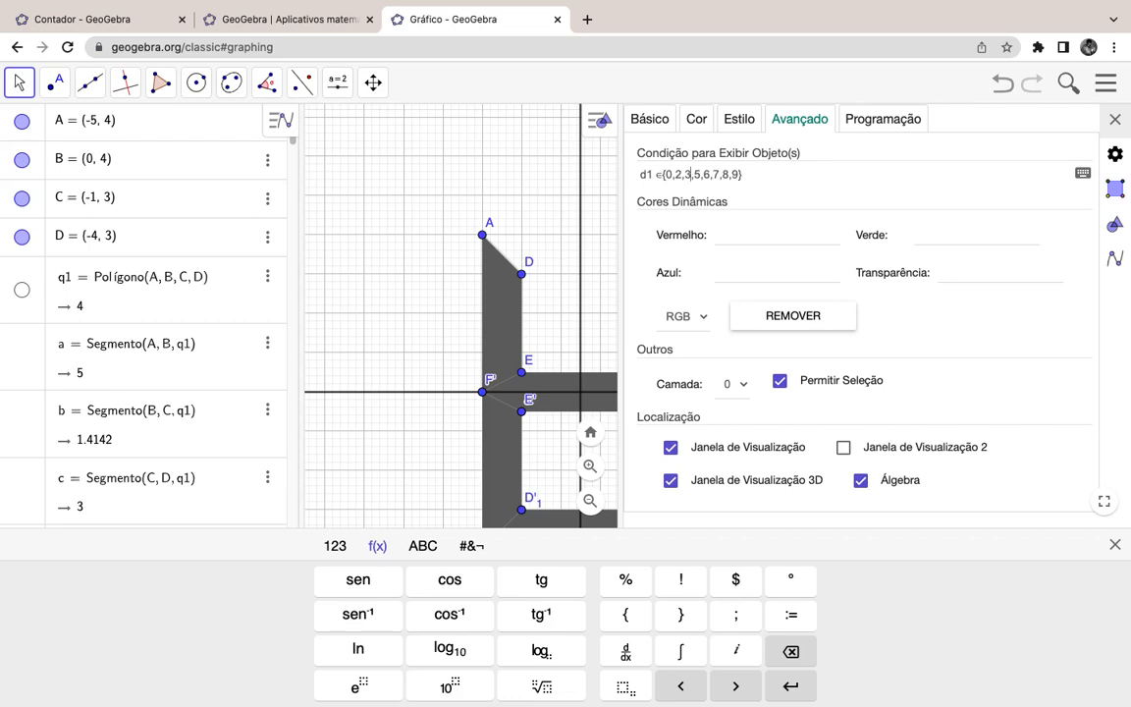
Step: Edit q2's condition to d1 ∈ {0,1,4,5,6,8,9}, confirm it, and close the properties
key("Left")
key("Left")
key("Left")
key("Left")
key("BackSpace")
type("0,1,")
key("BackSpace")
key("BackSpace")
key("BackSpace")
key("BackSpace")
key("Left")
type("4,")
key("Right")
key("Right")
key("Right")
key("BackSpace")
key("BackSpace")
key("Right")
key("Right")
key("Return")
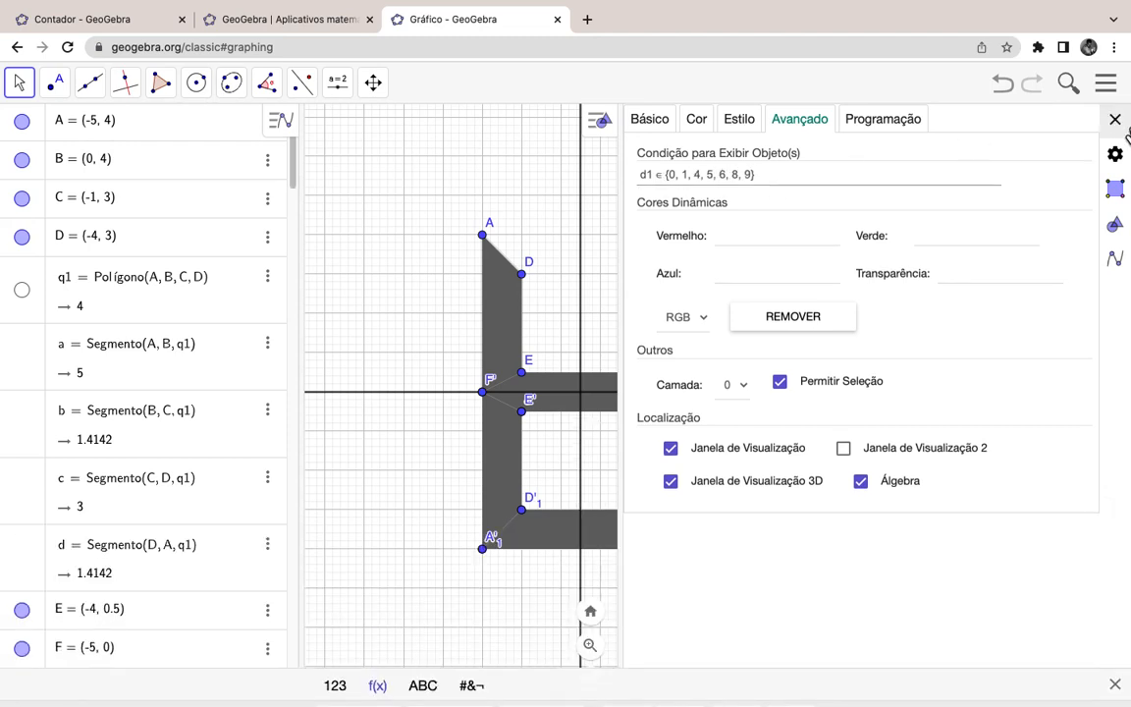
left_click(1118, 121)
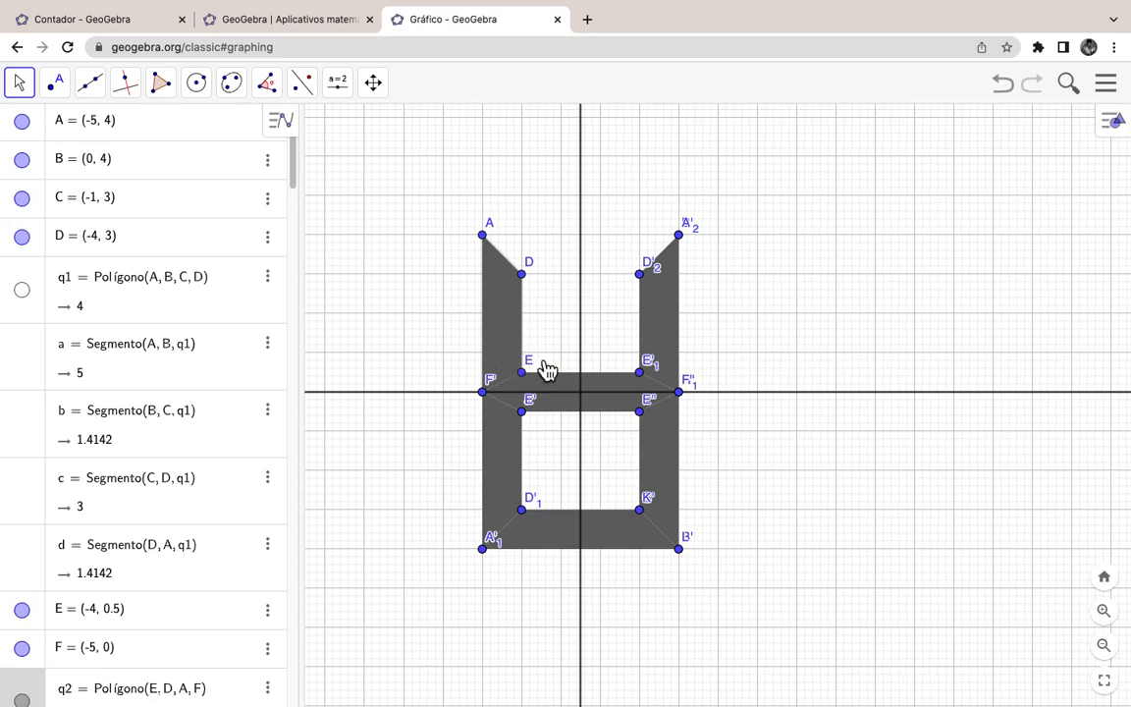
Step: Paste the copied condition into upper-right bar q2'1's show-object condition field
right_click(665, 311)
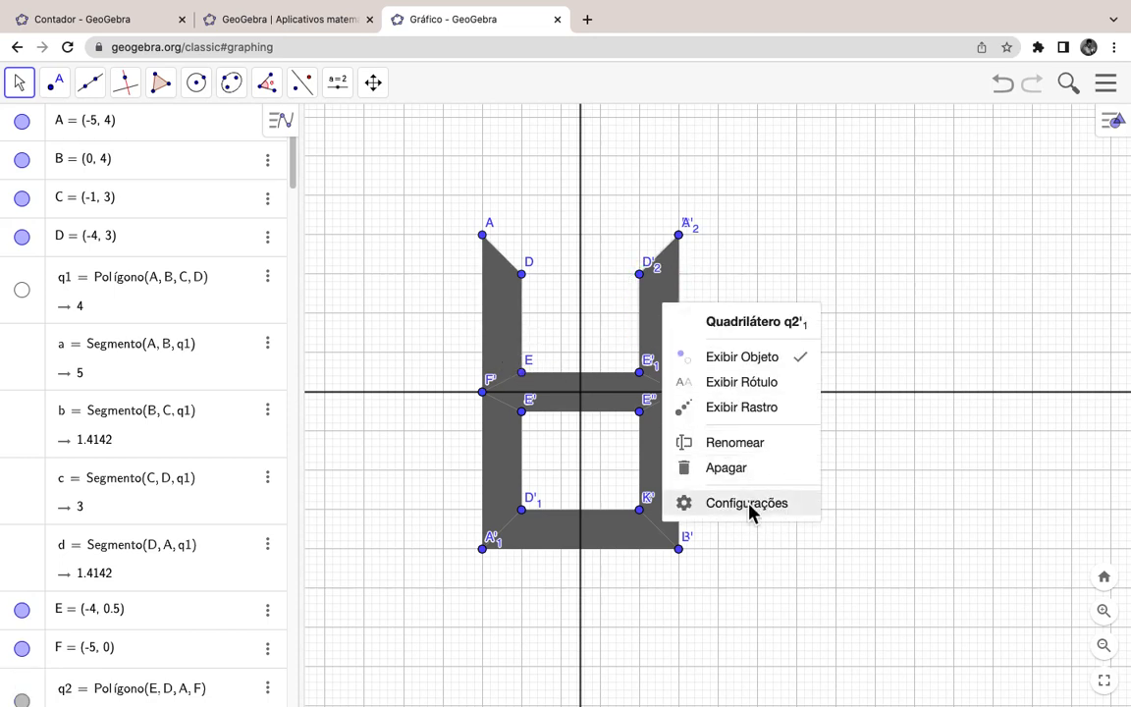
left_click(751, 506)
left_click(821, 130)
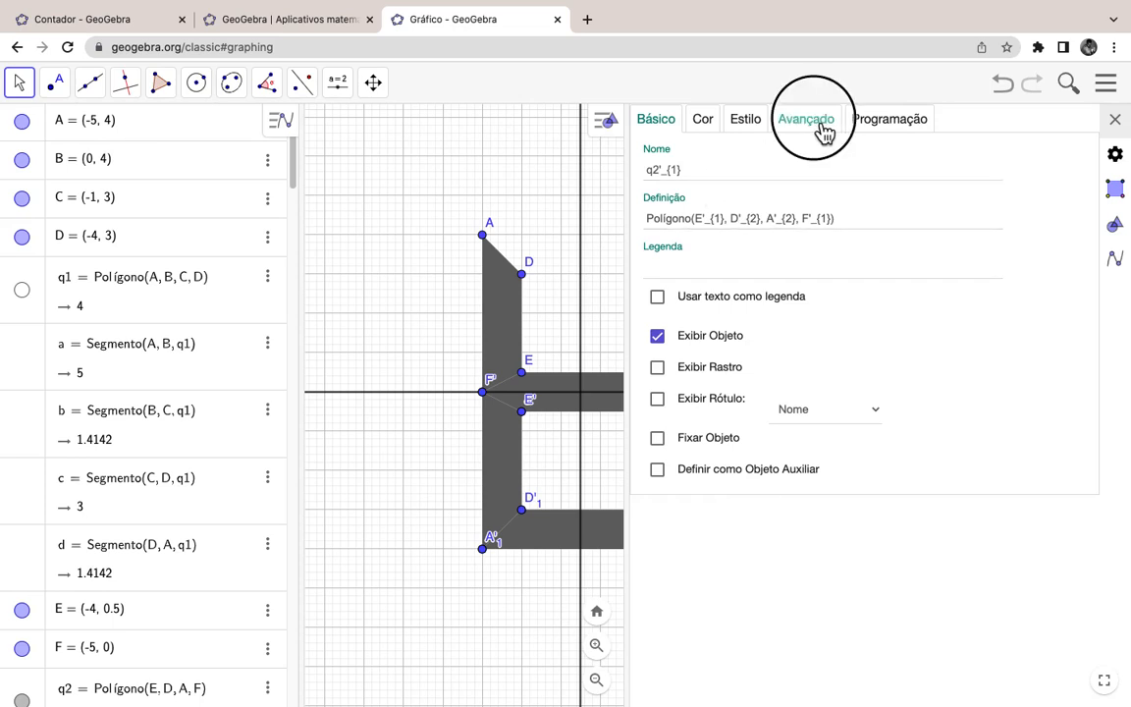
left_click(737, 172)
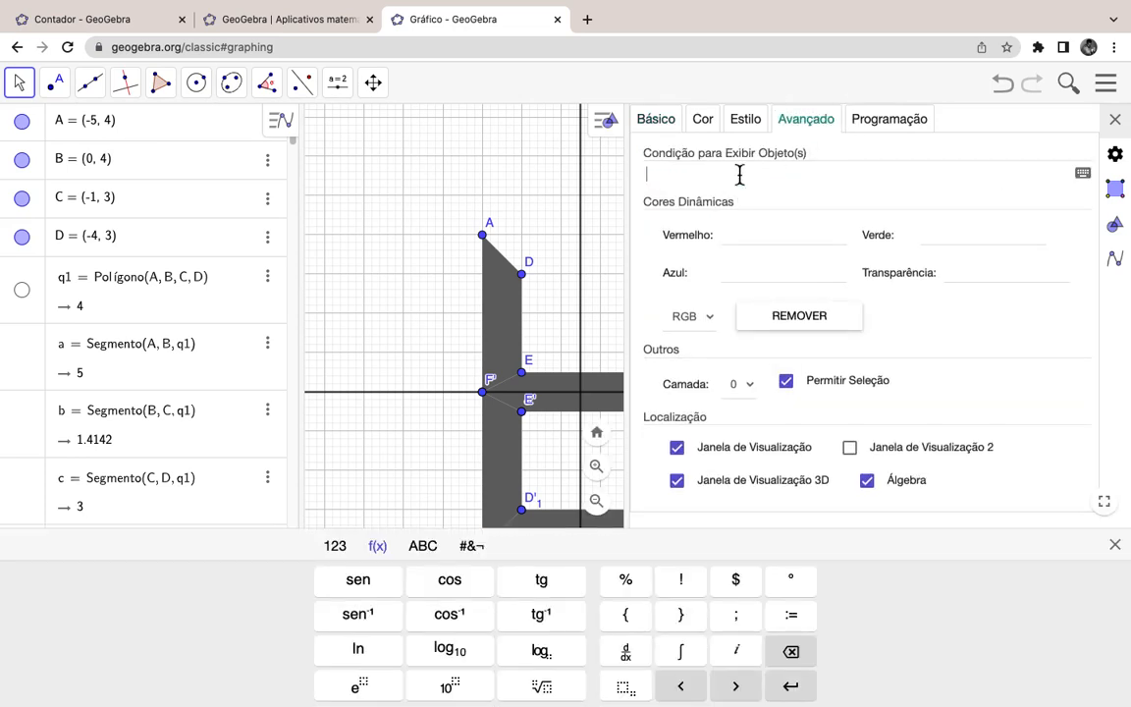
key("ctrl+v")
Step: Edit q2'1's condition to d1 ∈ {0,2,3,4,7,8,9}, confirm it, and close the properties
left_click(919, 276)
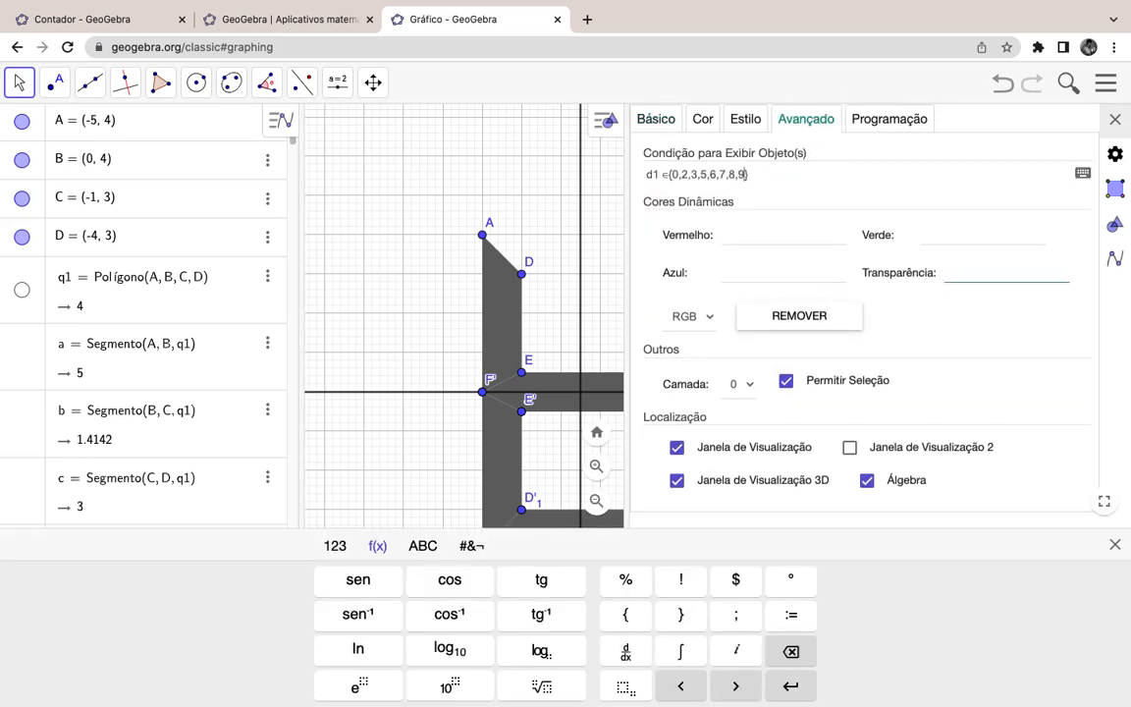
key("Left")
key("Left")
key("Left")
key("Left")
key("Left")
key("Left")
key("Left")
key("Left")
key("Left")
key("Left")
key("Left")
key("Left")
key("Right")
type("4,")
key("Delete")
key("Delete")
key("Delete")
key("Delete")
key("Right")
key("Return")
left_click(1114, 119)
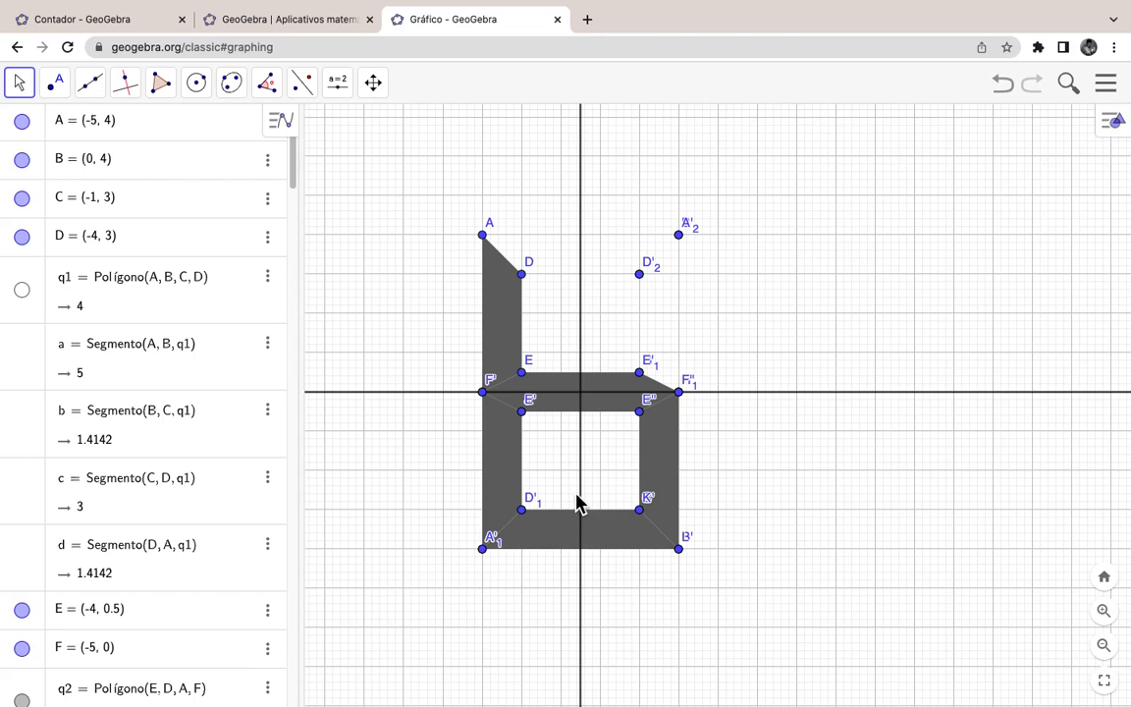
Step: Paste the copied condition into middle bar pol1's show-object condition field
right_click(551, 397)
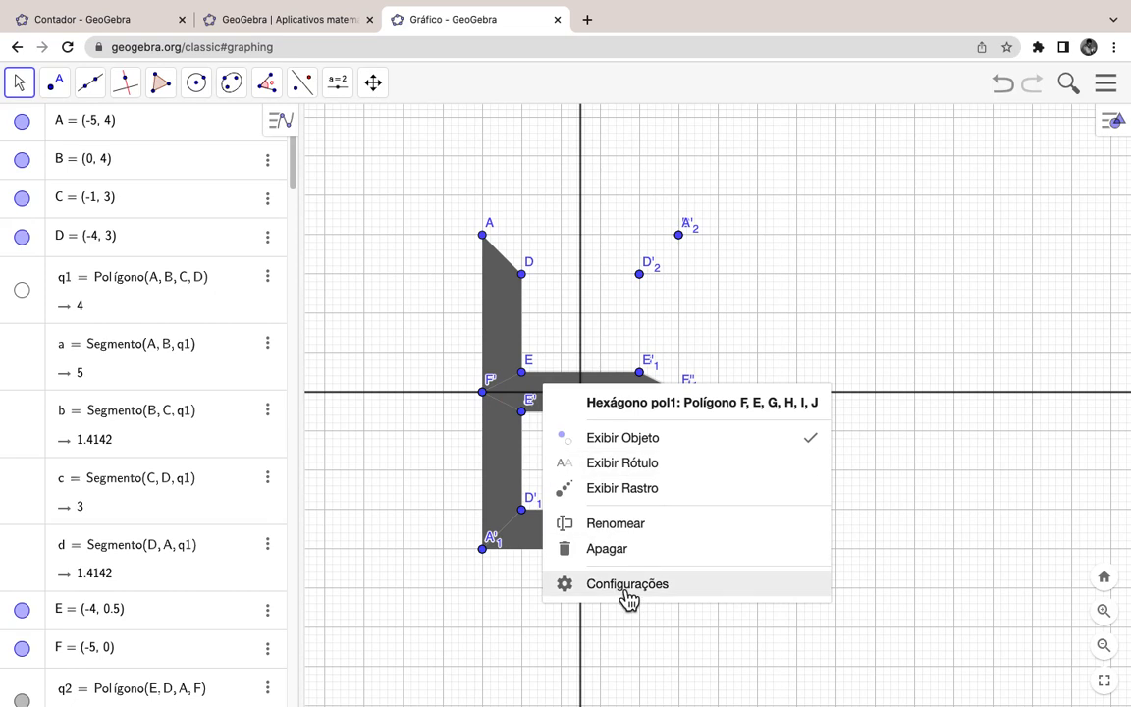
left_click(627, 592)
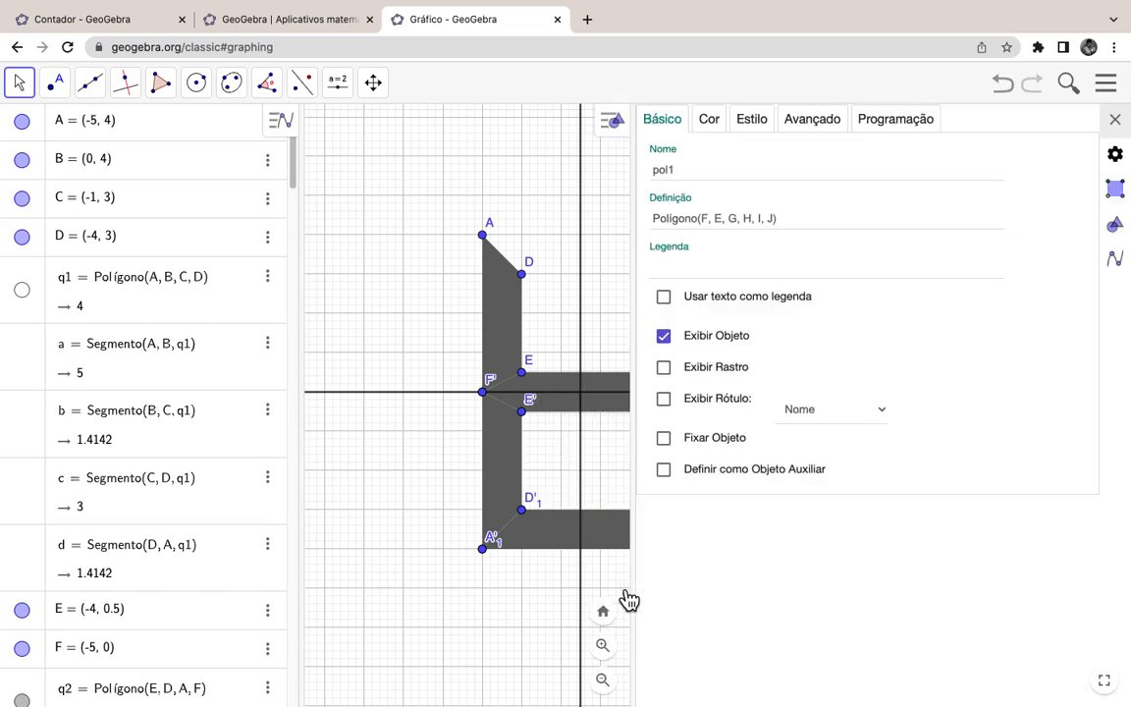
left_click(821, 121)
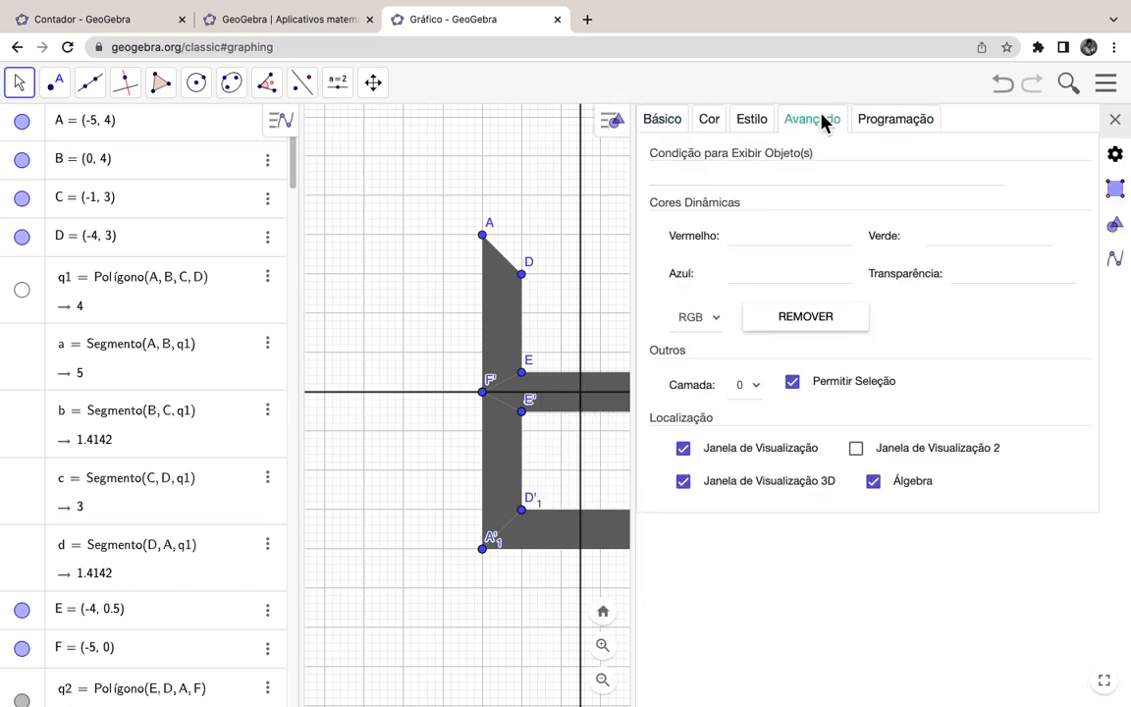
left_click(736, 174)
type("d1 ∈{0,2,3,5,6,7,8,9}")
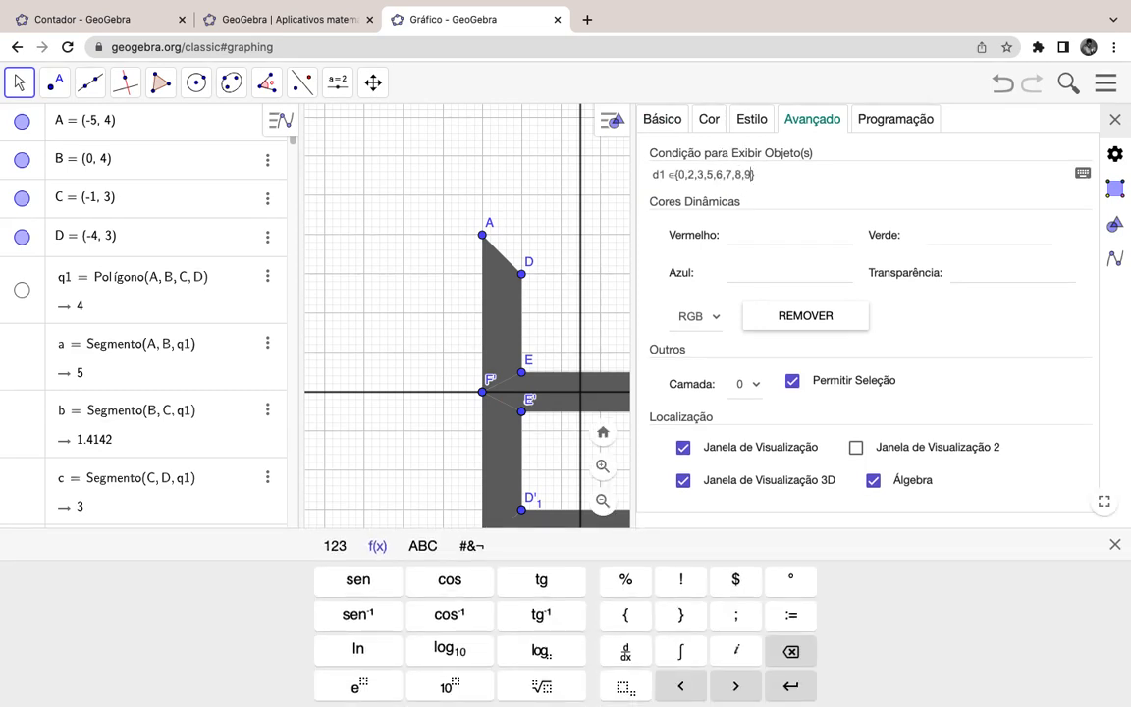
Step: Edit pol1's condition to d1 ∈ {2,3,4,5,6,8,9}, confirm it, and close the properties
key("Left")
key("Left")
key("Left")
key("Left")
key("Left")
key("Left")
key("Left")
key("Left")
key("Left")
key("Left")
key("Left")
key("Left")
key("Left")
key("Right")
key("BackSpace")
key("BackSpace")
key("Right")
key("Right")
key("Right")
key("Right")
type("4,")
key("Right")
key("Right")
key("BackSpace")
key("BackSpace")
key("Return")
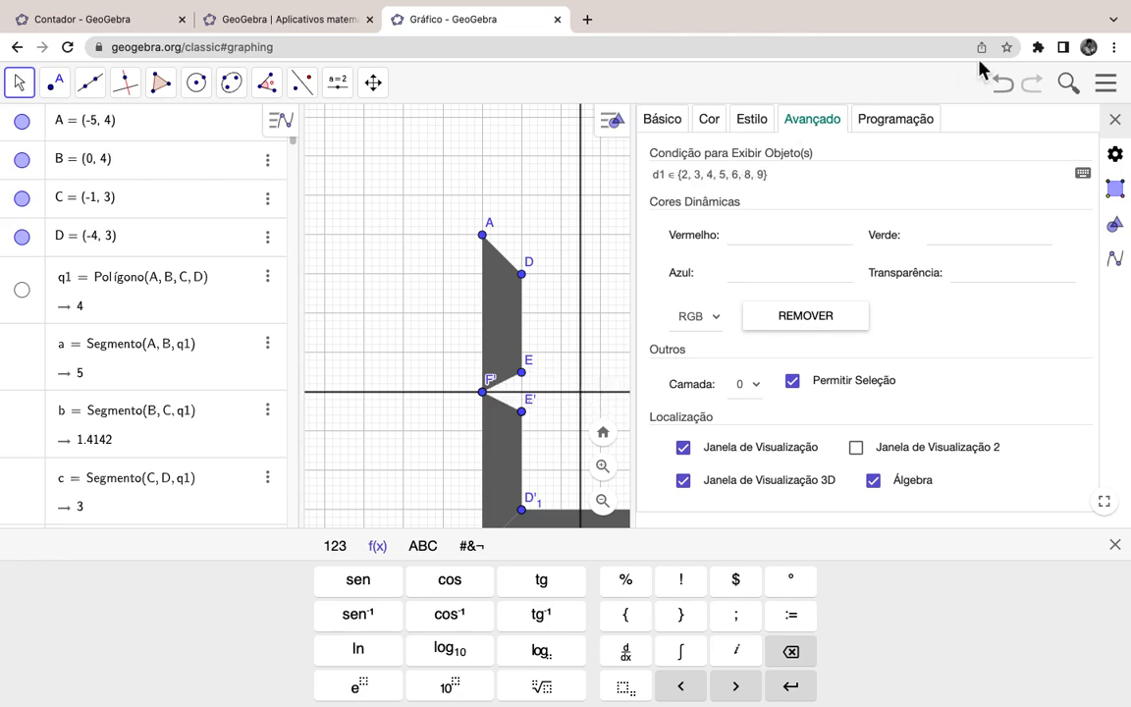
left_click(1116, 120)
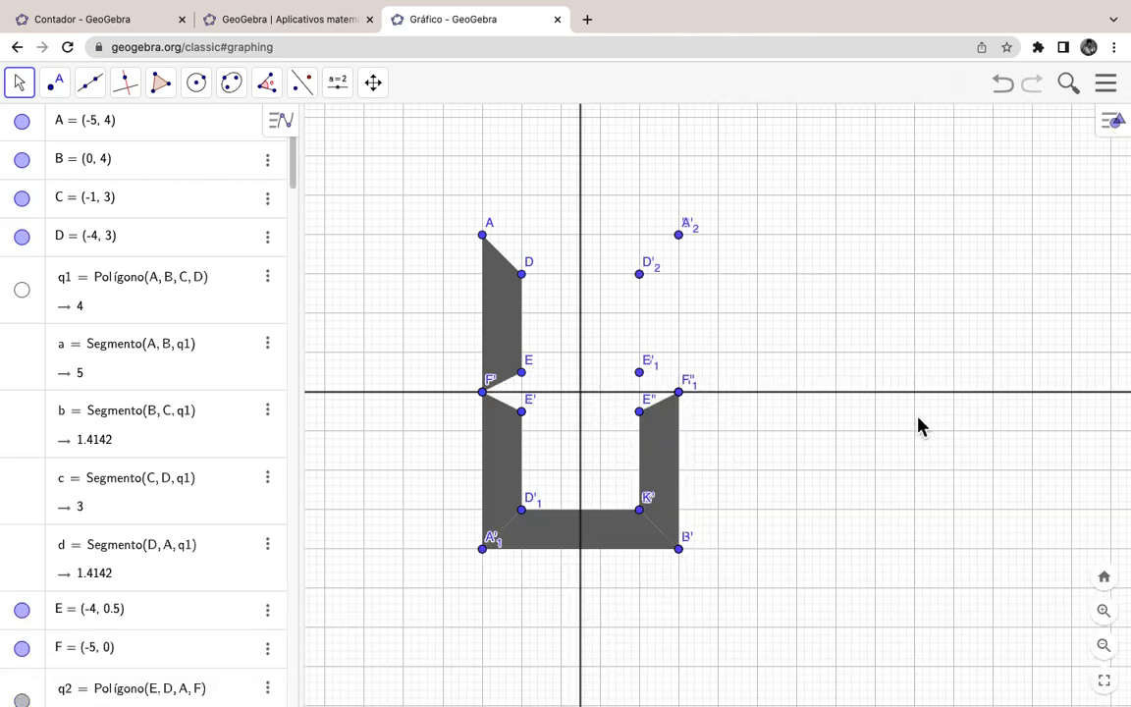
left_click(497, 461)
Step: Paste the copied condition into lower-left bar q2''s show-object condition field
right_click(501, 471)
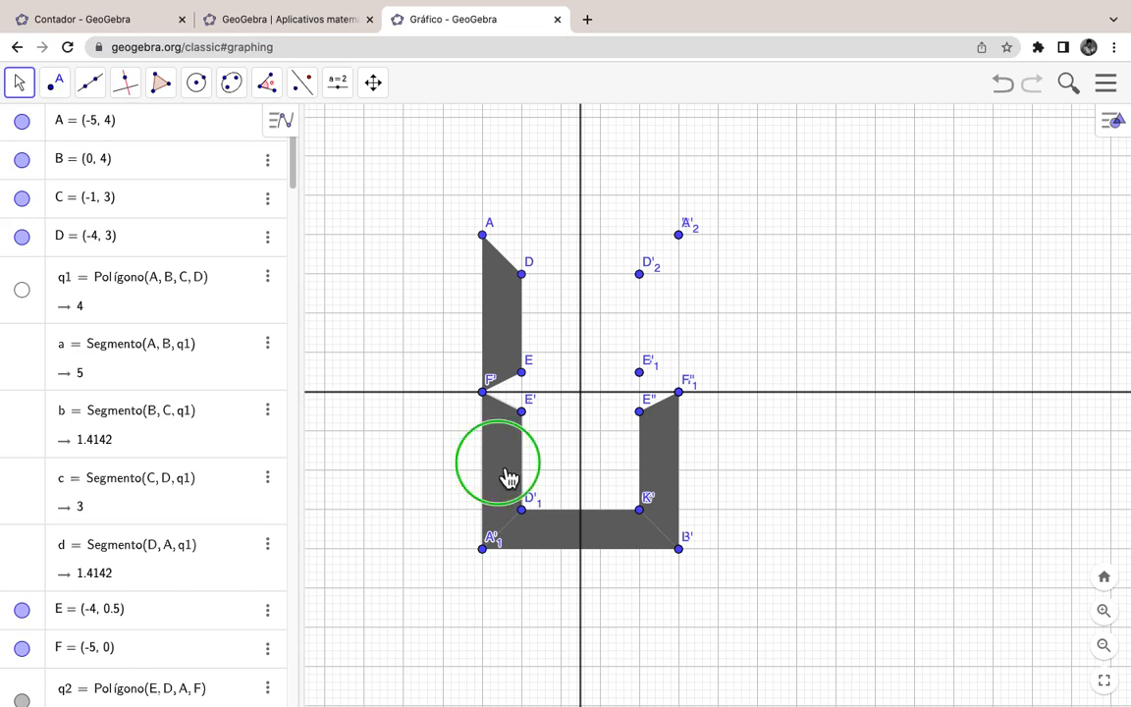
left_click(604, 665)
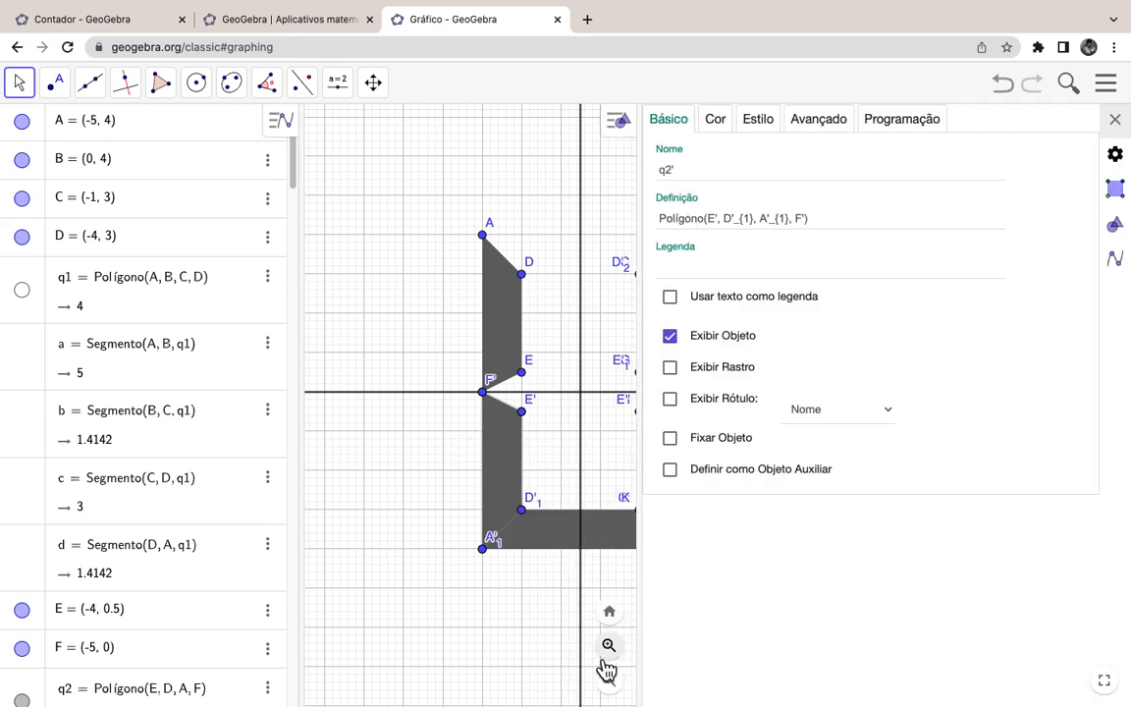
left_click(821, 123)
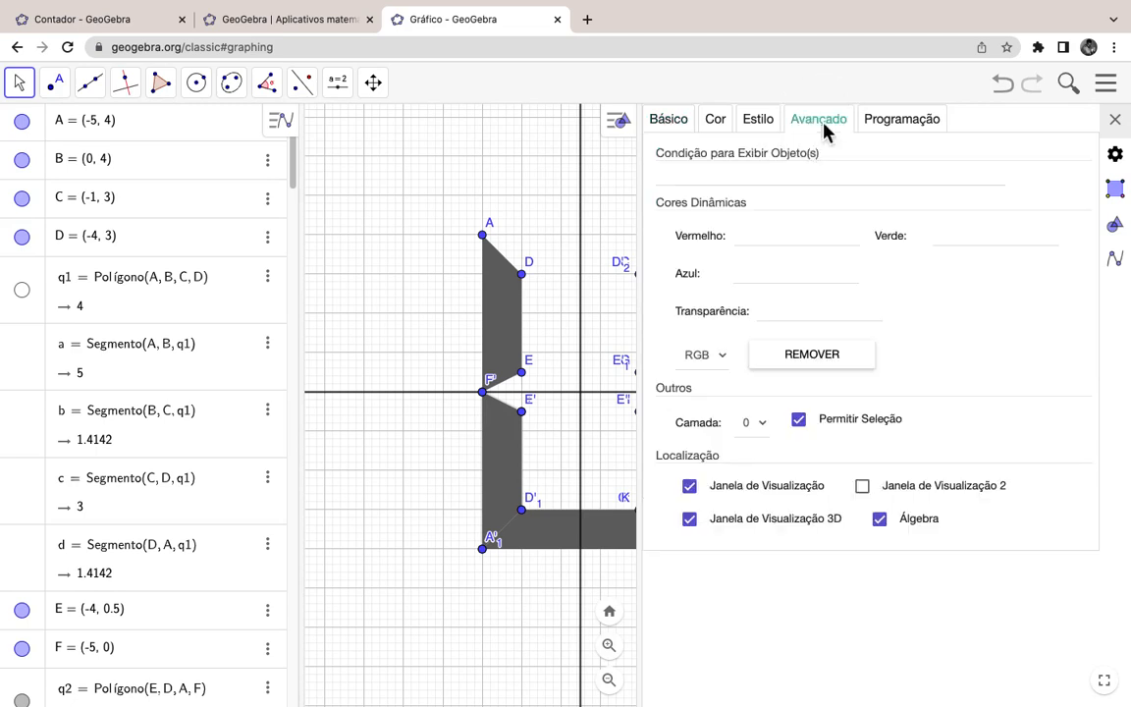
left_click(706, 179)
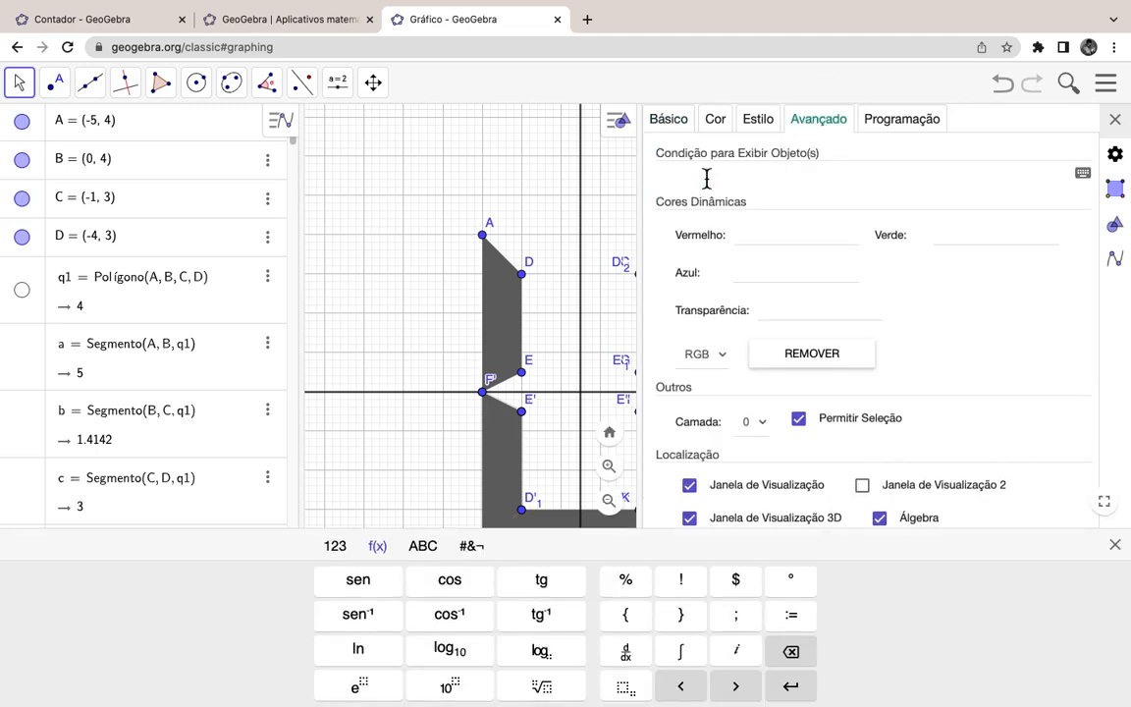
type("d1 ∈{0,2,3,5,6,7,8,9}")
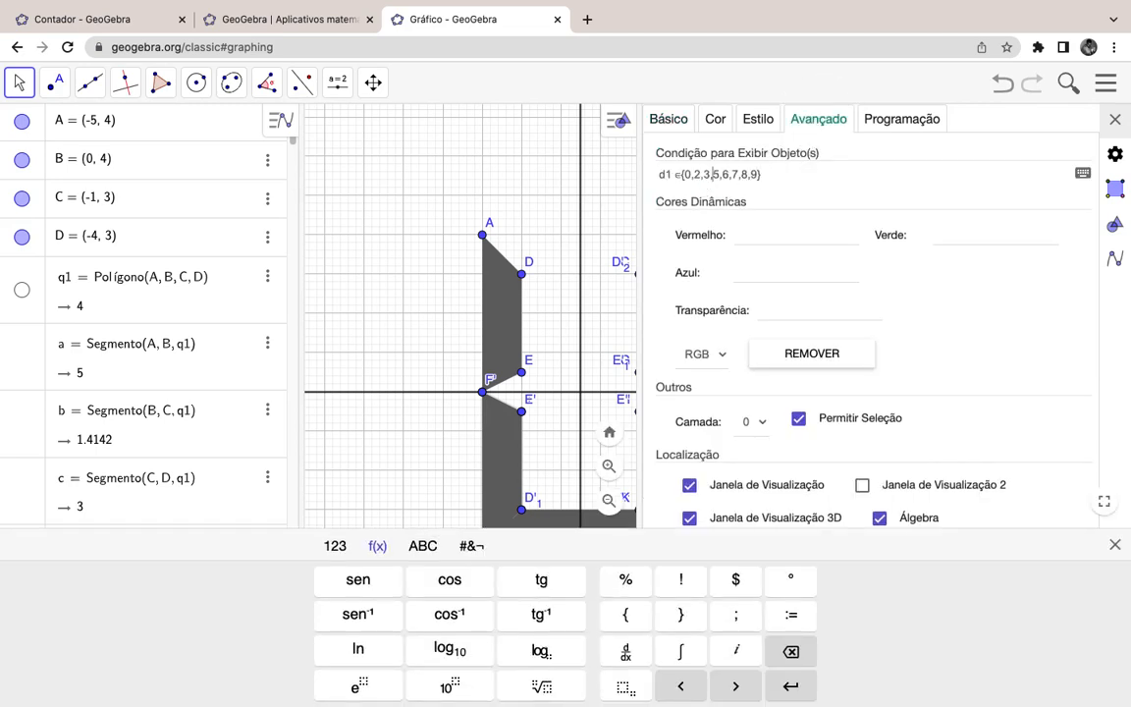
Step: Edit q2''s condition to d1 ∈ {0,1,2,5,6,8}, confirm it, and close the keyboard and properties
key("Left")
key("Left")
key("Left")
key("Left")
key("Left")
type(",1")
key("BackSpace")
key("BackSpace")
key("Right")
key("Right")
key("Left")
key("Right")
key("Right")
key("Right")
key("Right")
key("BackSpace")
key("BackSpace")
key("BackSpace")
key("BackSpace")
key("Return")
left_click(1115, 119)
left_click(676, 468)
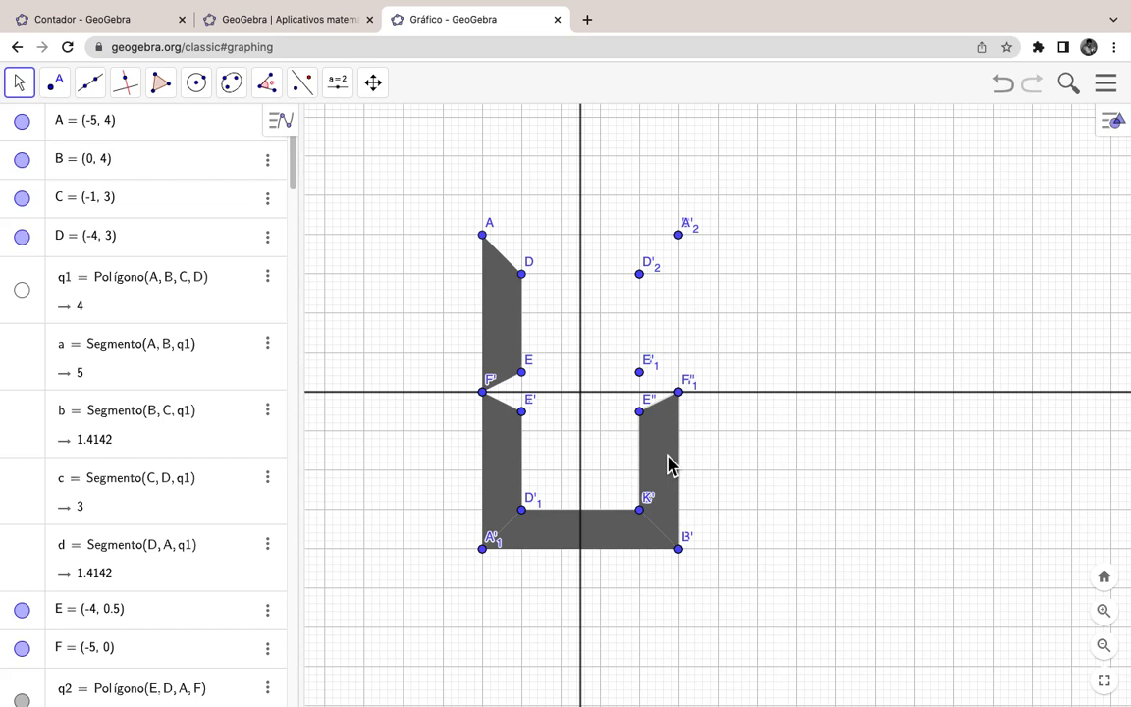
Step: Open the Advanced properties of polygon q2'' and start editing its display condition
right_click(668, 465)
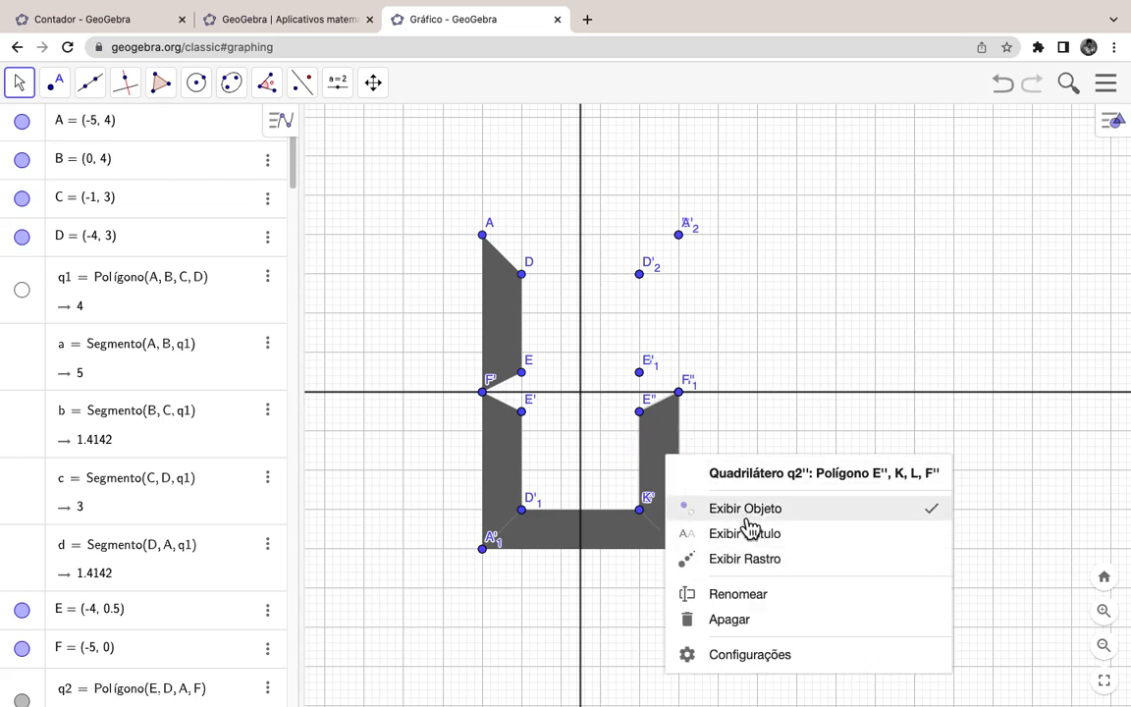
left_click(785, 671)
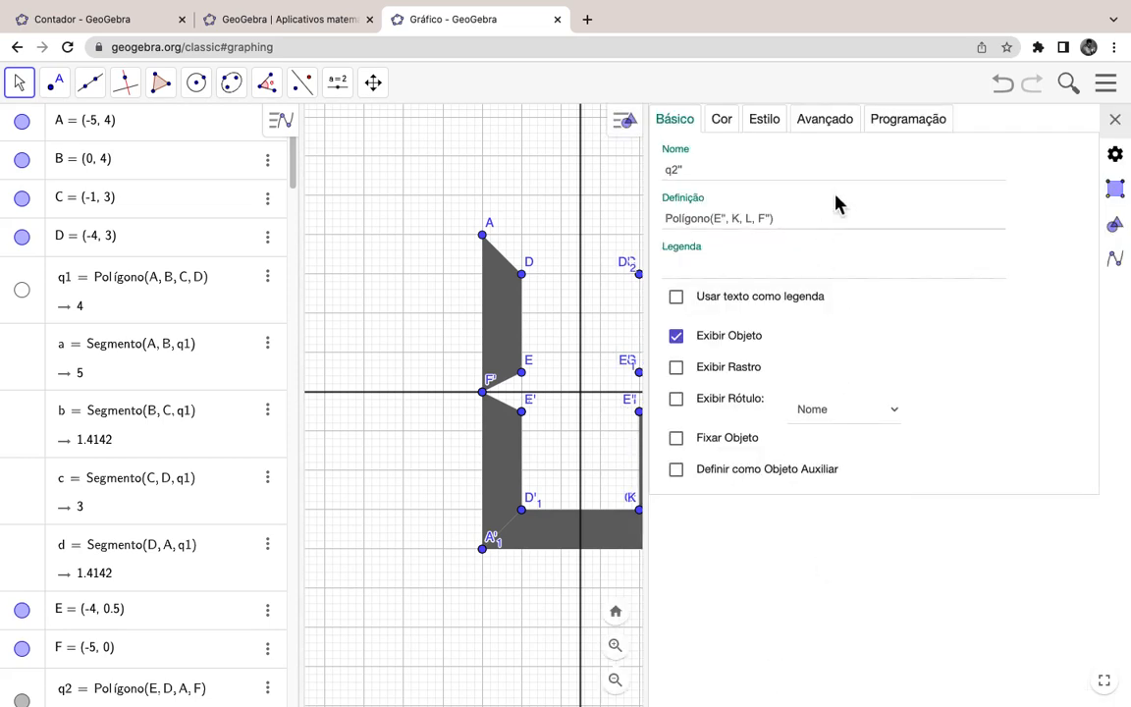
left_click(909, 124)
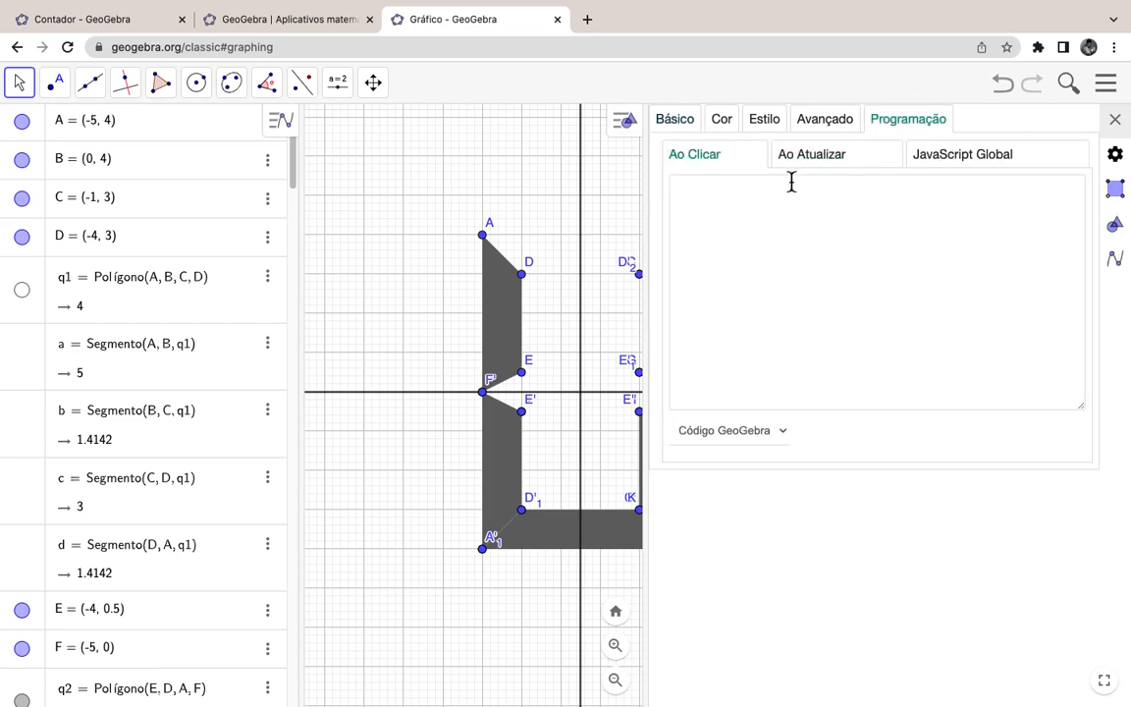
left_click(817, 121)
left_click(724, 176)
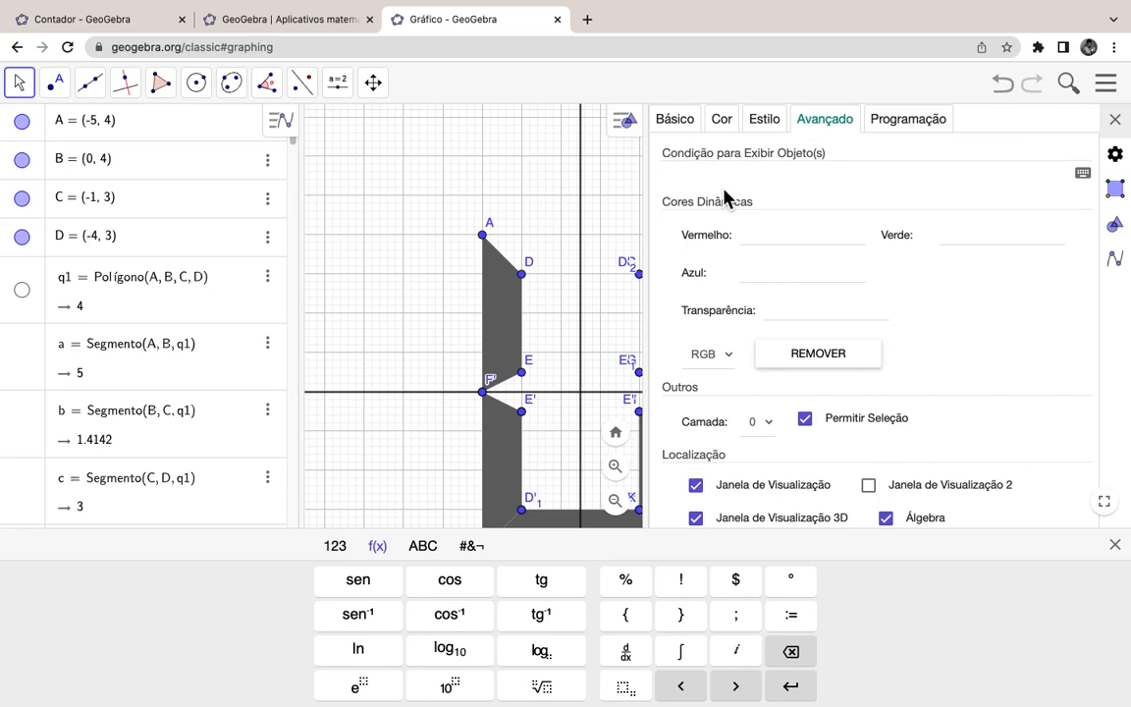
Step: Paste the condition, edit it to d1 ∈ {0,3,4,5,6,7,8,9}, confirm and close the properties
type("d1 ∈{0,2,3,5,6,7,8,9}")
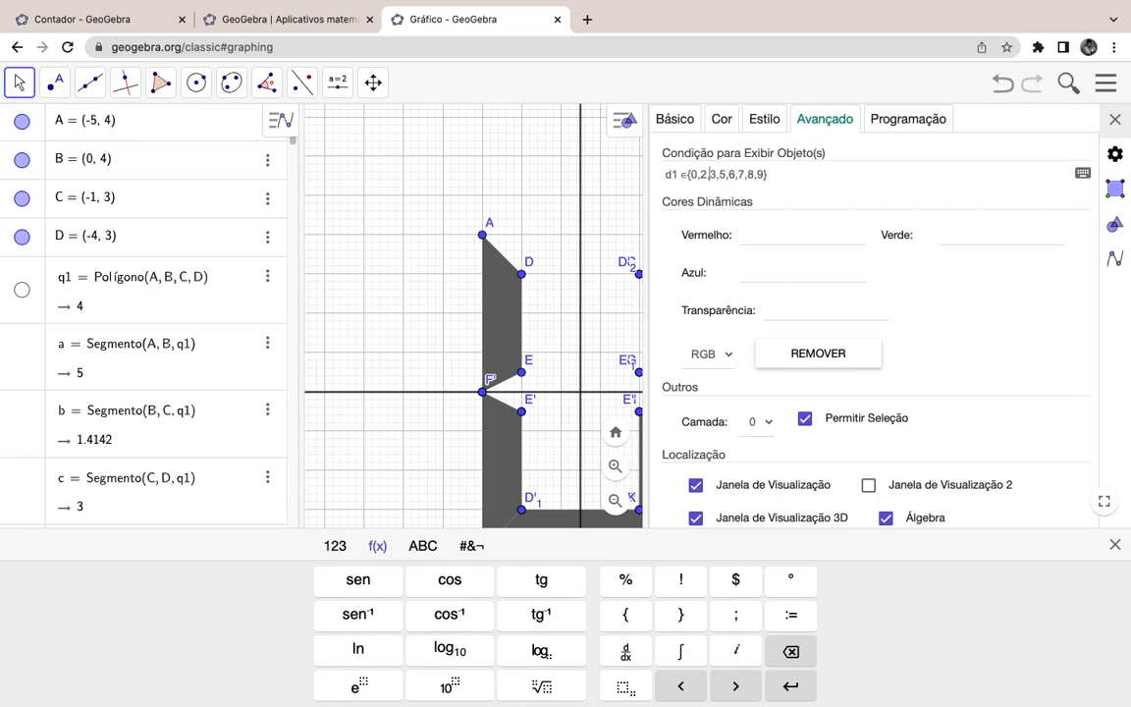
key("Left")
key("Left")
key("Left")
key("BackSpace")
key("BackSpace")
key("BackSpace")
type("4,")
key("Right")
key("Right")
key("Right")
key("Right")
key("Right")
key("Right")
key("Return")
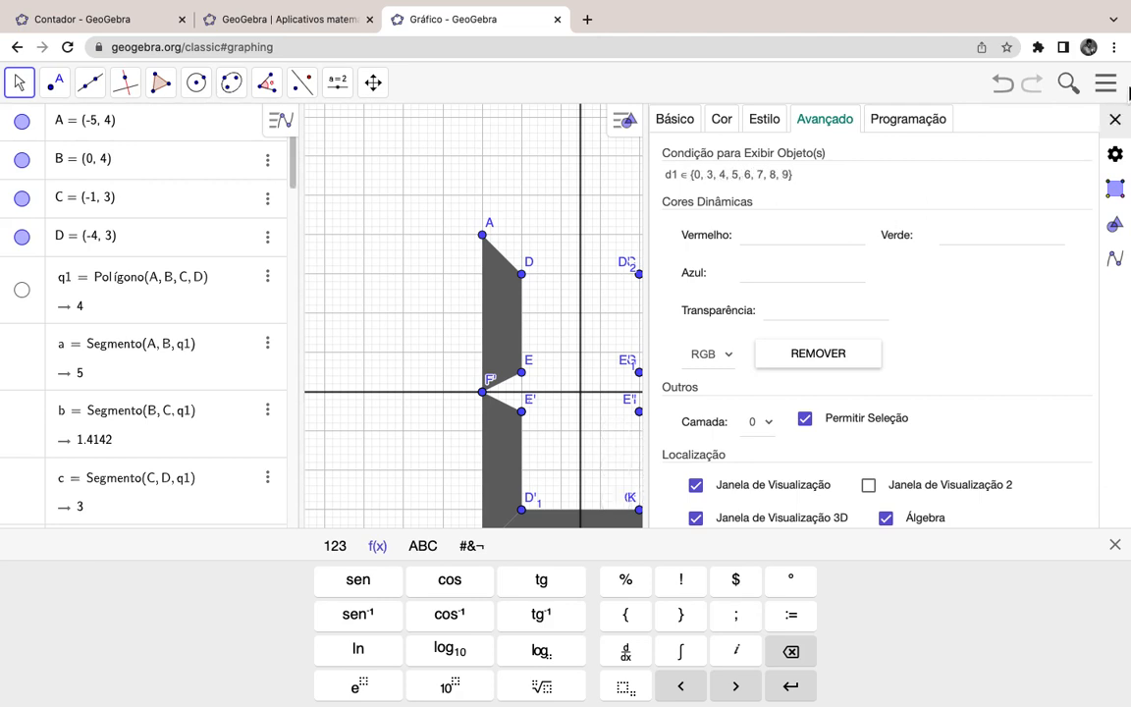
left_click(1118, 120)
left_click(1116, 122)
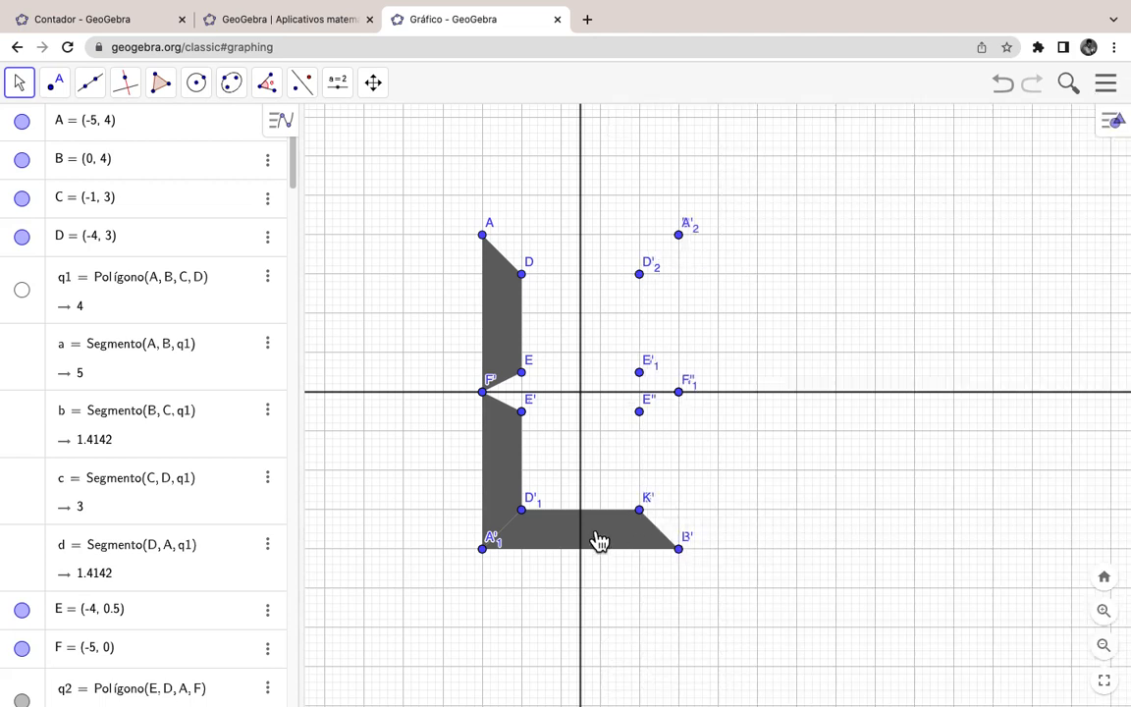
Step: Give bottom polygon q1' the display condition d1 ∈ {0,2,3,5,6,8,9} by deleting 7 from the pasted list
right_click(555, 548)
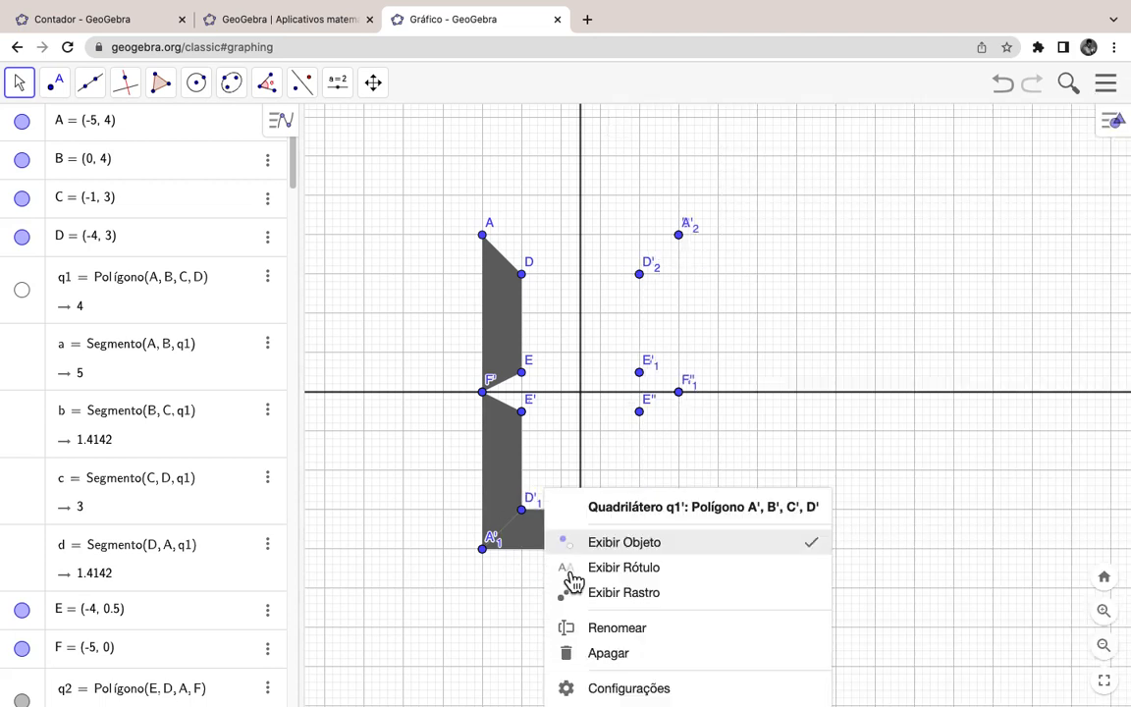
left_click(629, 689)
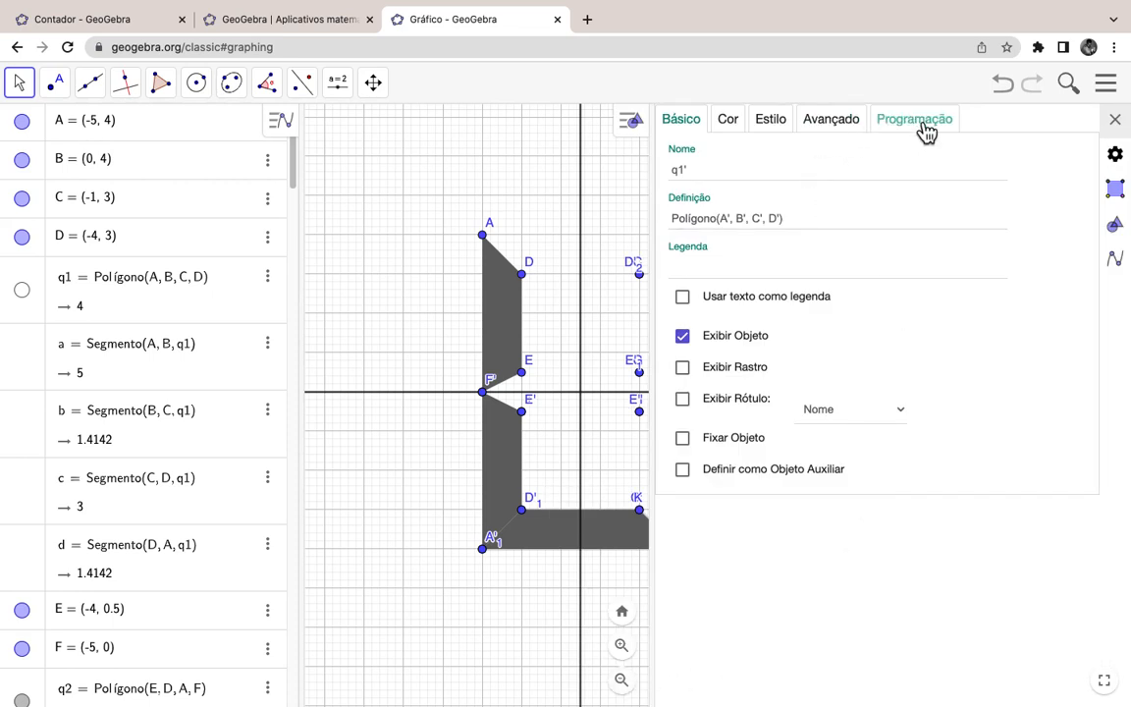
left_click(849, 130)
left_click(734, 176)
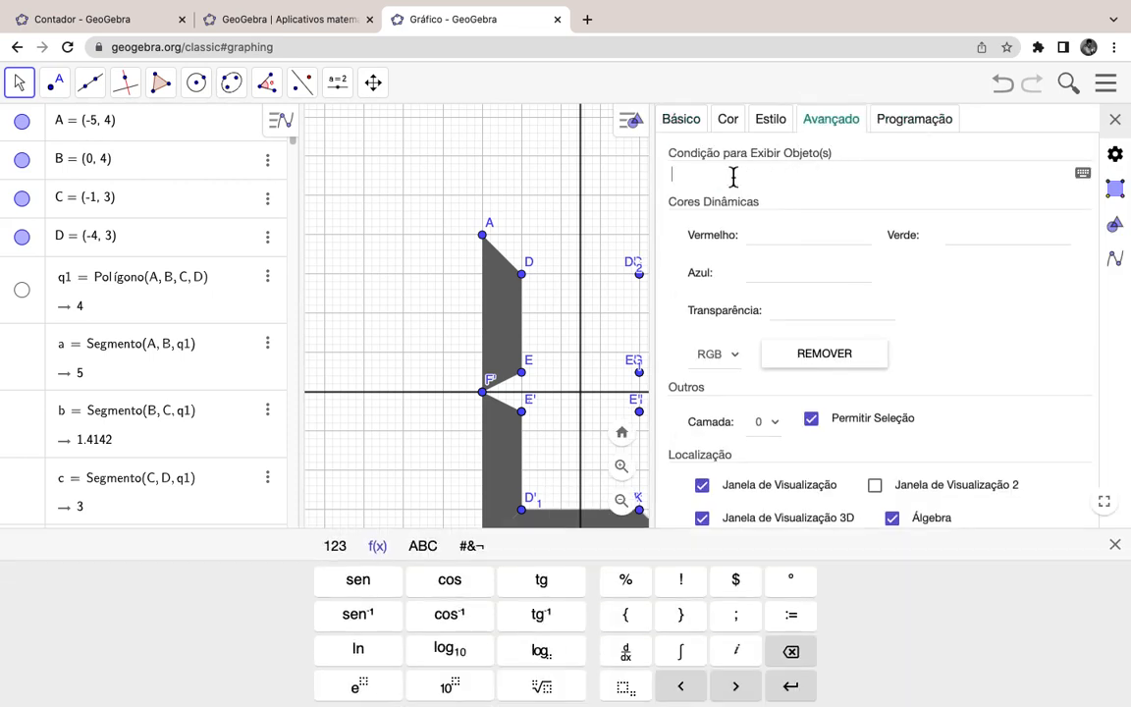
type("d1 ∈{0,2,3,5,6,7,8,9}")
key("Right")
key("Right")
key("BackSpace")
key("BackSpace")
key("Return")
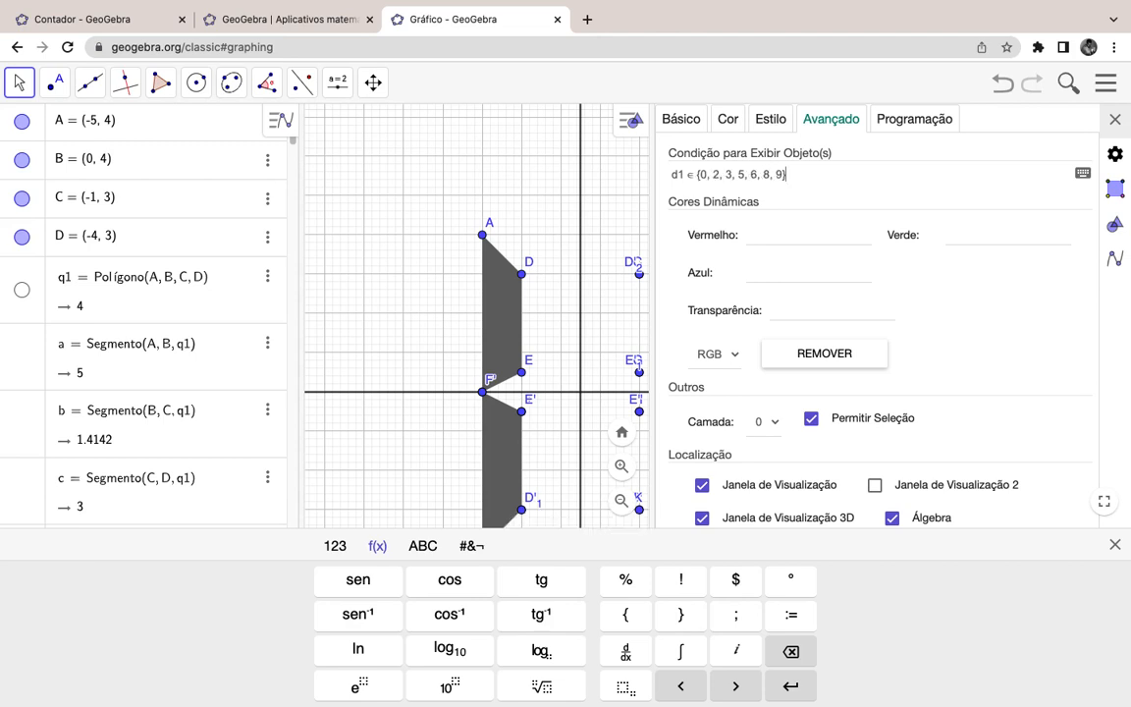
left_click(1118, 122)
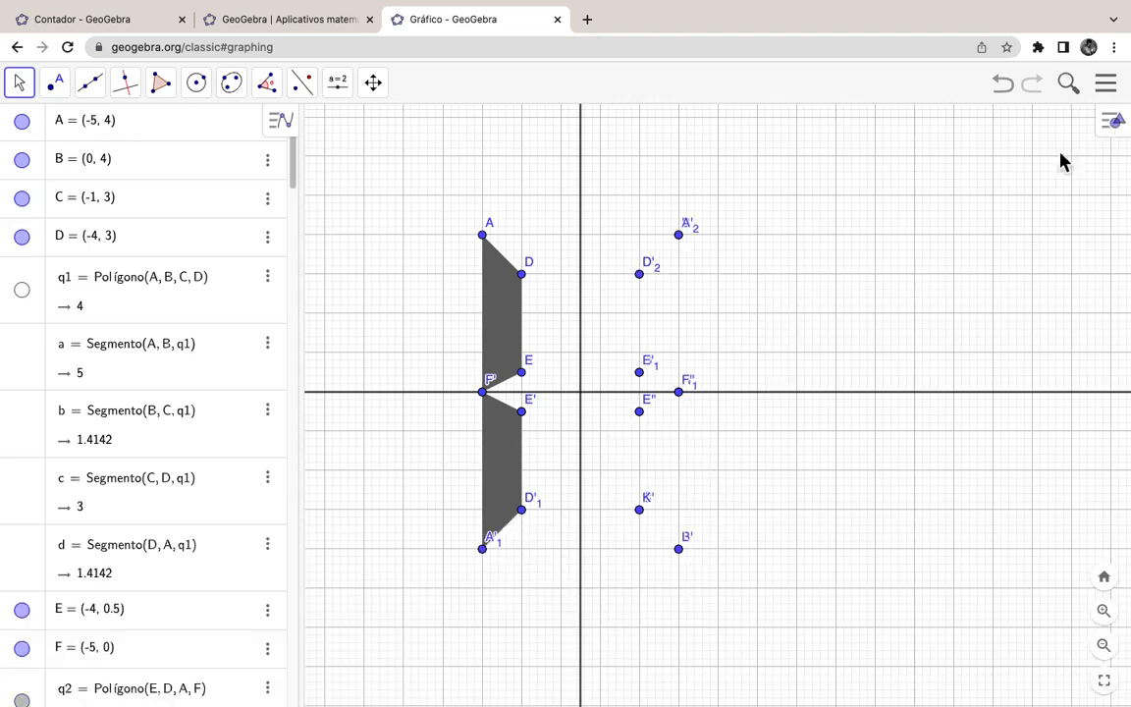
Step: Drag the d1 slider in the Algebra view to 5 to check the digit's segments
scroll(233, 474, "down", 10)
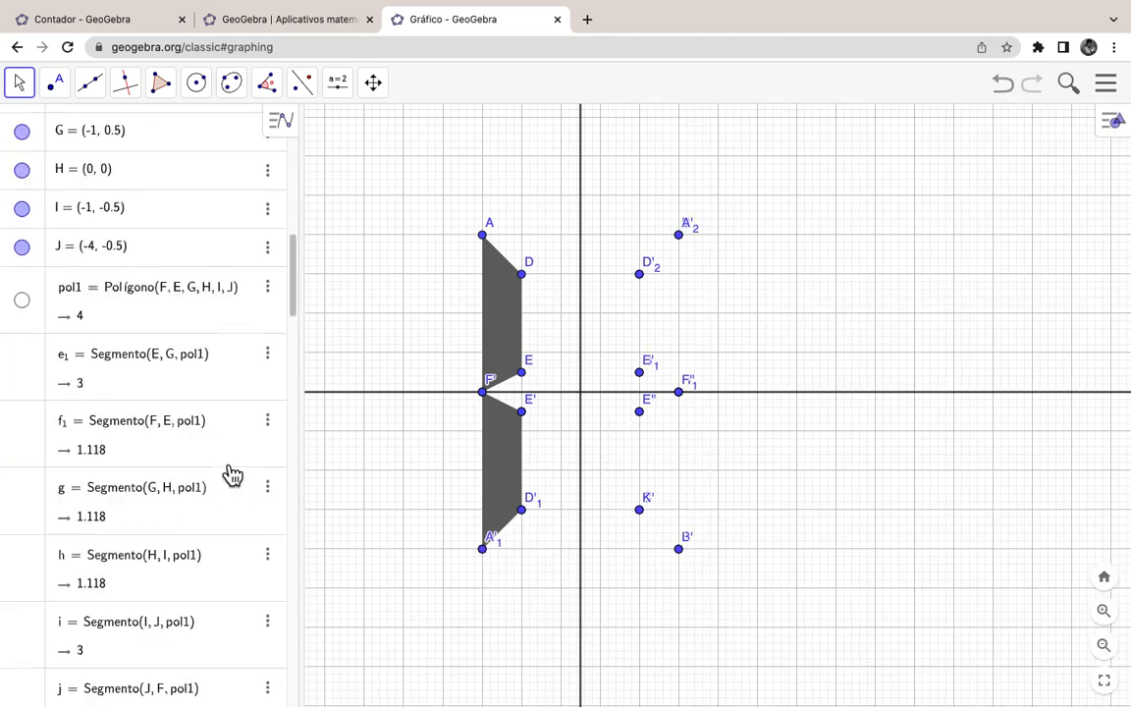
scroll(233, 474, "down", 15)
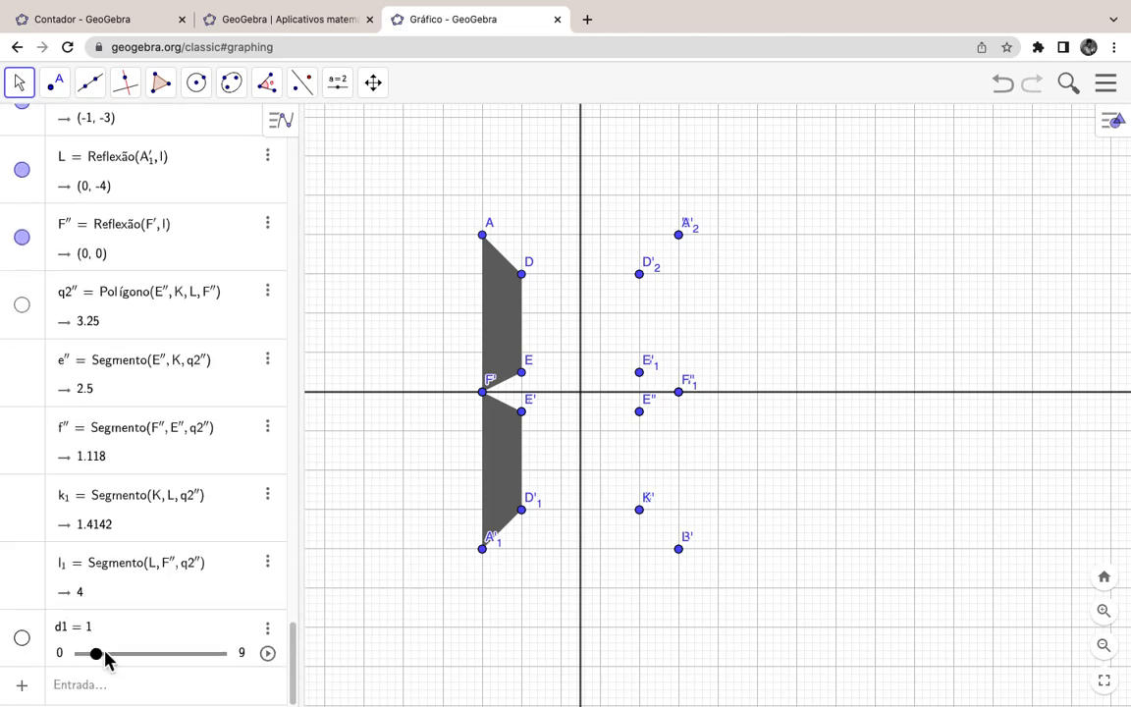
left_click_drag(111, 668, 160, 669)
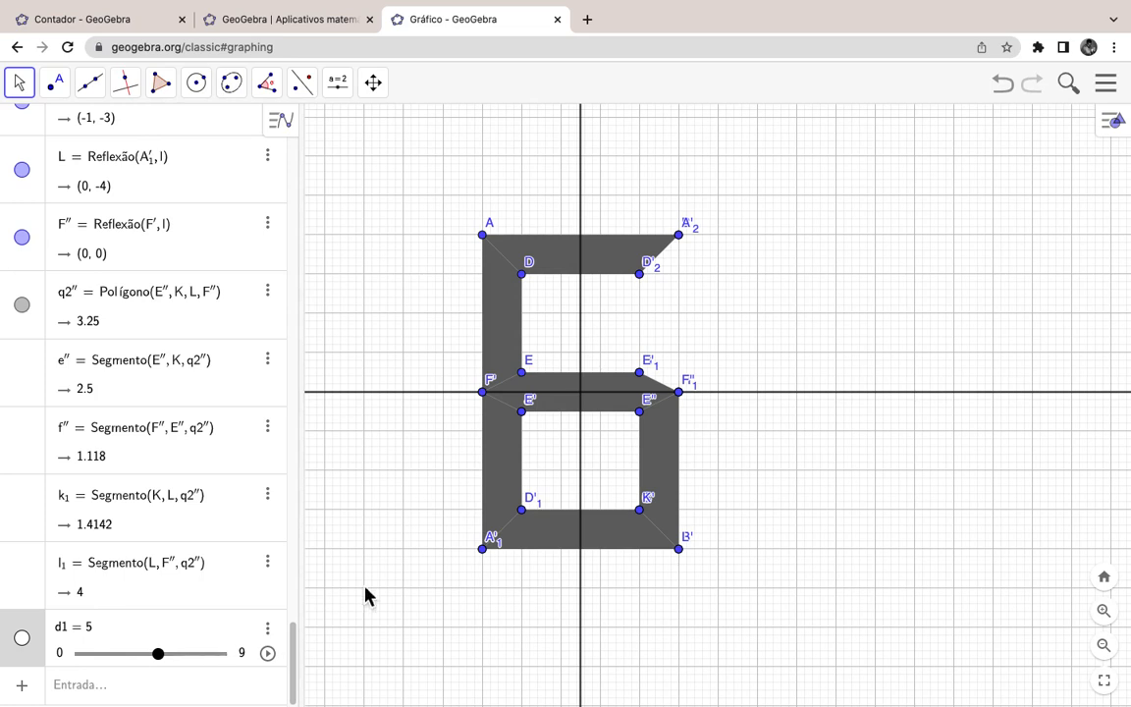
Step: Remove 5 from q2''s display condition, leaving d1 ∈ {0,1,2,6,8}
right_click(496, 461)
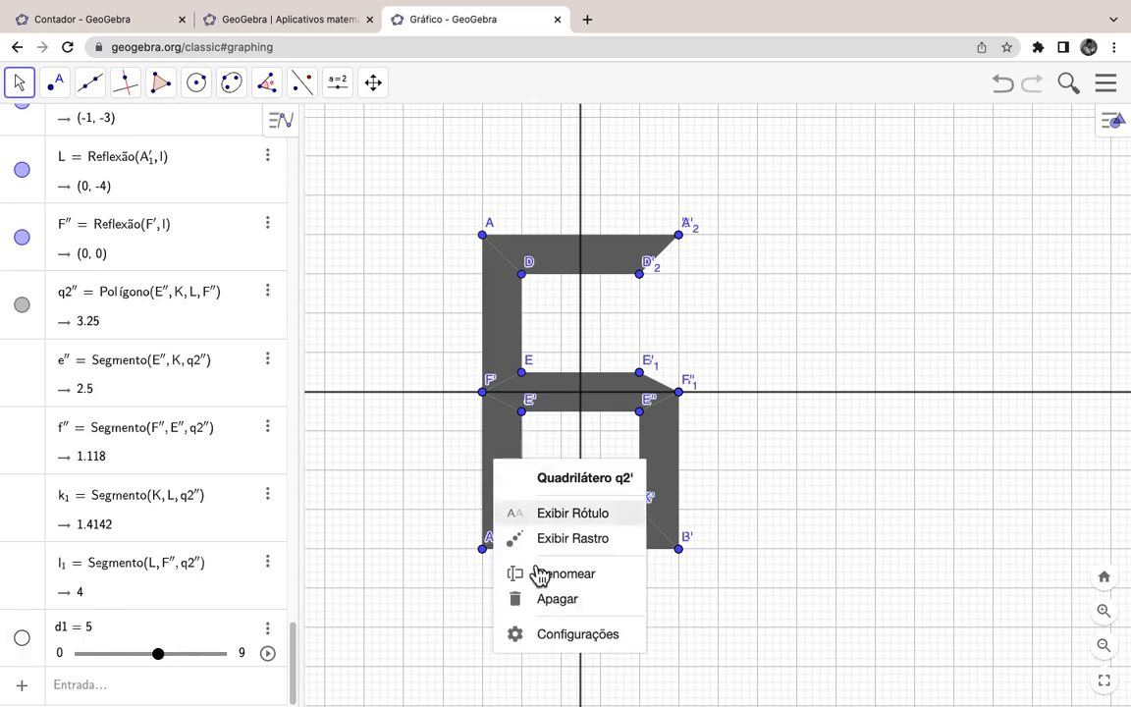
left_click(570, 637)
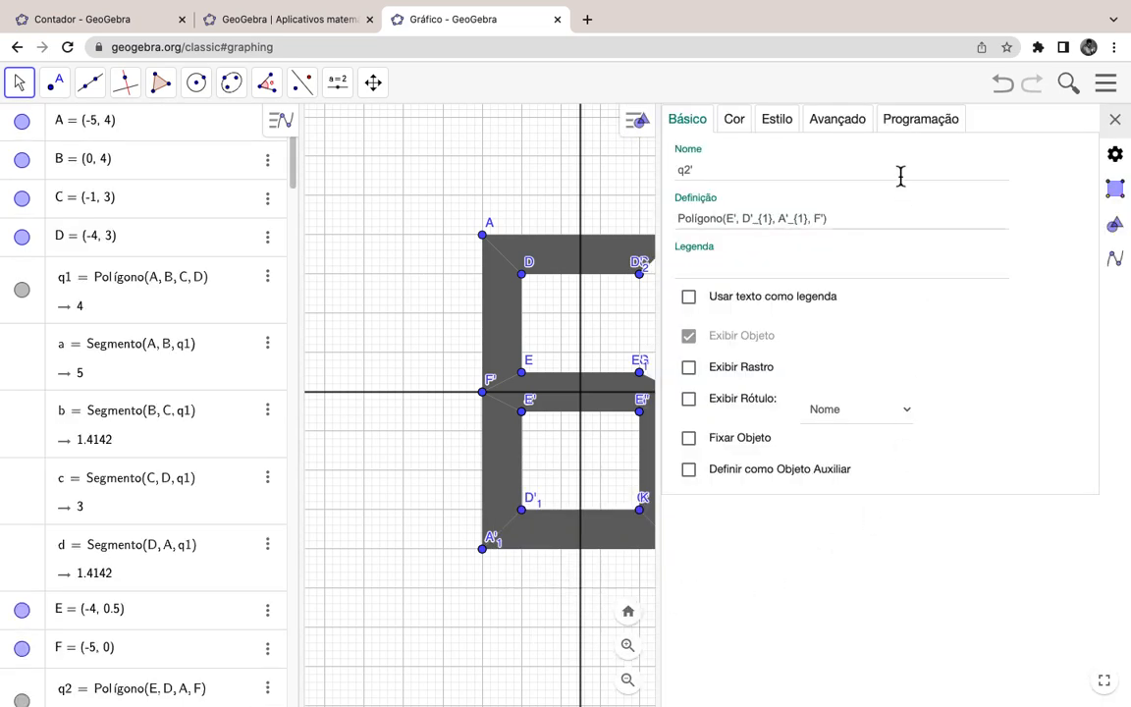
left_click(843, 126)
left_click(753, 182)
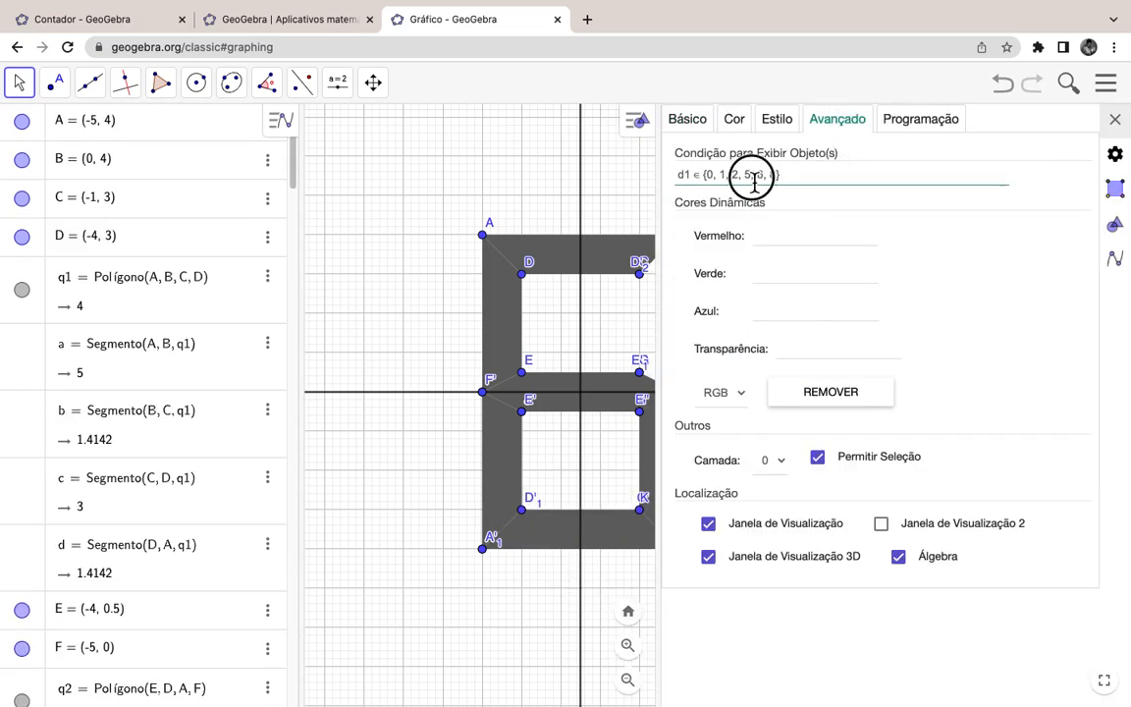
key("BackSpace")
key("BackSpace")
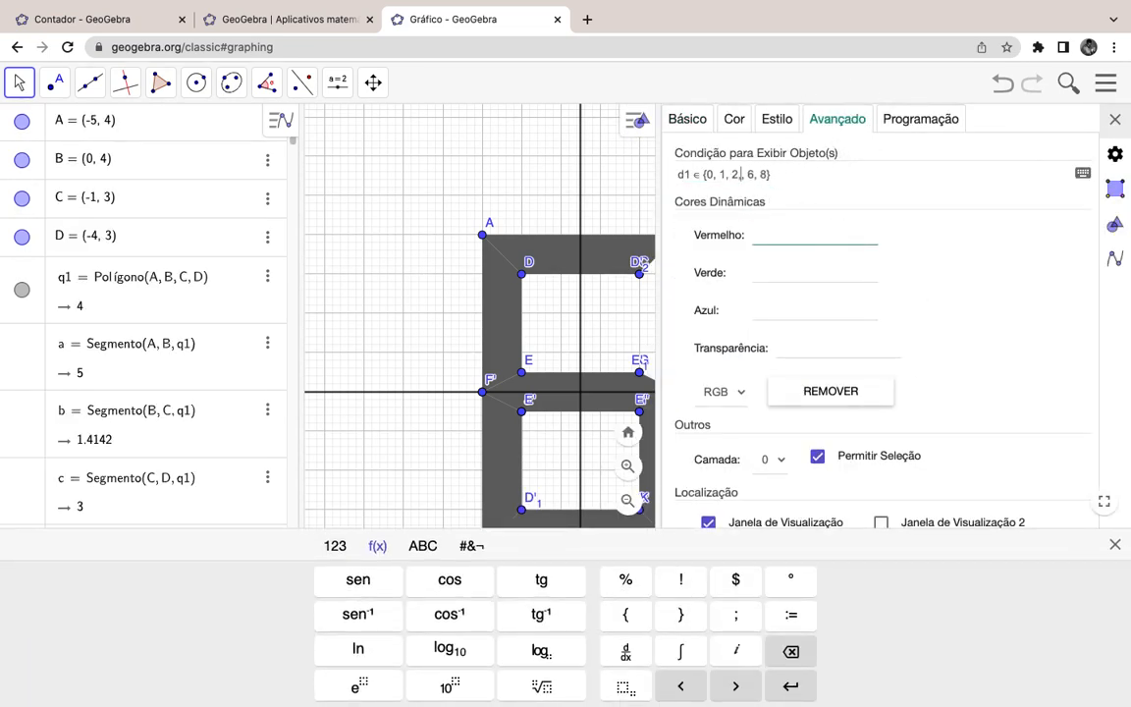
key("Return")
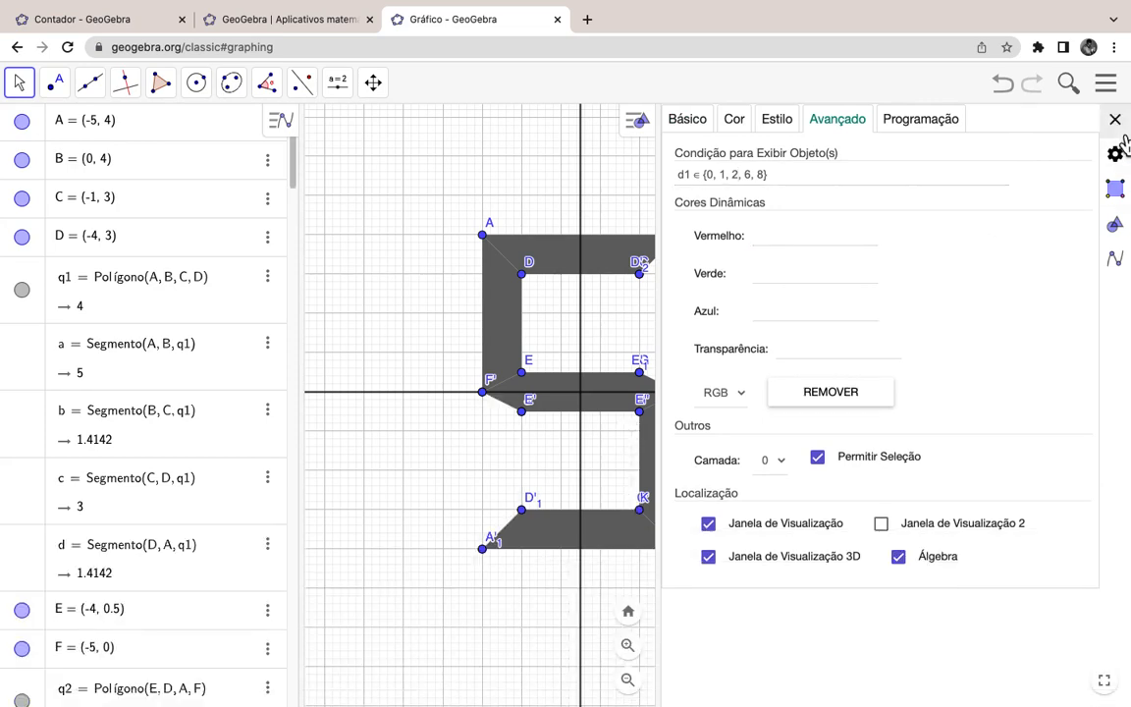
left_click(1119, 130)
scroll(171, 546, "down", 15)
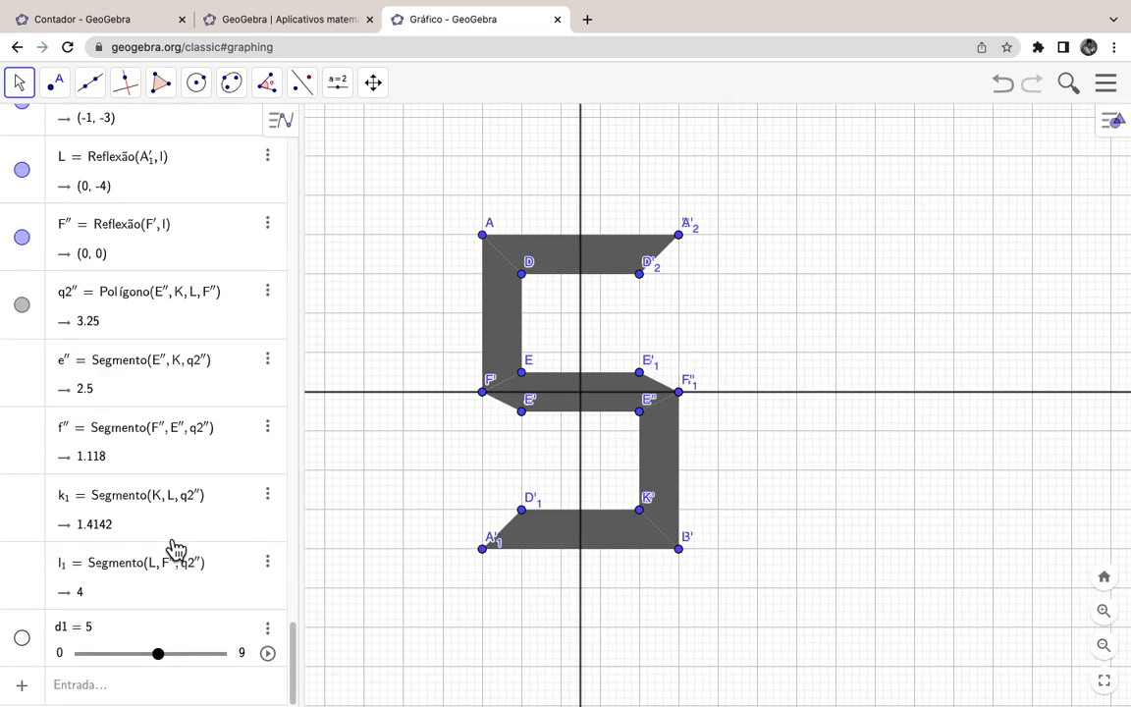
Step: Slide d1 up to 9, then animate it and pause when the digit shows 2
left_click(171, 663)
left_click_drag(173, 668, 235, 662)
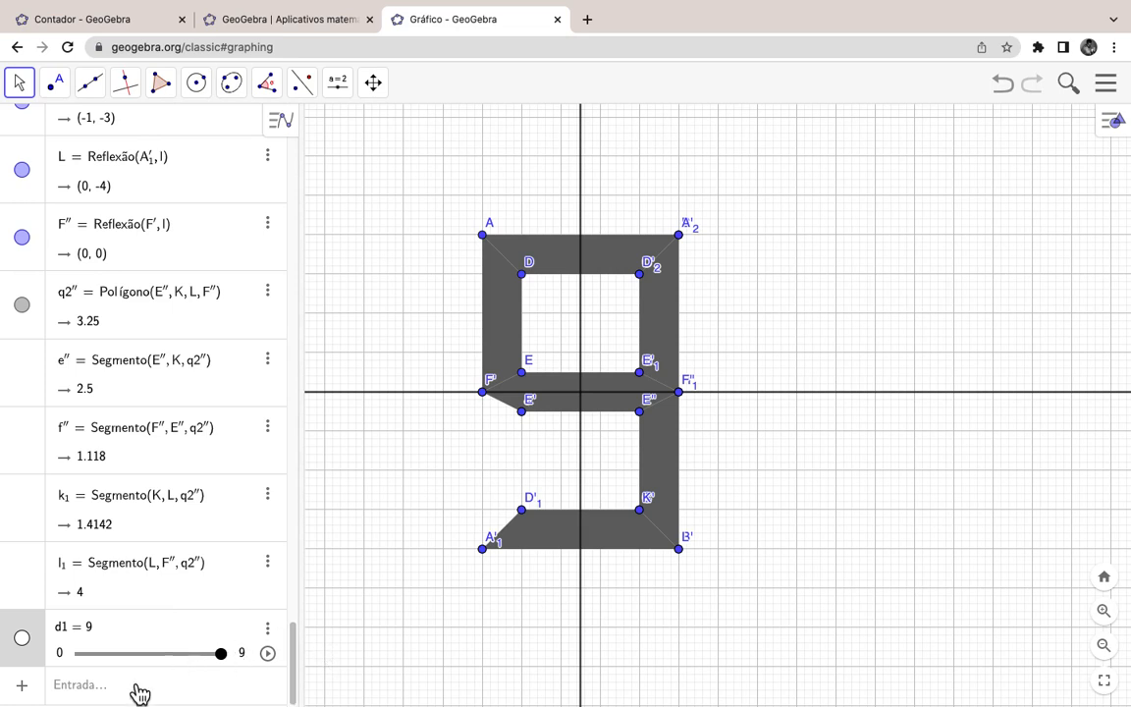
left_click(268, 655)
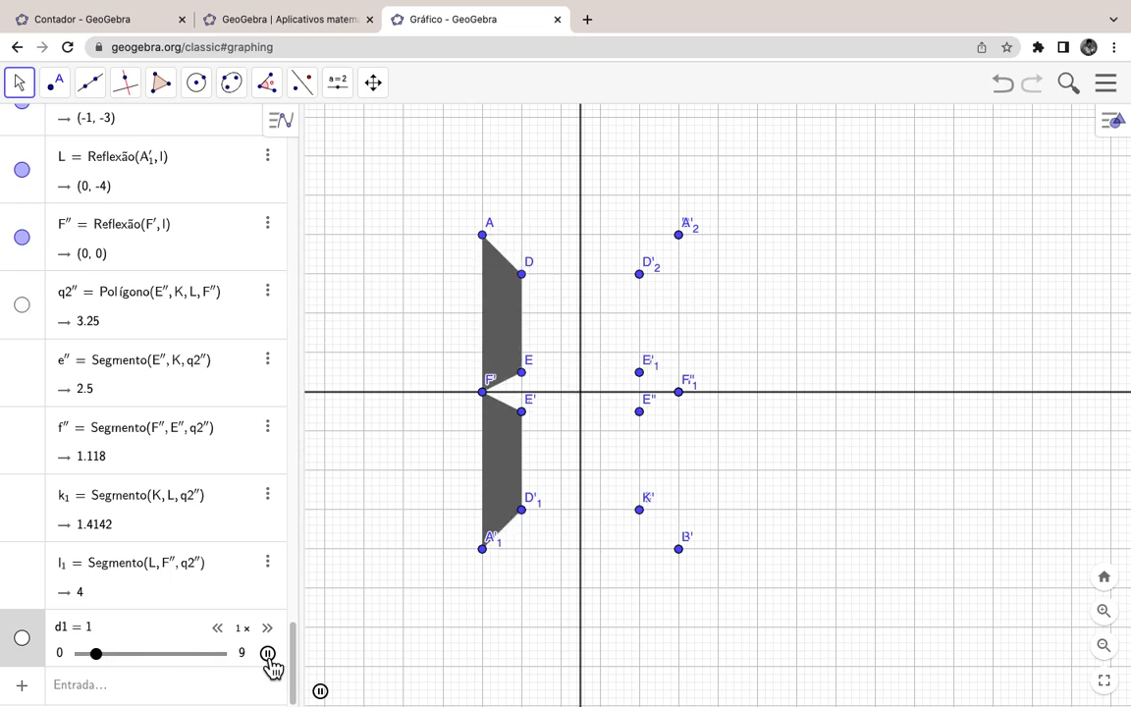
left_click(268, 654)
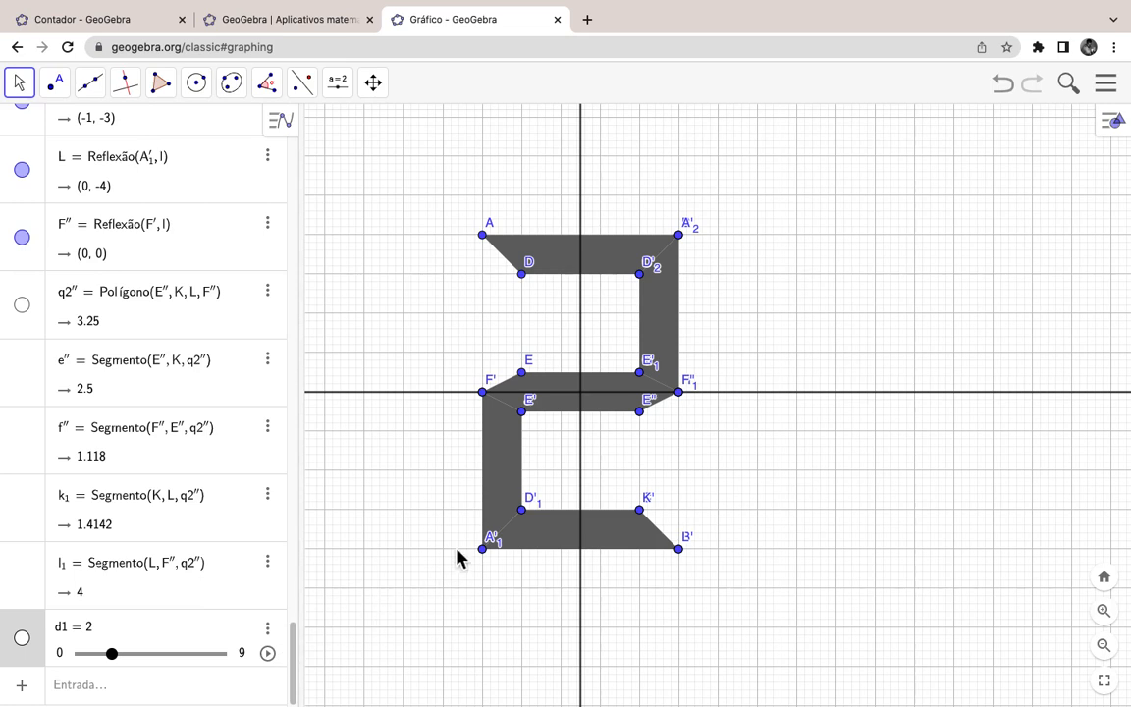
Step: Drag slider d1 from 2 to 8, then select the digit's left, top and middle bar polygons
left_click(130, 656)
left_click_drag(134, 666, 217, 667)
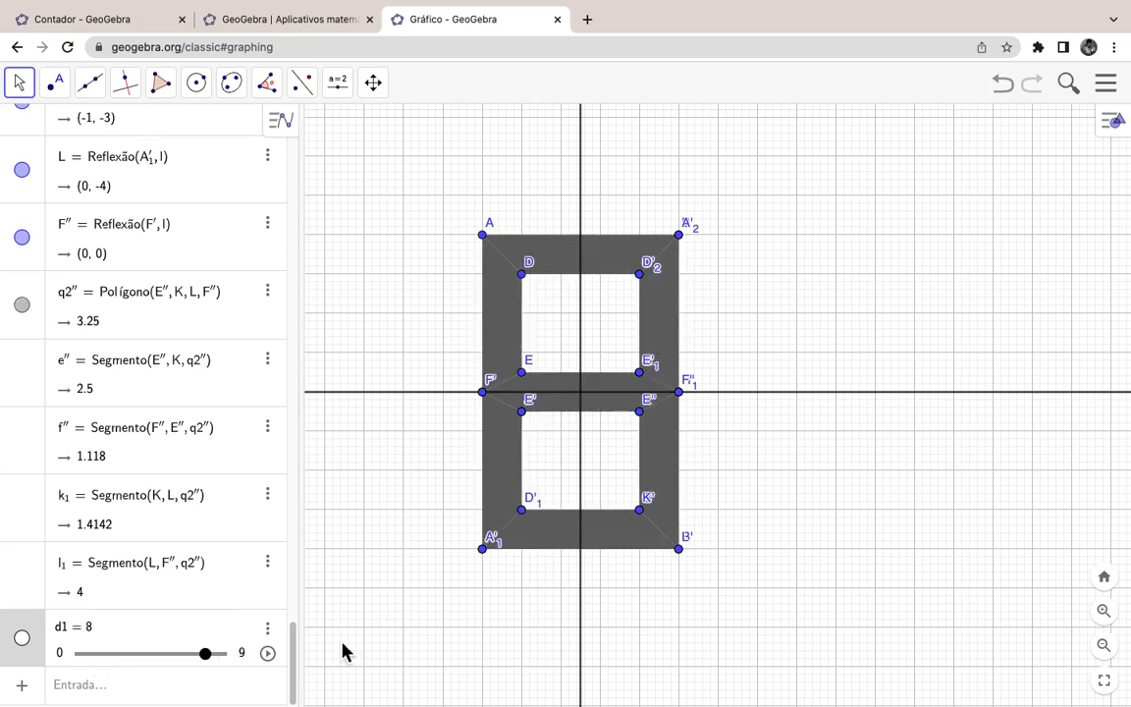
left_click(516, 317)
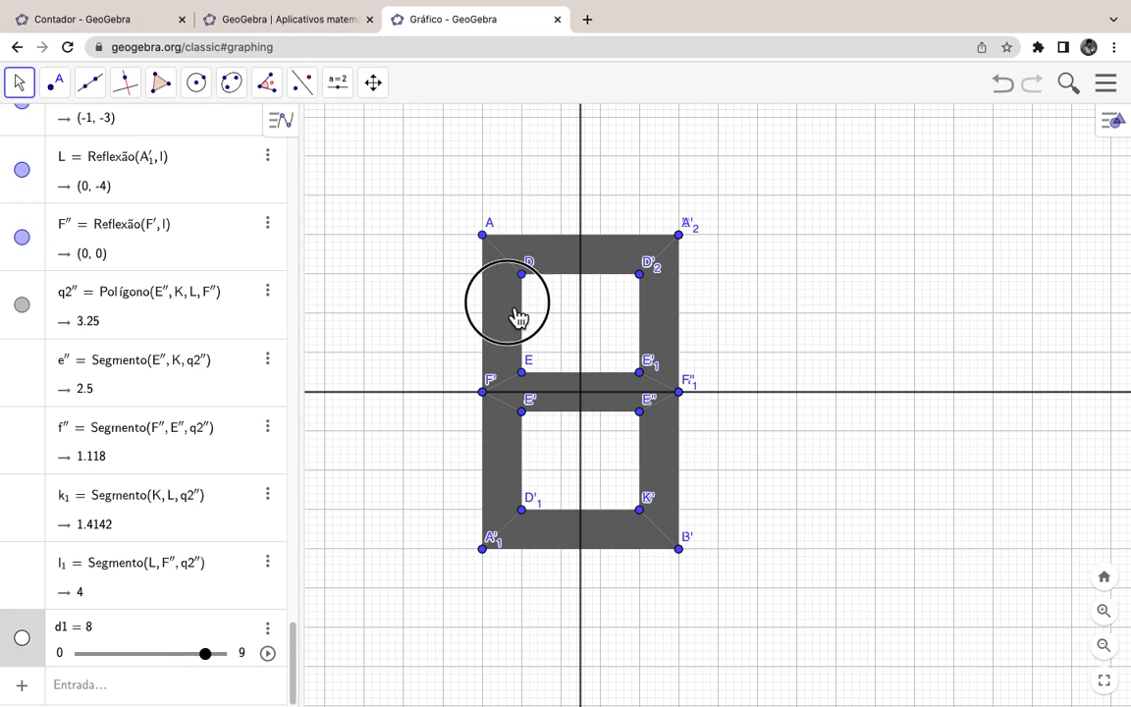
left_click(562, 261)
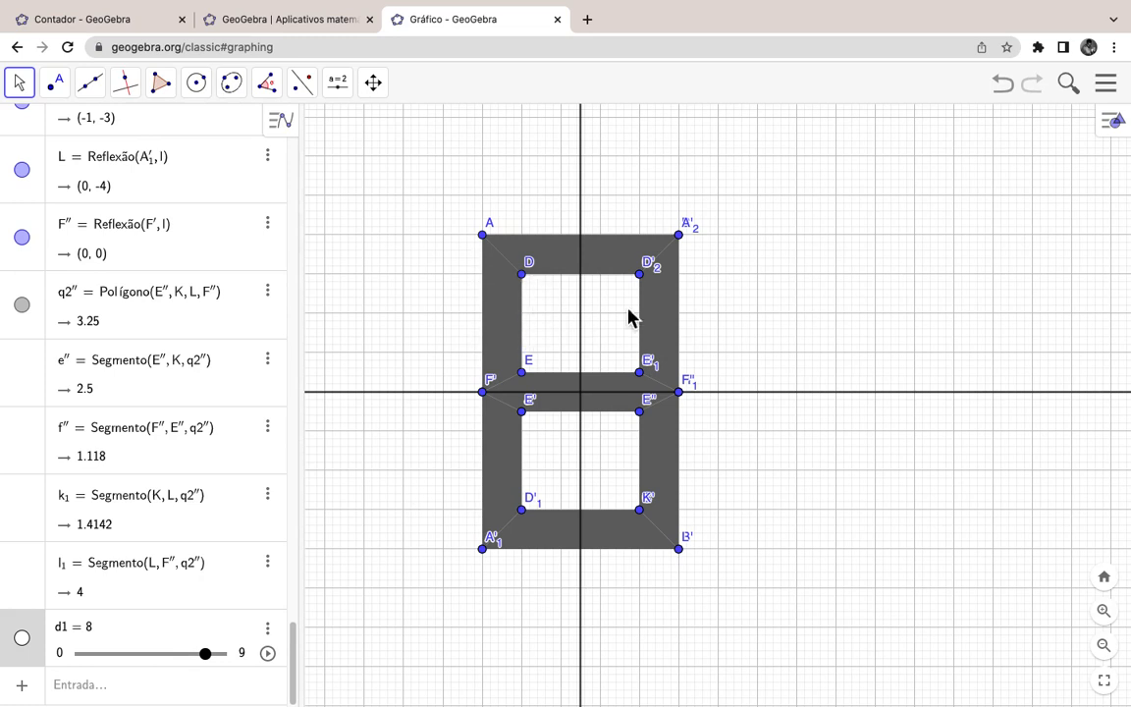
left_click(593, 403)
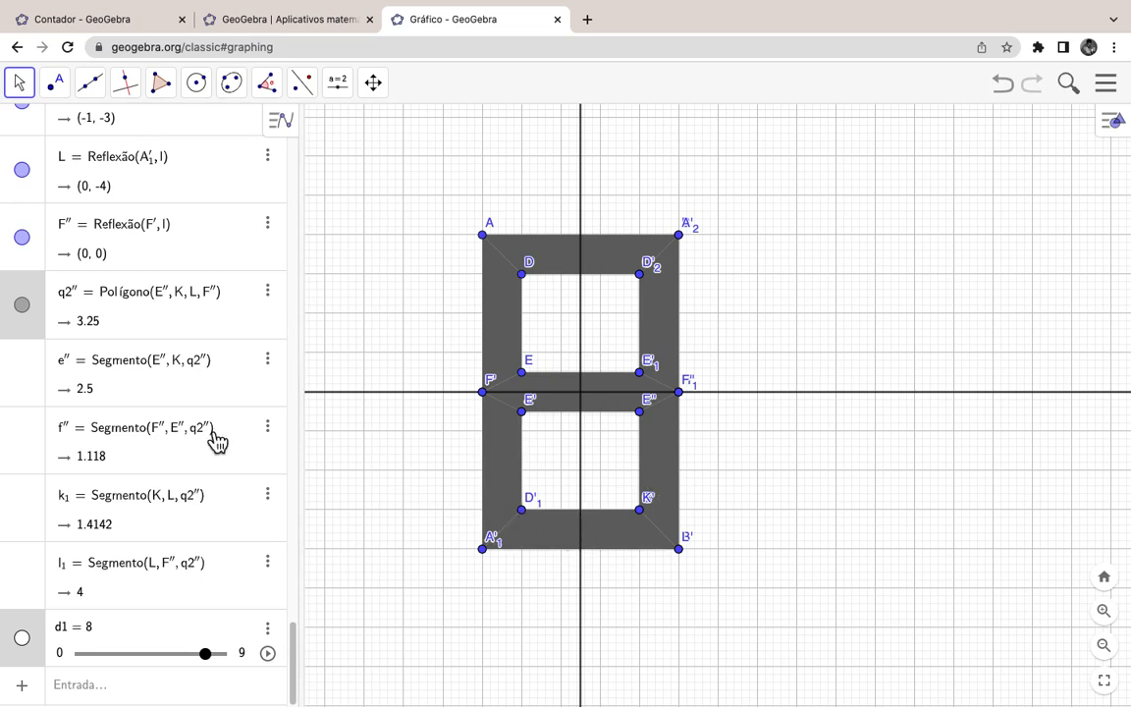
scroll(201, 433, "up", 1)
scroll(199, 433, "up", 10)
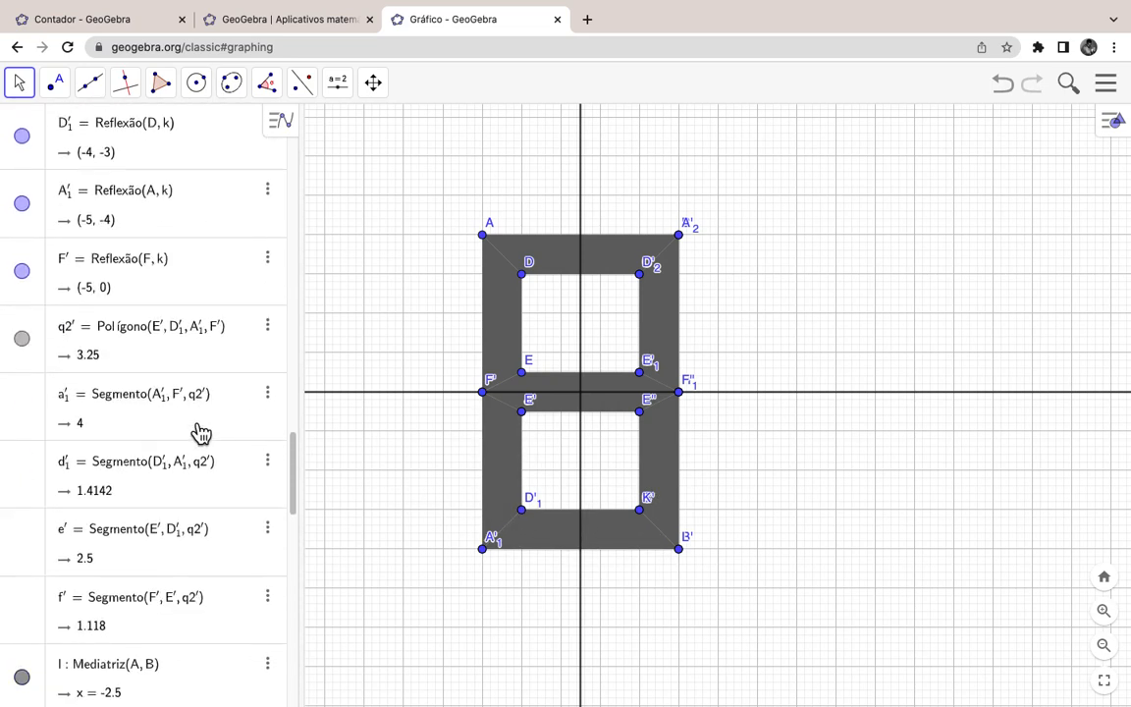
scroll(199, 434, "up", 15)
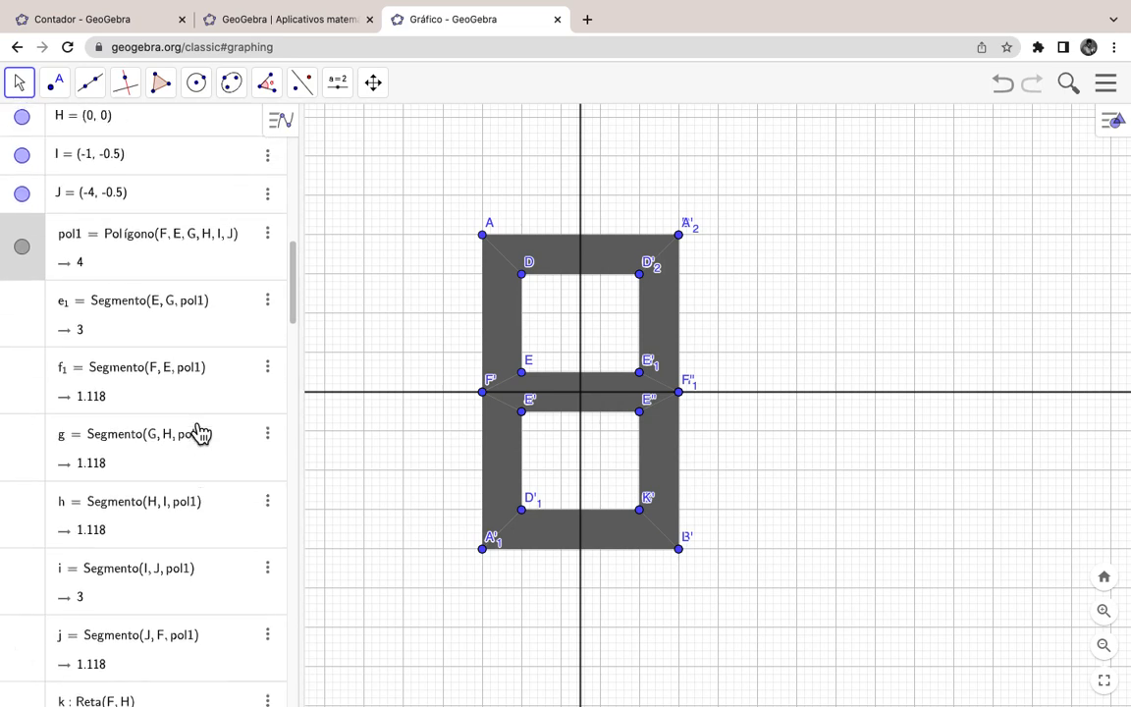
scroll(199, 433, "up", 8)
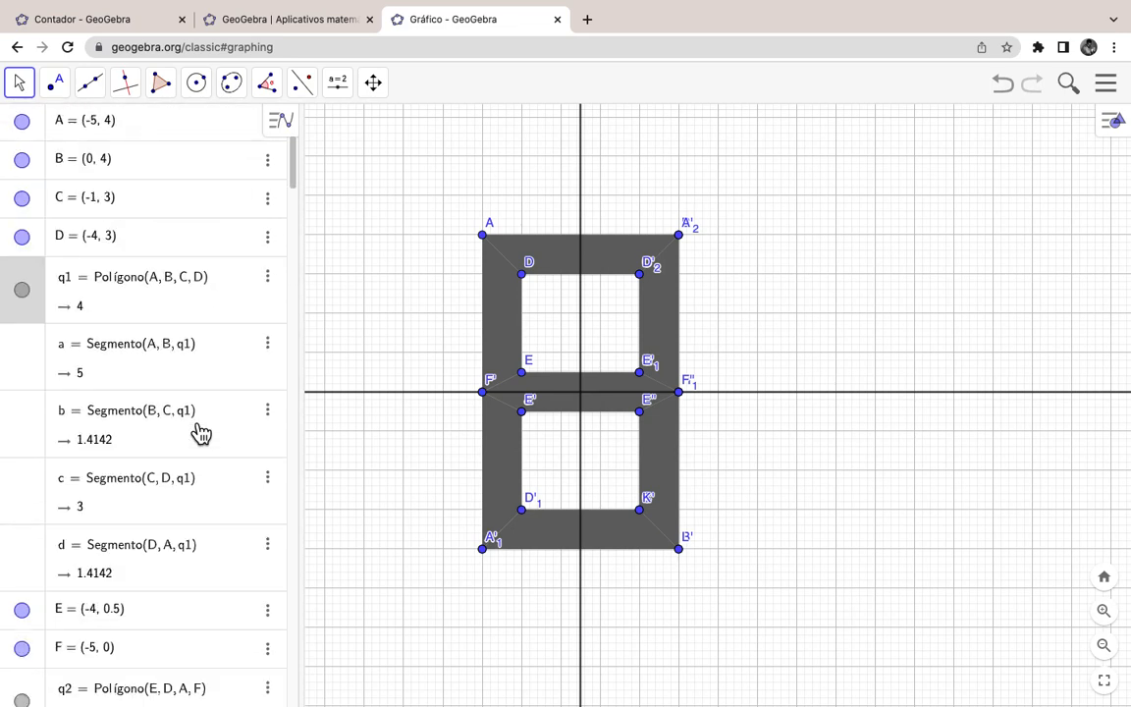
scroll(379, 386, "down", 3)
scroll(391, 402, "up", 3)
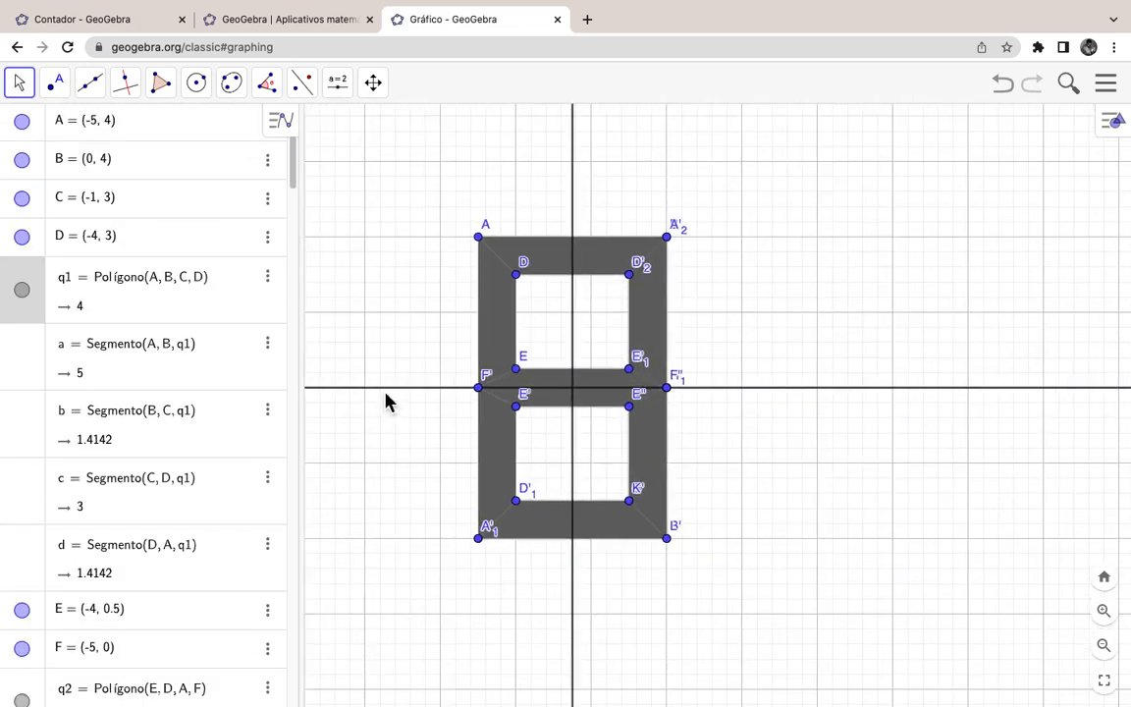
scroll(386, 401, "up", 1)
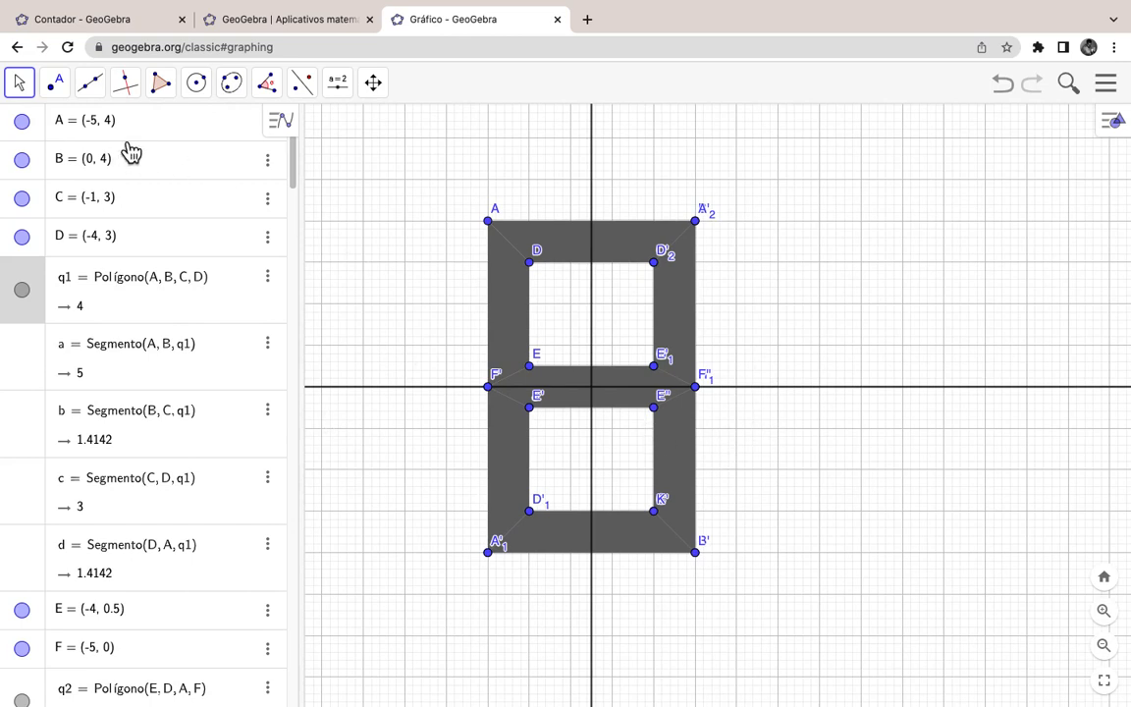
left_click(18, 83)
left_click(41, 134)
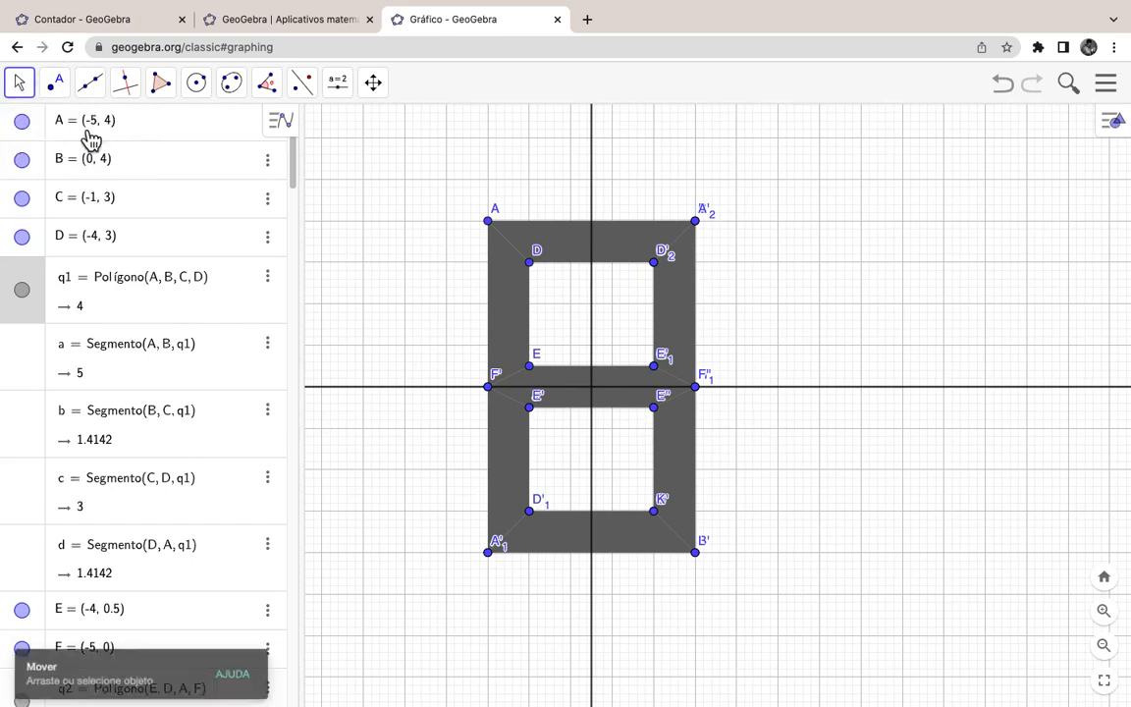
left_click(306, 95)
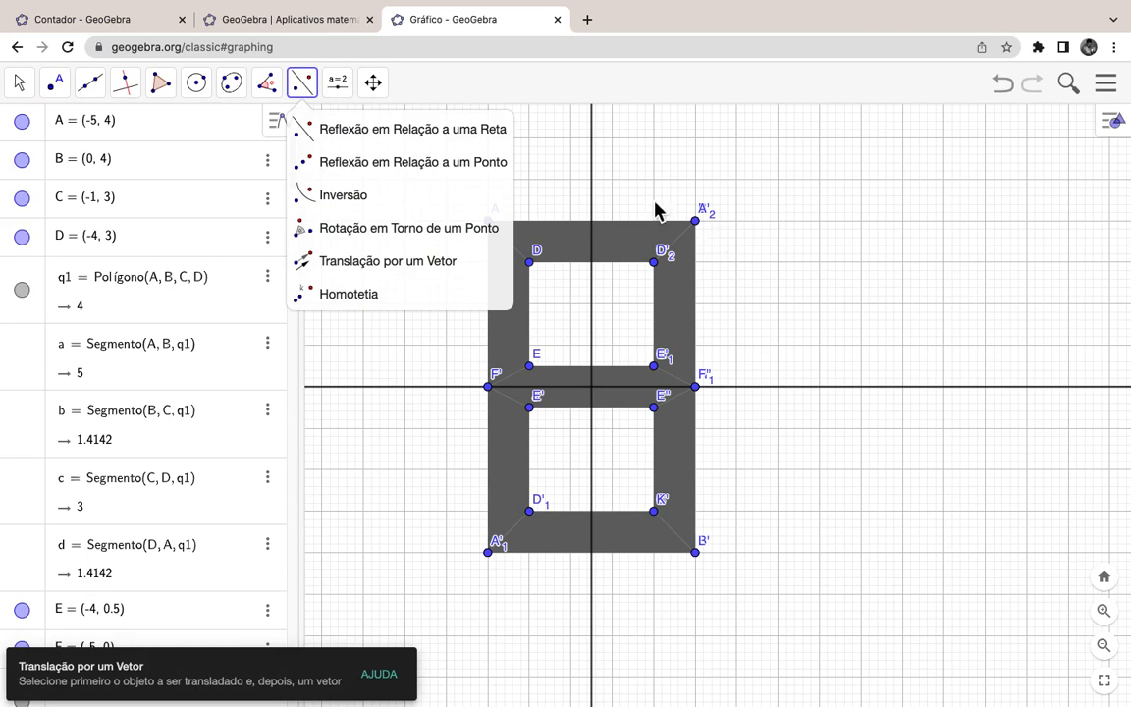
left_click(538, 52)
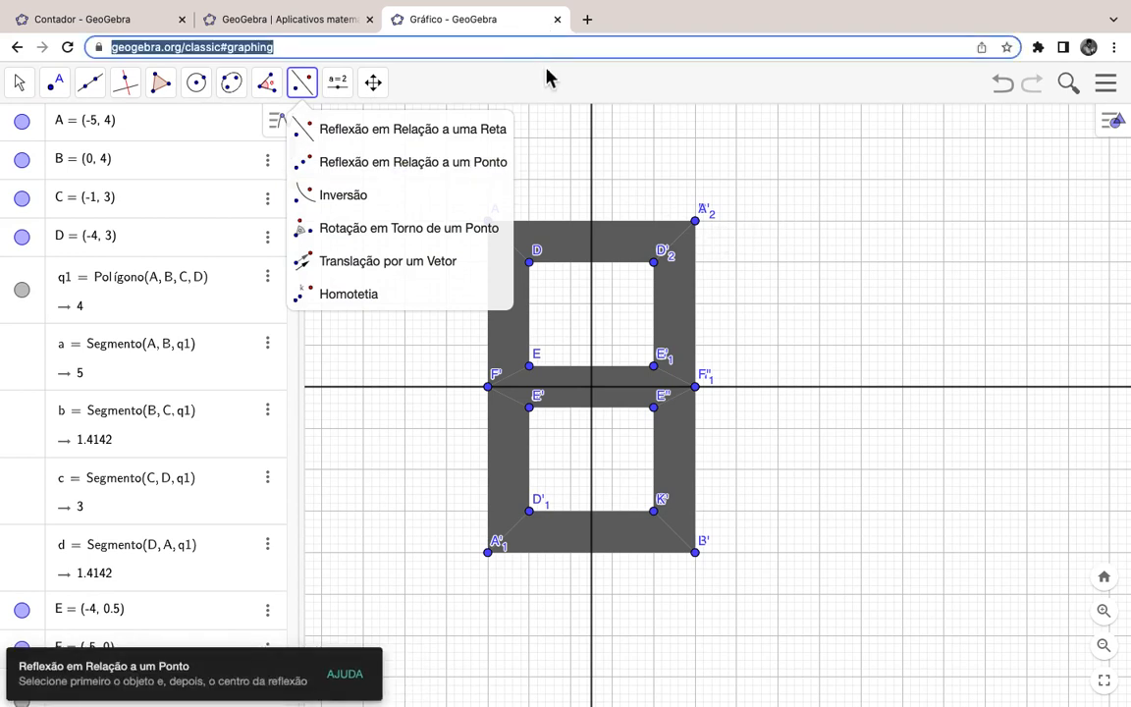
left_click(662, 122)
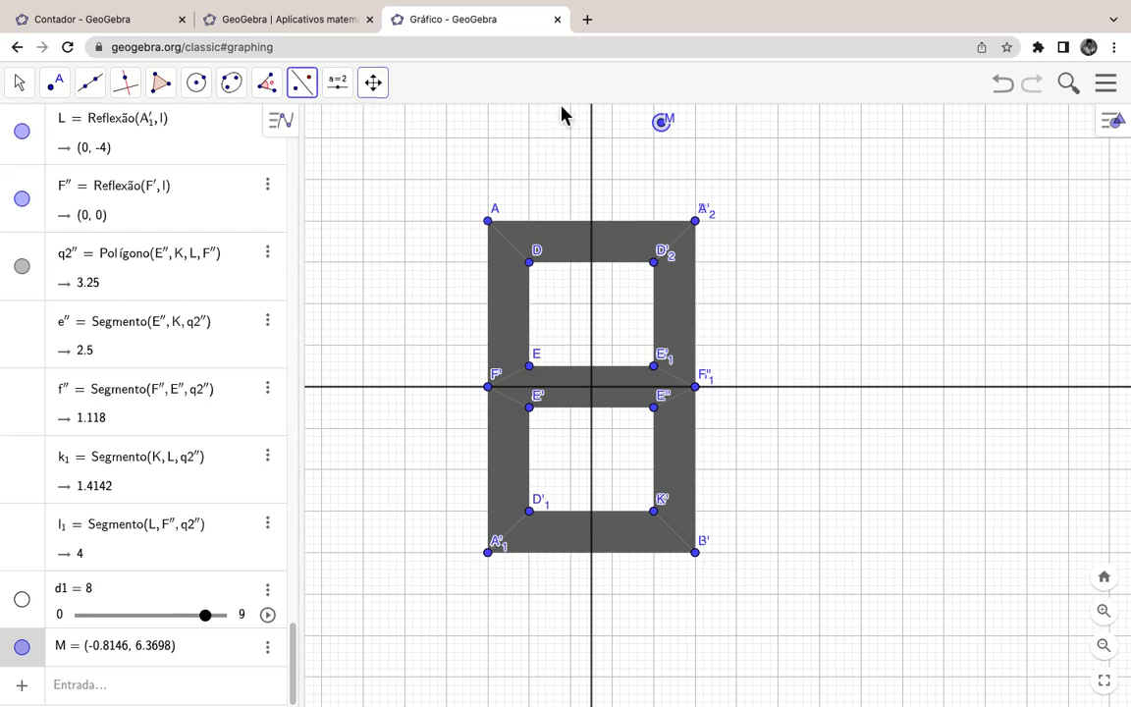
left_click(1005, 92)
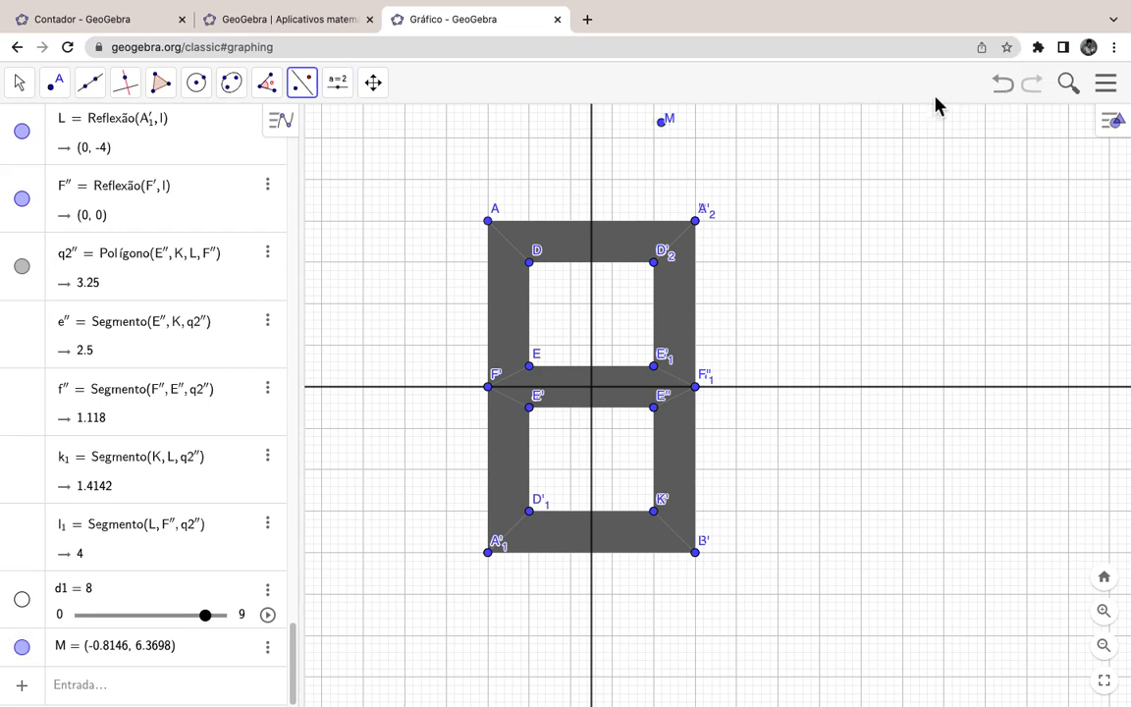
left_click(1005, 94)
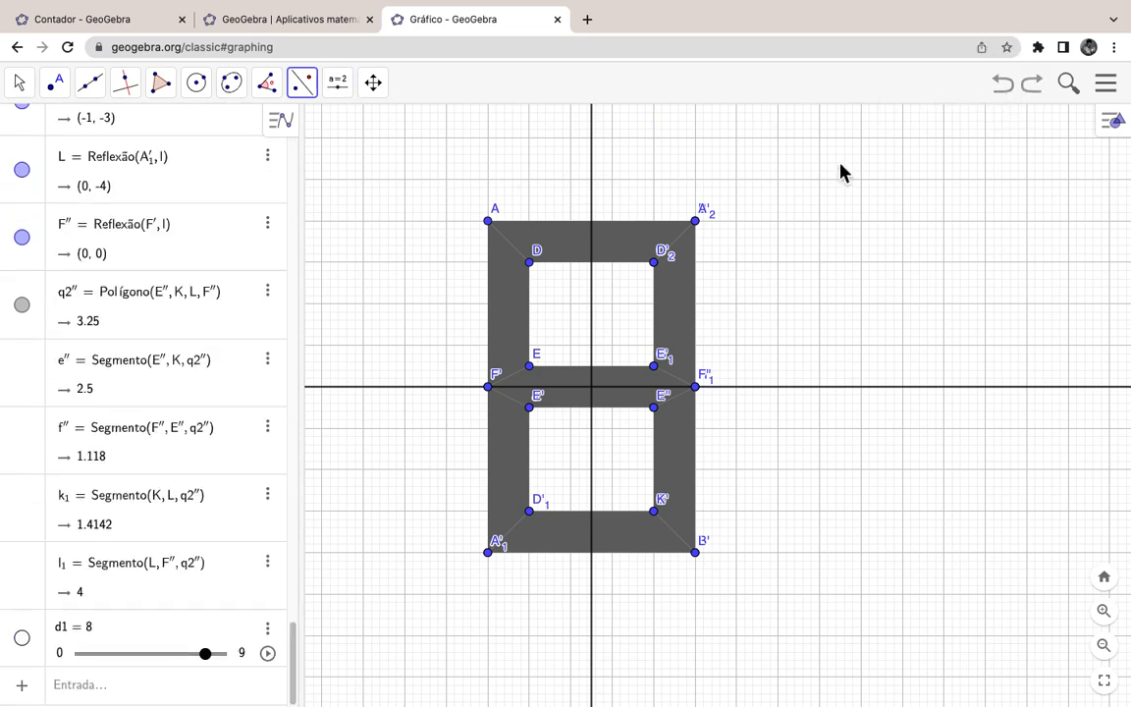
Step: Draw vector u from M(-5, 5) to N(2, 5) with the Vector tool
left_click(57, 93)
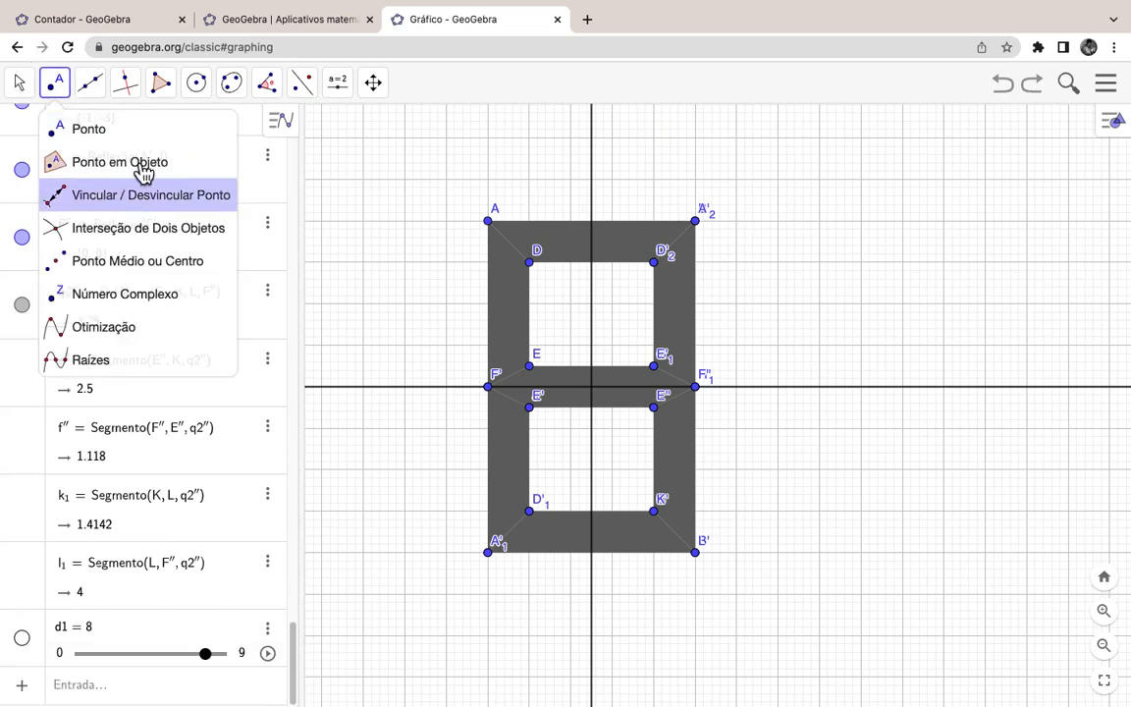
mouse_move(94, 84)
left_click(147, 295)
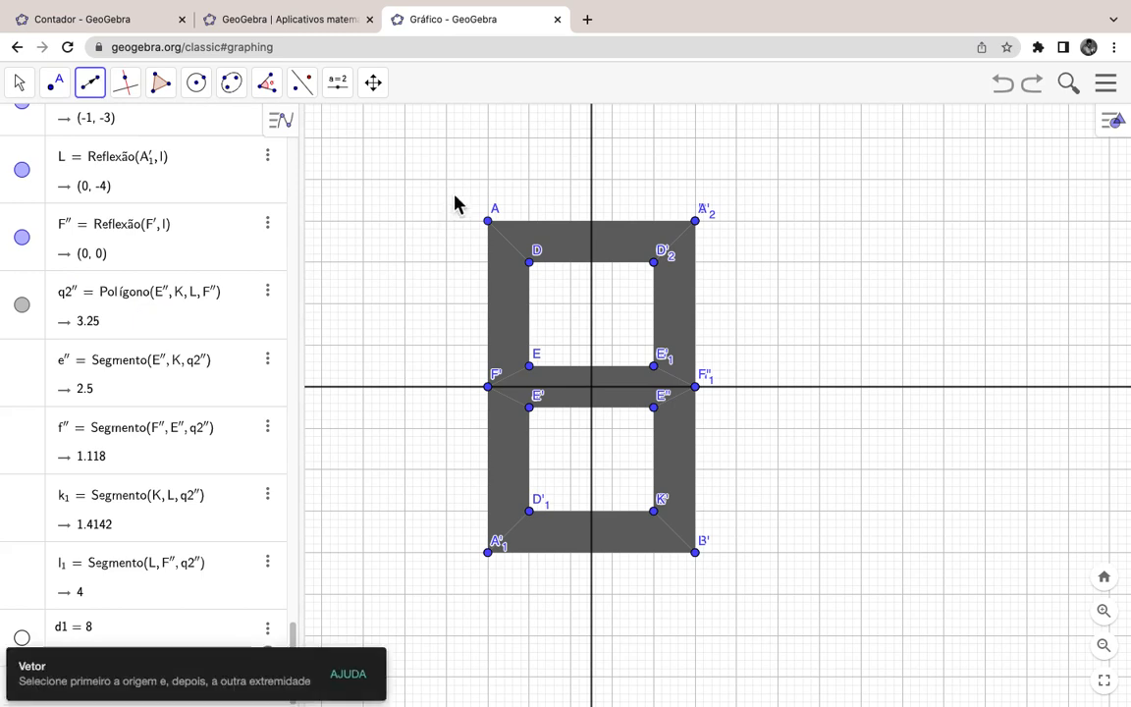
left_click(488, 180)
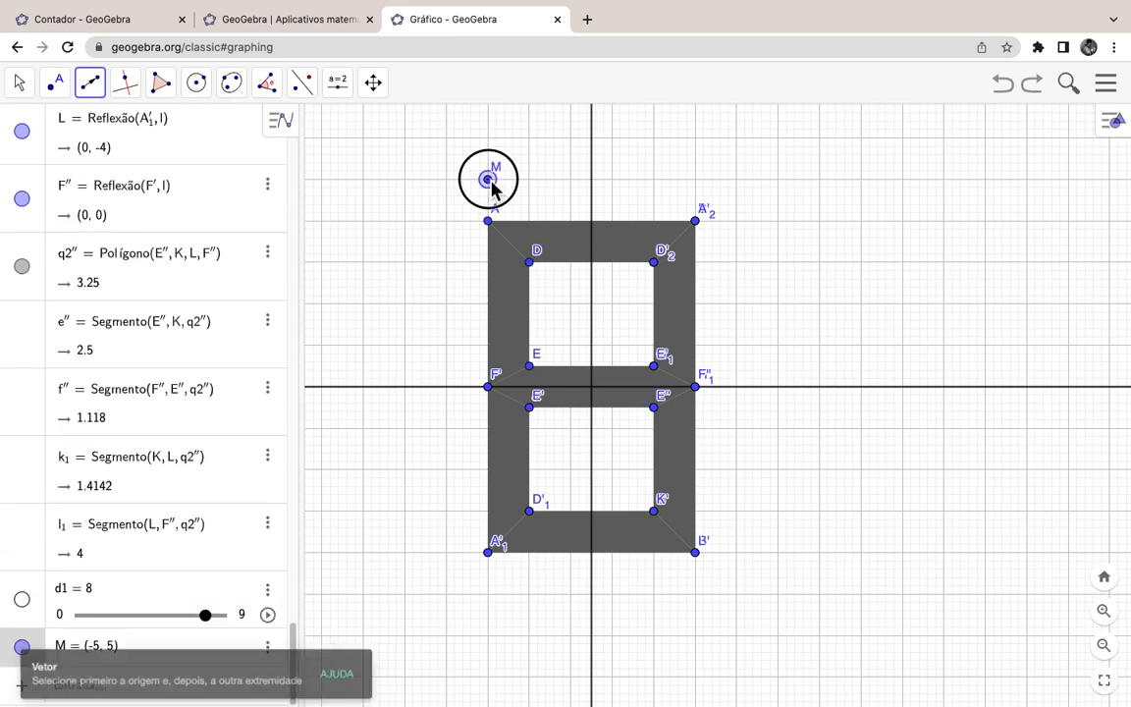
left_click(779, 179)
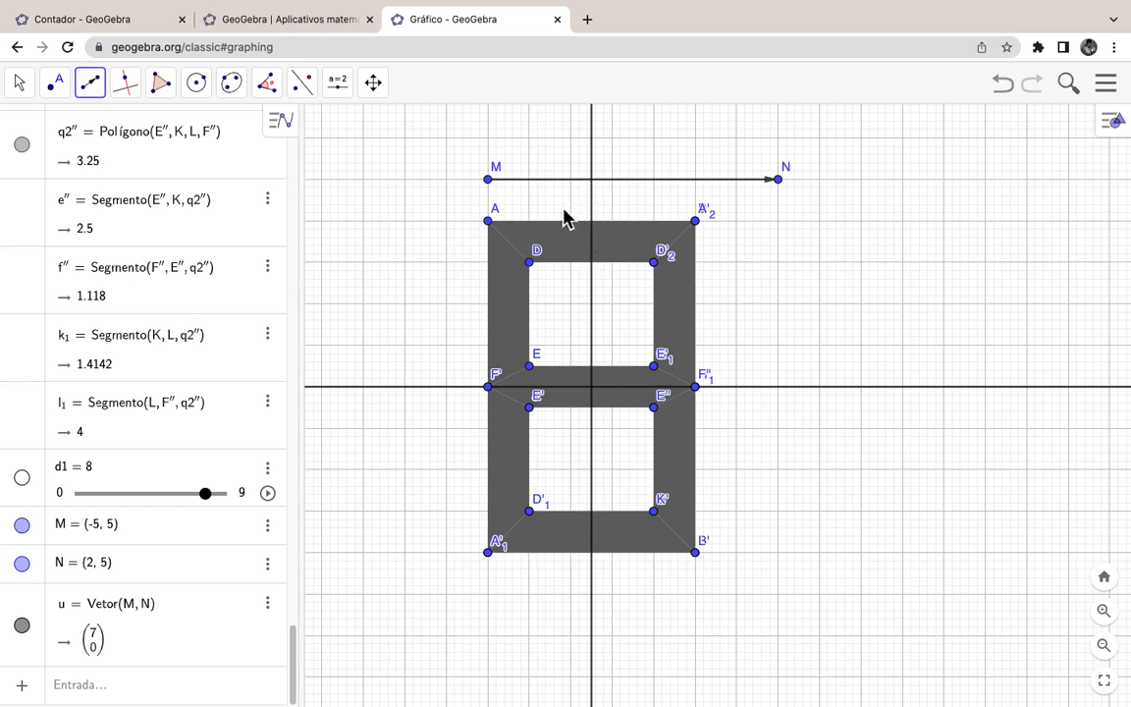
left_click(303, 87)
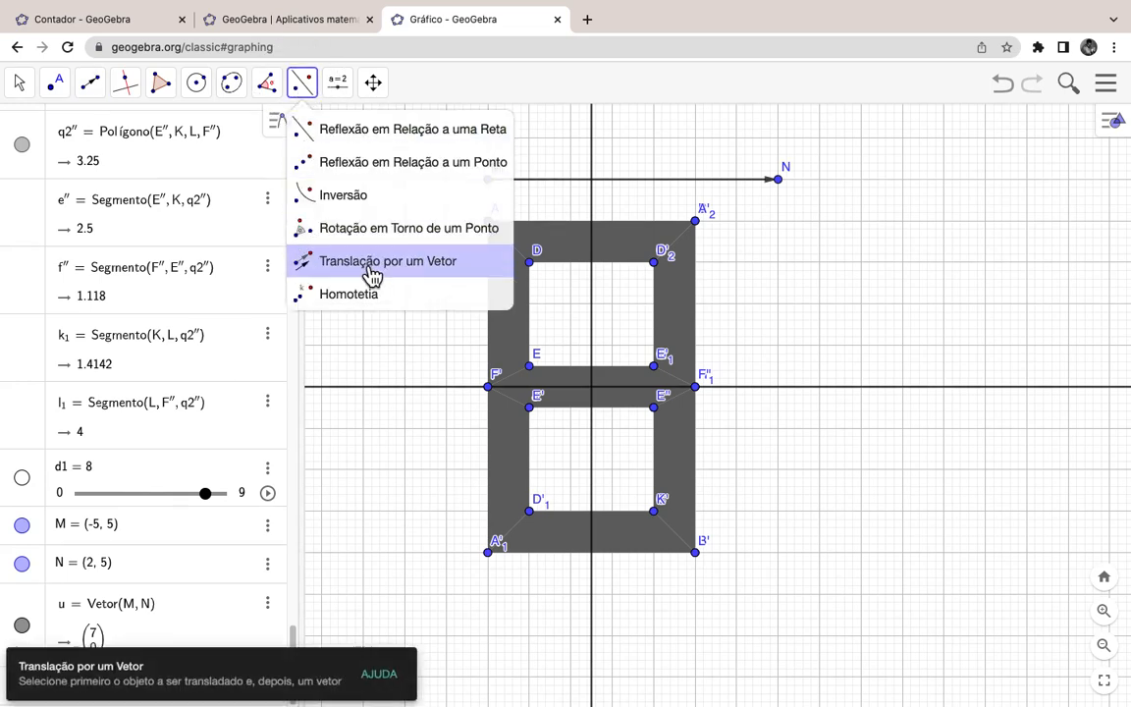
Step: Translate the top, upper-left, upper-right and middle bars by vector u
left_click(371, 273)
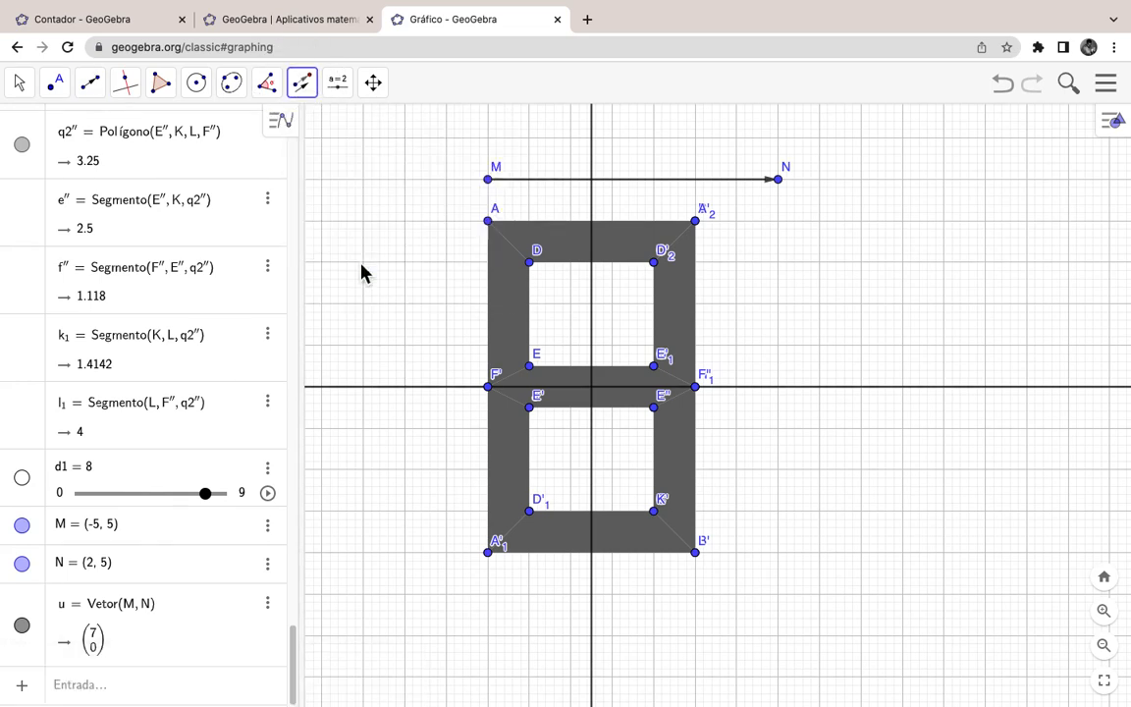
left_click(572, 251)
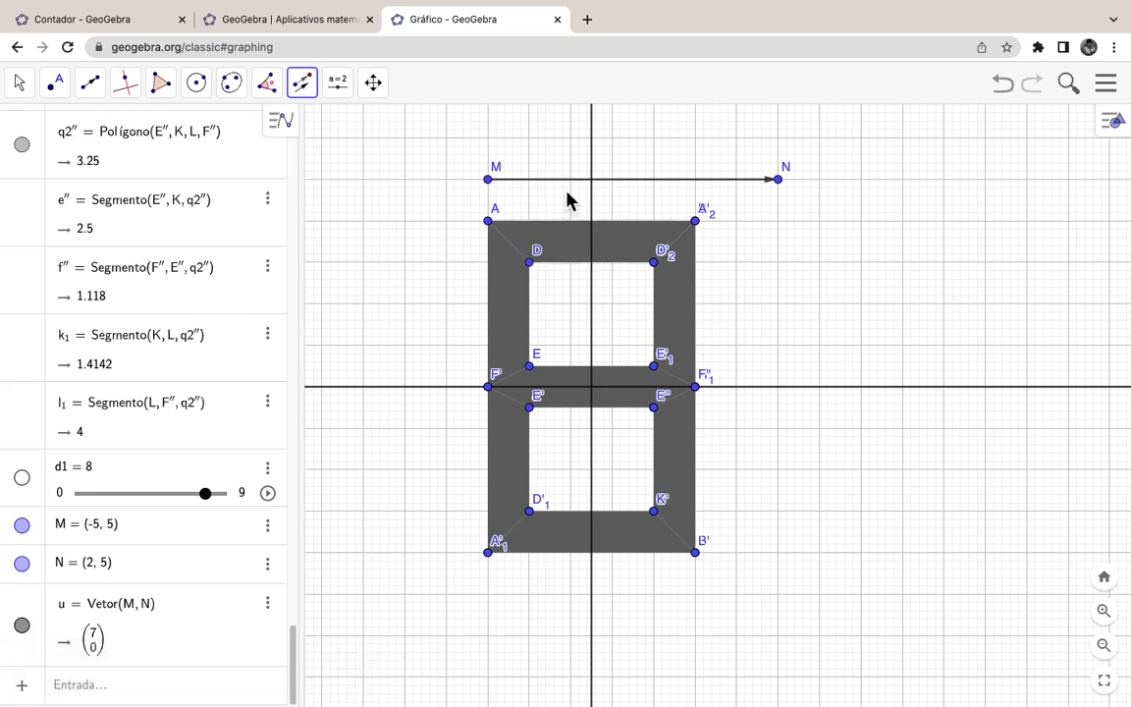
left_click(575, 193)
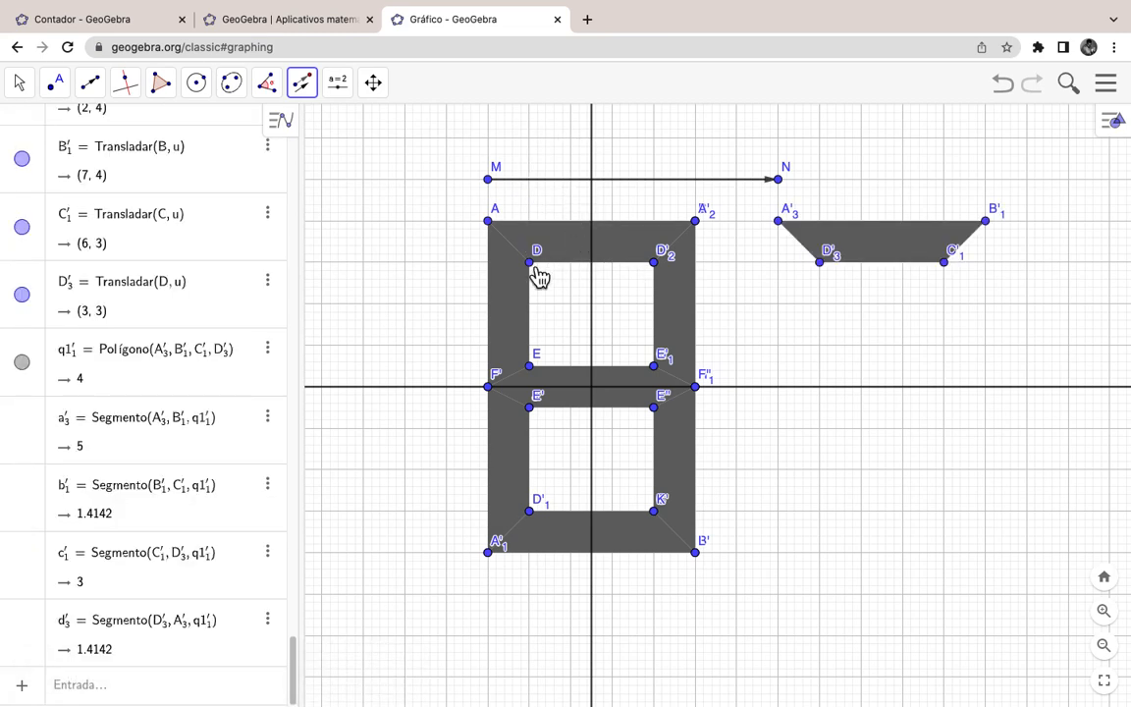
left_click(549, 186)
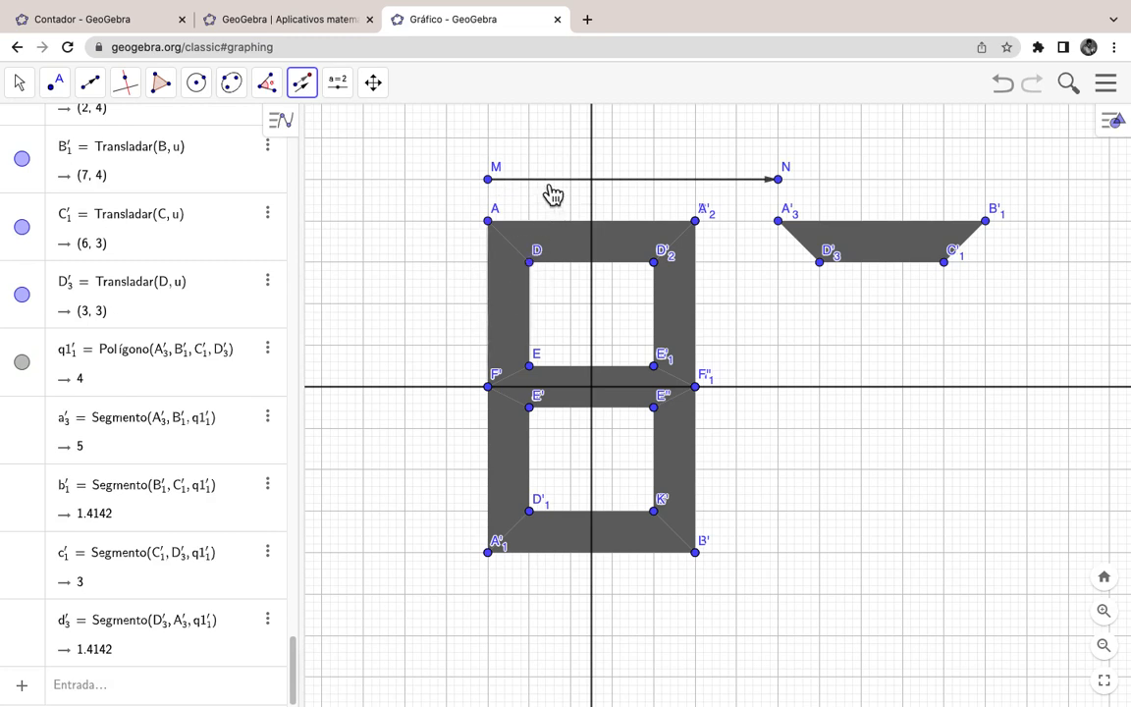
left_click(671, 304)
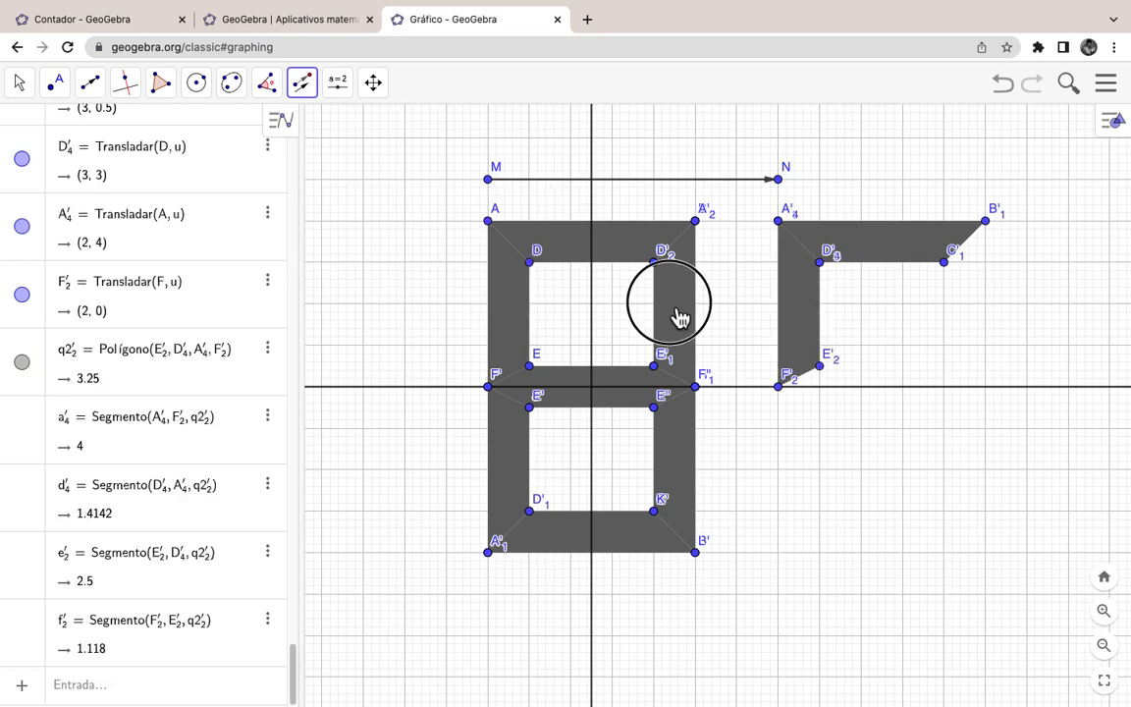
left_click(678, 185)
left_click(555, 383)
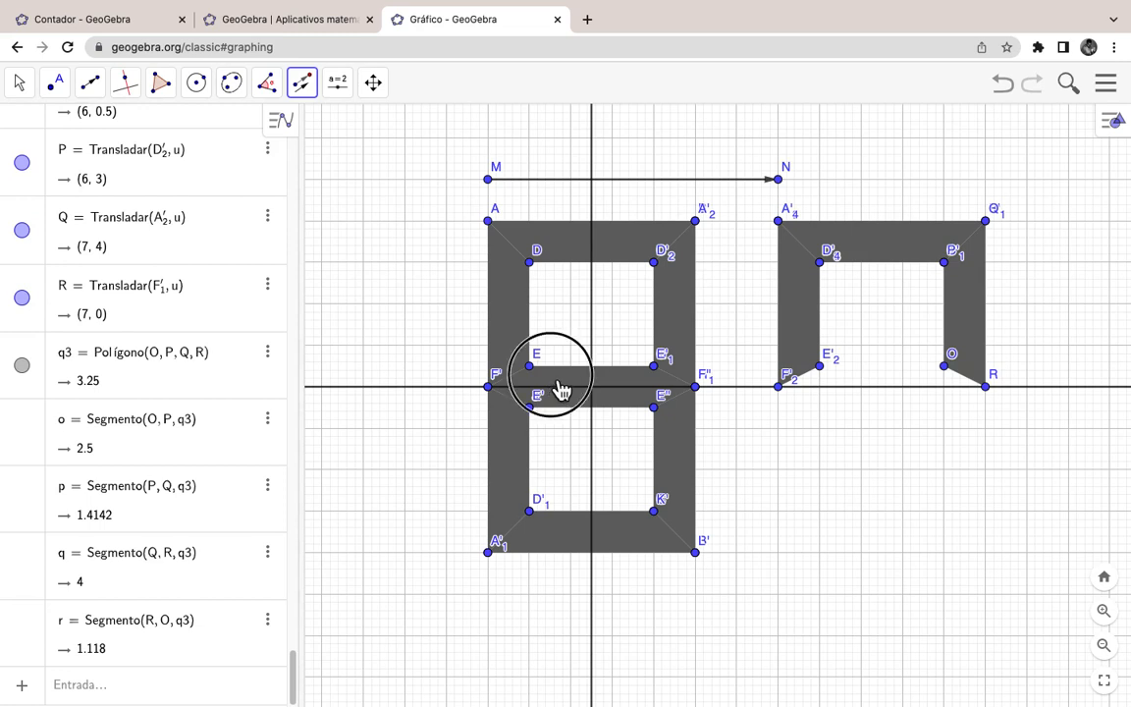
left_click(633, 183)
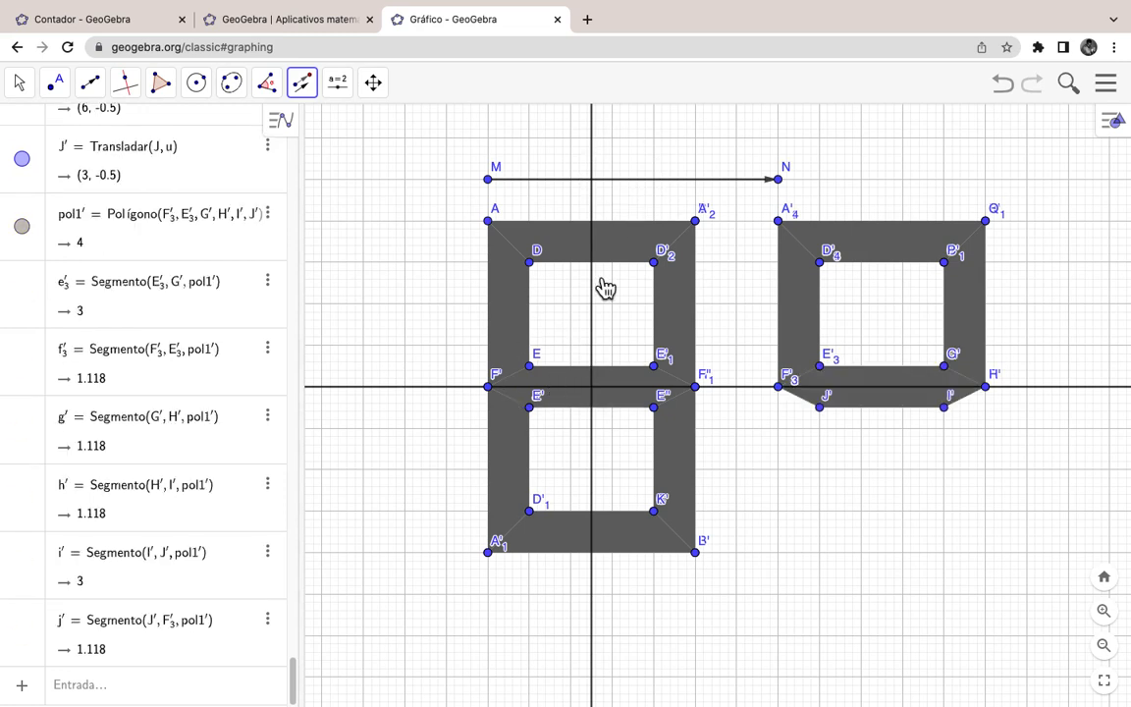
Step: Translate the lower-left, lower-right and bottom bars by u, completing the right-hand 8
left_click(637, 181)
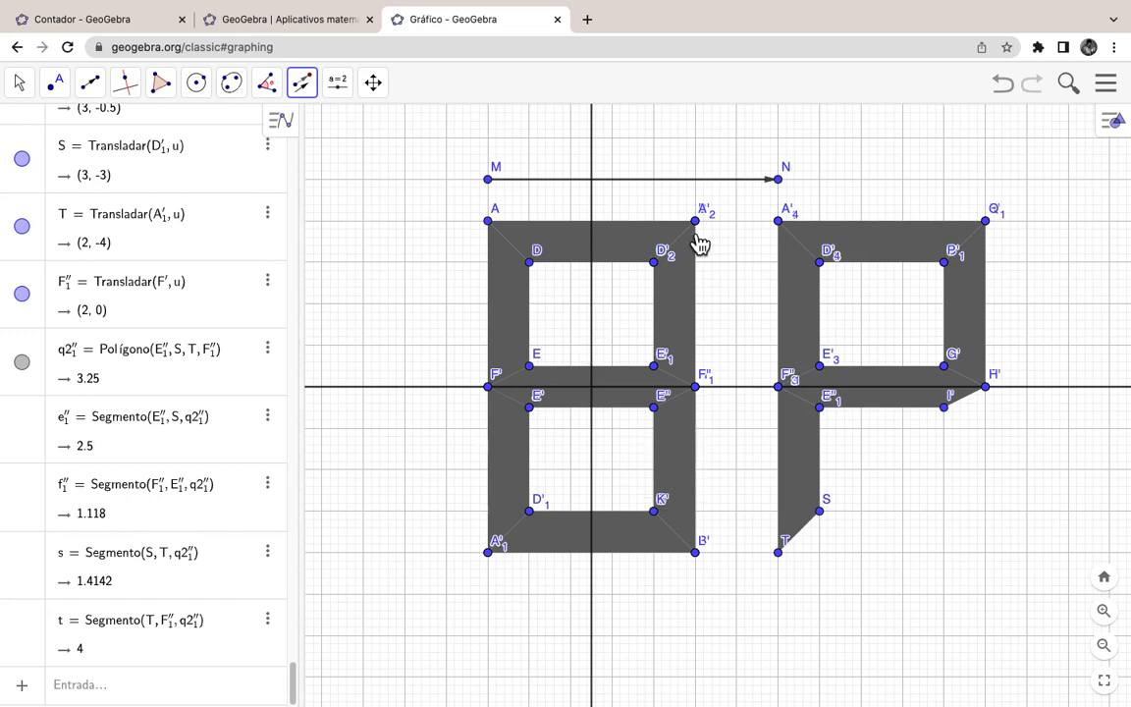
left_click(693, 186)
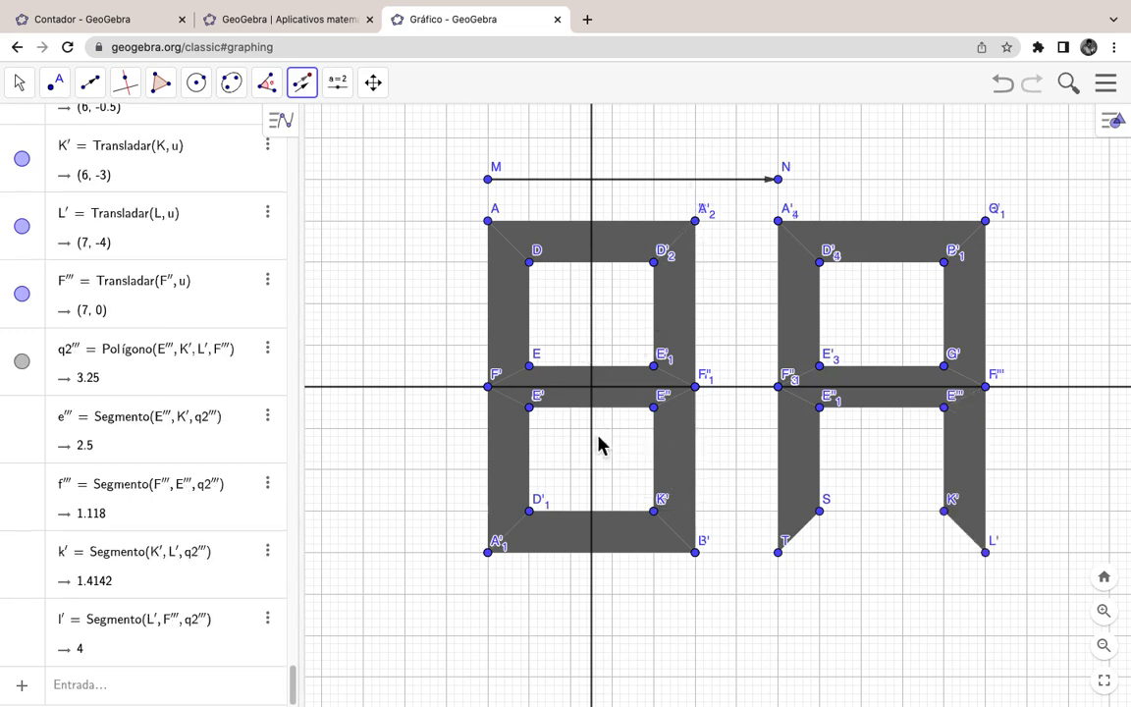
left_click(616, 536)
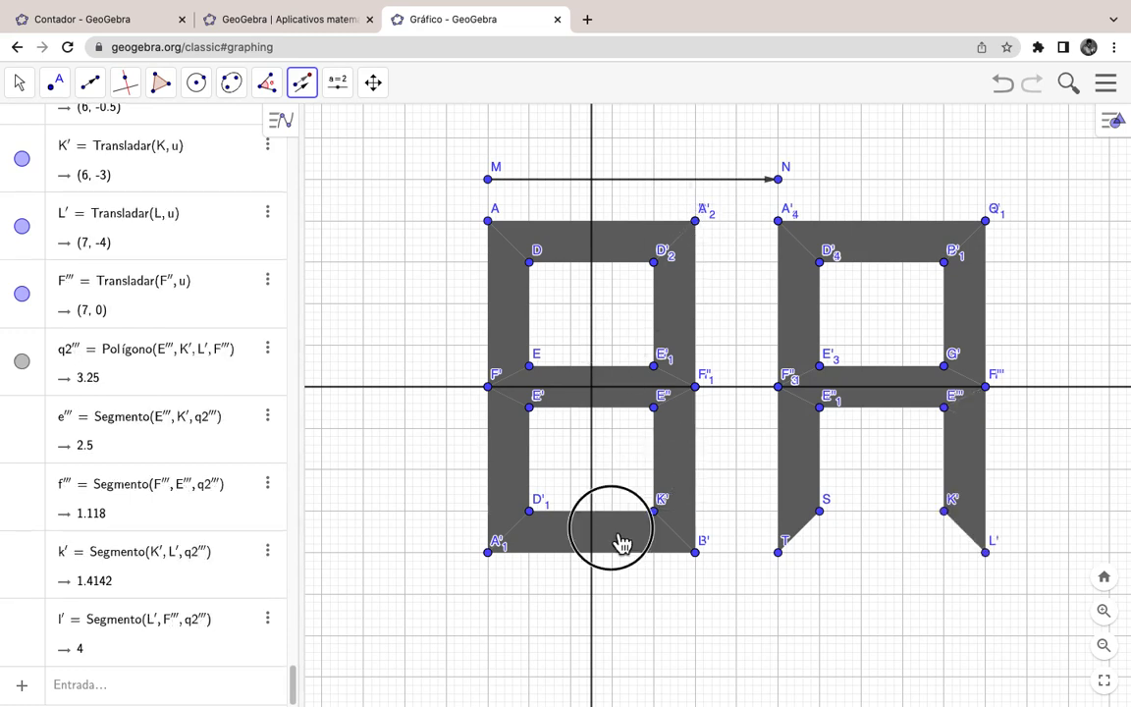
left_click(670, 192)
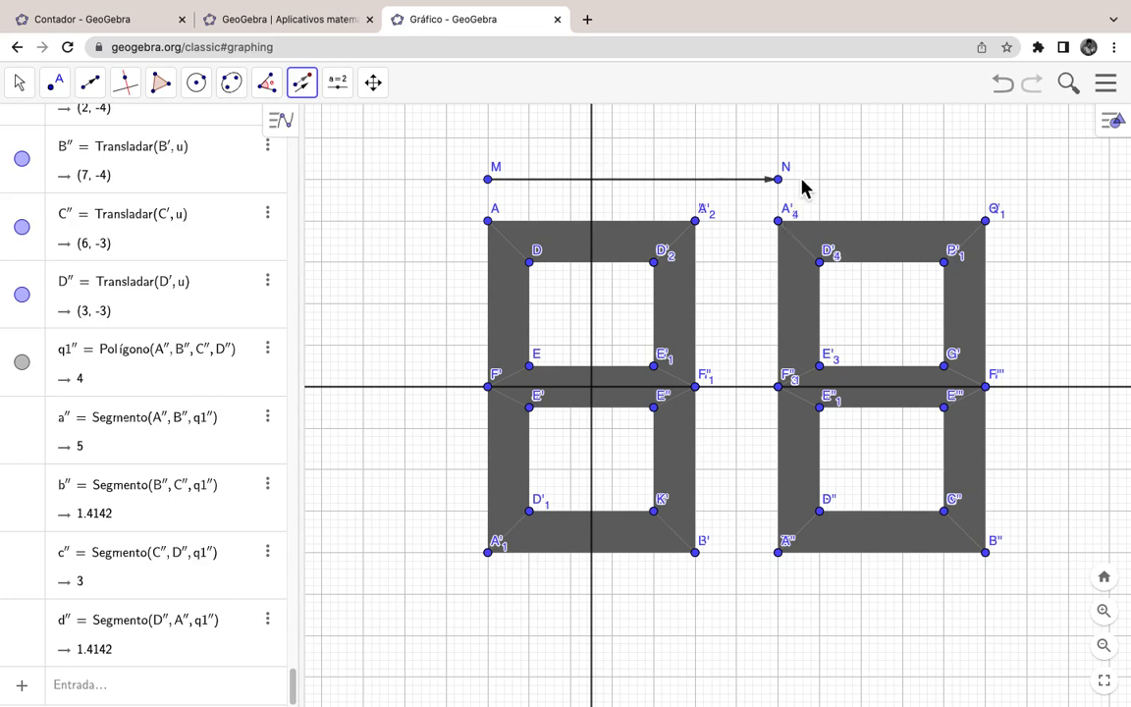
left_click(20, 82)
left_click(35, 127)
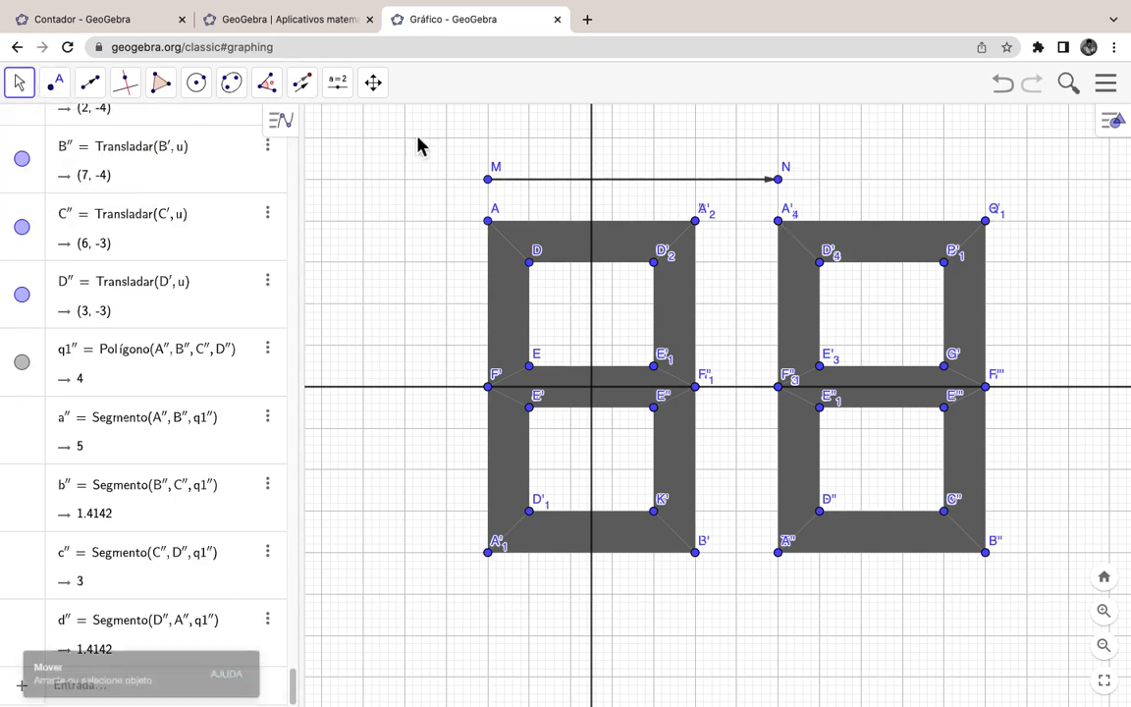
Step: Drag point N to (1, 5) so vector u is 6 units and the copy abuts the original
left_click_drag(783, 186, 747, 199)
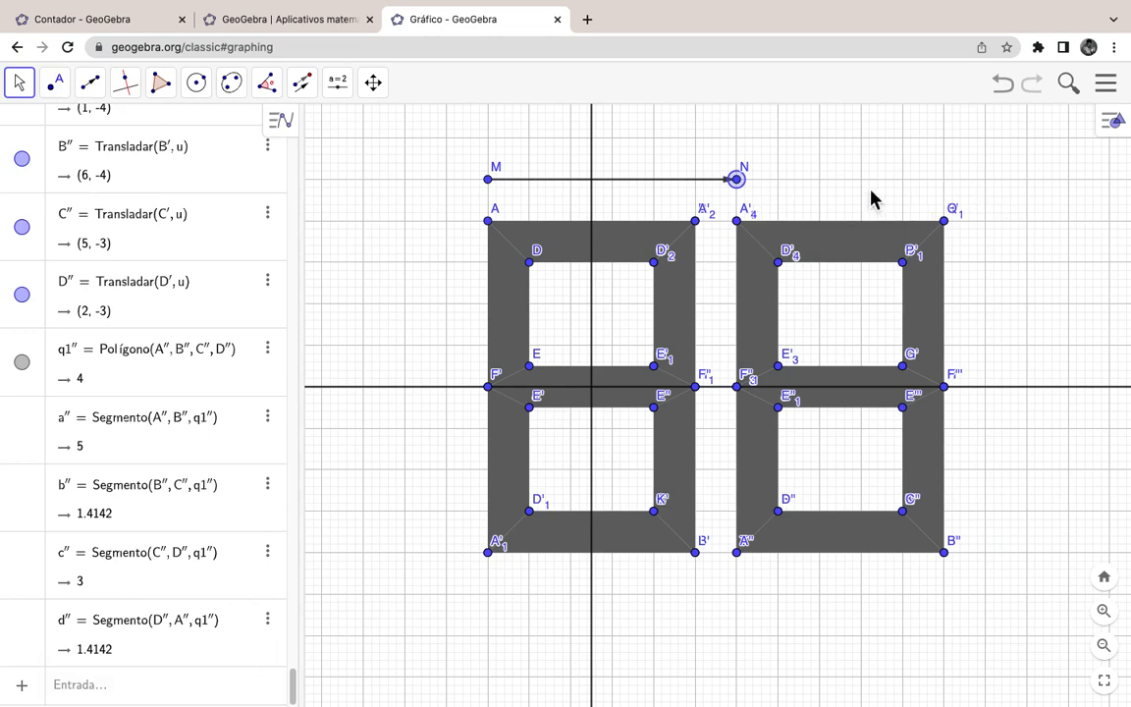
left_click(20, 86)
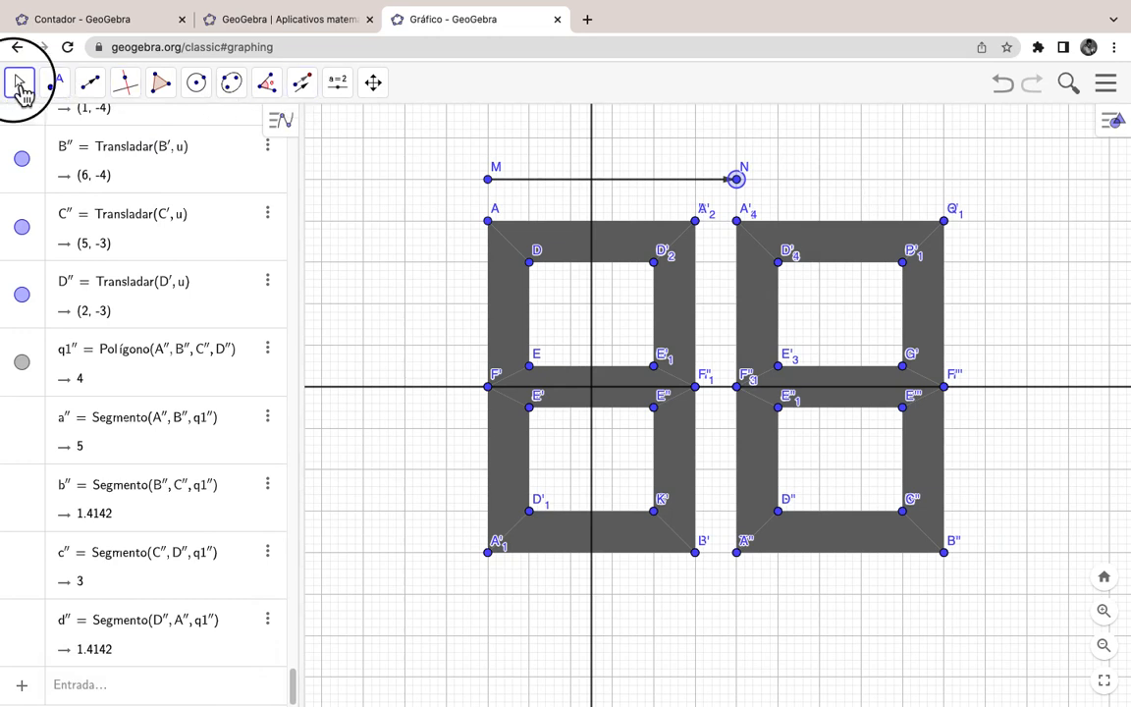
left_click(33, 131)
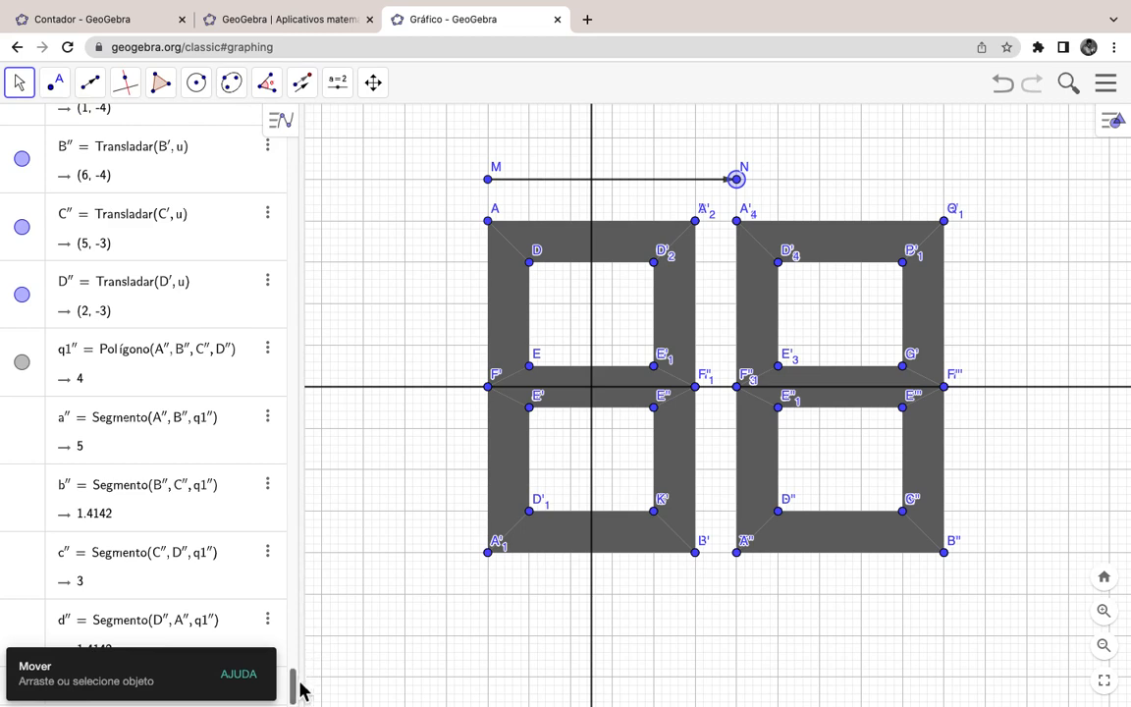
mouse_move(295, 678)
left_mouse_down()
mouse_move(300, 616)
mouse_move(295, 702)
left_mouse_up()
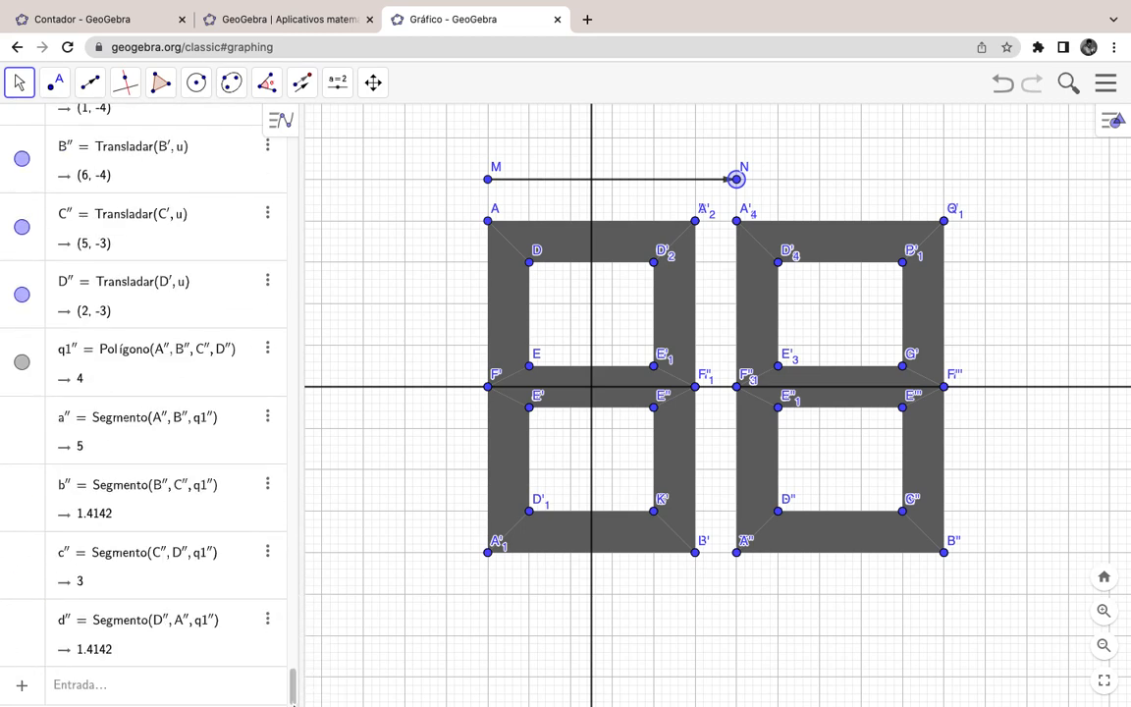
Step: Create slider d0 = 1, give it a 0 to 9 range, and drag it to 0
left_click(106, 700)
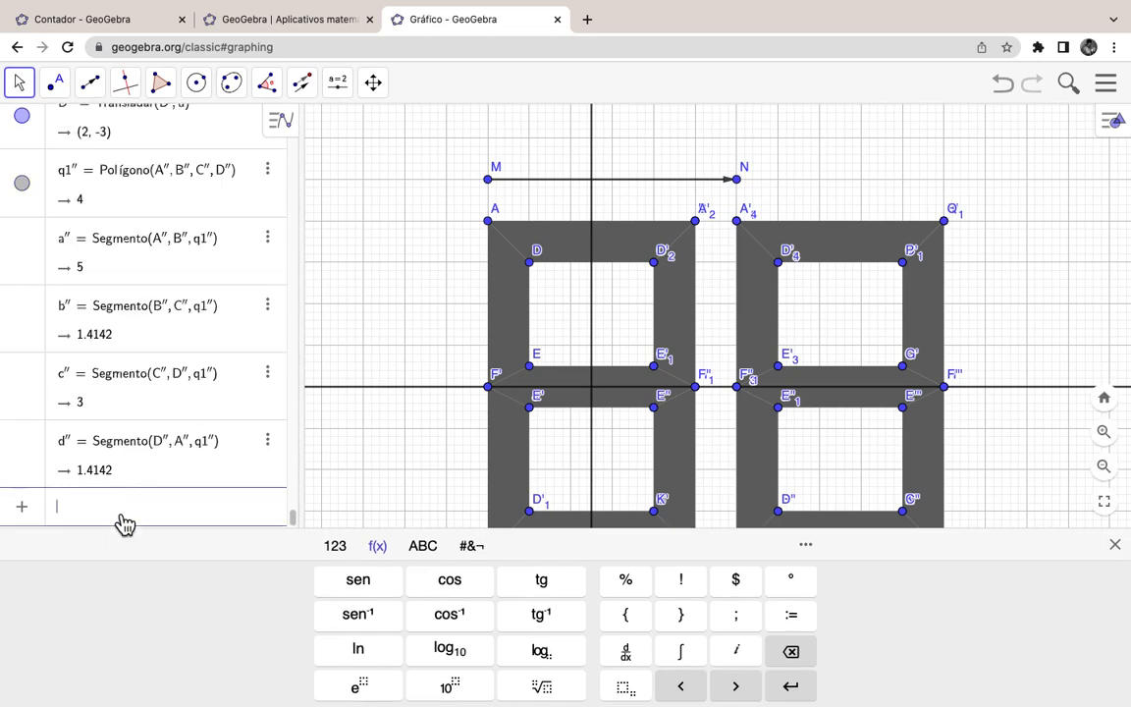
type("d")
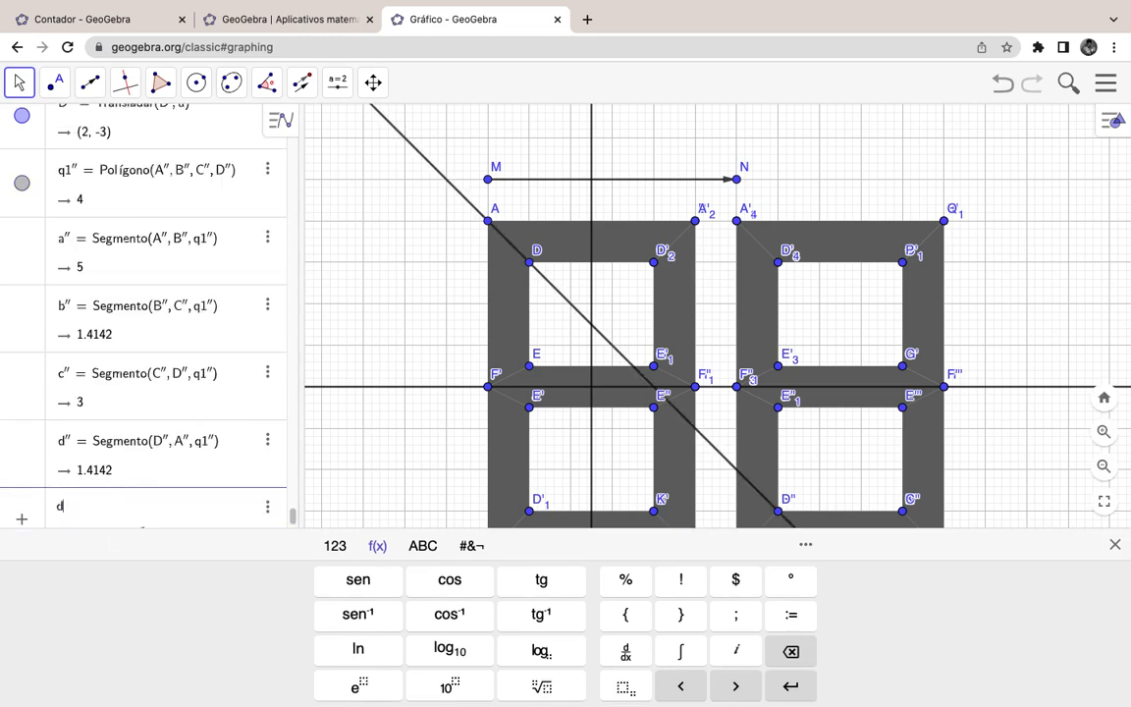
type("0 ")
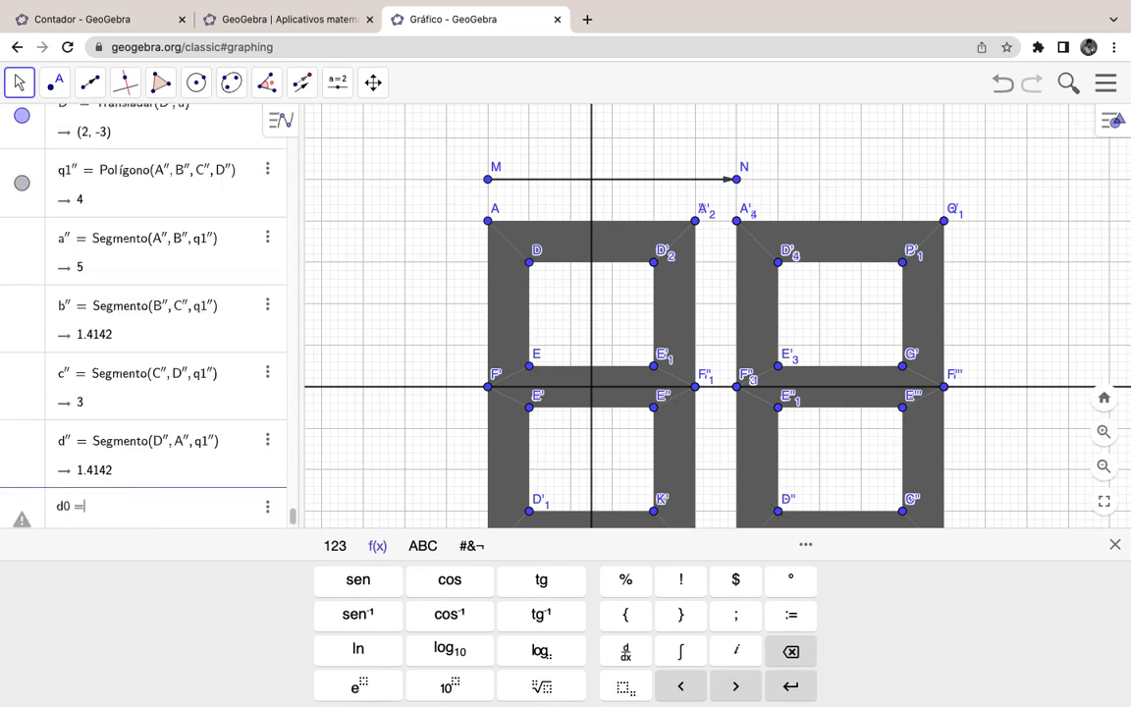
type("= 1")
key("Return")
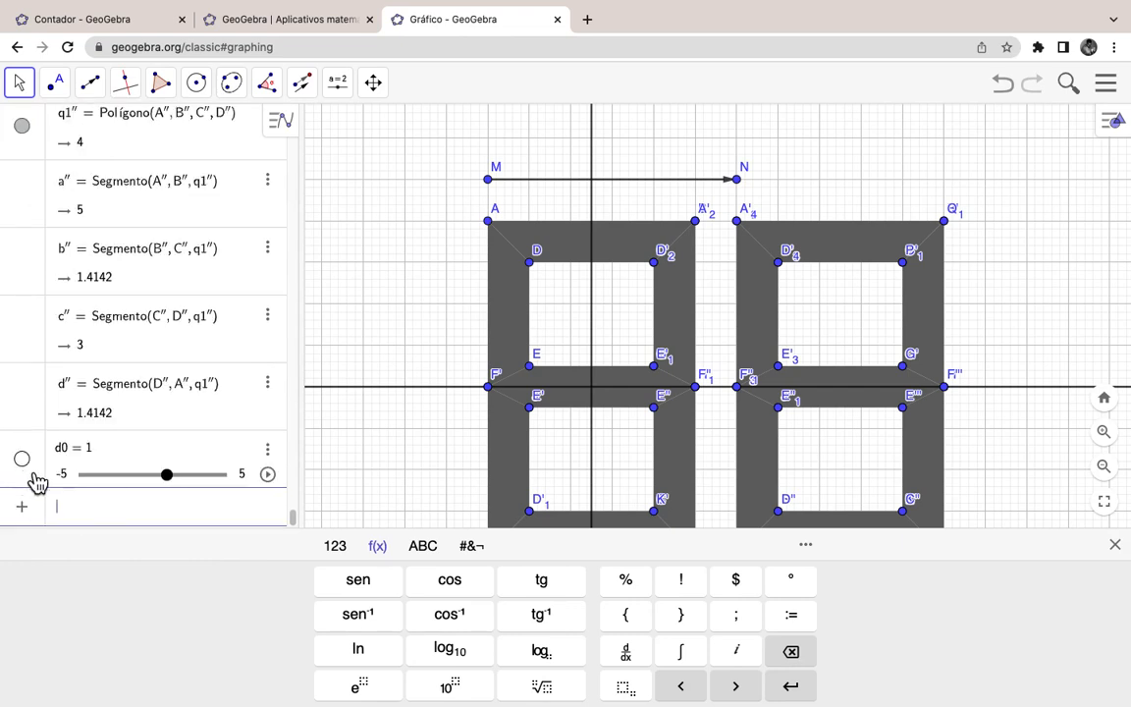
left_click(71, 476)
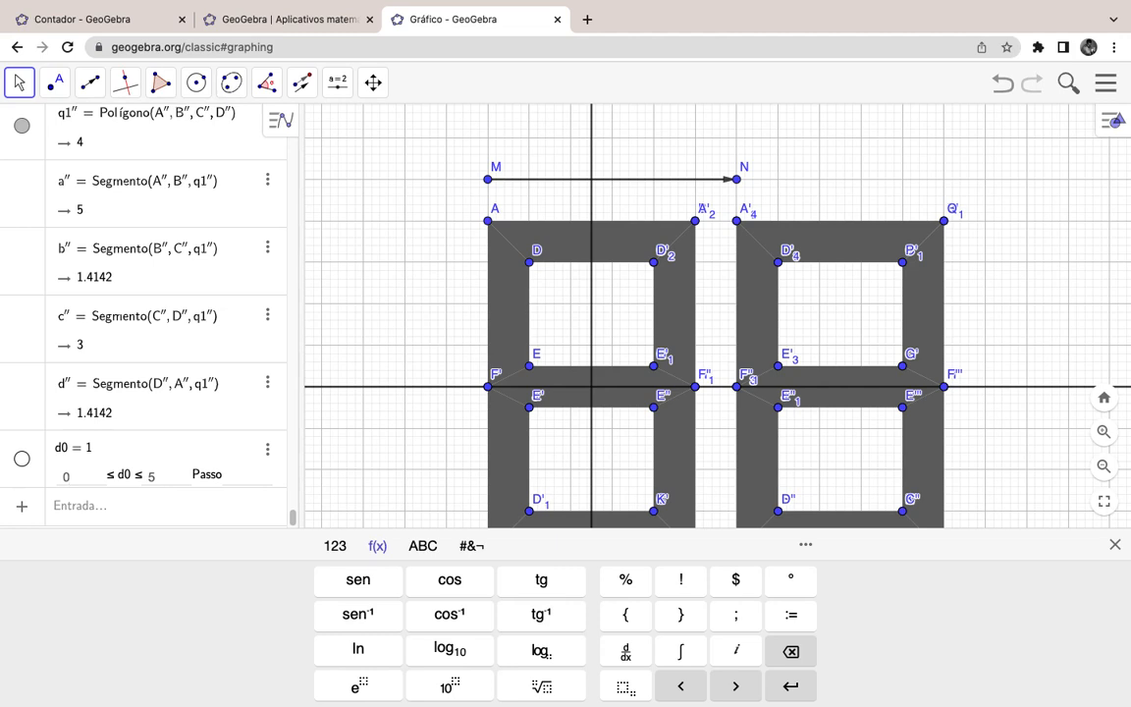
left_click(167, 476)
left_click(231, 475)
key("Return")
left_click_drag(134, 654, 105, 668)
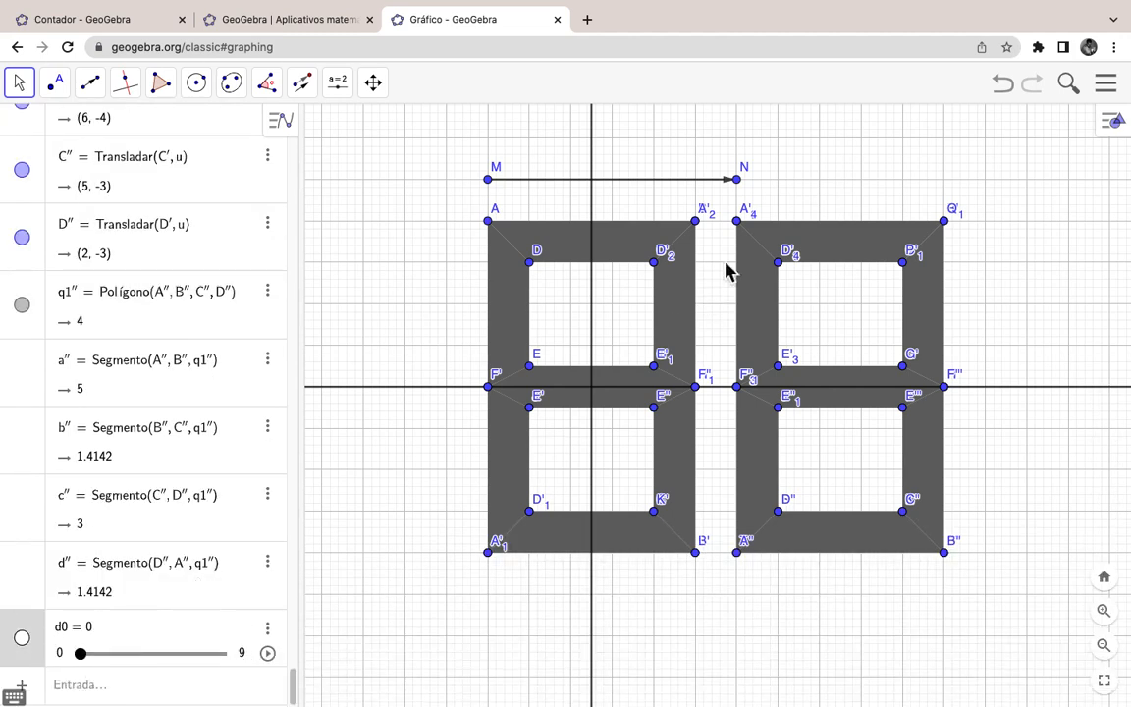
right_click(825, 248)
left_click(898, 441)
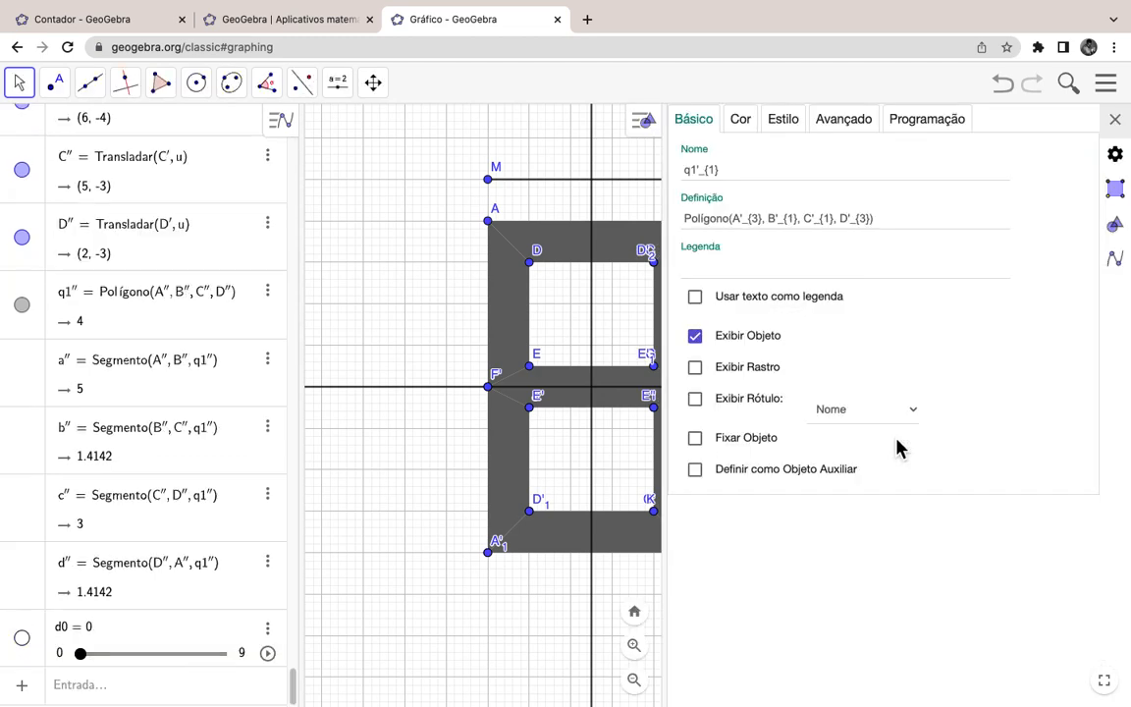
left_click(823, 125)
left_click(709, 171)
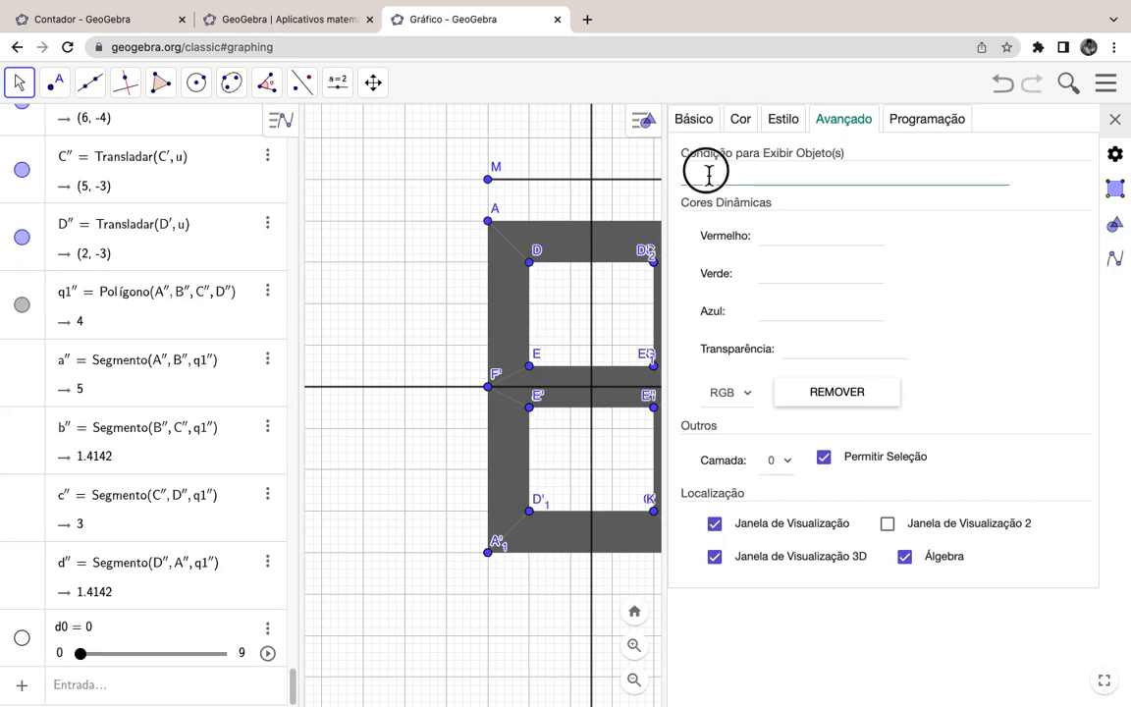
left_click(1115, 119)
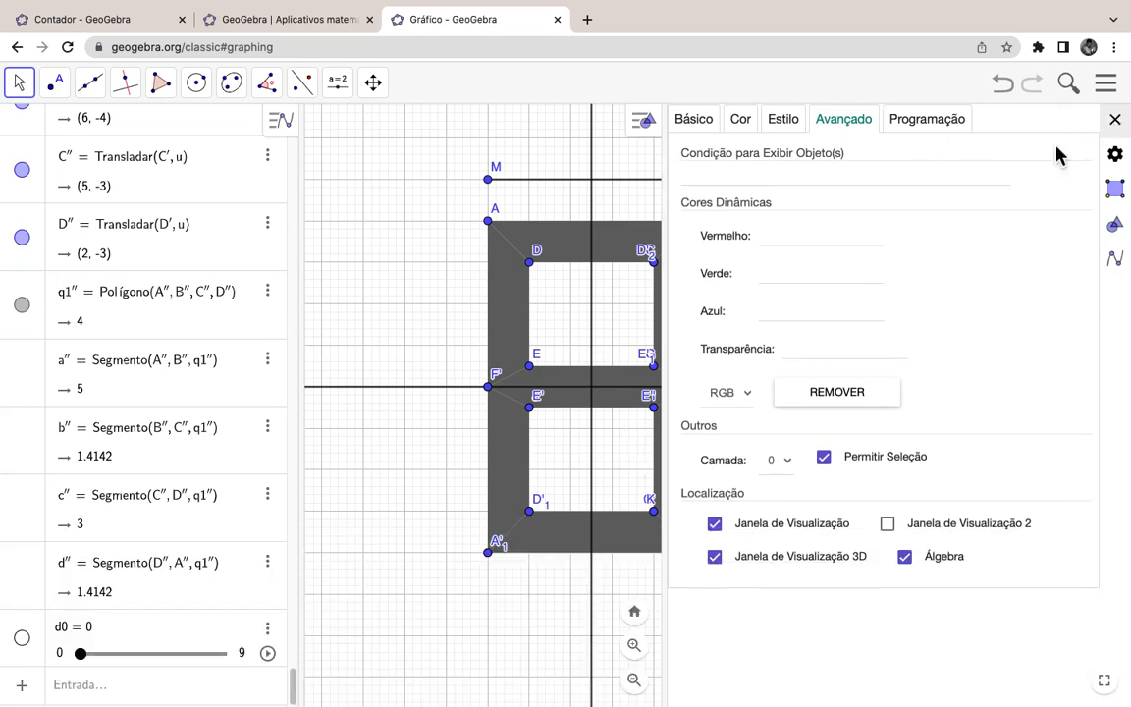
Step: Copy the left digit's top bar q1 show condition from its Advanced settings
right_click(631, 247)
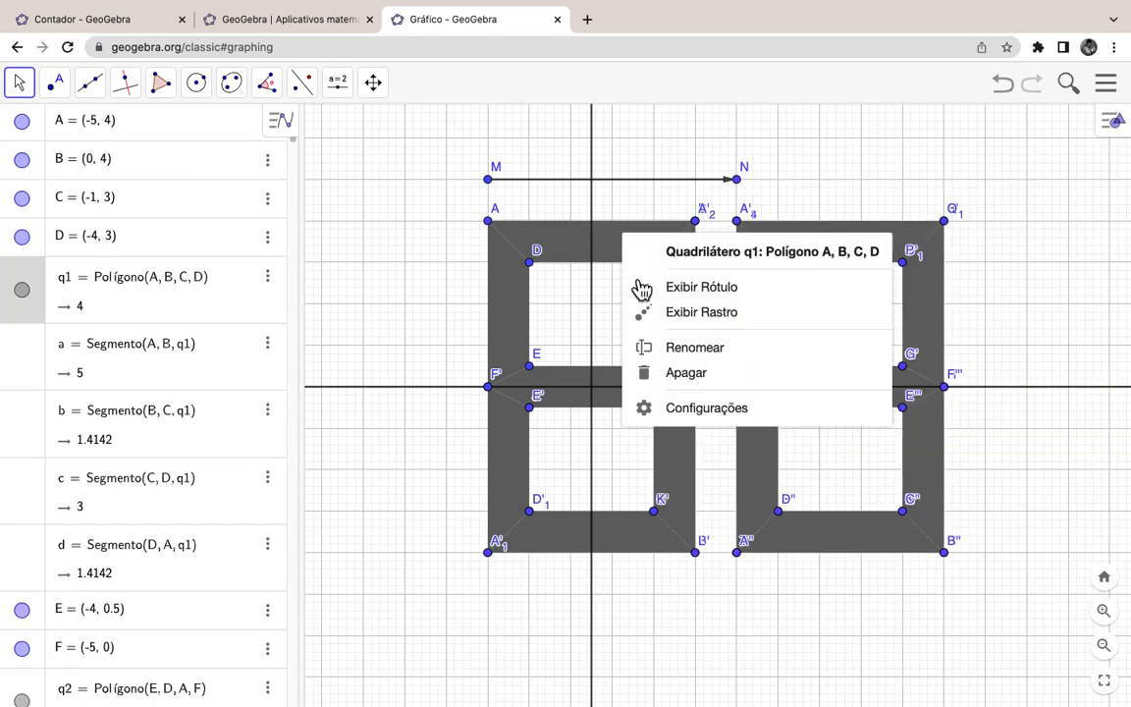
left_click(706, 409)
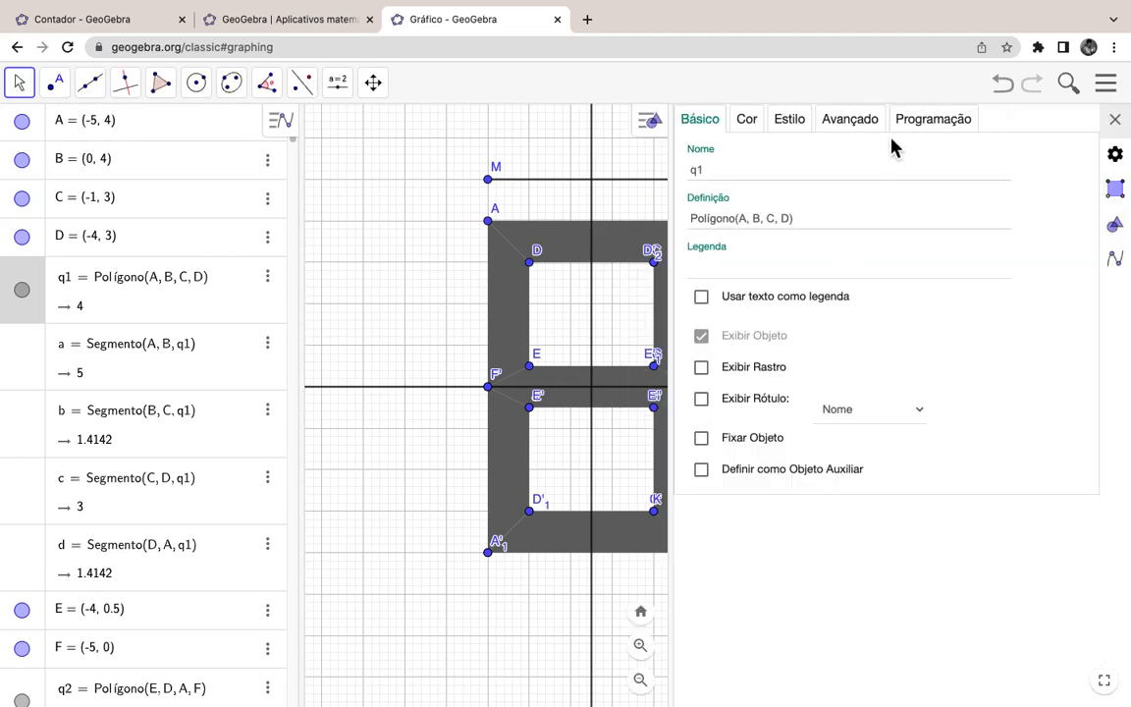
left_click(857, 127)
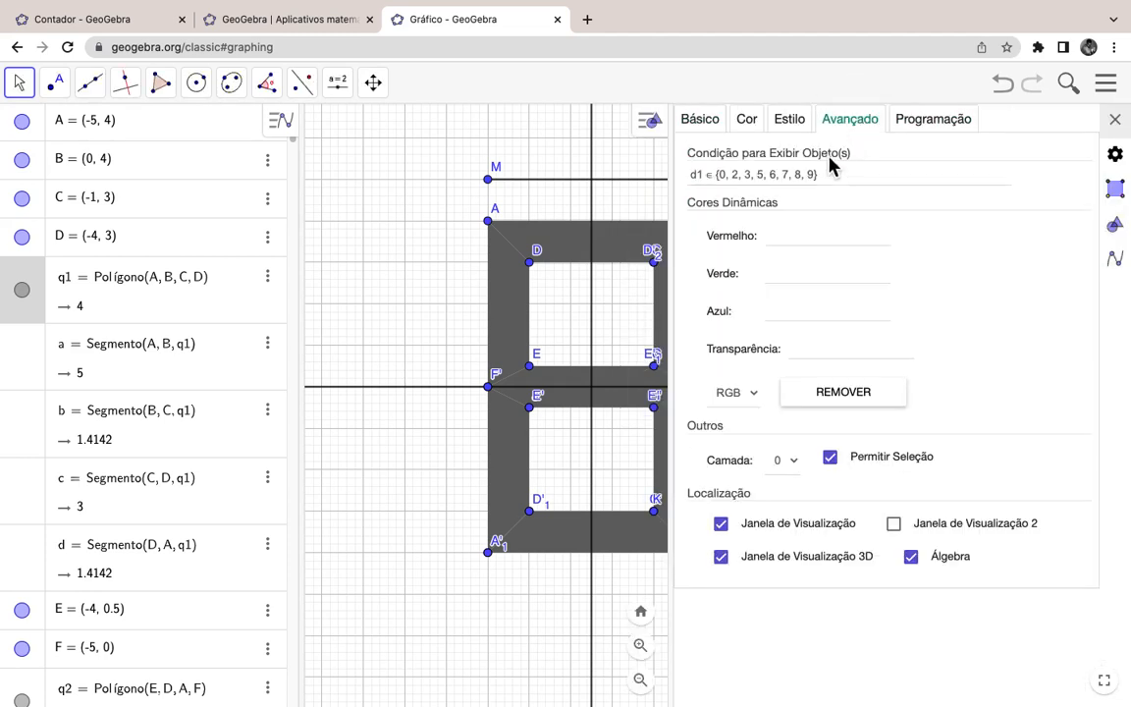
left_click(758, 175)
key("super+c")
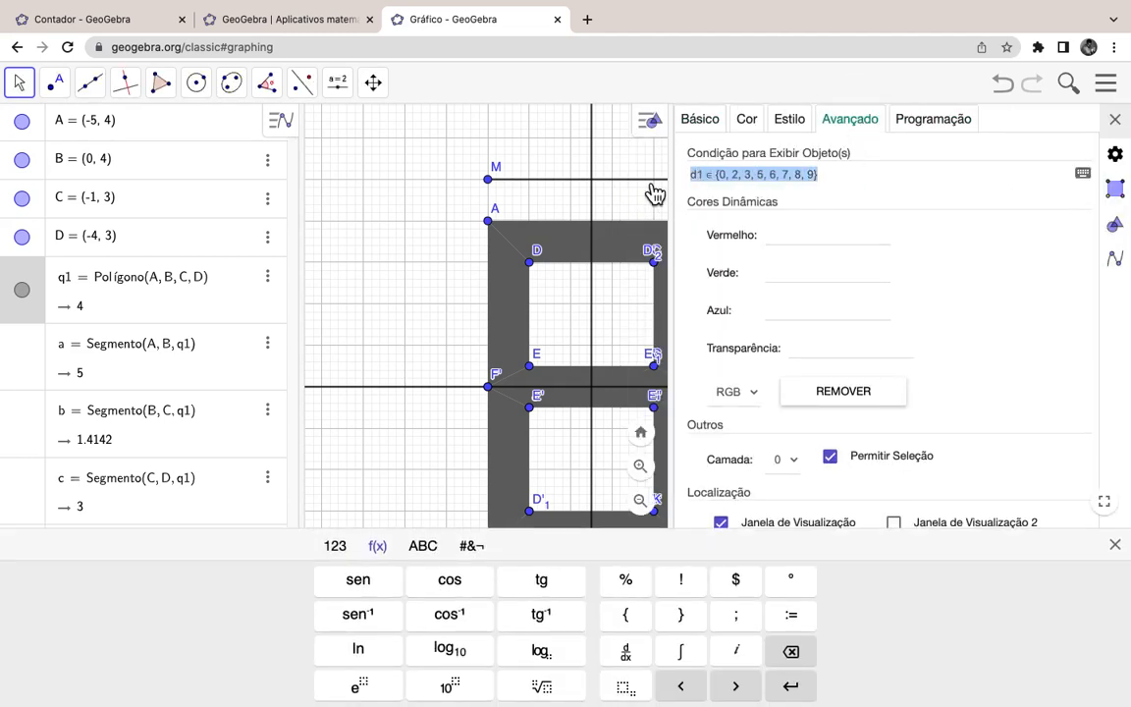
left_click(1114, 119)
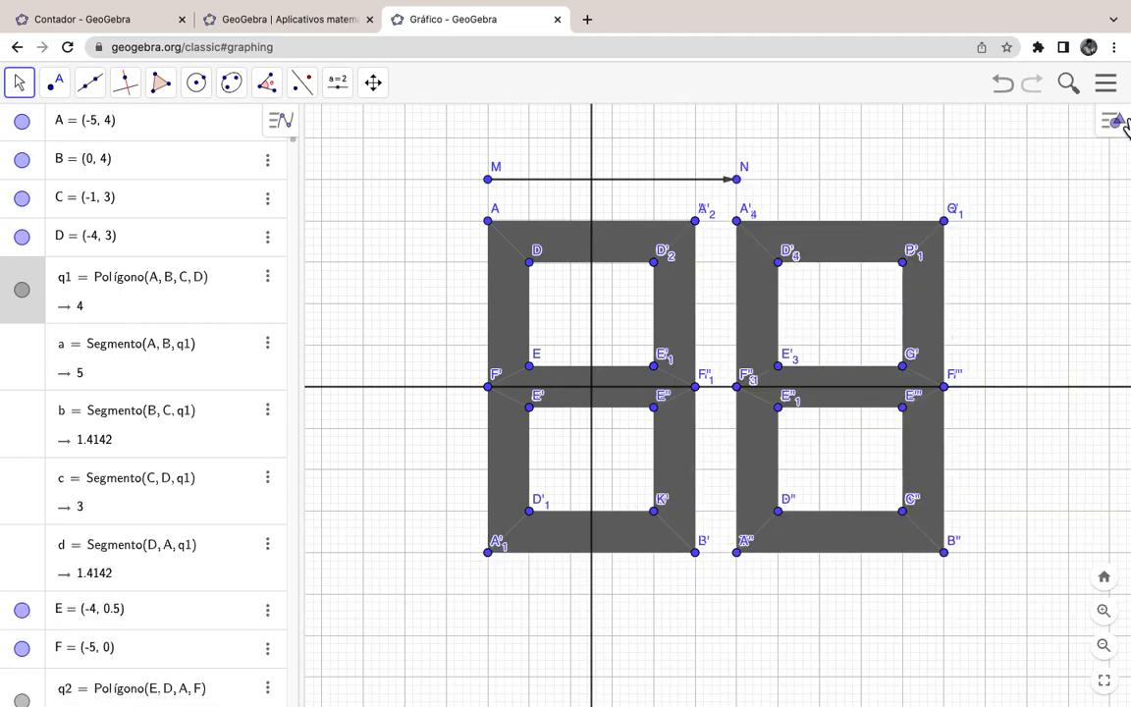
Step: Paste it into q1'_1's condition as d0 ∈ {0, 2, 3, 5, 6, 7, 8, 9}
right_click(833, 245)
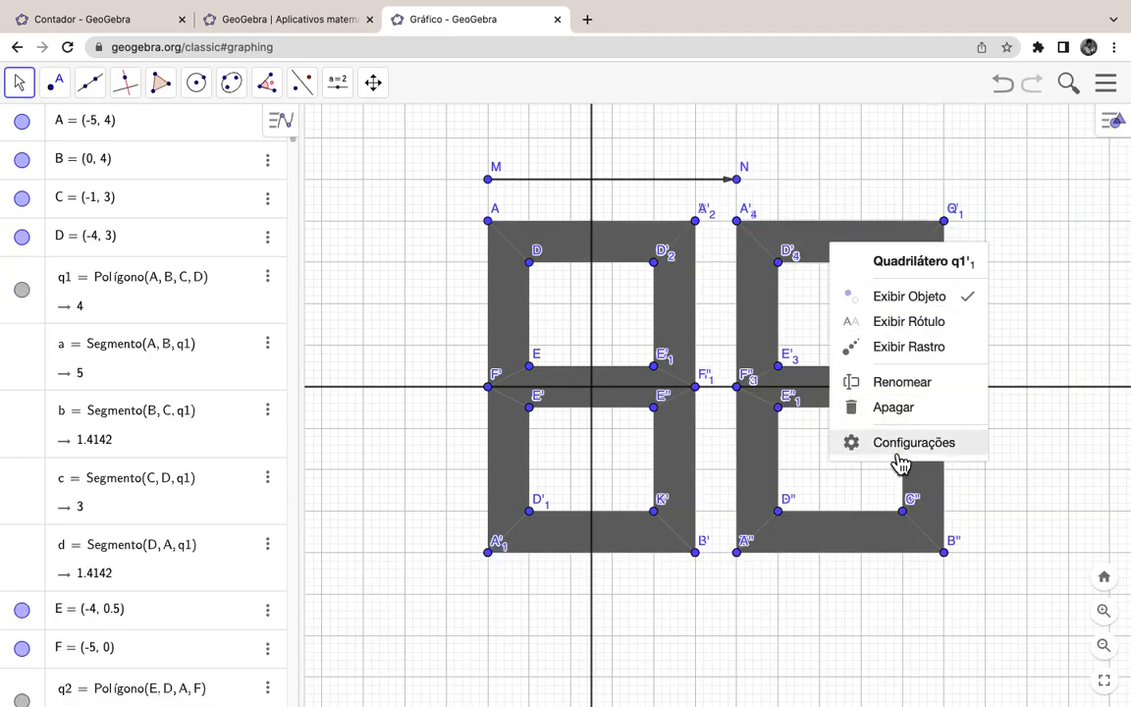
left_click(899, 460)
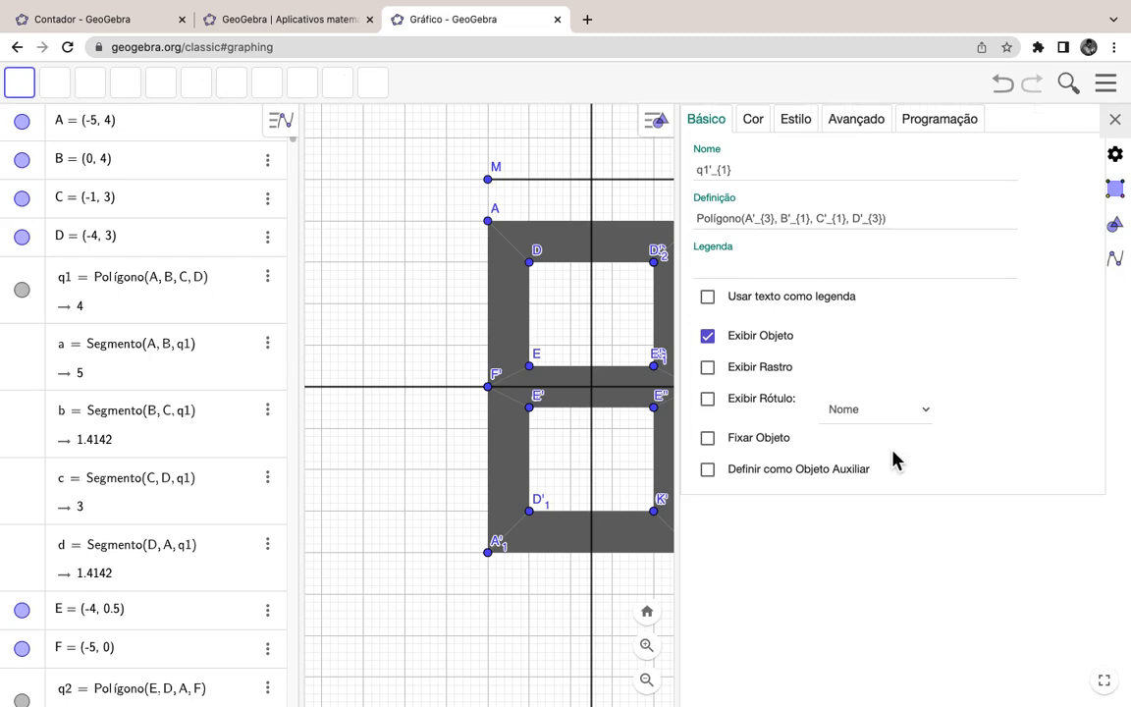
left_click(847, 126)
left_click(795, 178)
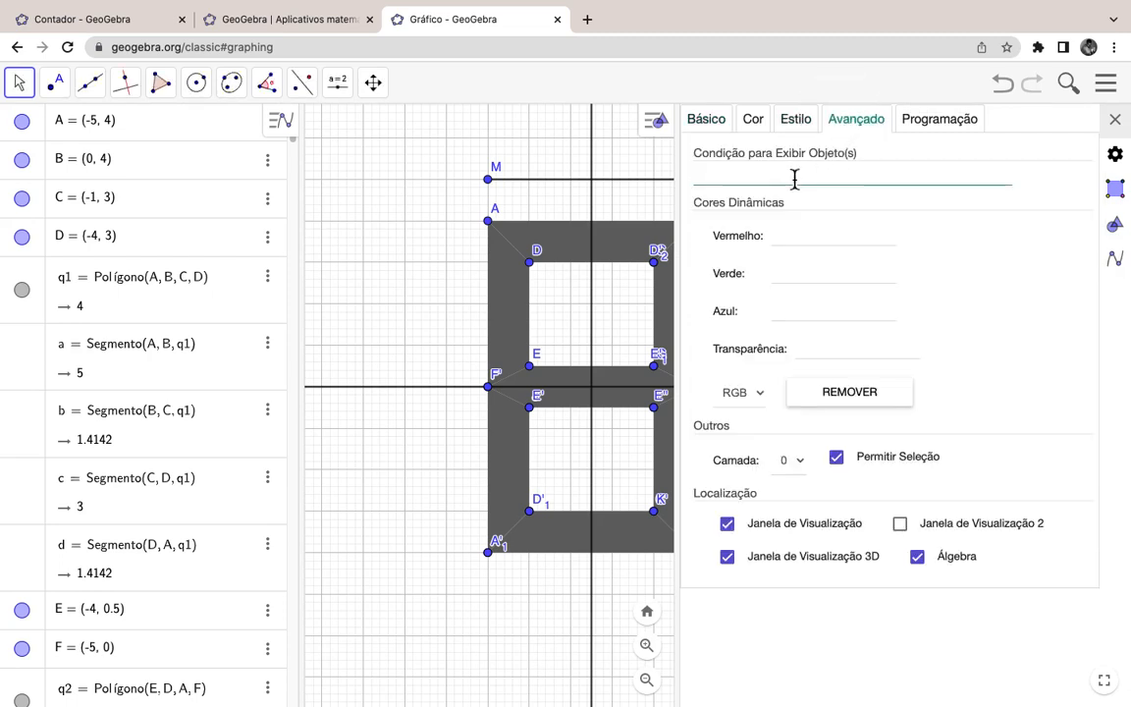
key("super+v")
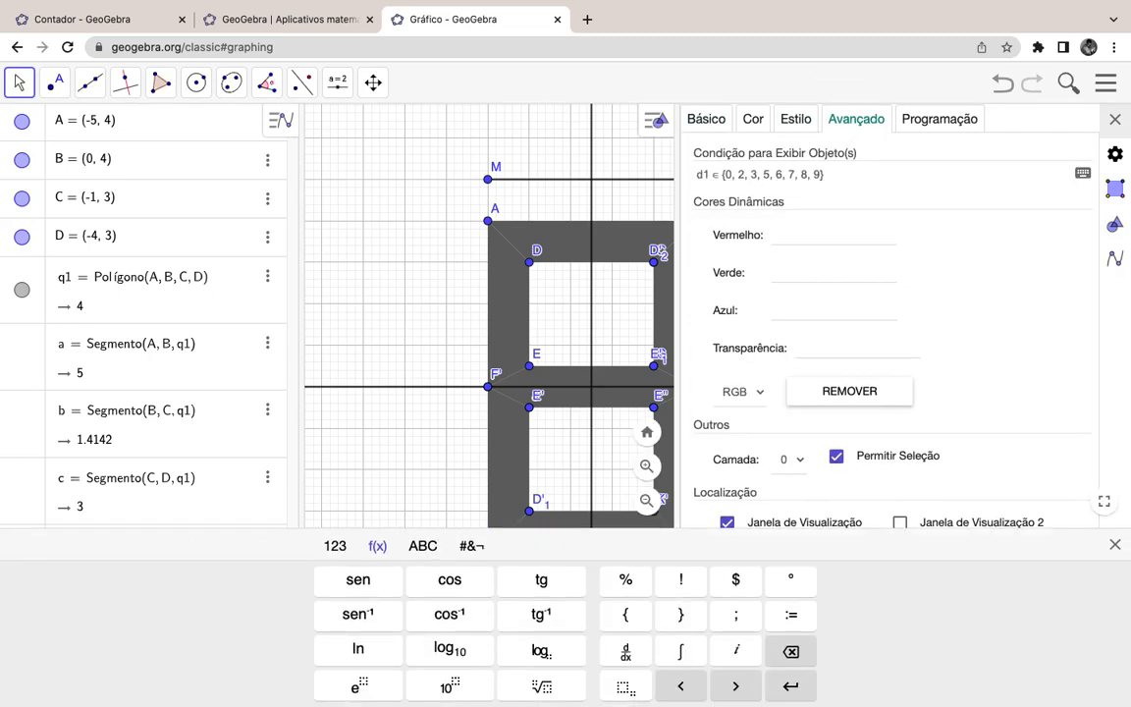
key("BackSpace")
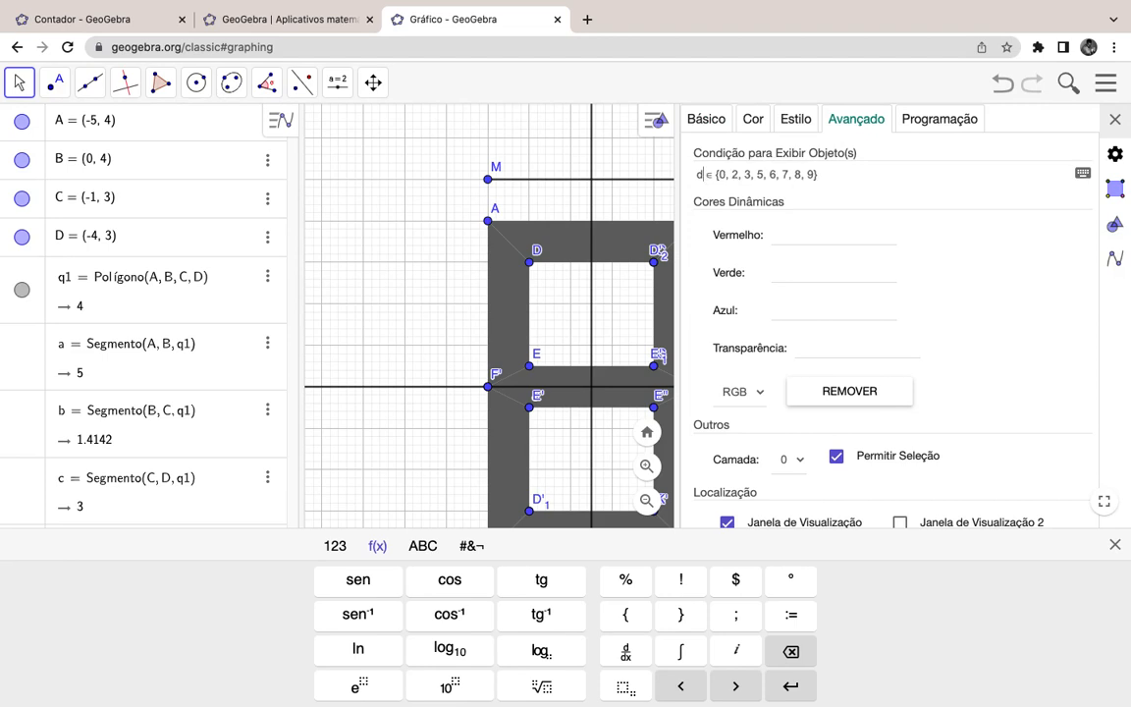
type("0")
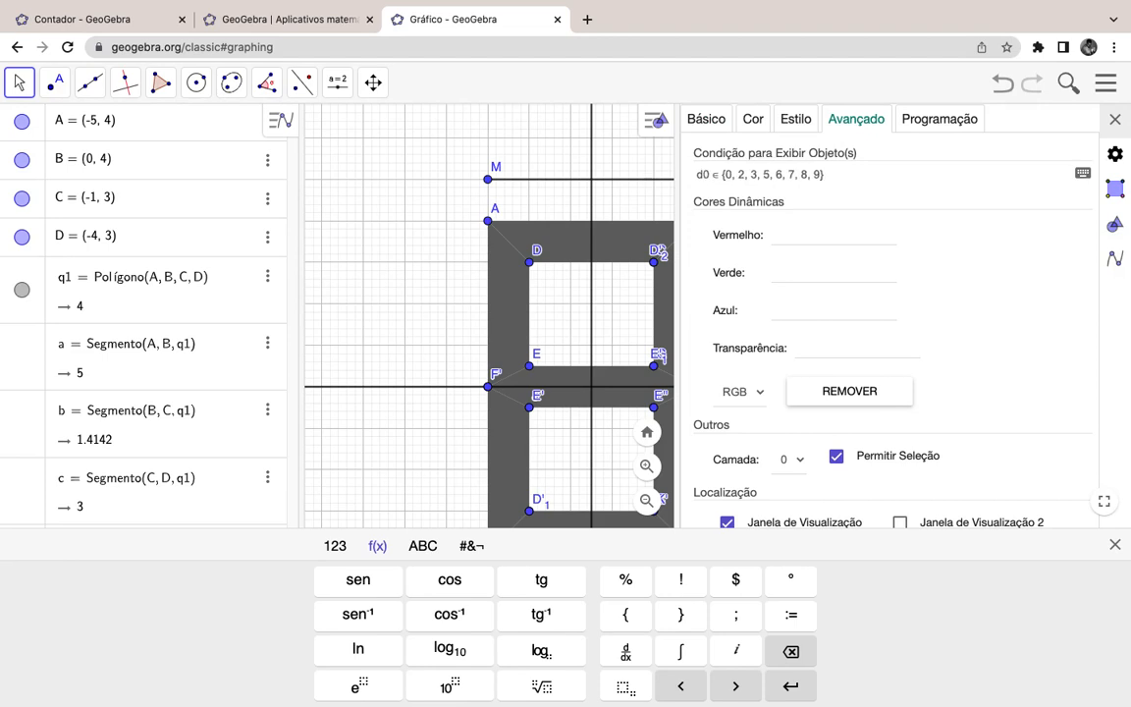
left_click(1114, 119)
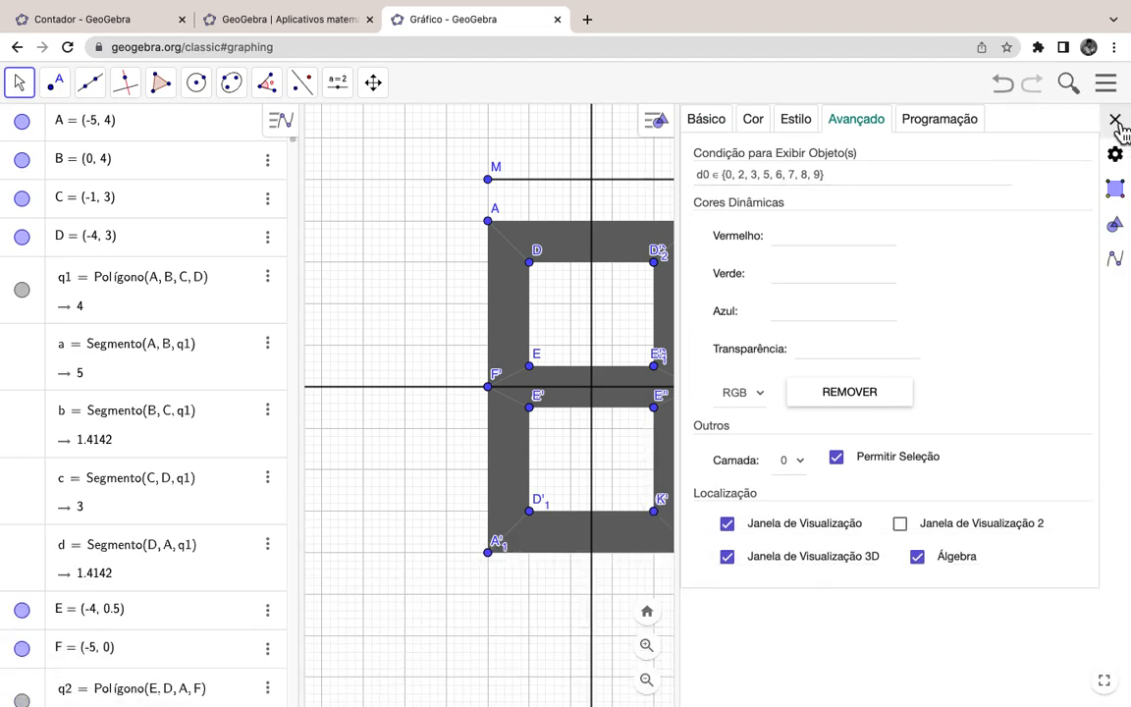
left_click(1114, 119)
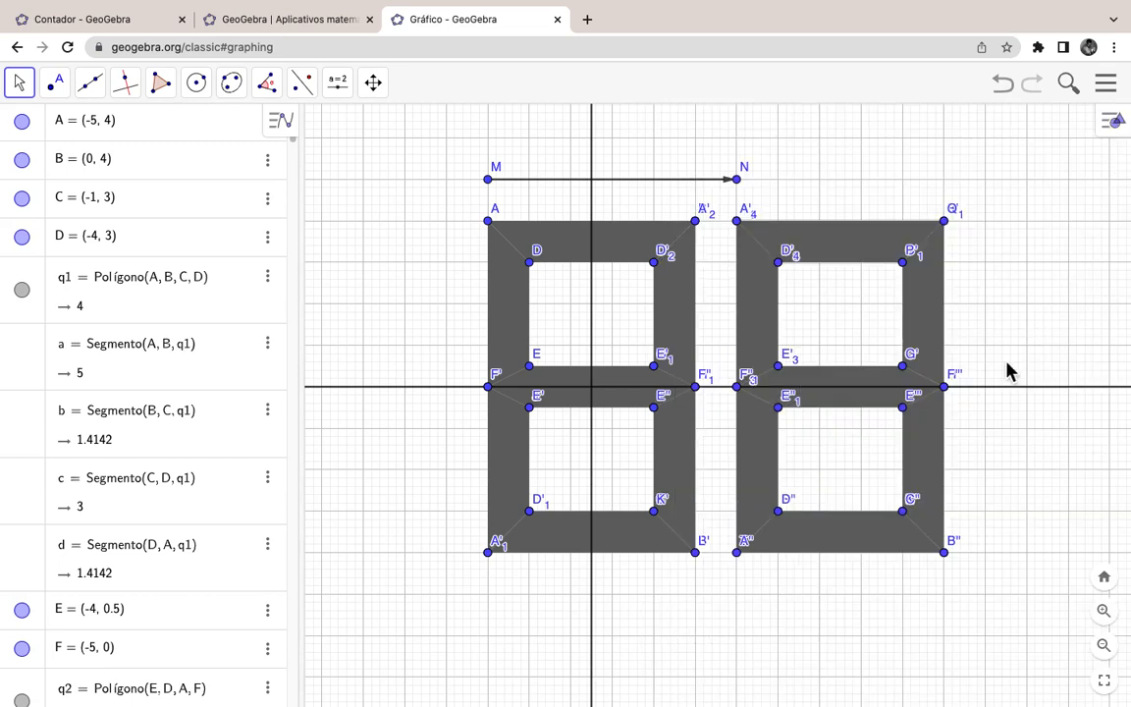
Step: Open q2's settings and widen the graphics view so both digits fit
right_click(512, 318)
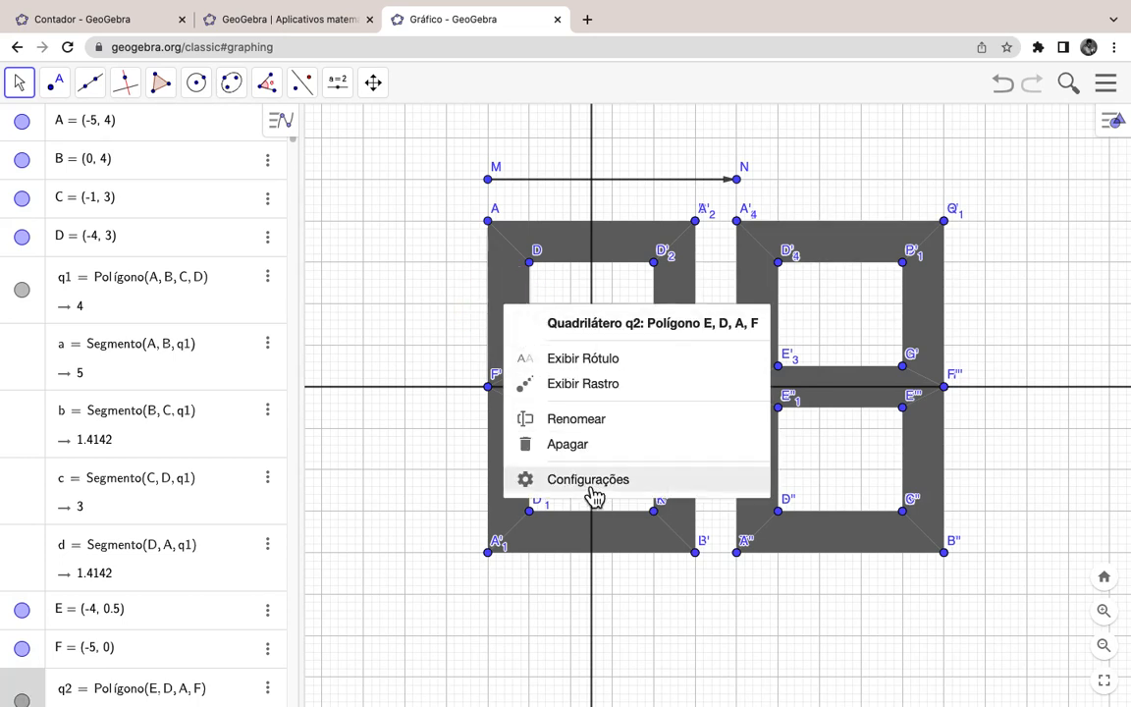
left_click(594, 483)
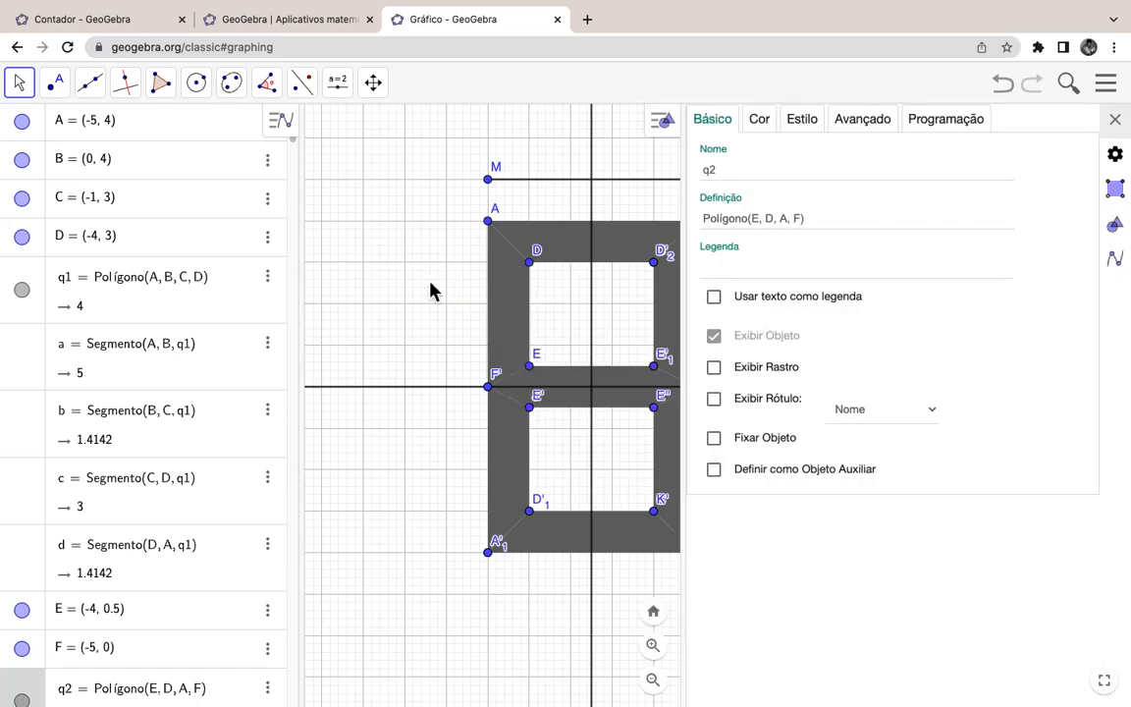
left_click(24, 88)
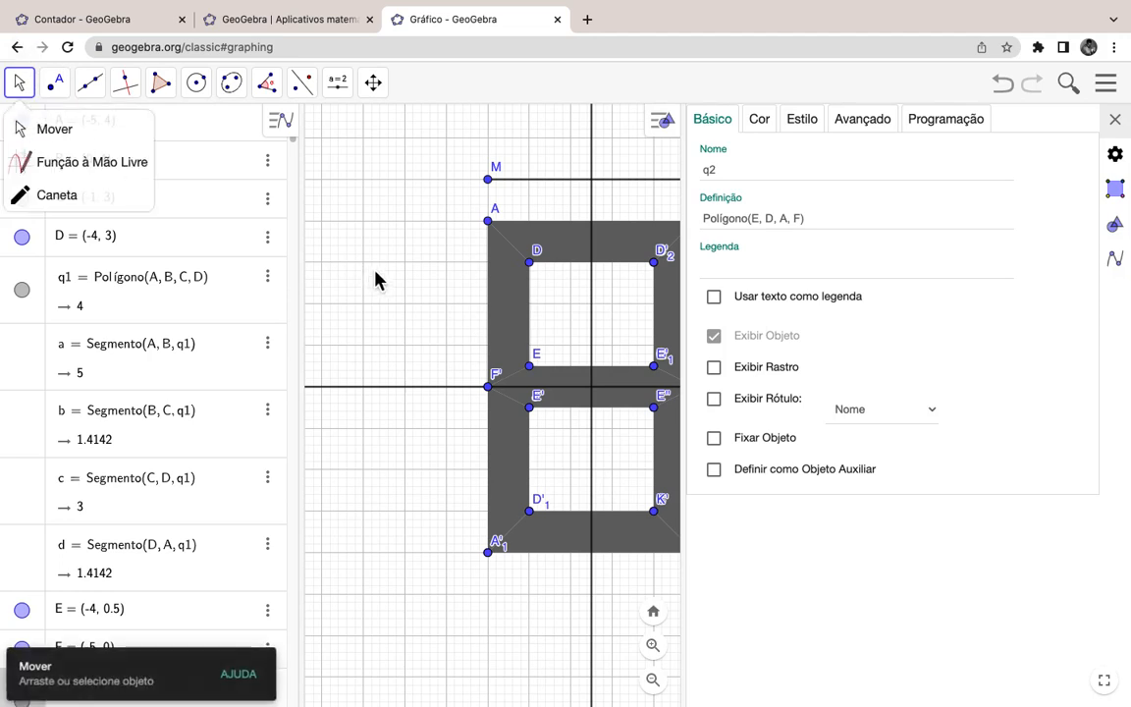
left_click_drag(358, 285, 319, 291)
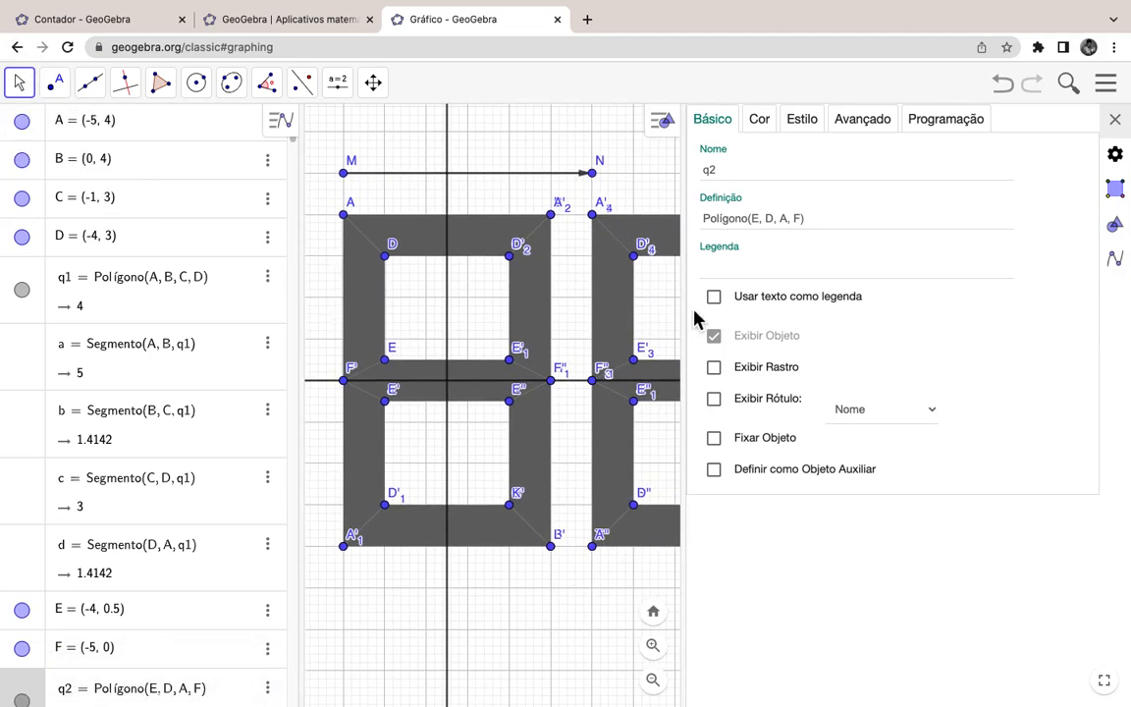
left_click_drag(692, 314, 848, 318)
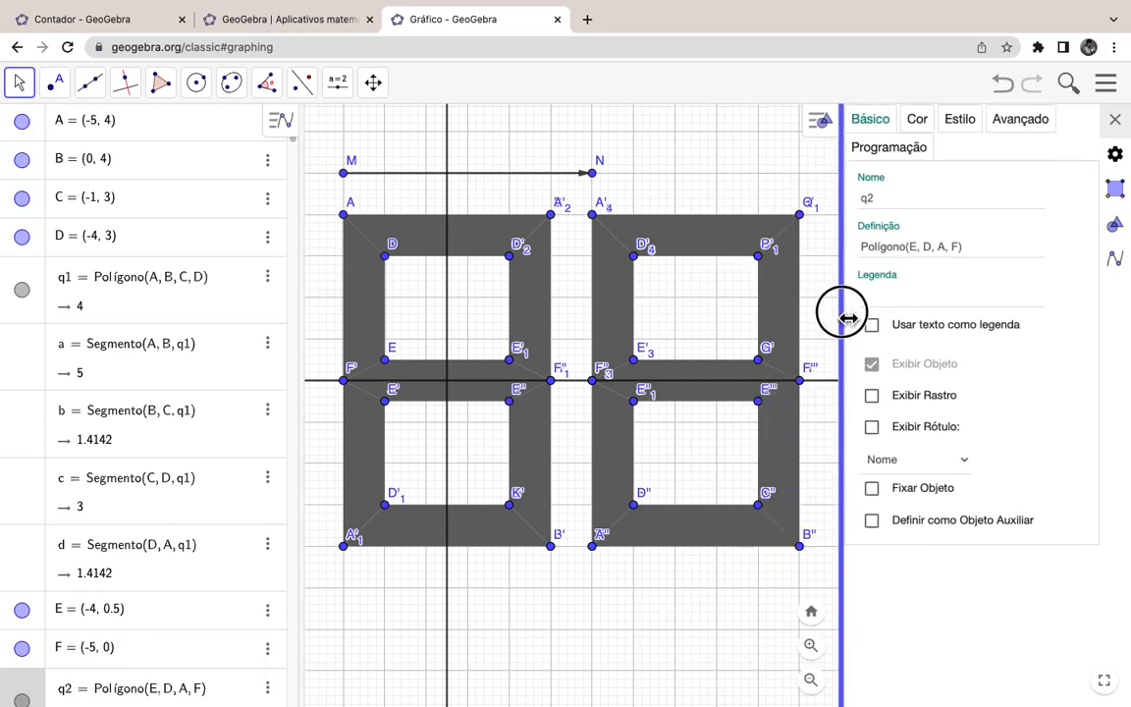
Step: Copy q2's show condition into a right-digit piece, changing d1 to d0
left_click(1006, 135)
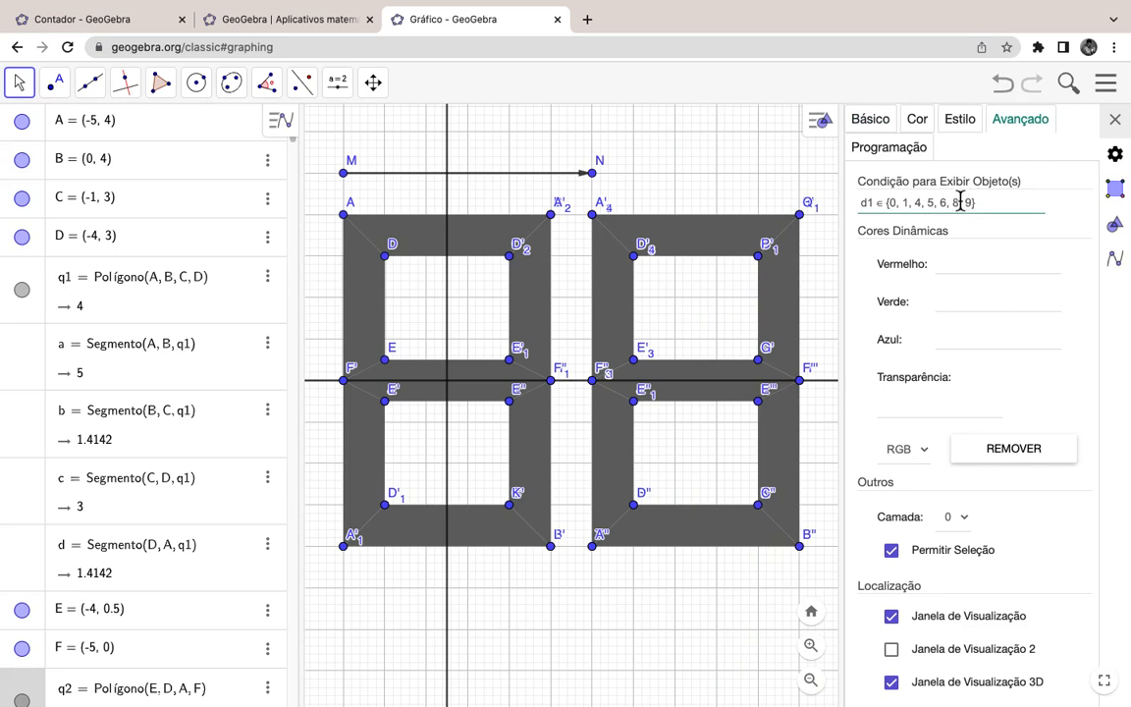
left_click_drag(1001, 208, 830, 217)
key("ctrl+c")
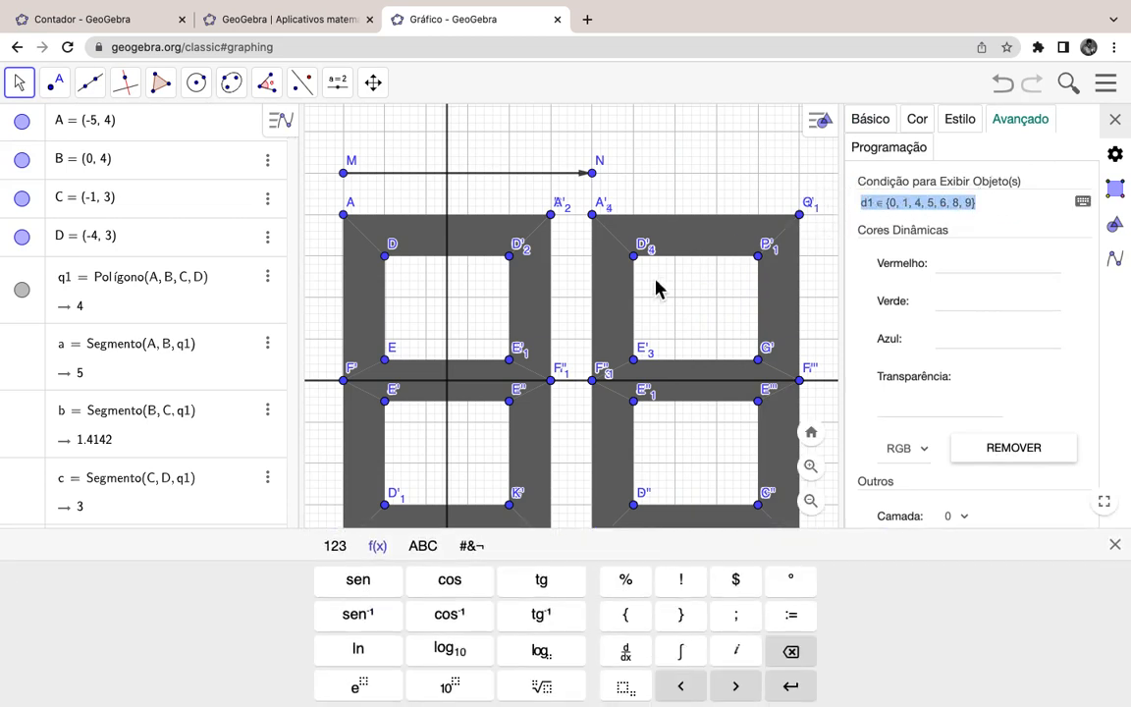
left_click(619, 298)
left_click(896, 208)
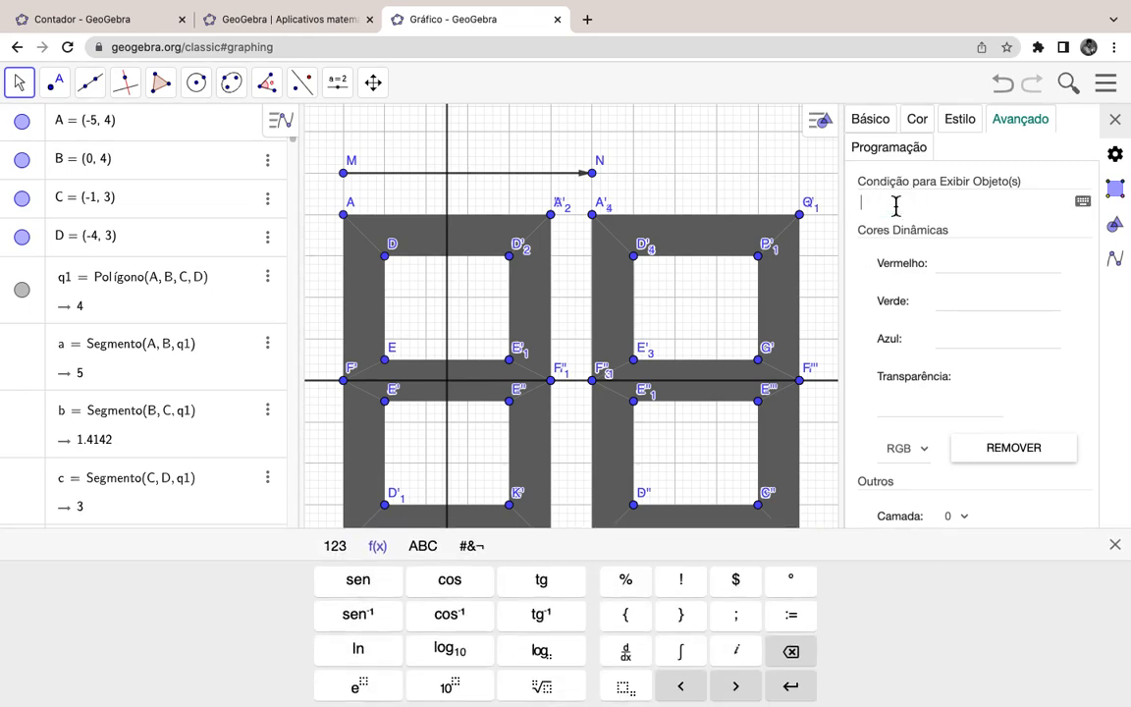
key("ctrl+v")
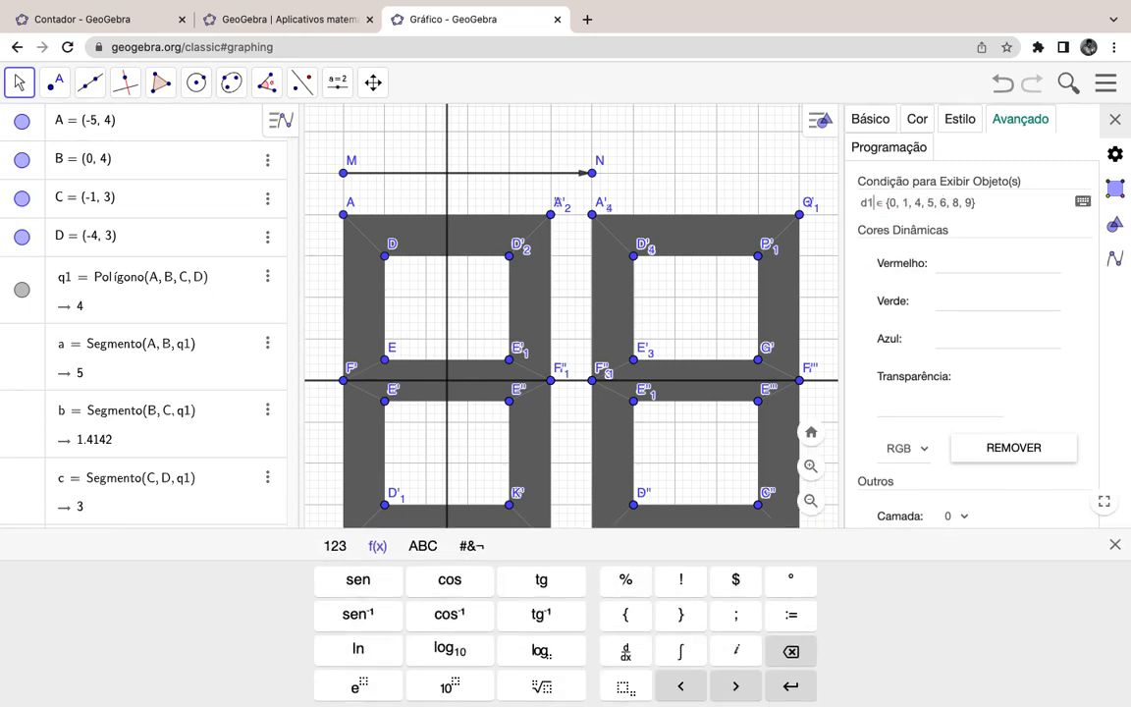
key("BackSpace")
type("0")
Step: Change a second right-digit piece's show condition from d1 to d0 the same way
left_click(535, 311)
left_click_drag(993, 208, 830, 215)
key("ctrl+c")
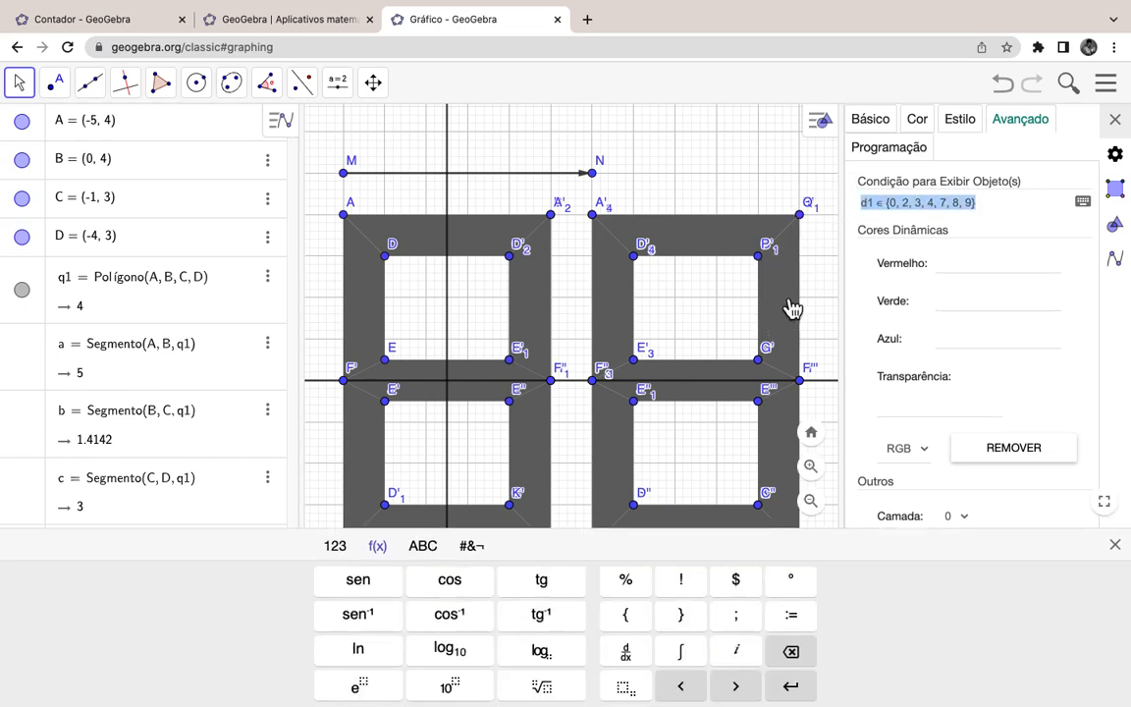
key("BackSpace")
left_click(884, 207)
key("ctrl+v")
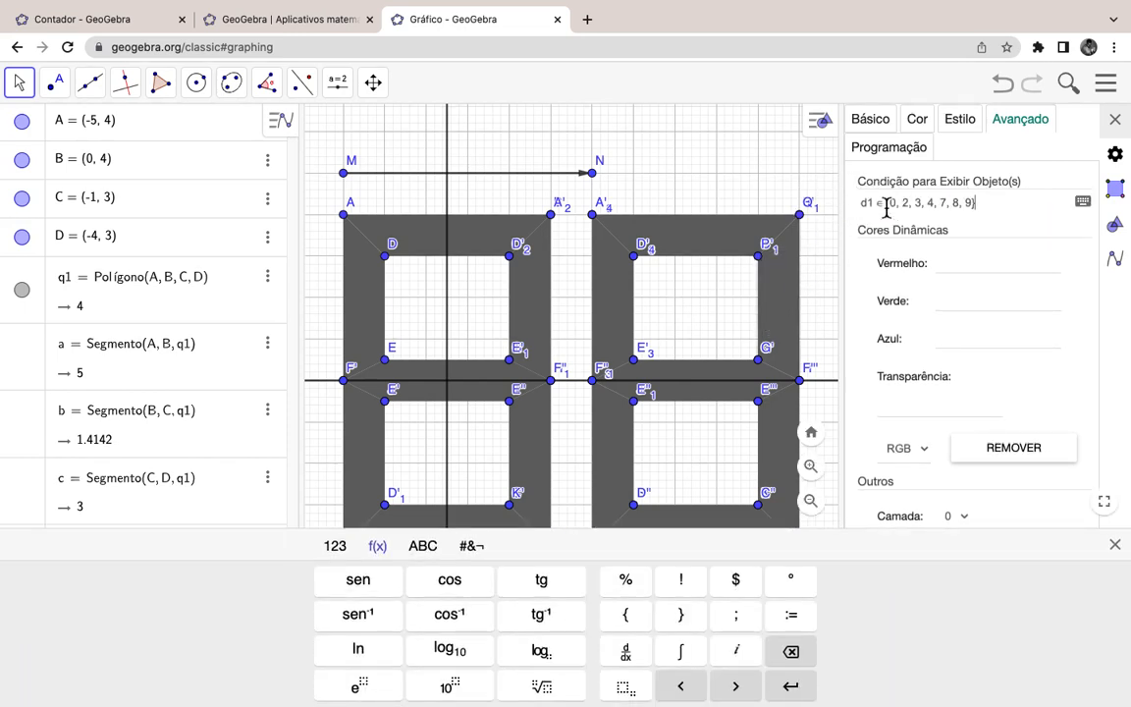
key("BackSpace")
type("0")
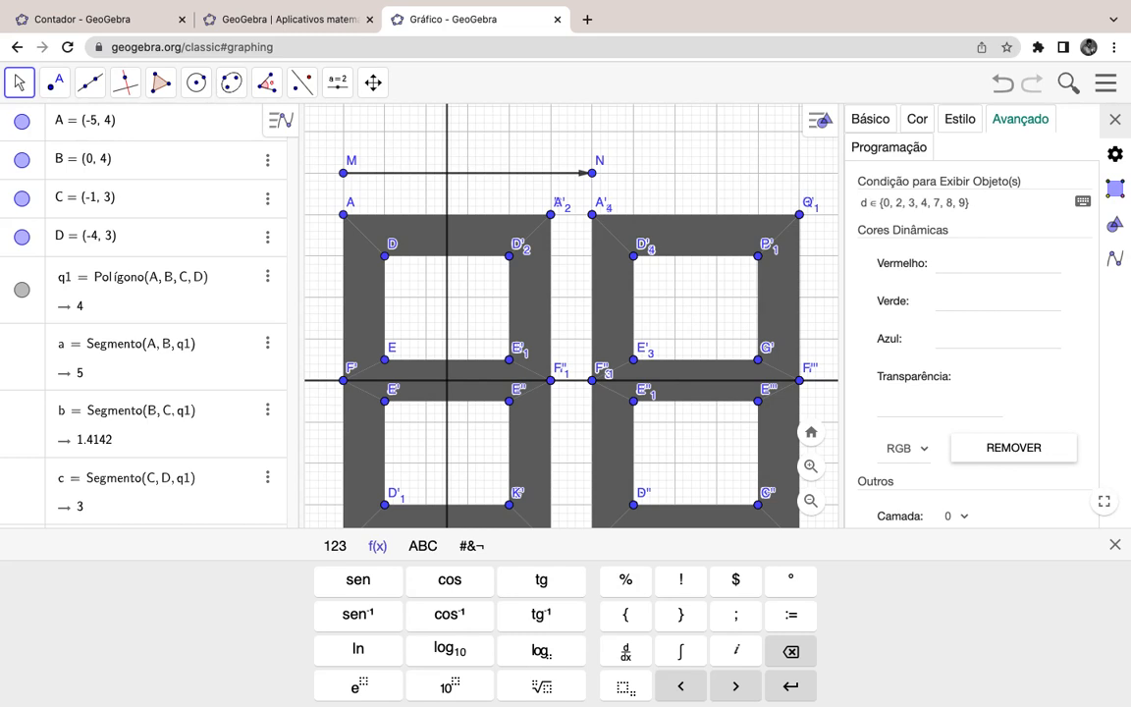
left_click(471, 381)
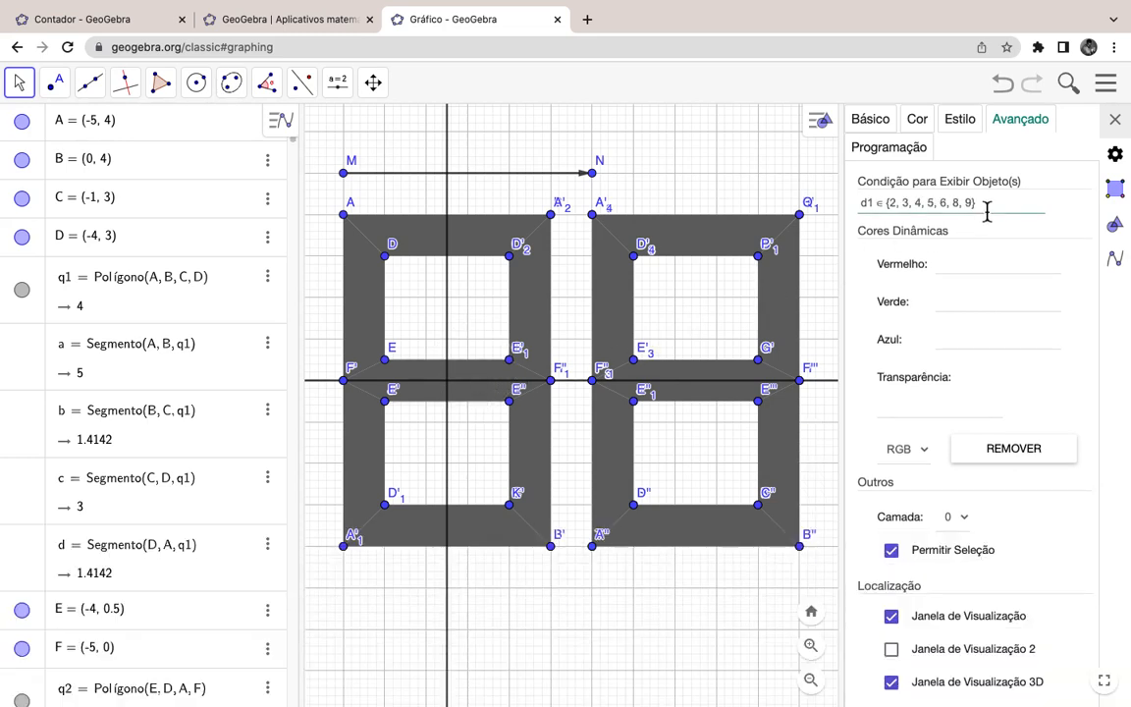
Step: Change the right digit's middle bar show condition from d1 to d0
left_click_drag(987, 208, 866, 208)
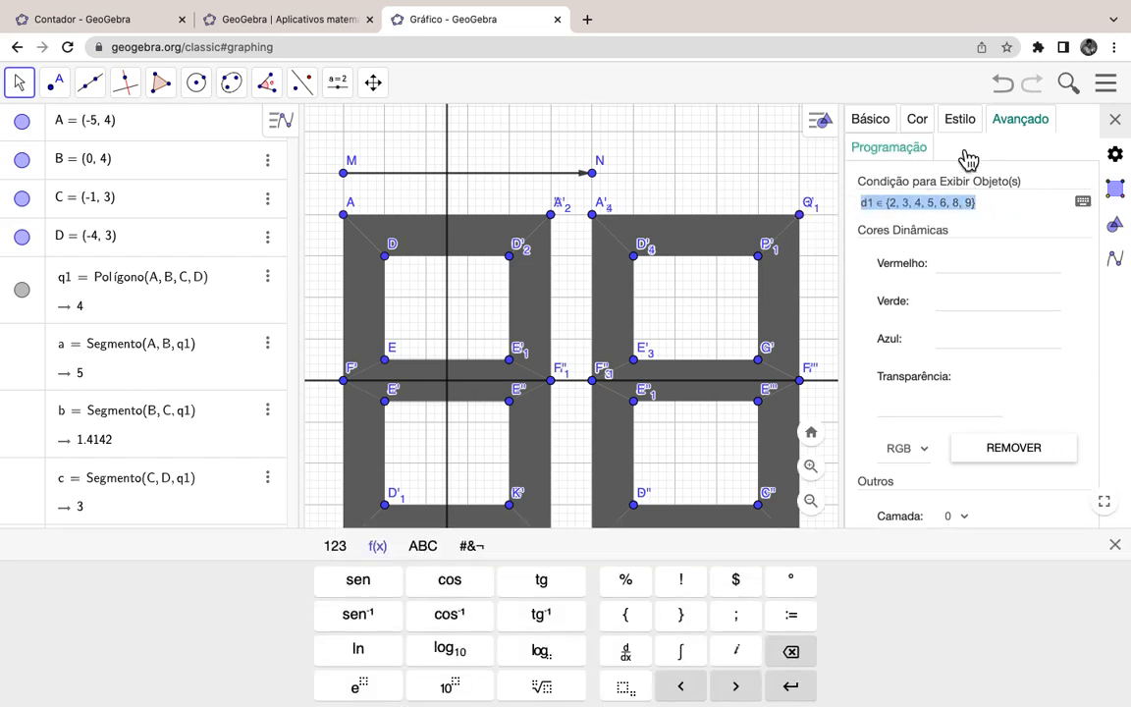
left_click(903, 199)
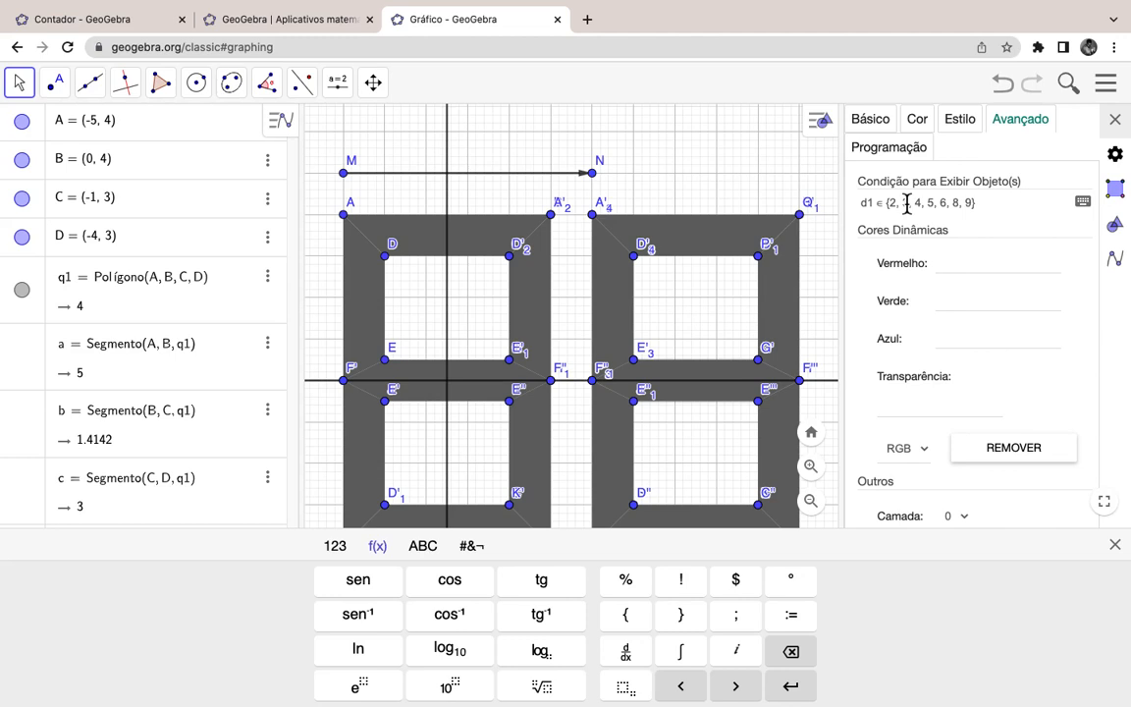
key("Delete")
type("0")
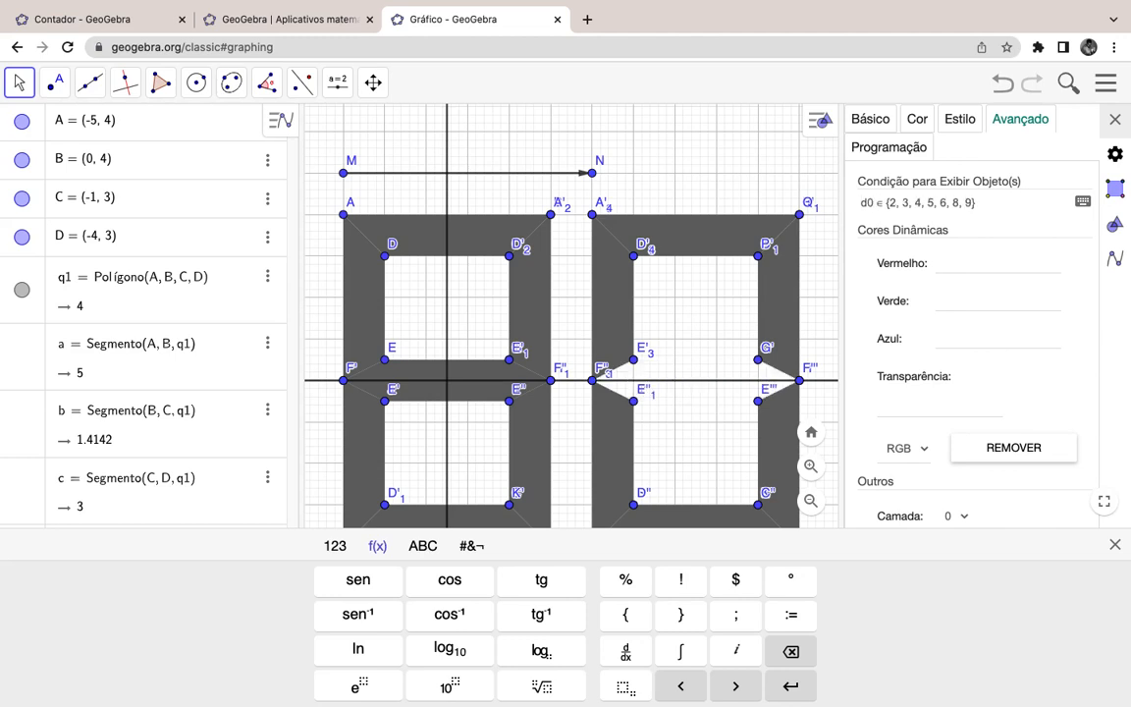
Step: Switch the right digit's lower-left bar condition to d0 ∈ {0, 2, 6, 8}
left_click(374, 460)
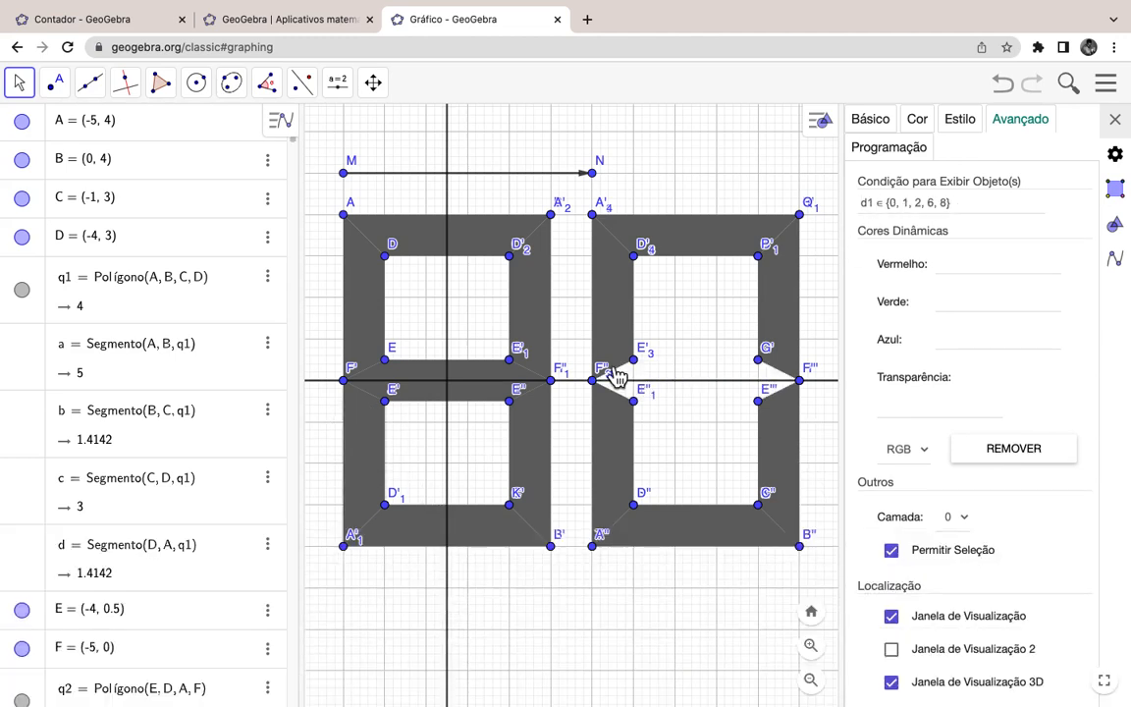
left_click(968, 203)
key("ctrl+c")
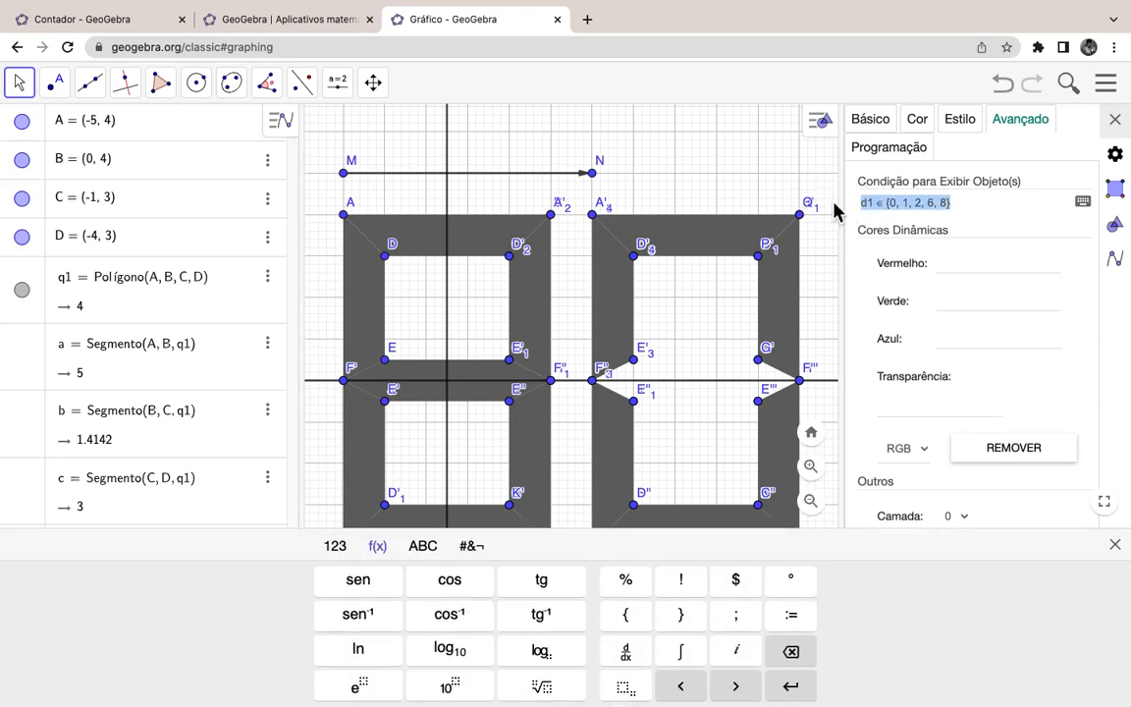
left_click(634, 471)
left_click(926, 208)
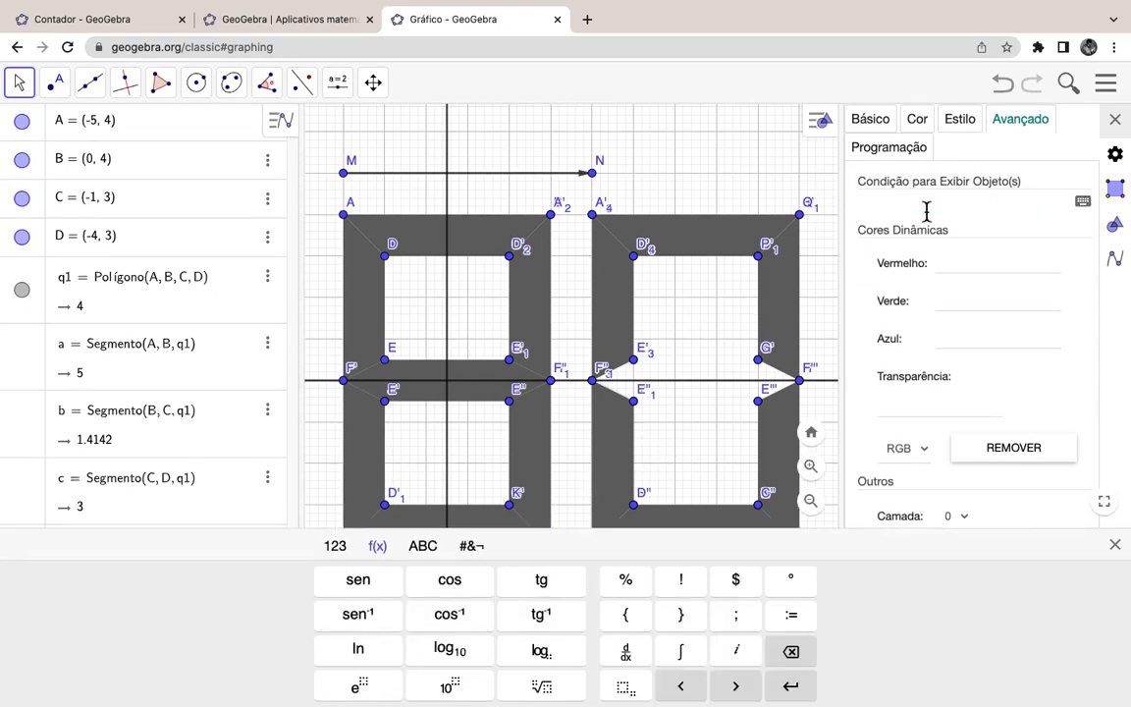
key("ctrl+v")
key("BackSpace")
type("0")
left_click(536, 469)
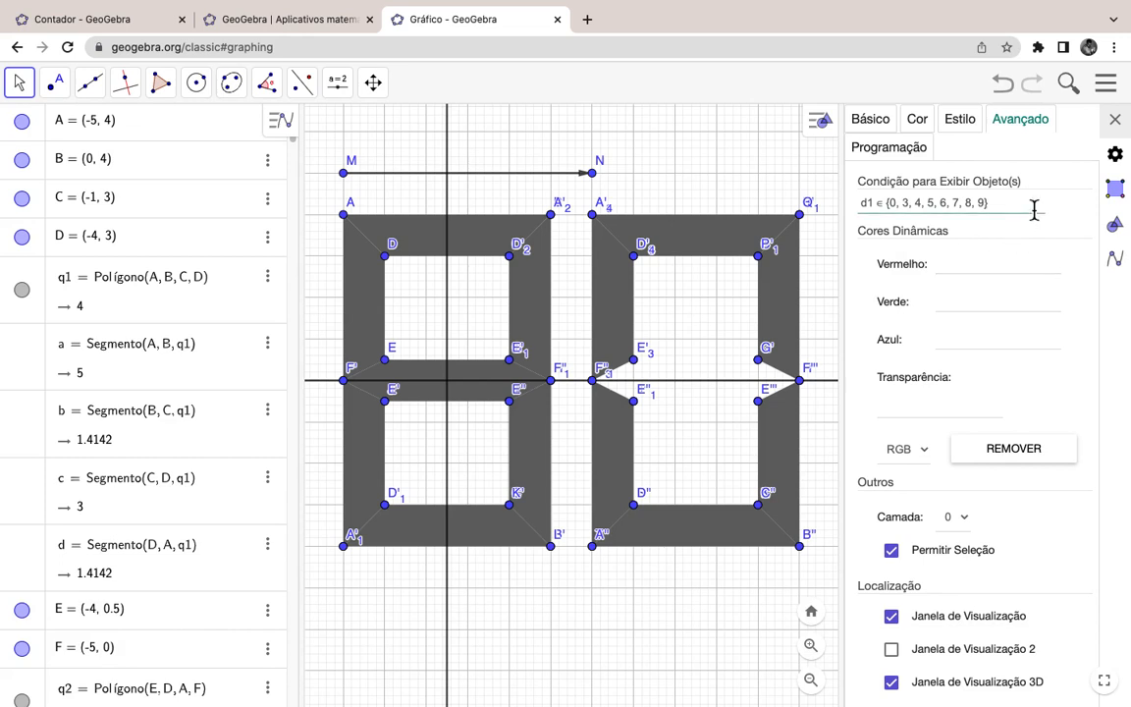
Step: Change the right digit's lower-right bar show condition from d1 to d0
left_click_drag(1032, 207, 785, 228)
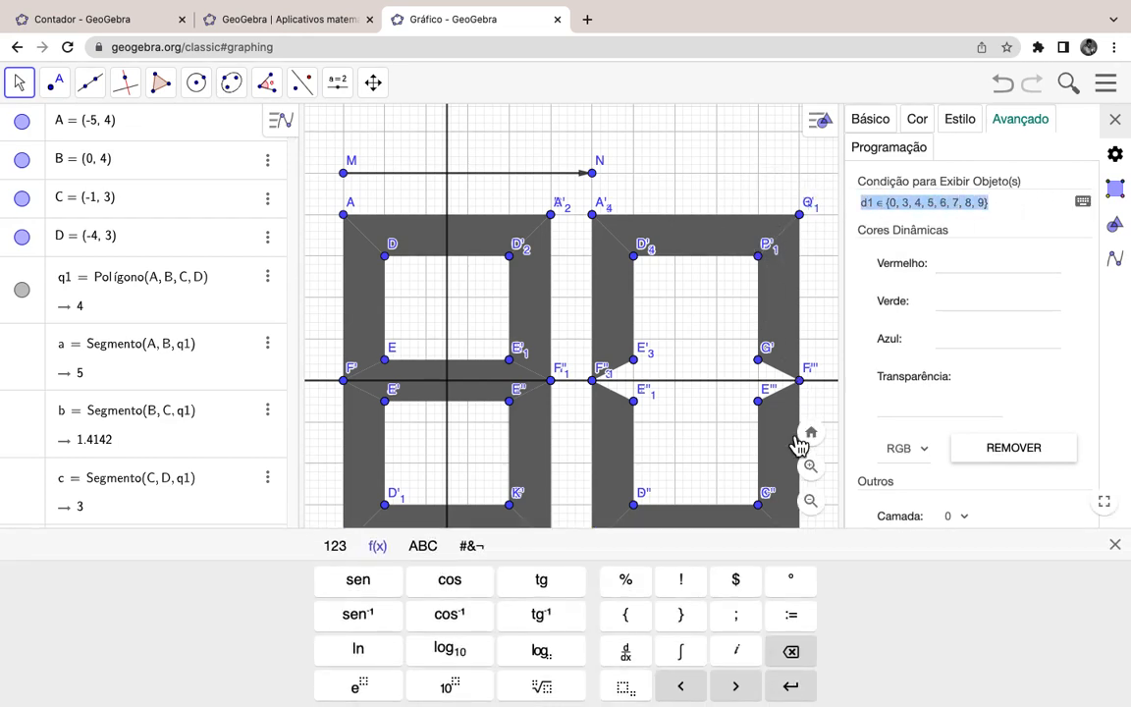
key("BackSpace")
left_click(913, 204)
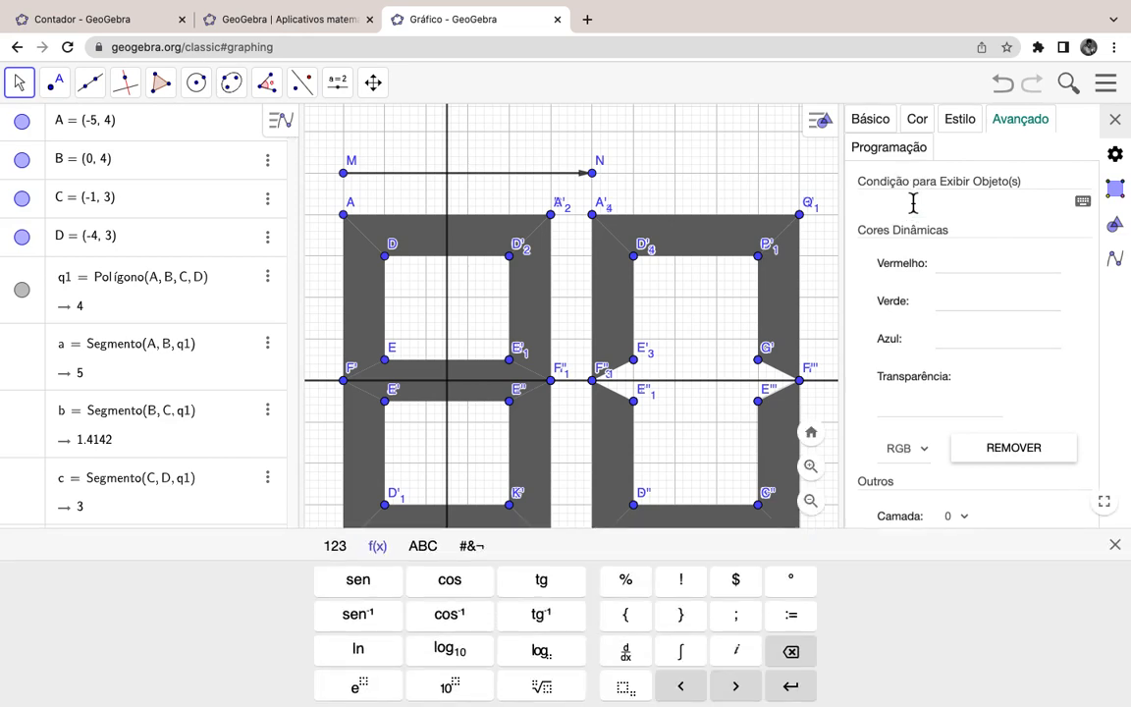
type("d1 ∈ {0, 3, 4, 5, 6, 7, 8, 9}")
key("BackSpace")
type("0")
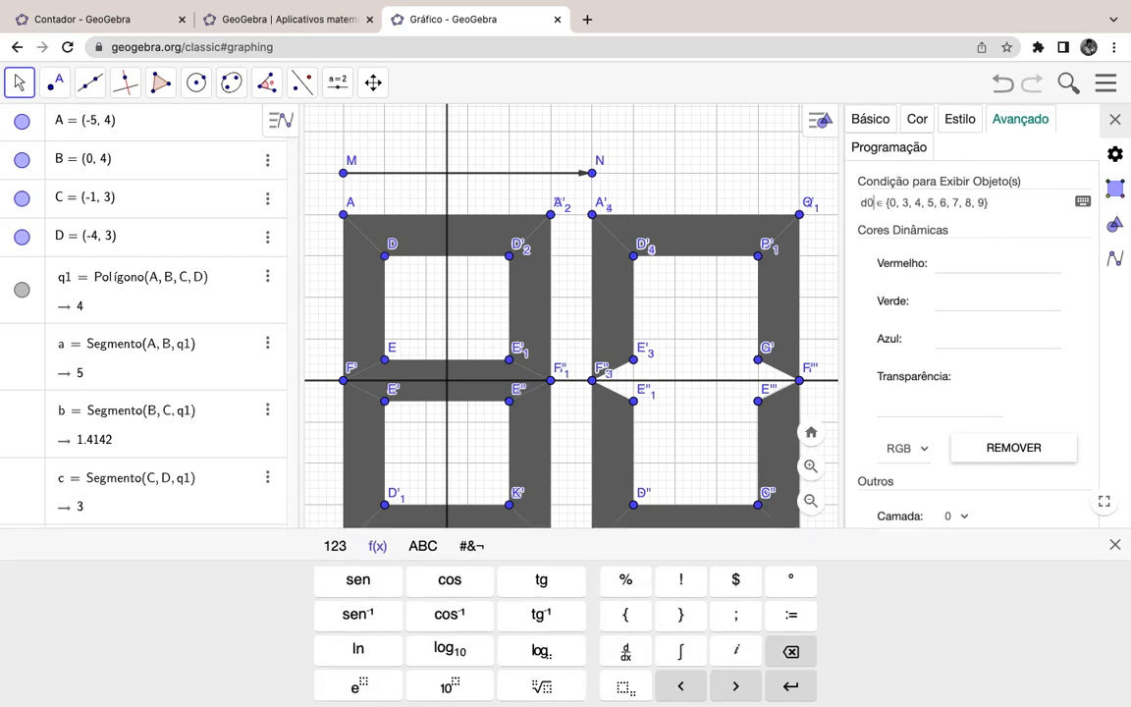
Step: Make the right digit's bottom bar show only when d0 ∈ {0, 2, 3, 5, 6, 8, 9}
left_click(487, 526)
left_click_drag(982, 202, 792, 195)
key("ctrl+c")
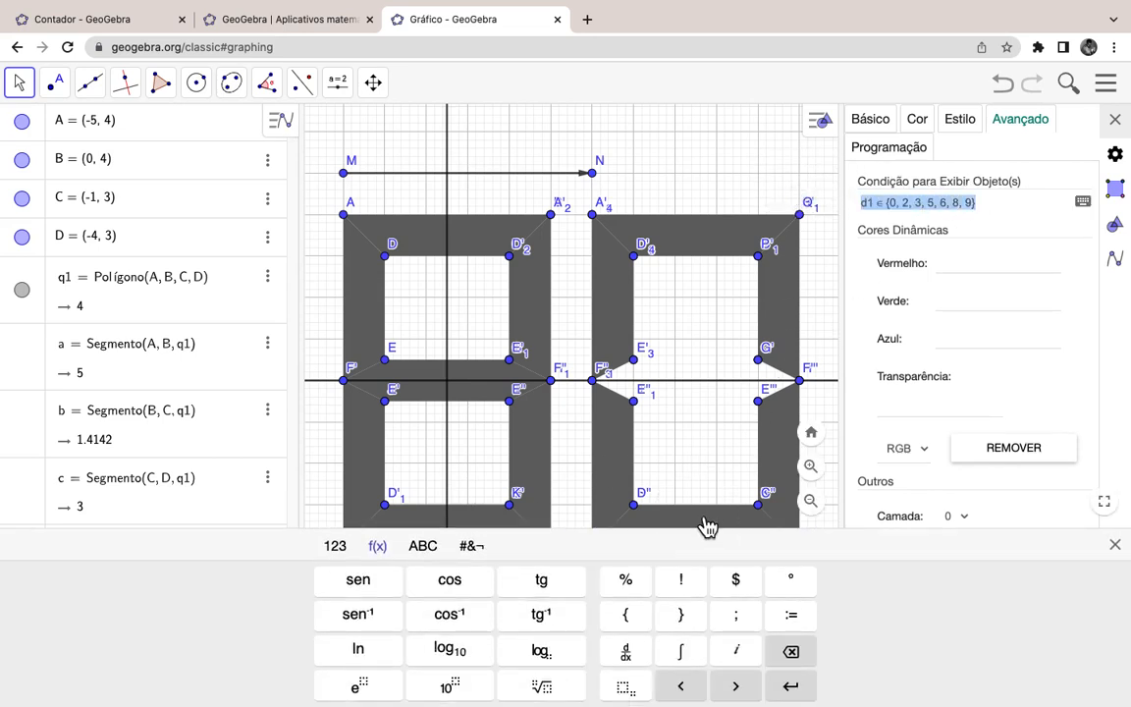
key("BackSpace")
left_click(924, 211)
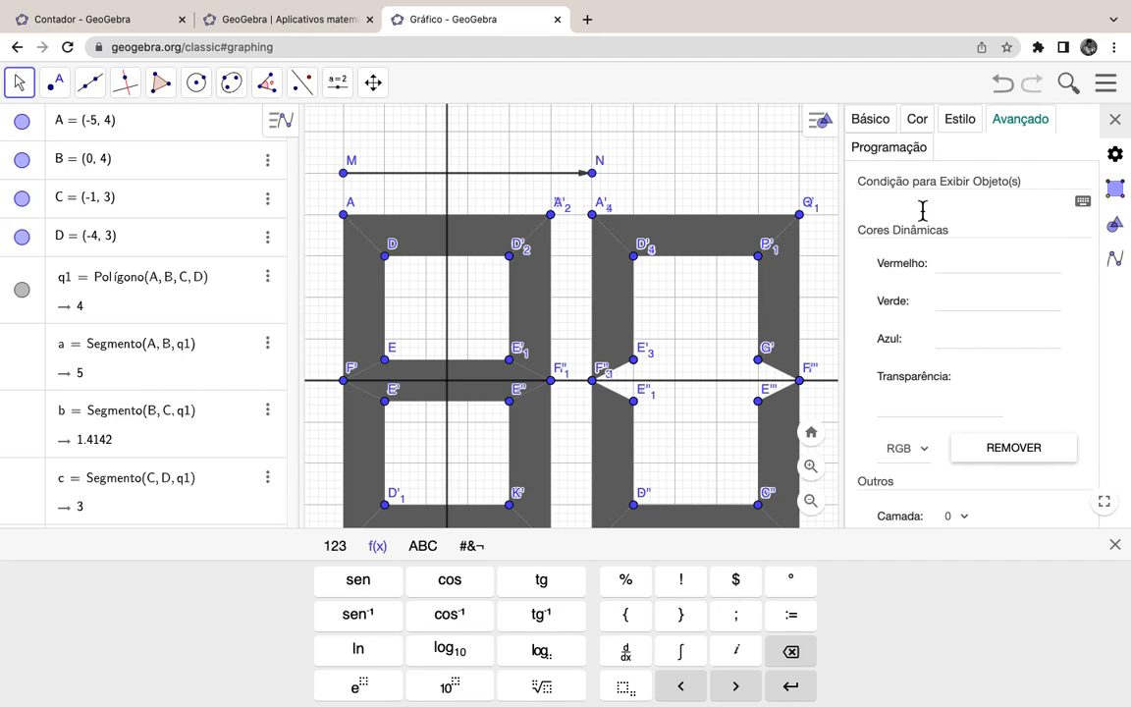
key("ctrl+v")
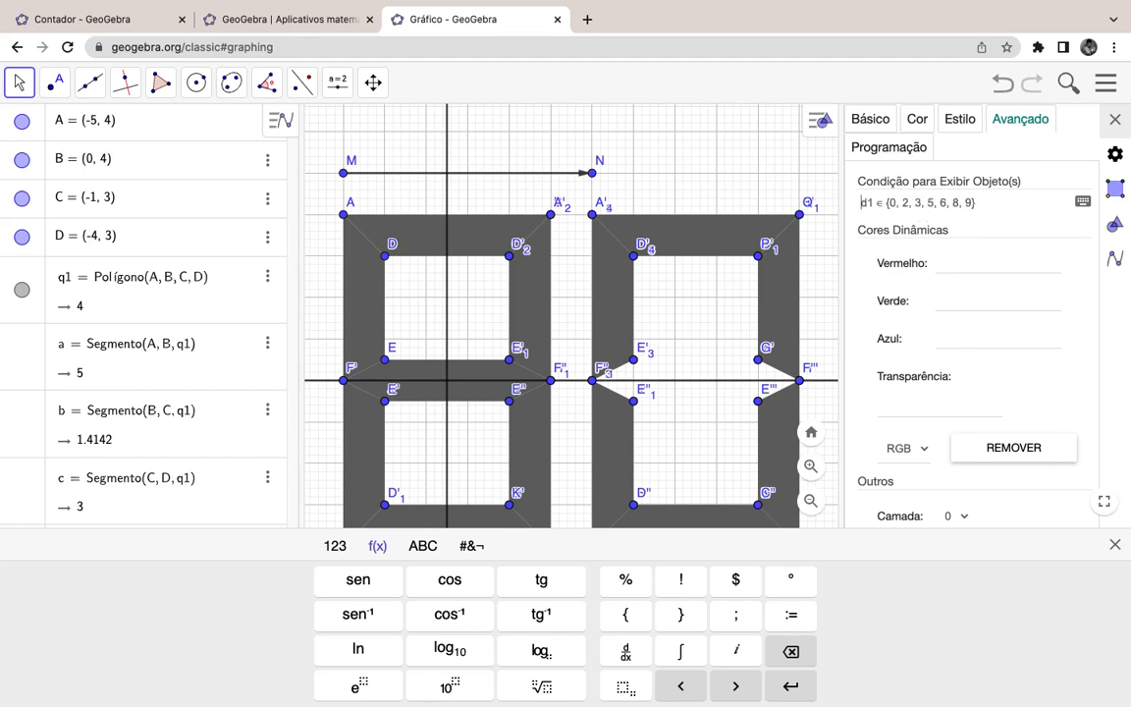
key("BackSpace")
type("0")
Step: Check the lower-left, upper-right and top bar conditions, then close the properties panel
left_click(780, 453)
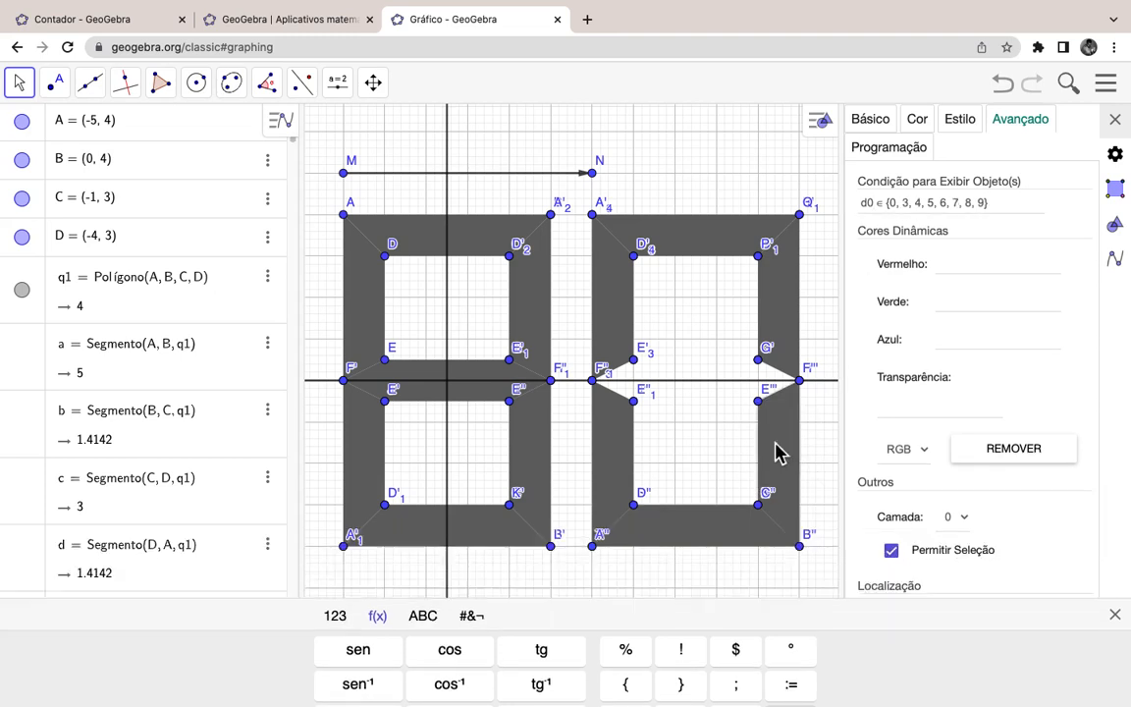
left_click(586, 465)
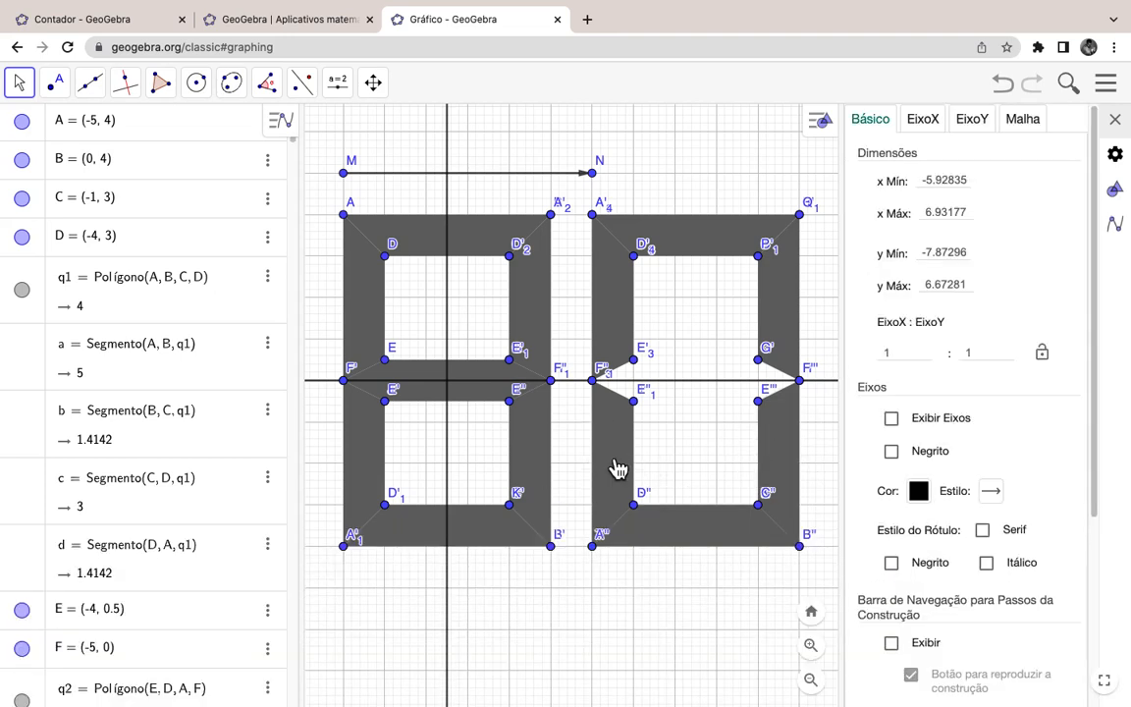
left_click(609, 464)
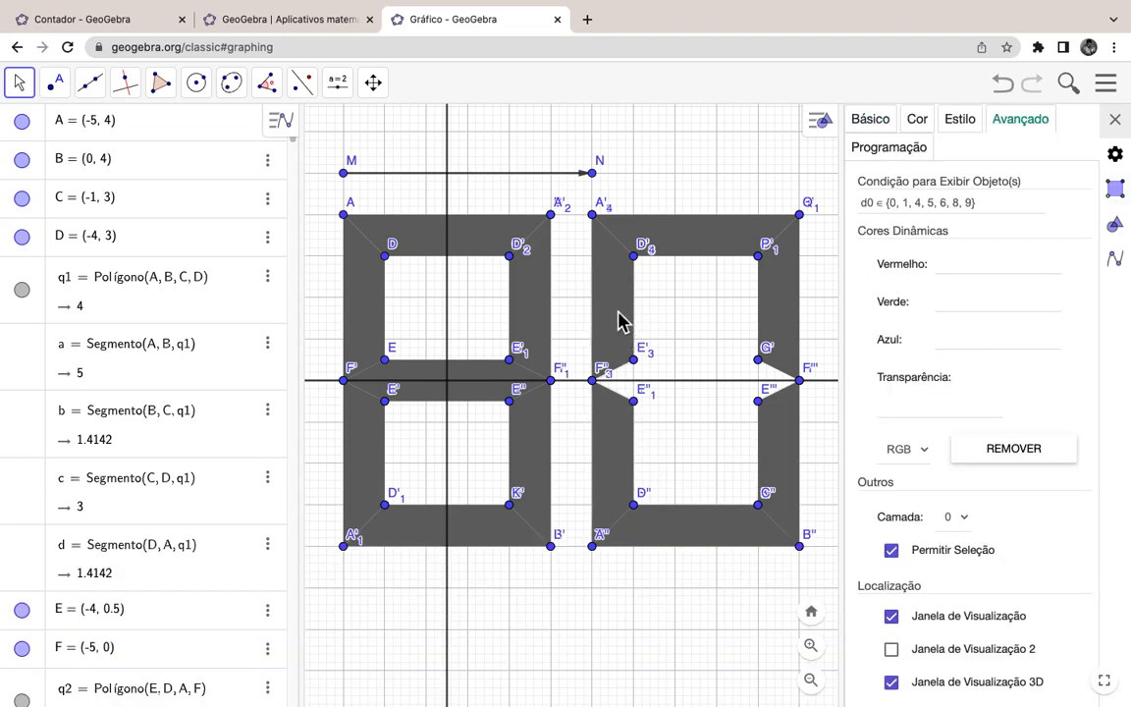
left_click(775, 322)
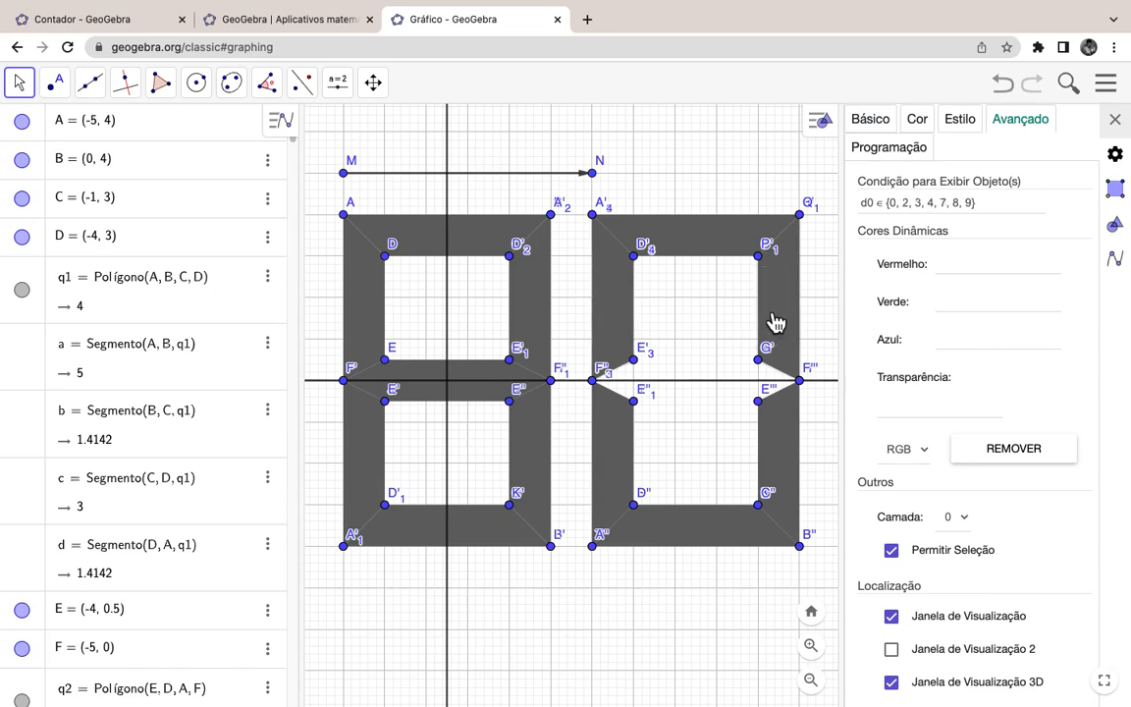
left_click(732, 253)
left_click(1117, 120)
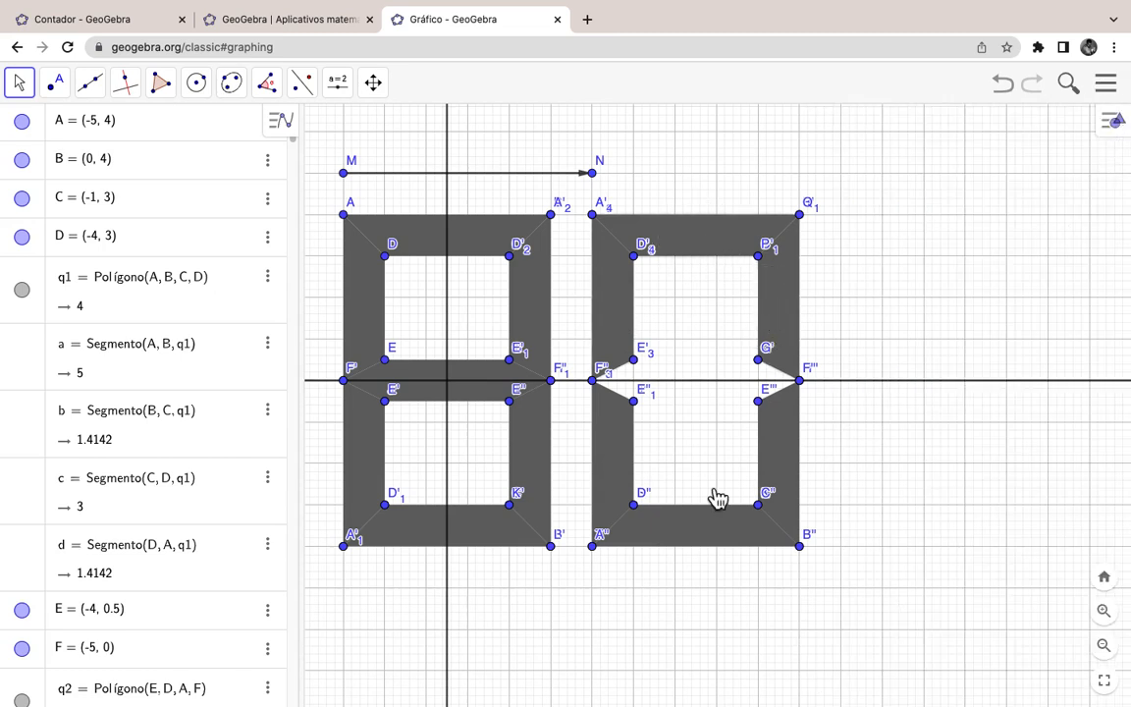
left_click_drag(641, 594, 739, 596)
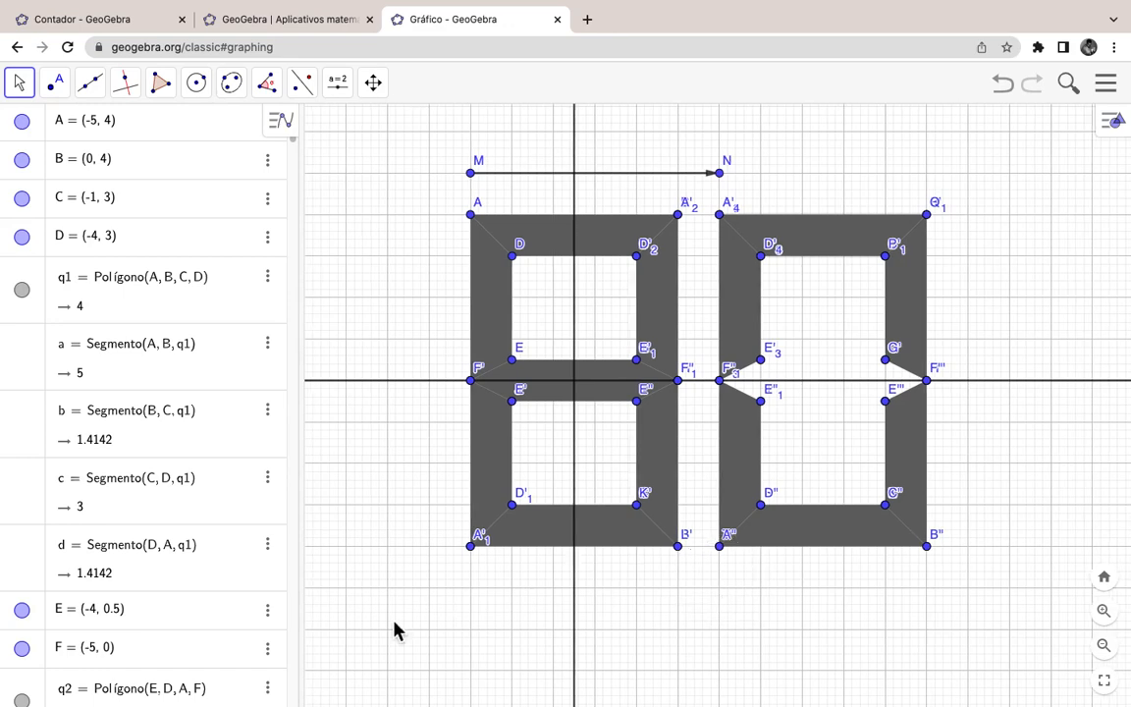
Step: Drag slider d0 from 0 to 6 so the display reads 86
scroll(240, 473, "down", 10)
scroll(240, 473, "down", 20)
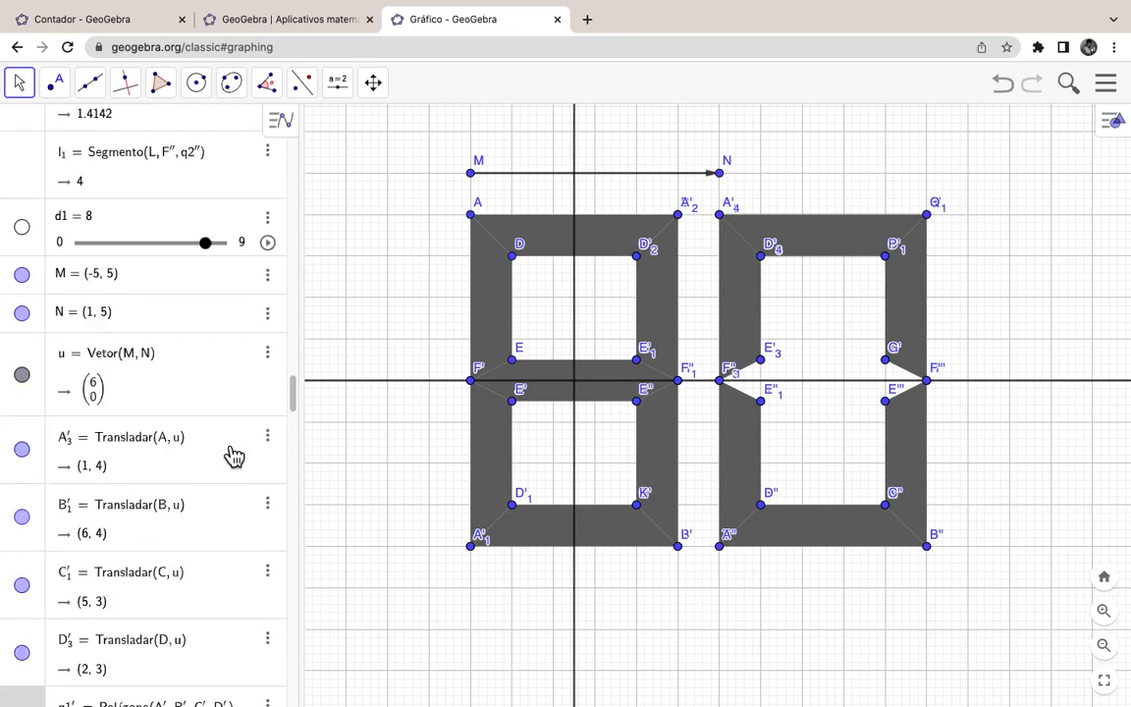
scroll(233, 454, "down", 8)
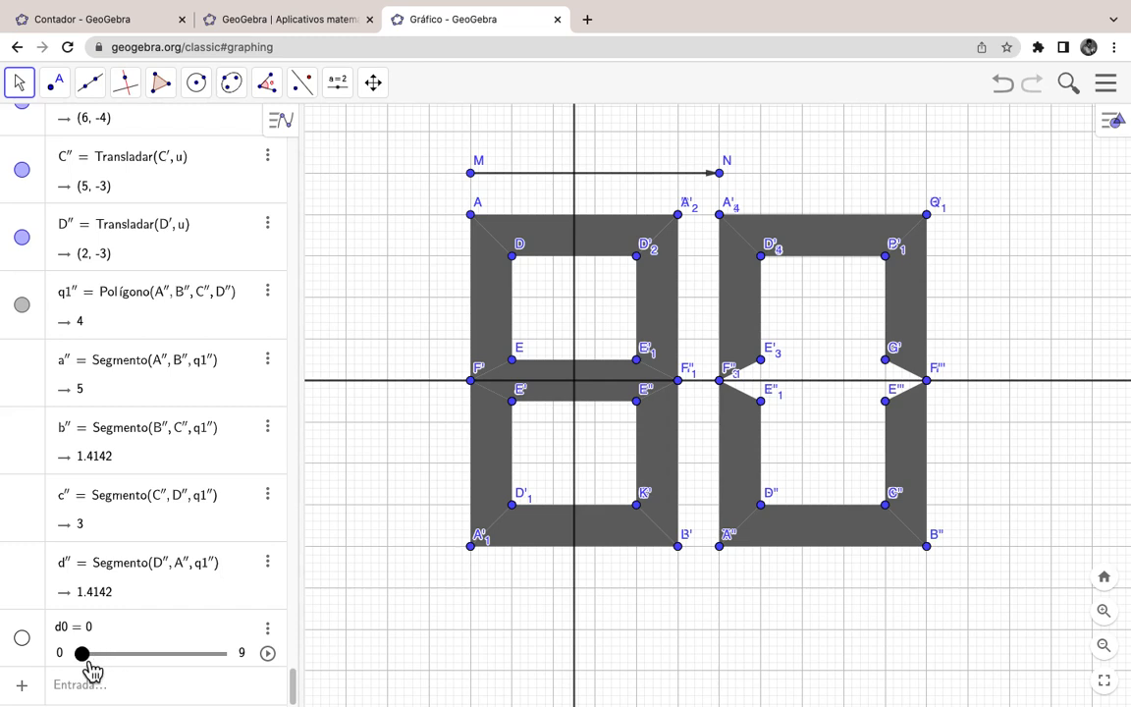
left_click_drag(90, 667, 181, 666)
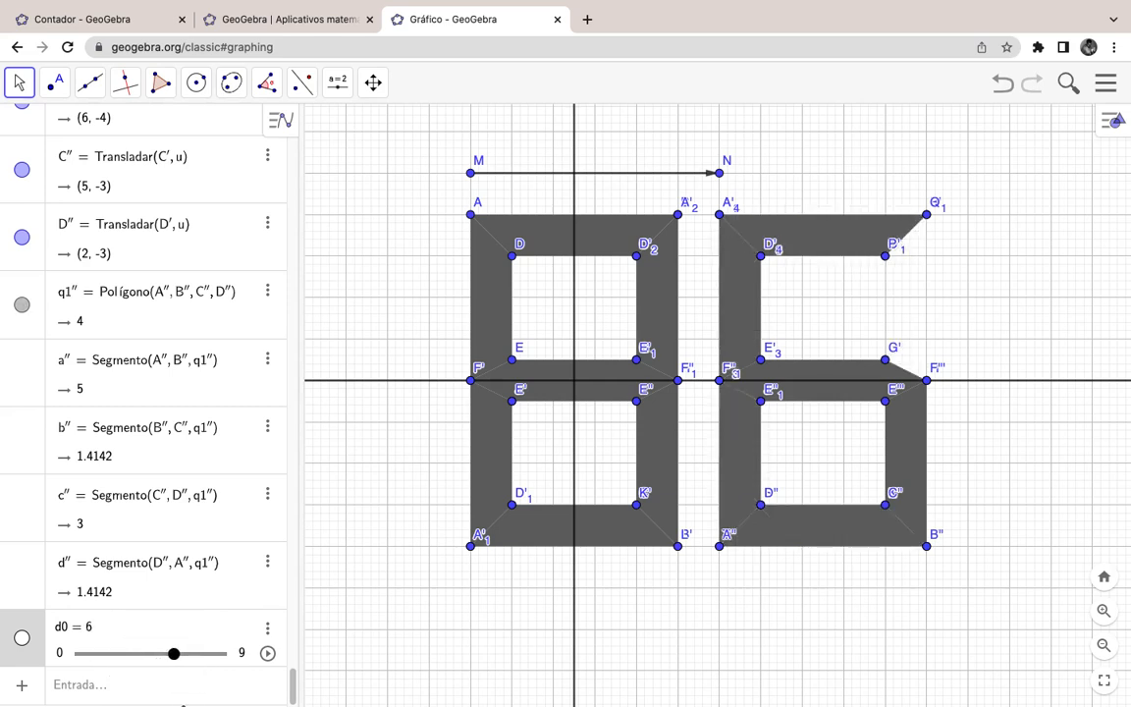
mouse_move(186, 700)
mouse_move(293, 677)
left_mouse_down()
mouse_move(285, 420)
mouse_move(280, 662)
mouse_move(292, 692)
left_mouse_up()
Step: Create slider n = 44 with a range of 0 to 99
left_click(103, 682)
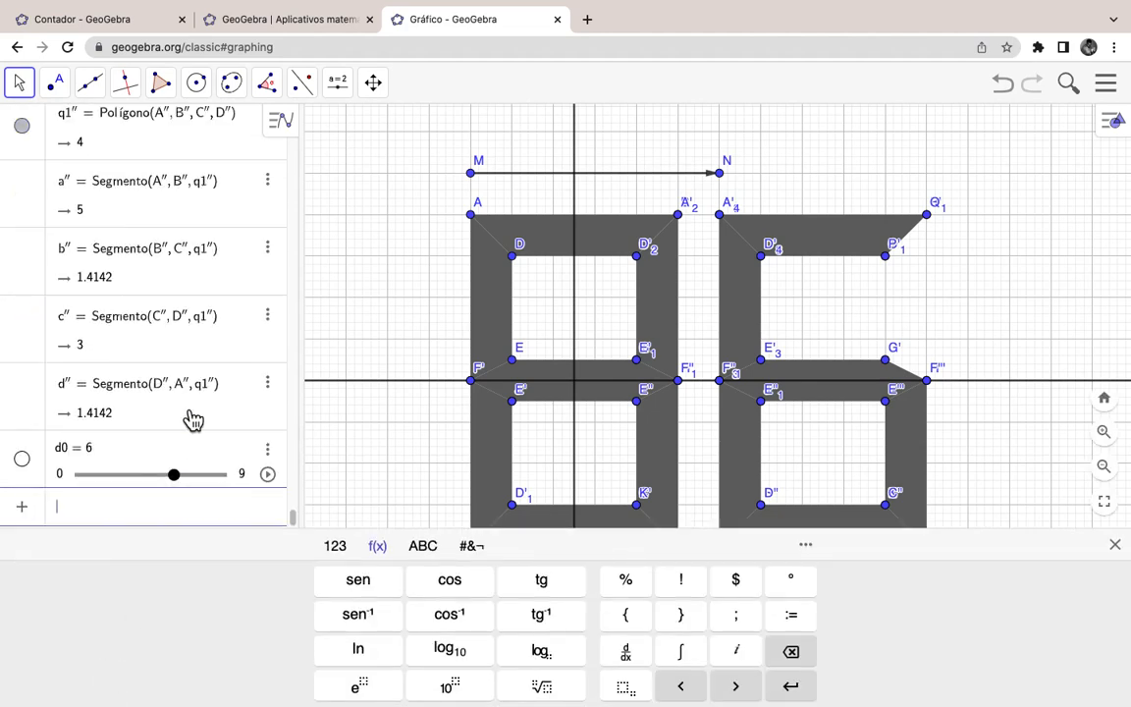
type("n ")
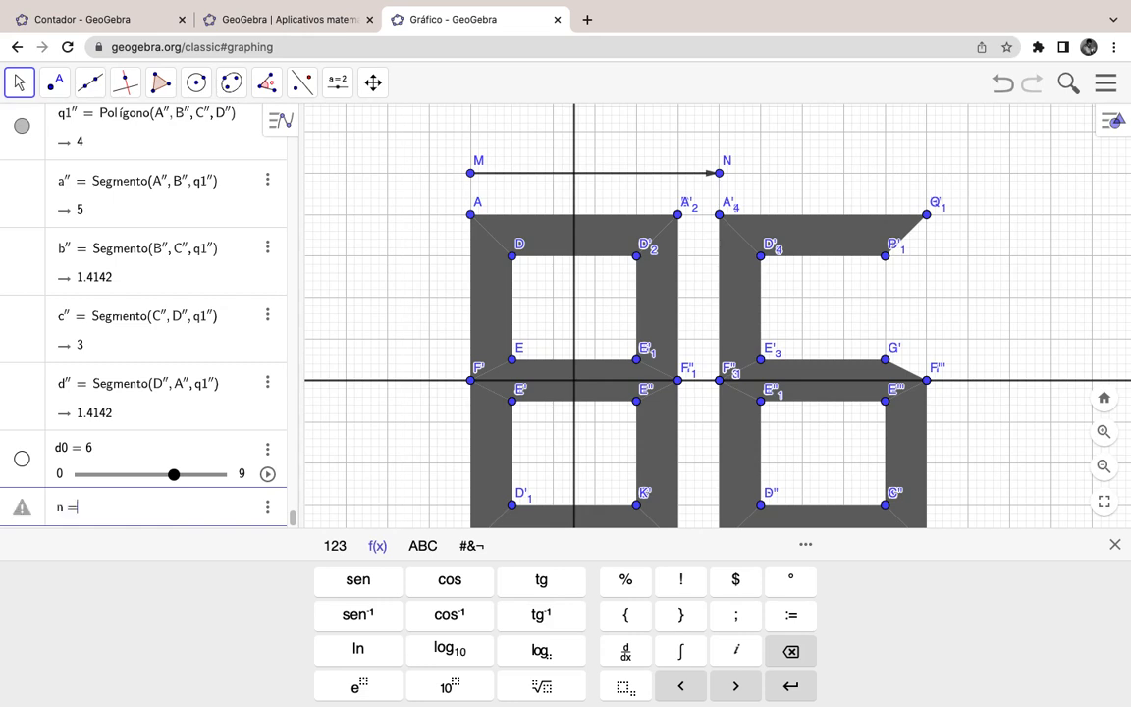
type("= 44")
key("Return")
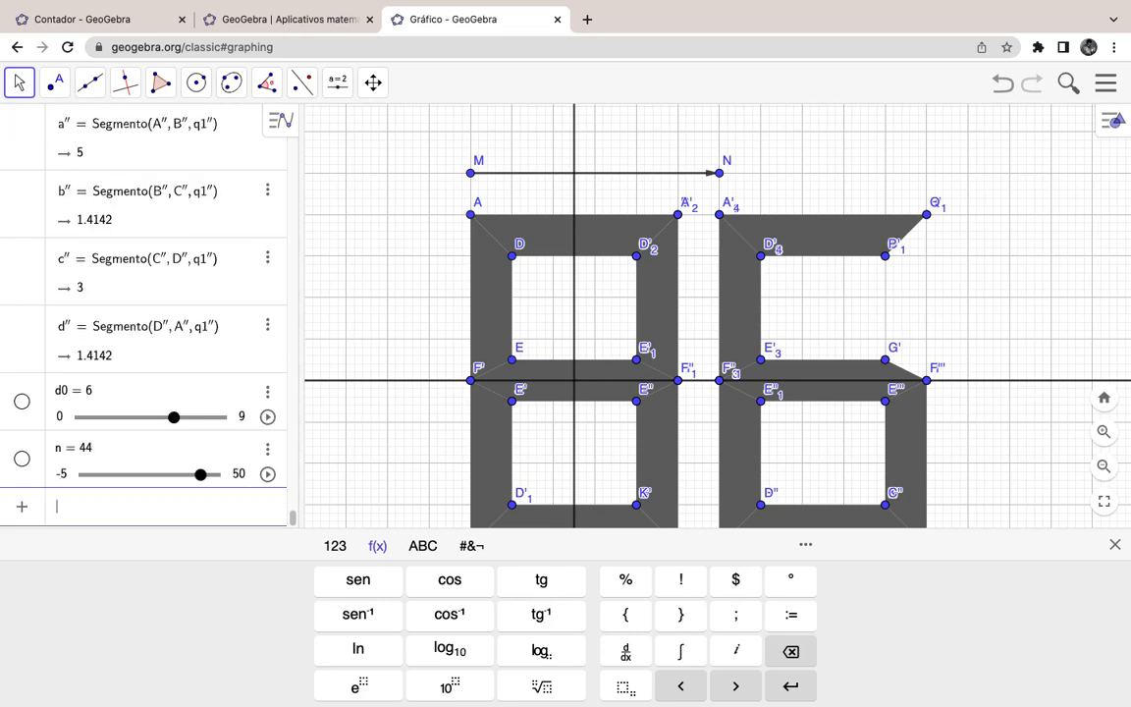
left_click(62, 474)
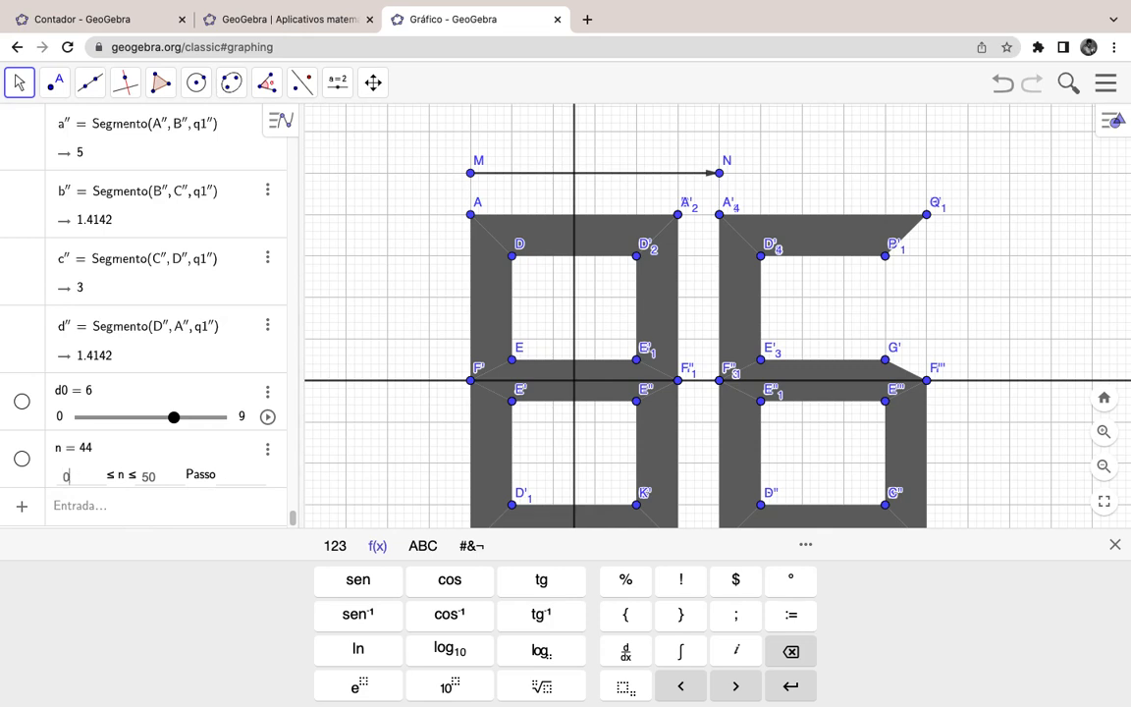
left_click(165, 480)
key("Tab")
key("Return")
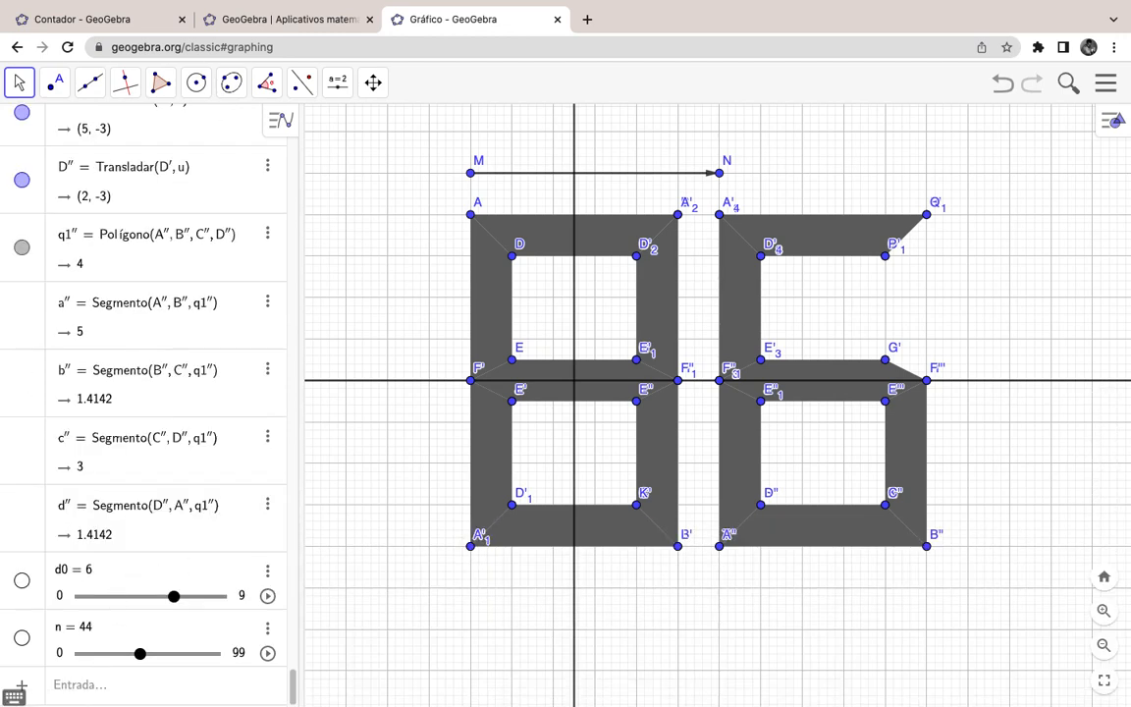
Step: Show slider n on the graphics view and drag it down to 32
left_click(22, 637)
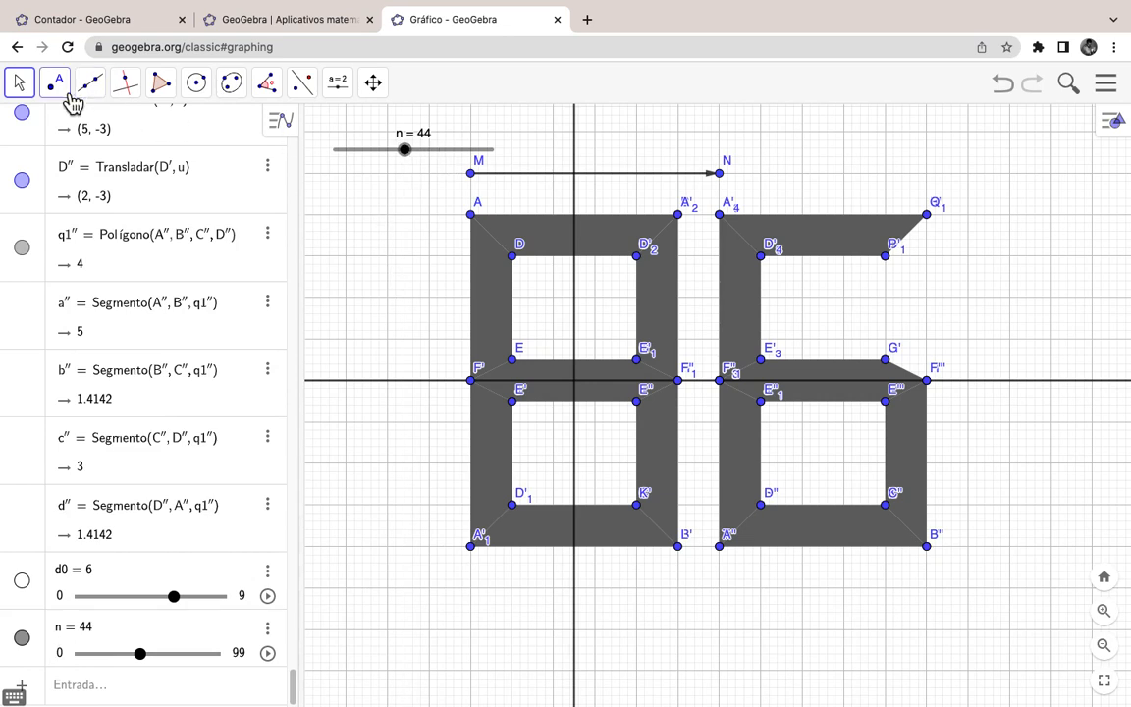
left_click(19, 84)
left_click(43, 128)
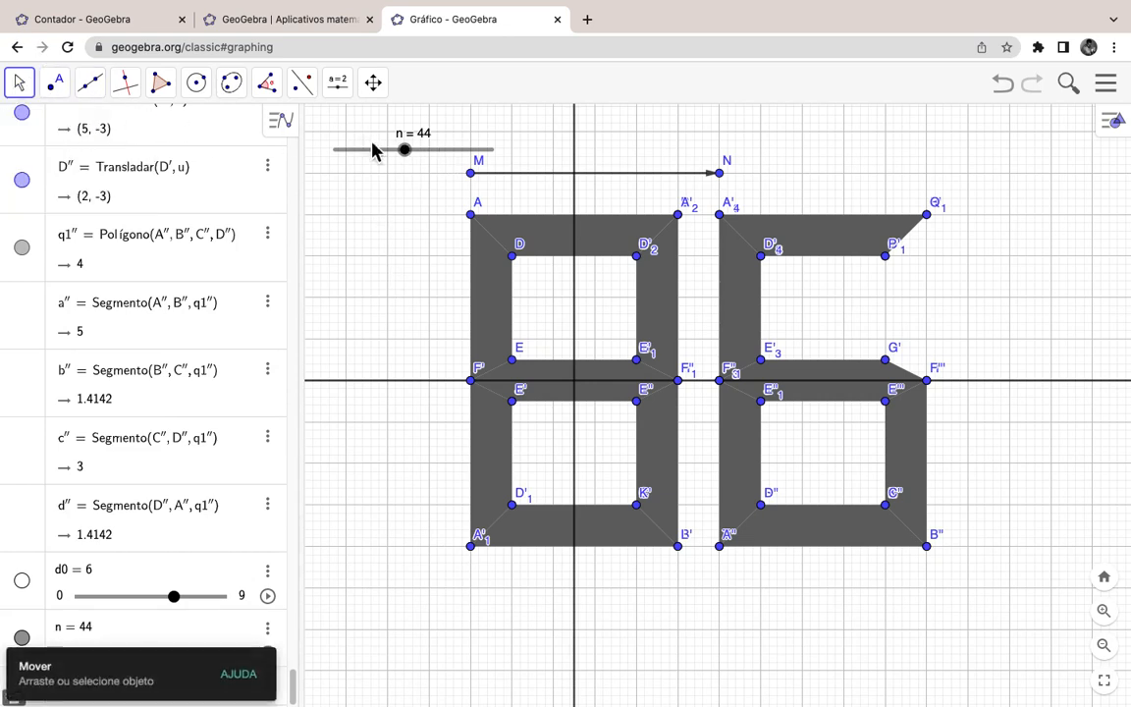
mouse_move(405, 150)
left_mouse_down()
mouse_move(371, 162)
mouse_move(484, 162)
mouse_move(395, 165)
left_mouse_up()
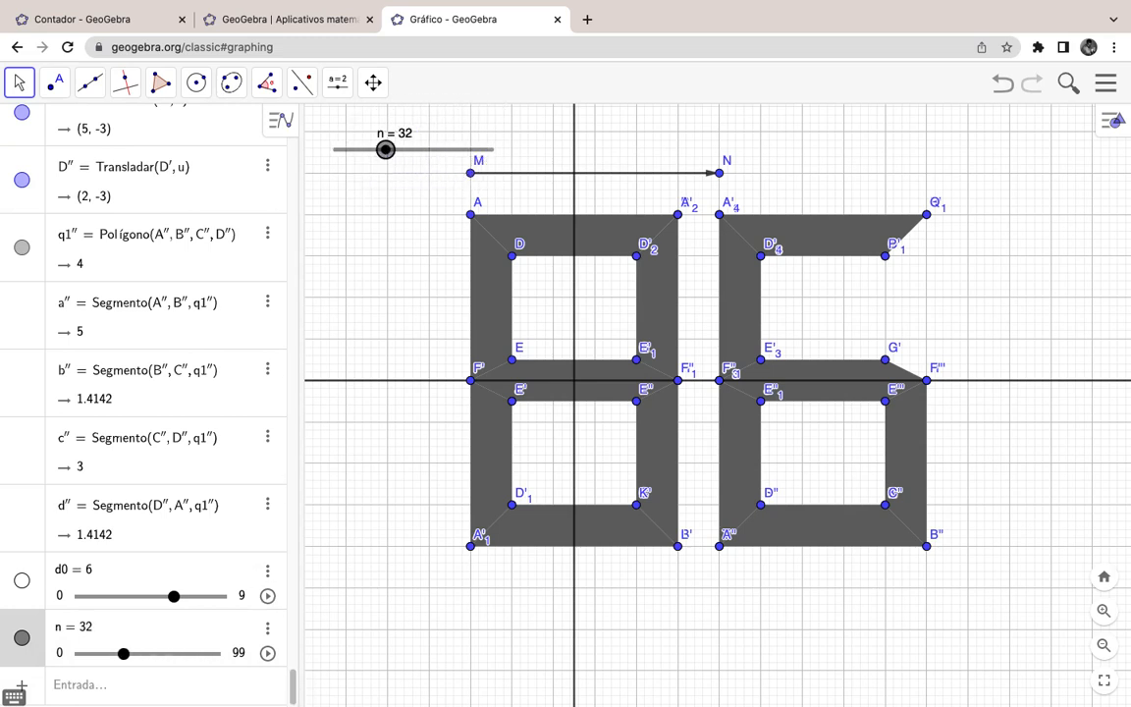
left_click(99, 691)
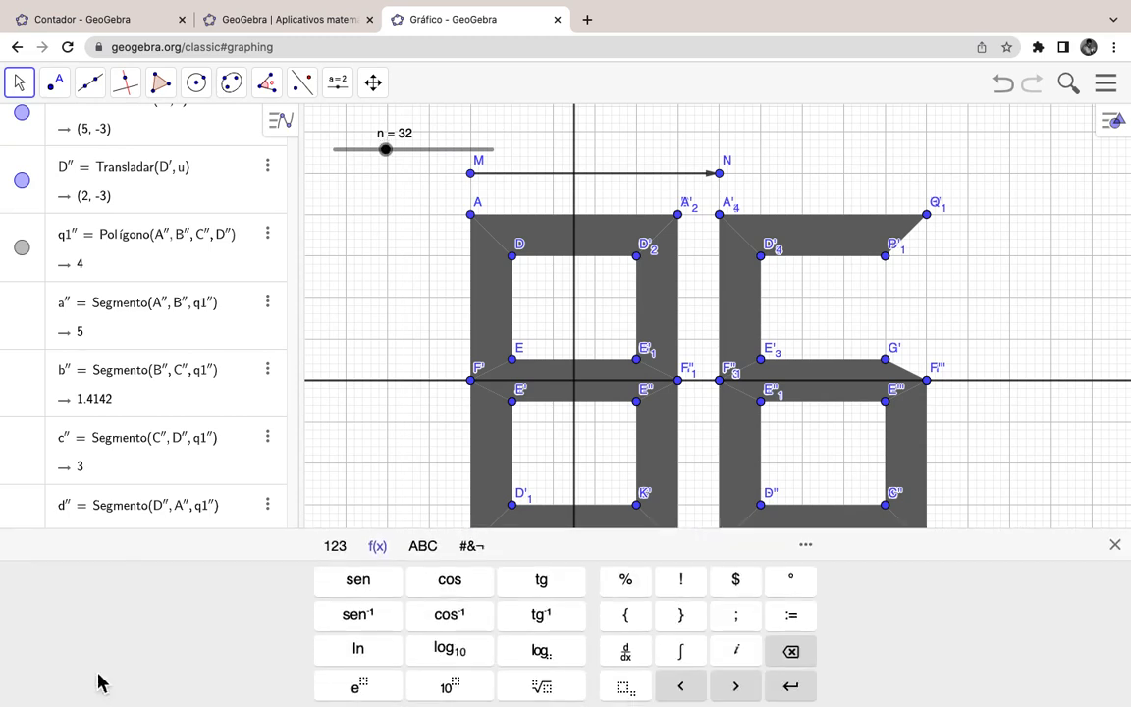
Step: Redefine d0 from 6 to Resto(n, 10), which evaluates to 2
left_click(116, 402)
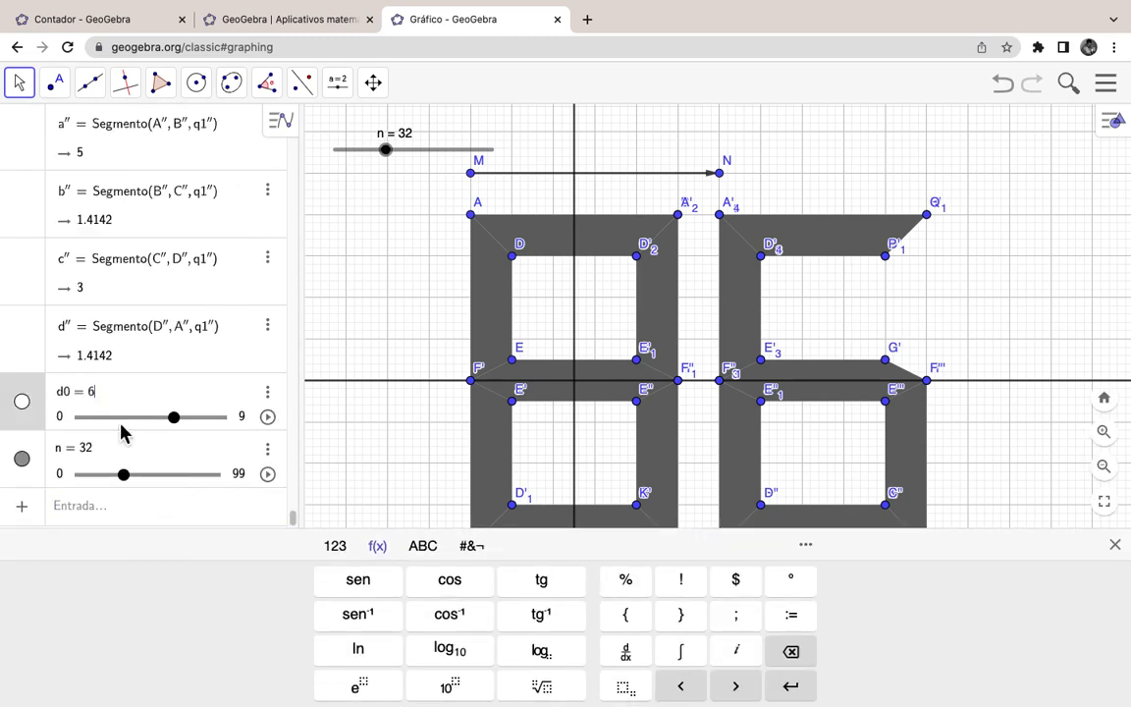
key("BackSpace")
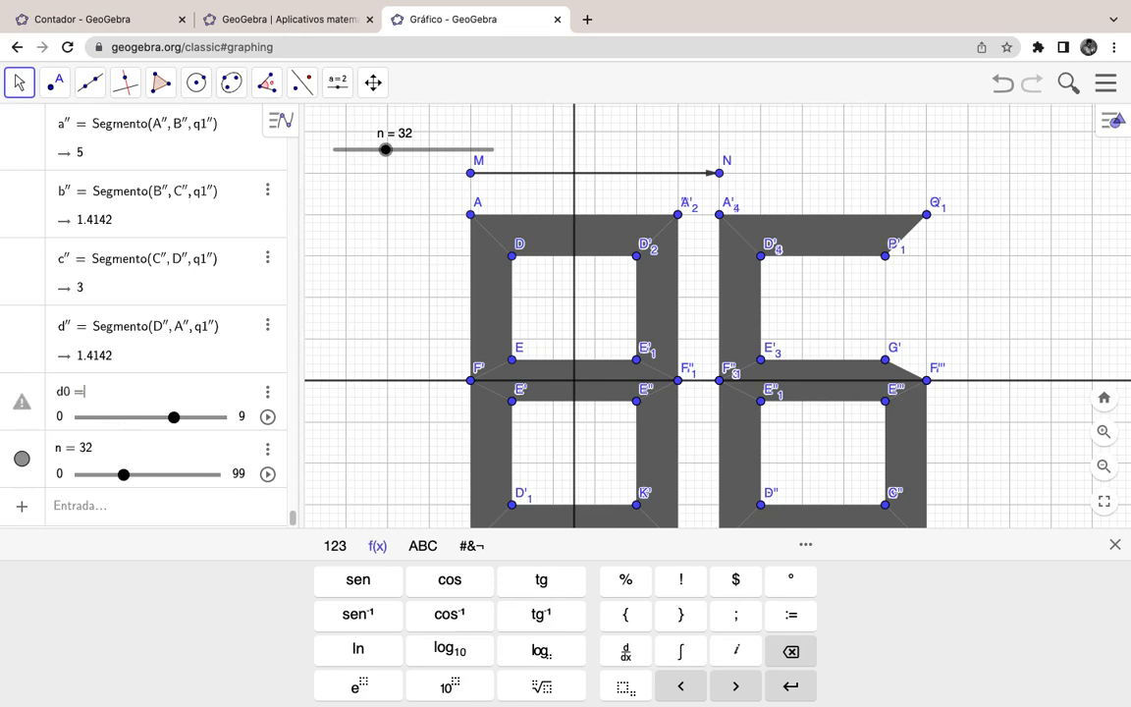
type("Resto")
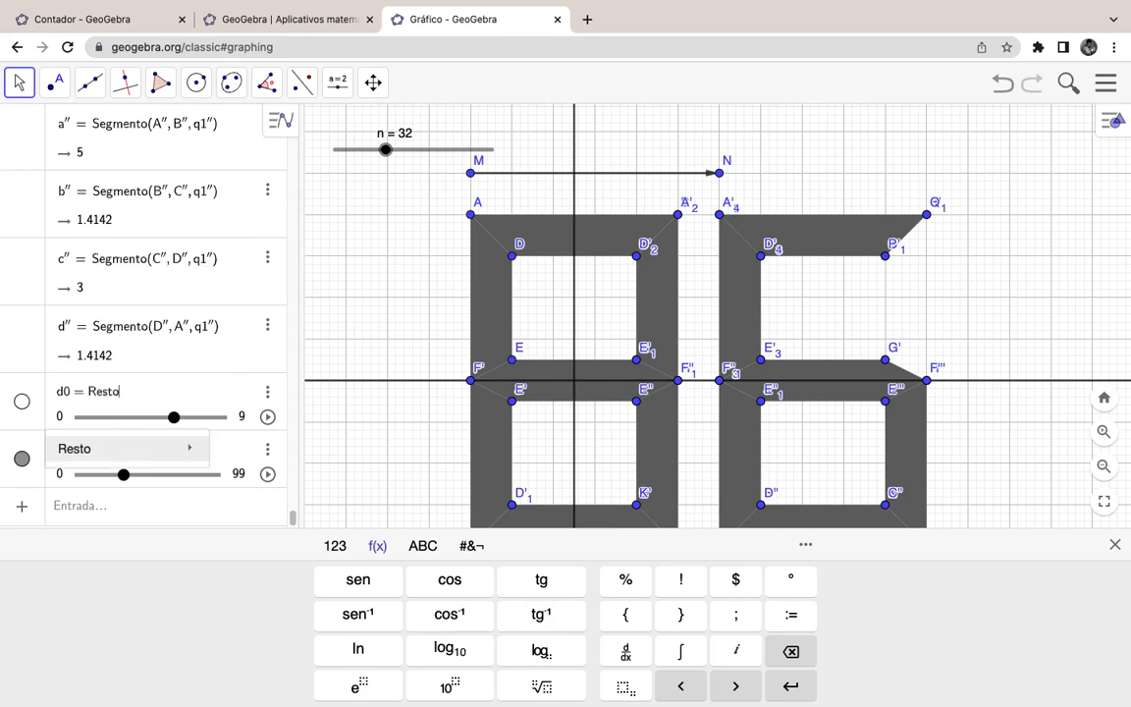
key("Return")
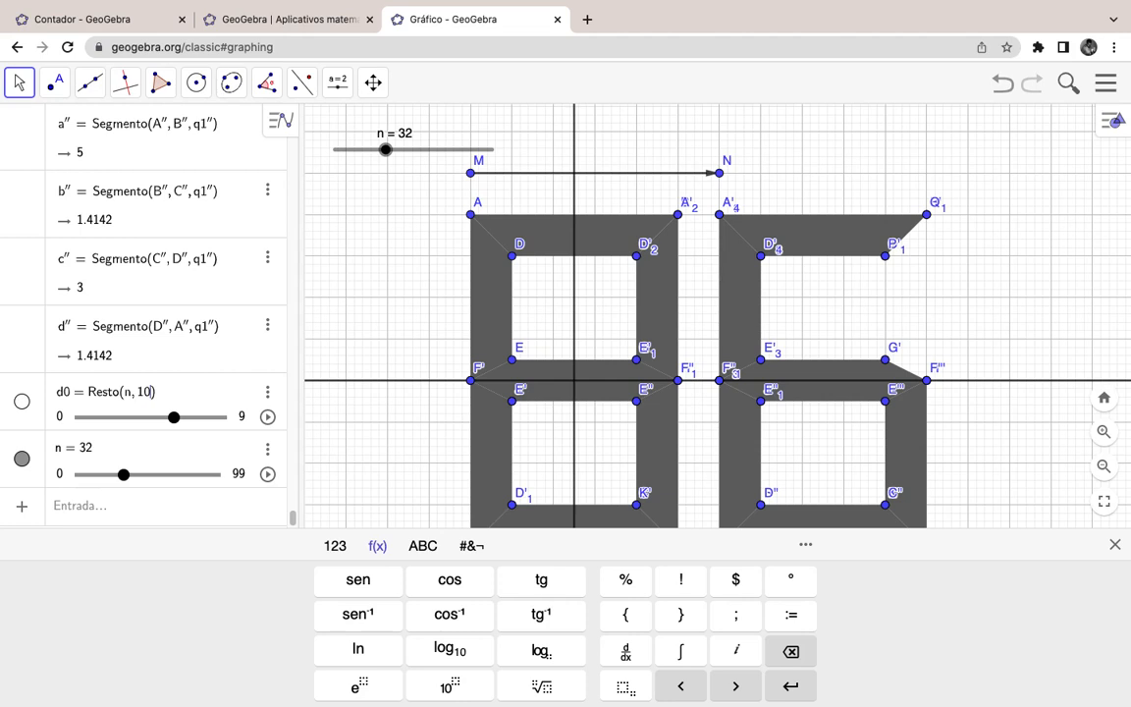
key("Return")
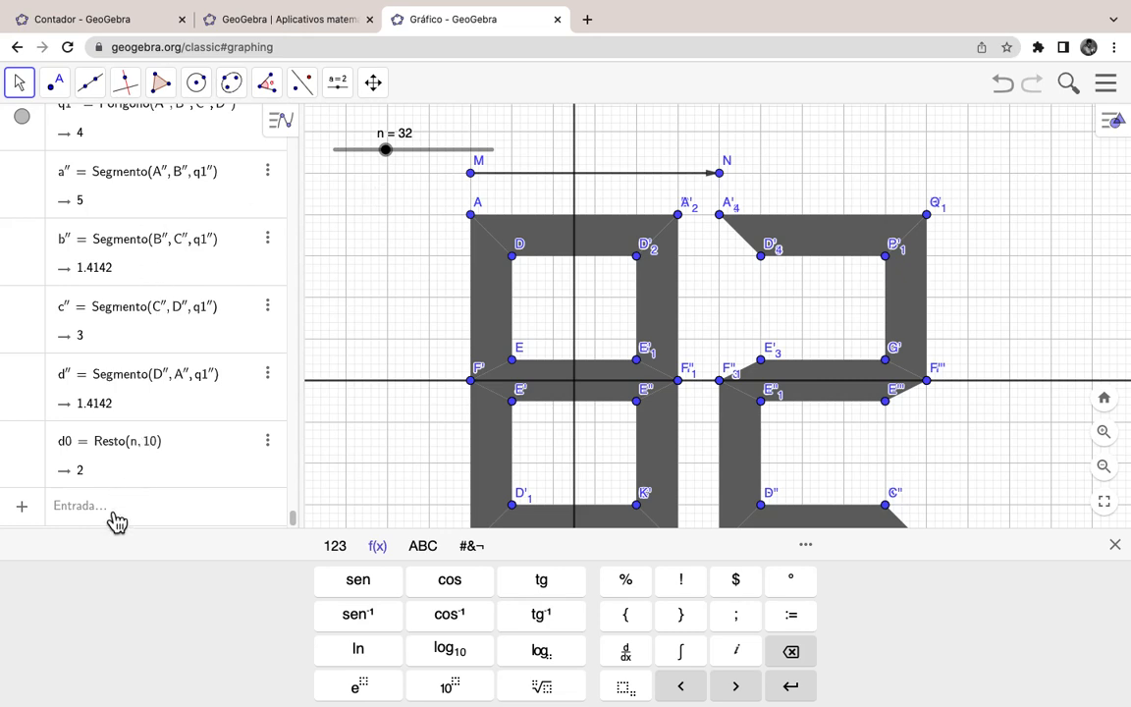
Step: Start a new algebra entry for d1
scroll(116, 521, "up", 2)
scroll(116, 521, "down", 2)
left_click(116, 507)
type("d1")
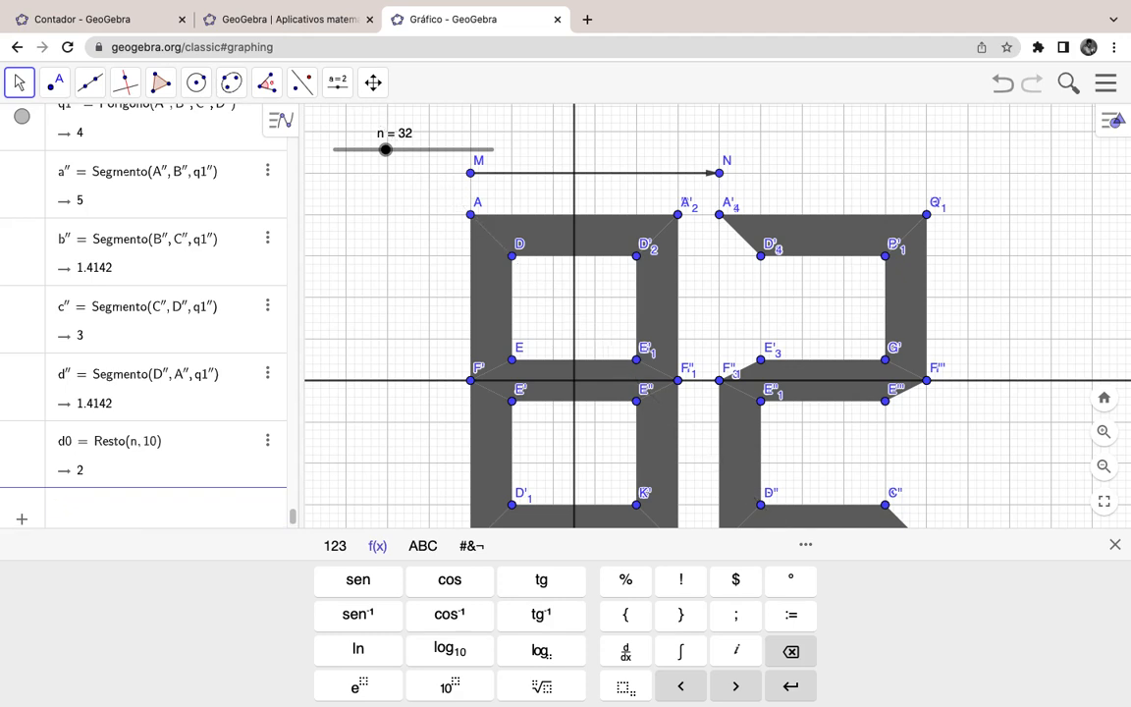
Step: Locate d1 in the Algebra view and clear its old value 8
scroll(106, 447, "up", 7)
scroll(106, 444, "up", 10)
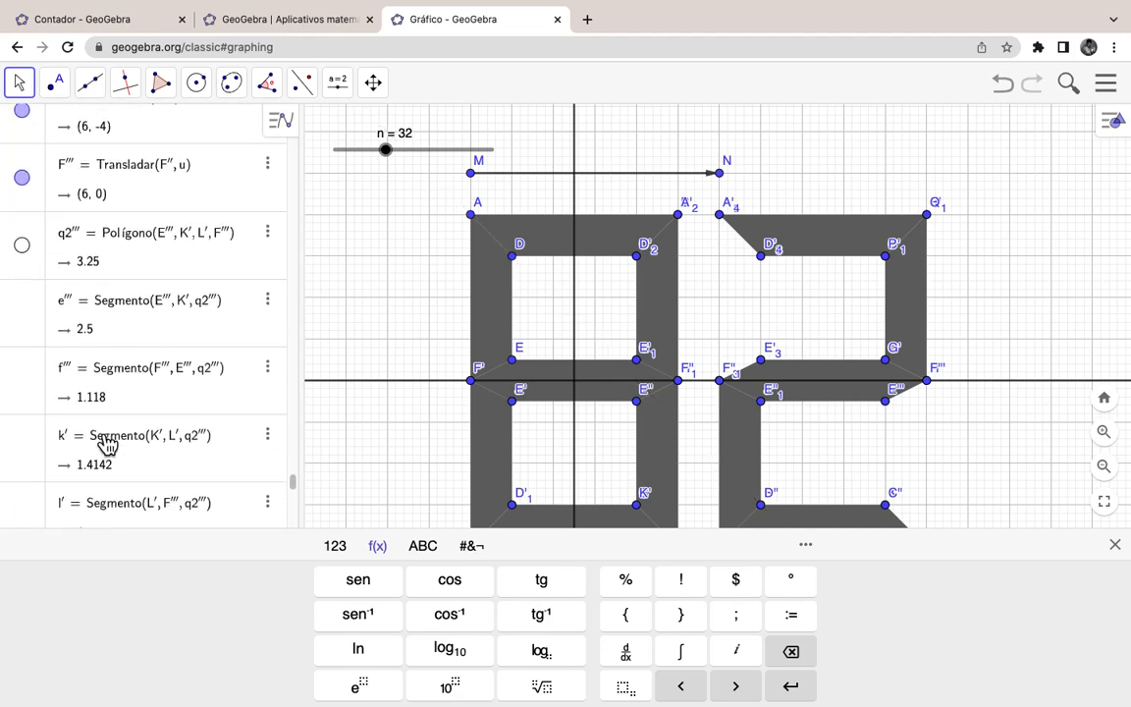
scroll(106, 444, "up", 10)
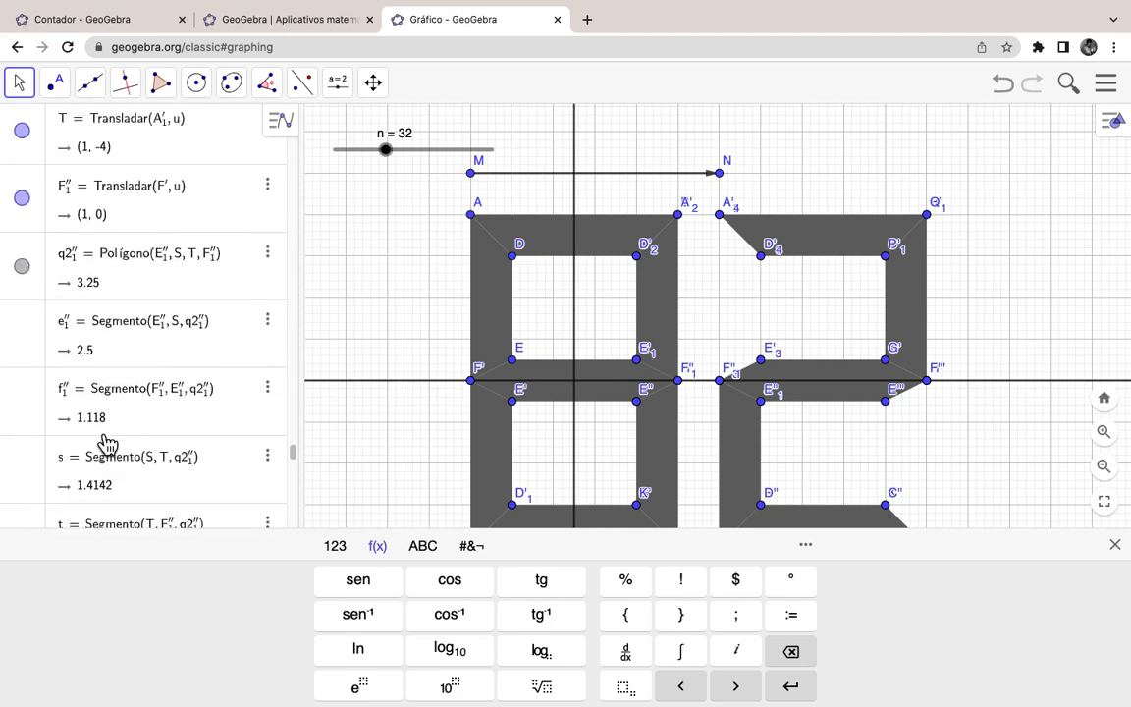
scroll(106, 444, "up", 3)
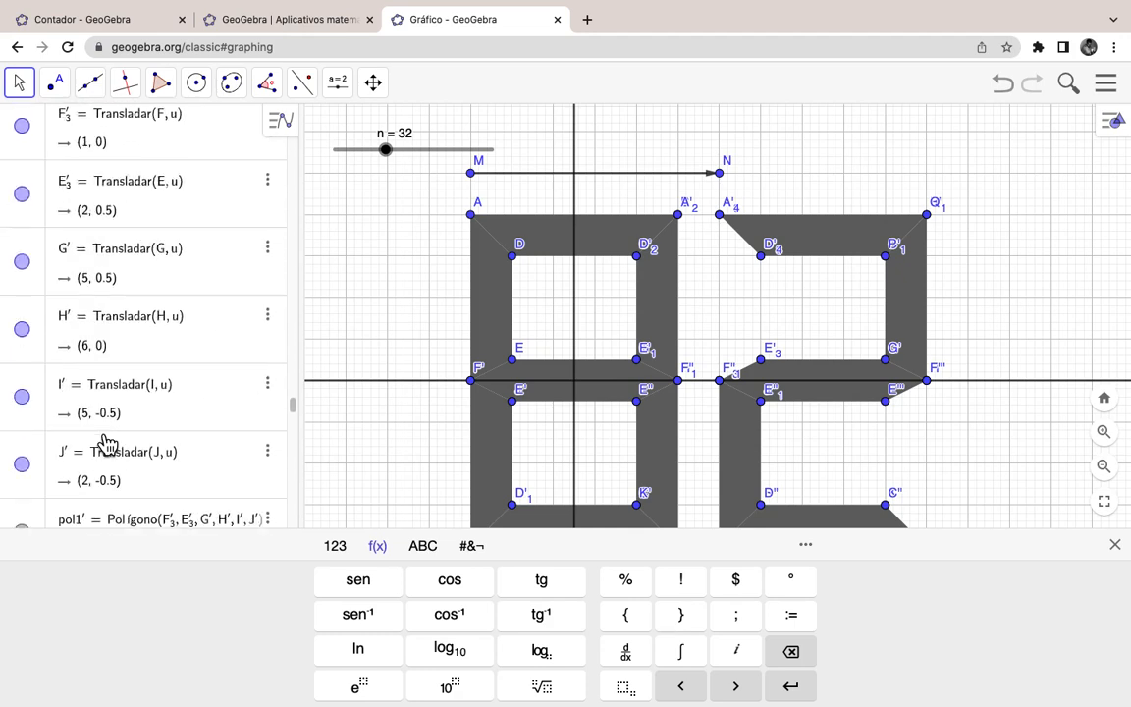
scroll(106, 444, "up", 5)
scroll(106, 444, "up", 8)
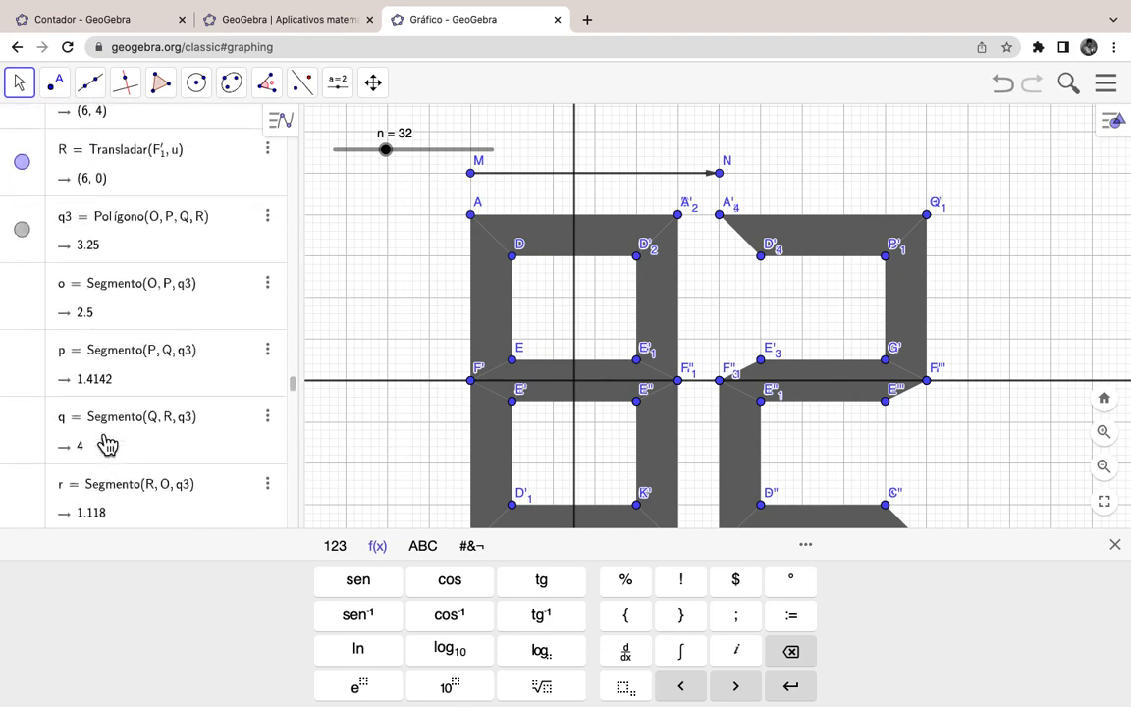
scroll(106, 444, "up", 6)
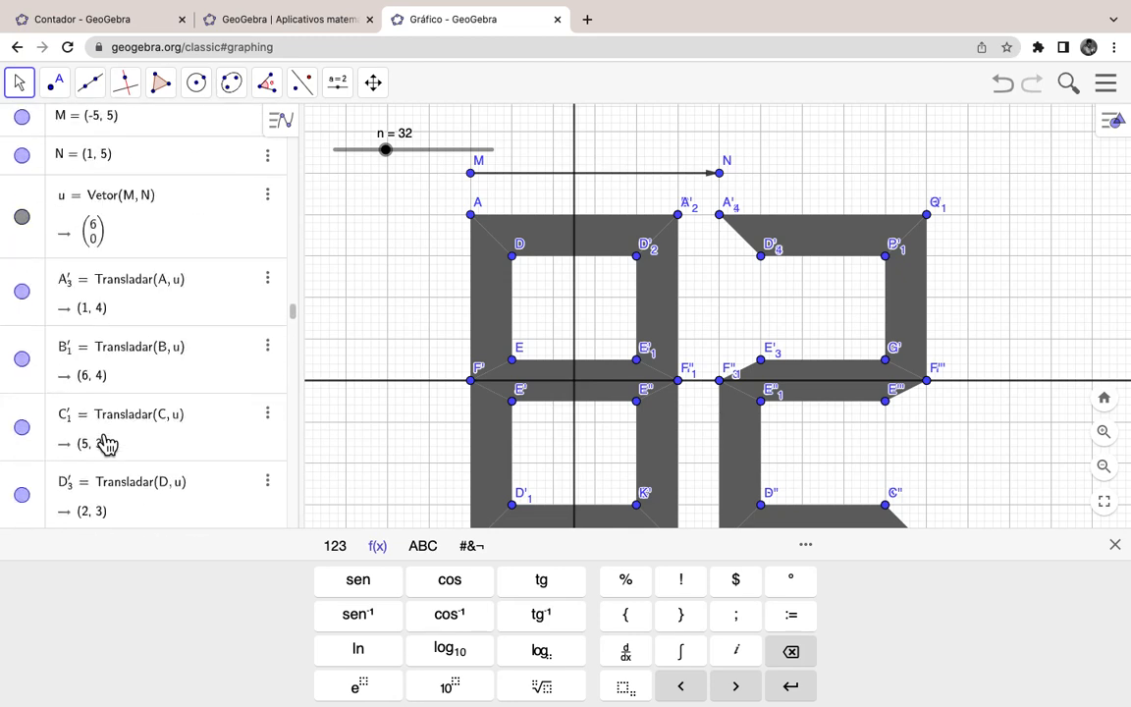
scroll(106, 444, "up", 4)
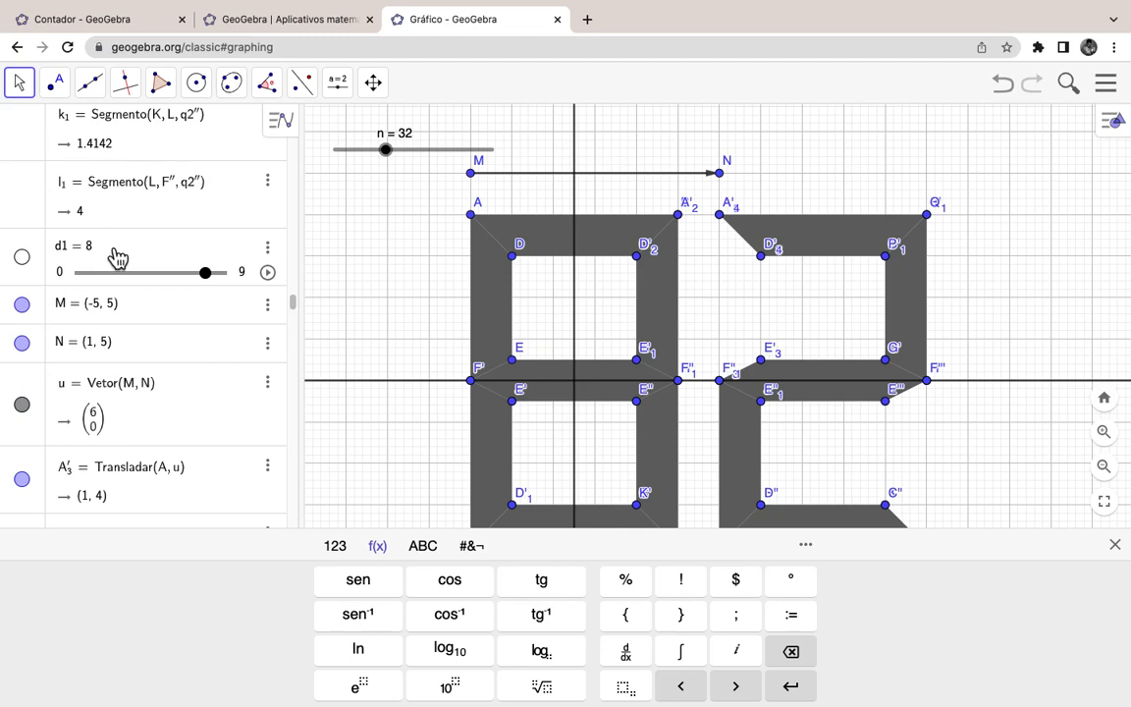
scroll(120, 256, "down", 2)
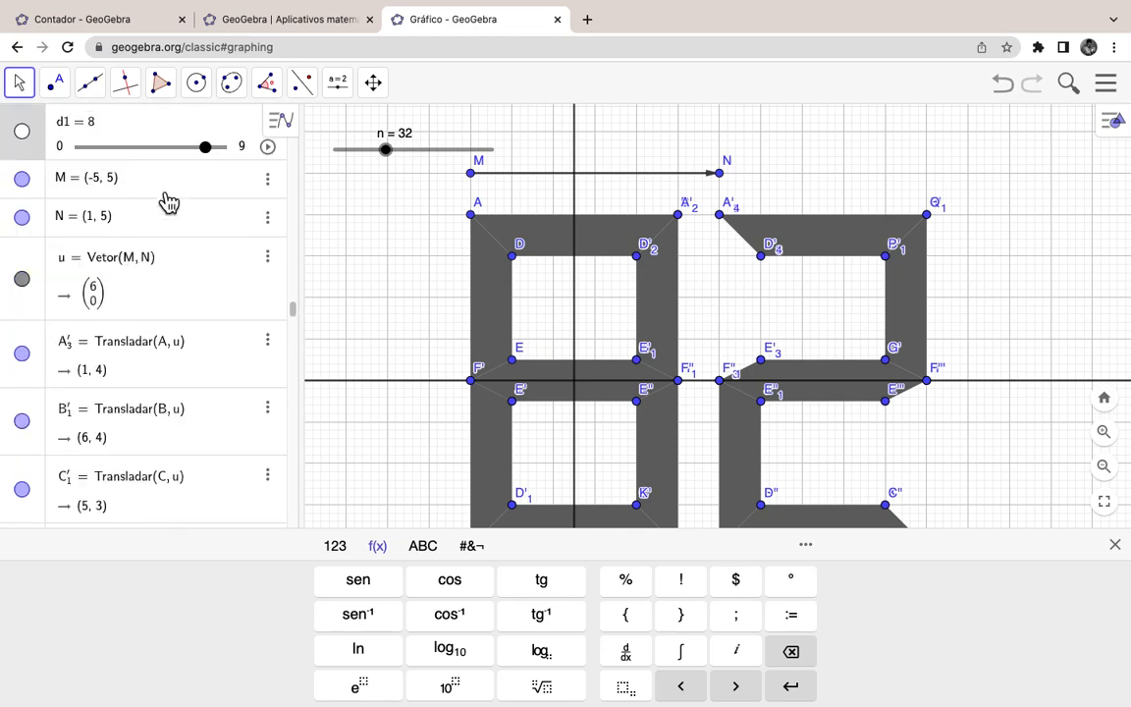
key("BackSpace")
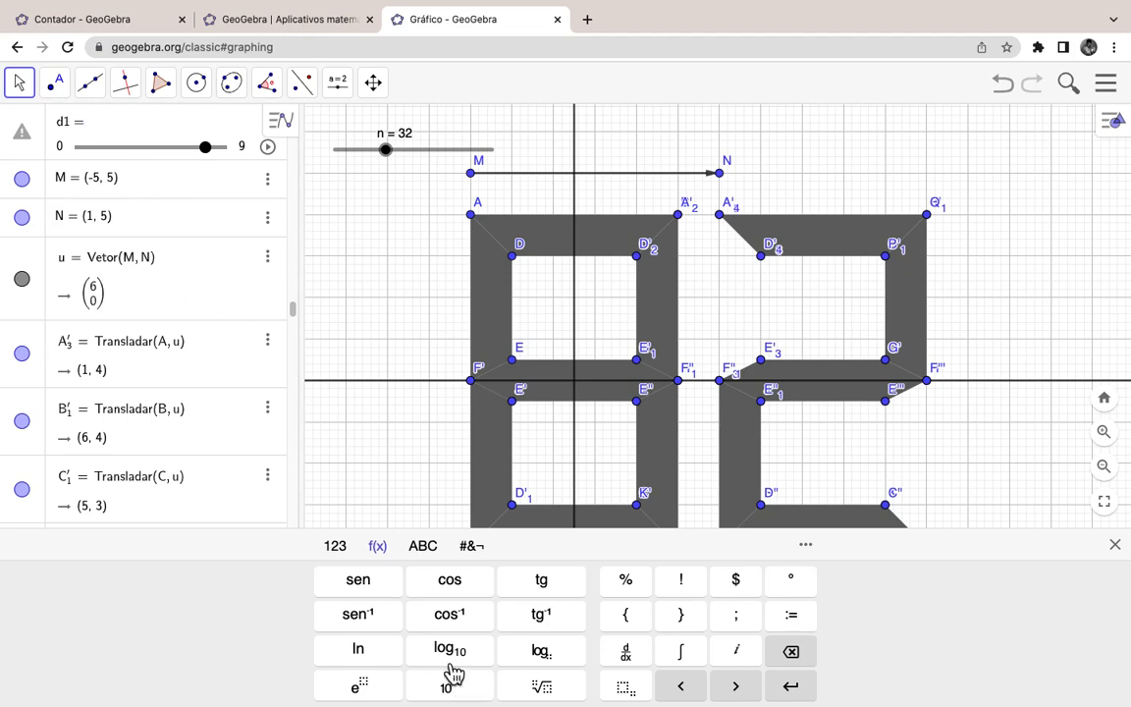
Step: Define d1 as ⌊n/10⌋ using floor brackets from the symbol keyboard
left_click(337, 546)
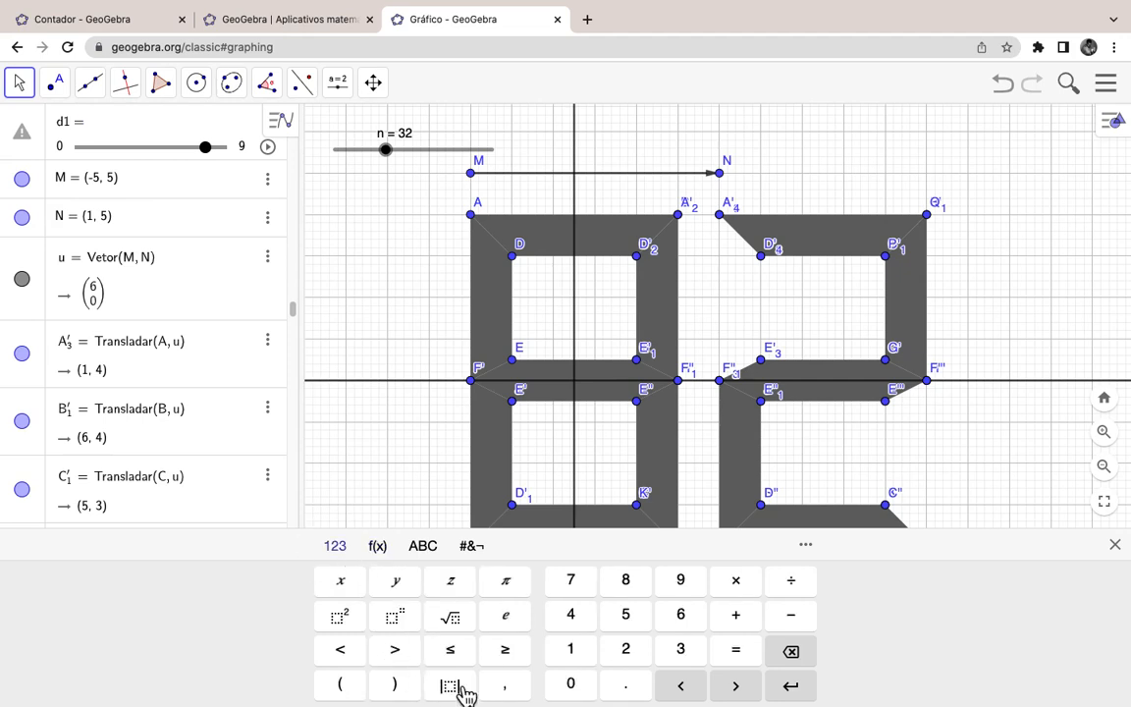
left_click(397, 553)
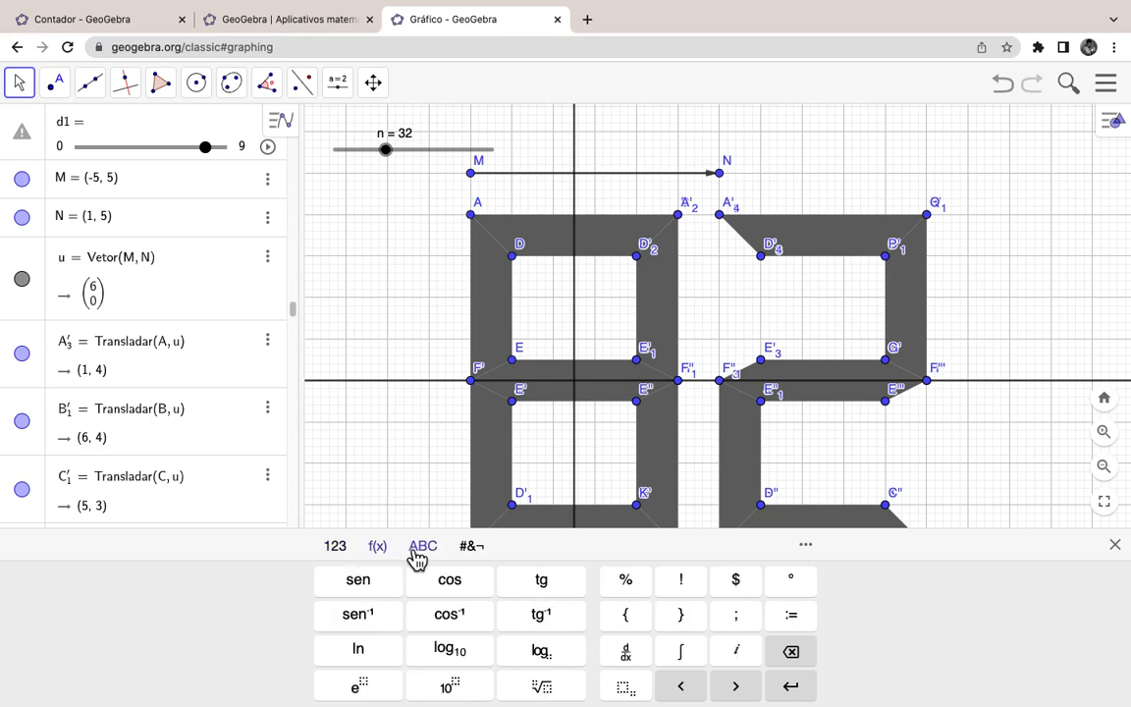
left_click(420, 554)
left_click(470, 552)
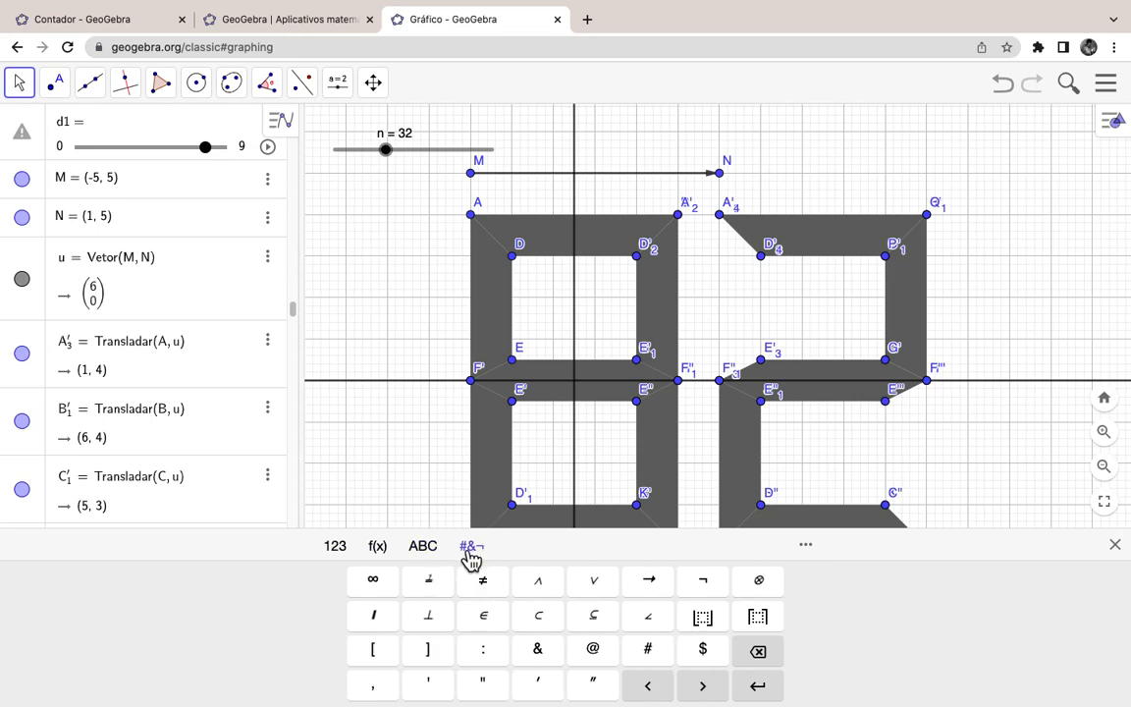
left_click(713, 633)
type("n/10⌋")
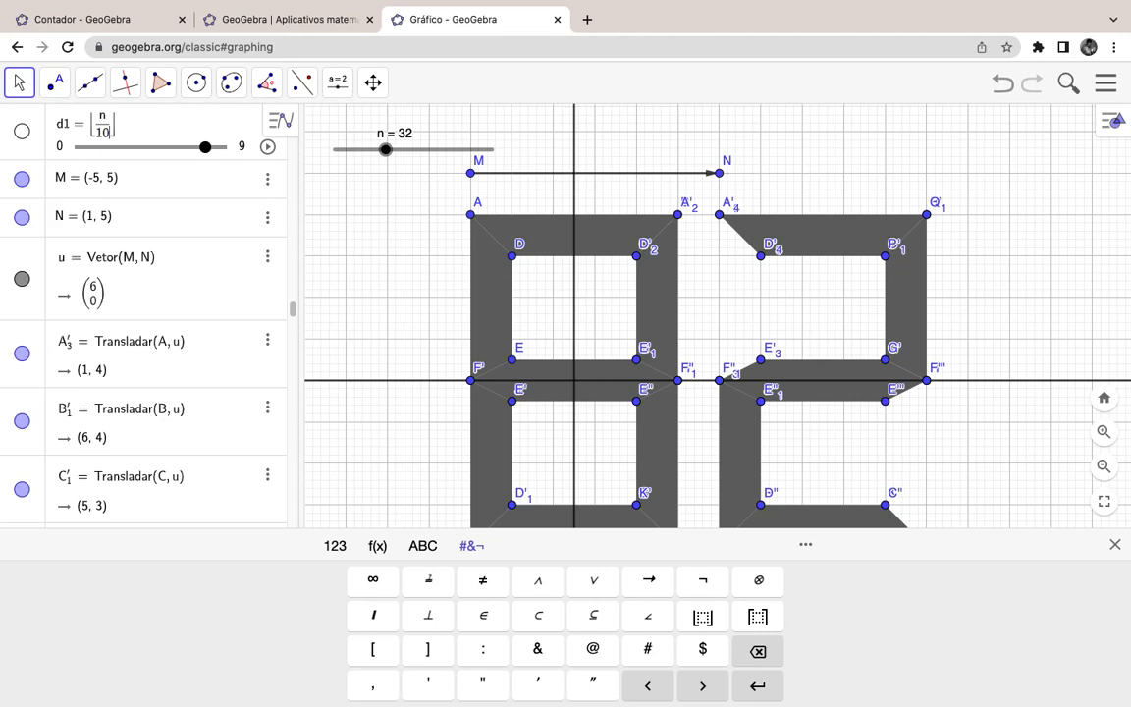
key("Return")
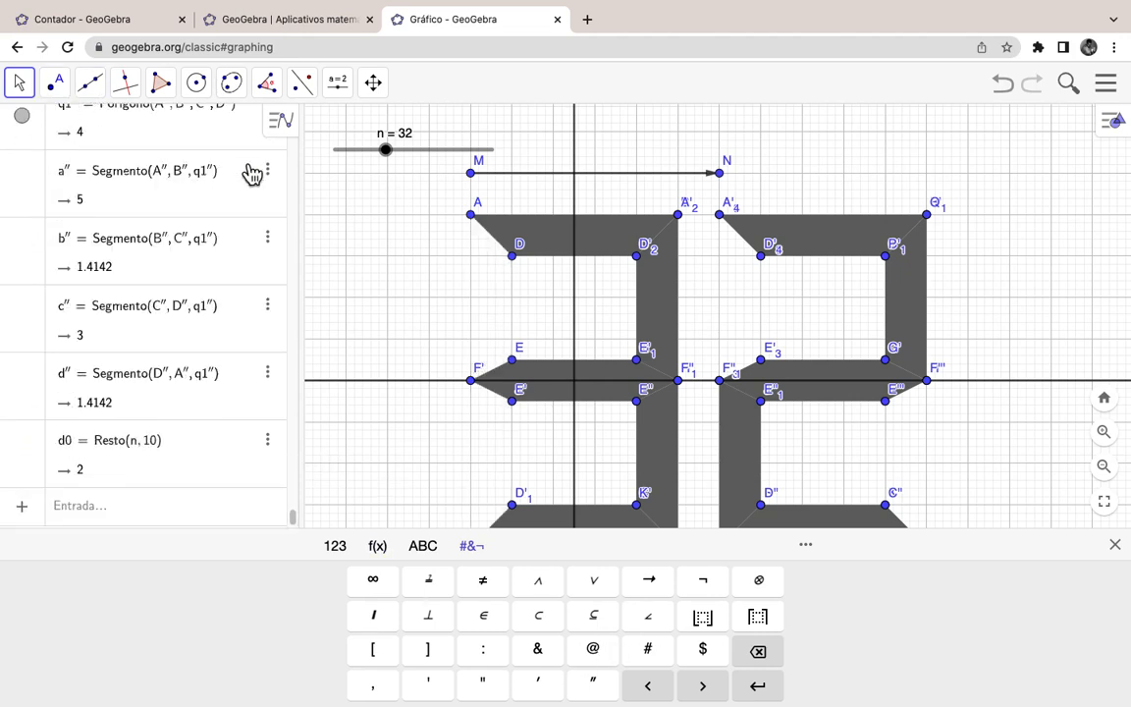
Step: Animate slider n and pause it when the display reads 37
right_click(387, 154)
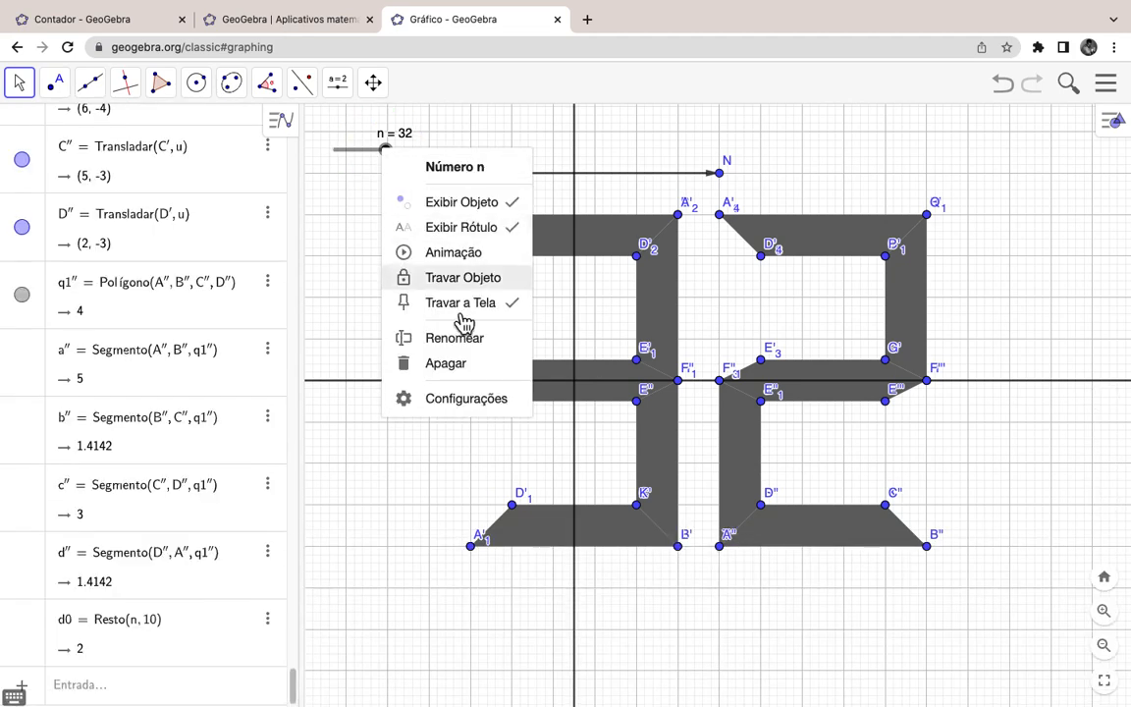
left_click(444, 257)
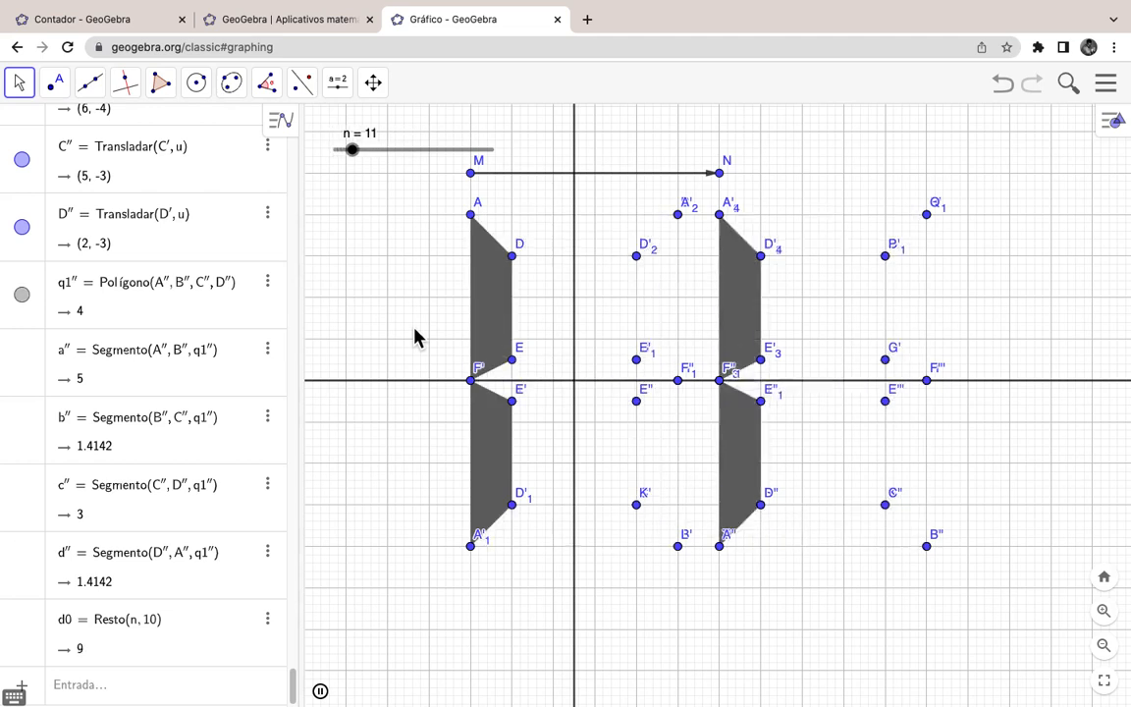
left_click(321, 690)
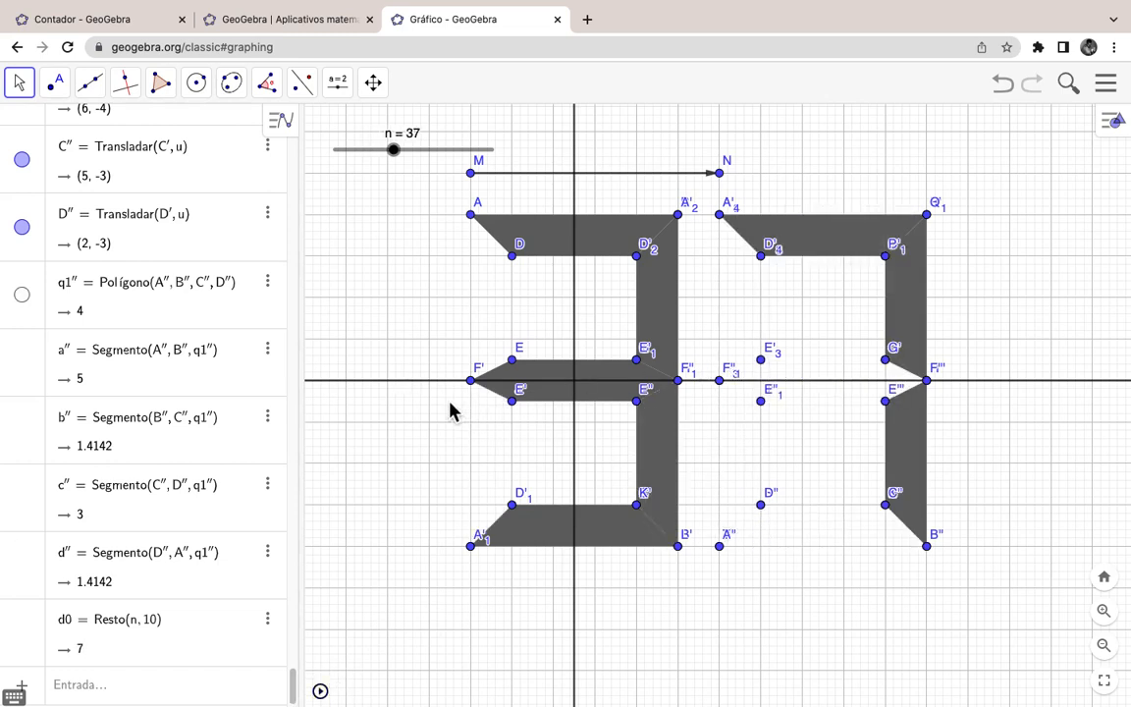
Step: Hide the helper lines k and l
right_click(383, 381)
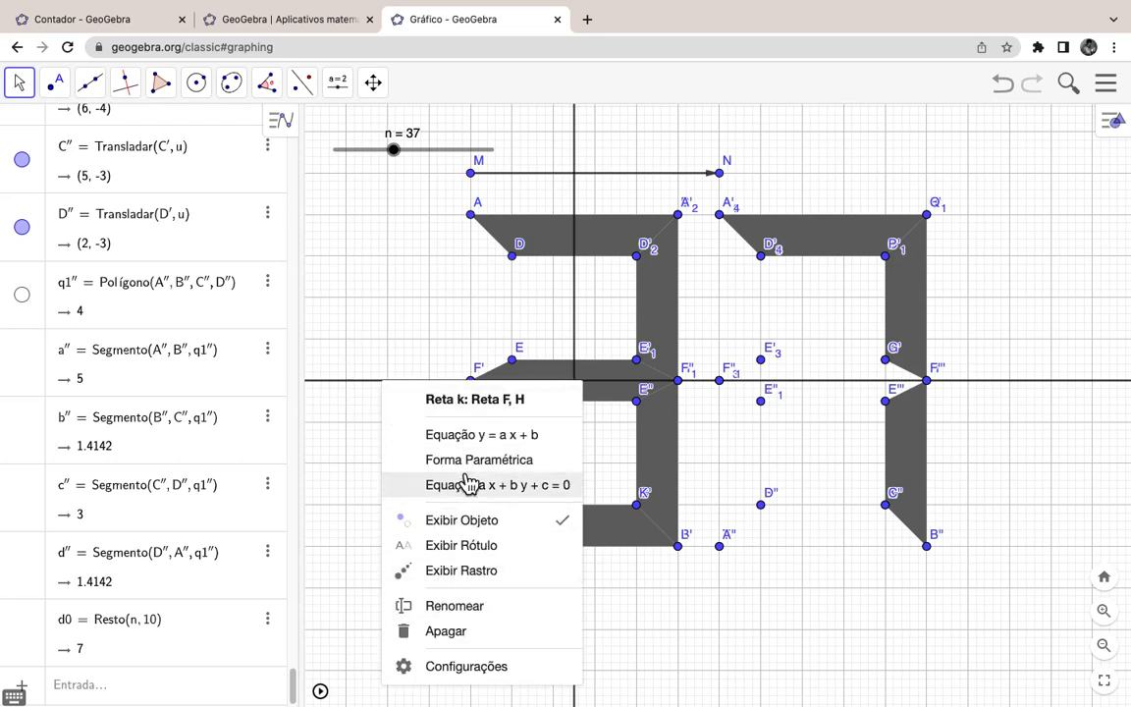
left_click(460, 531)
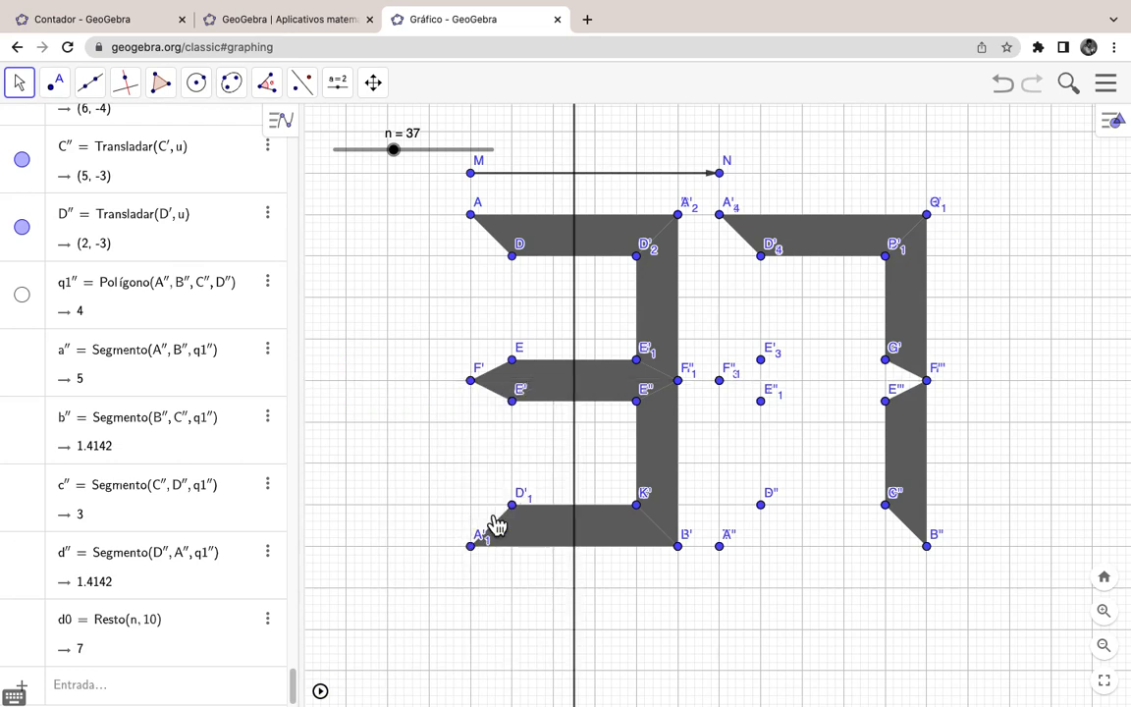
right_click(576, 472)
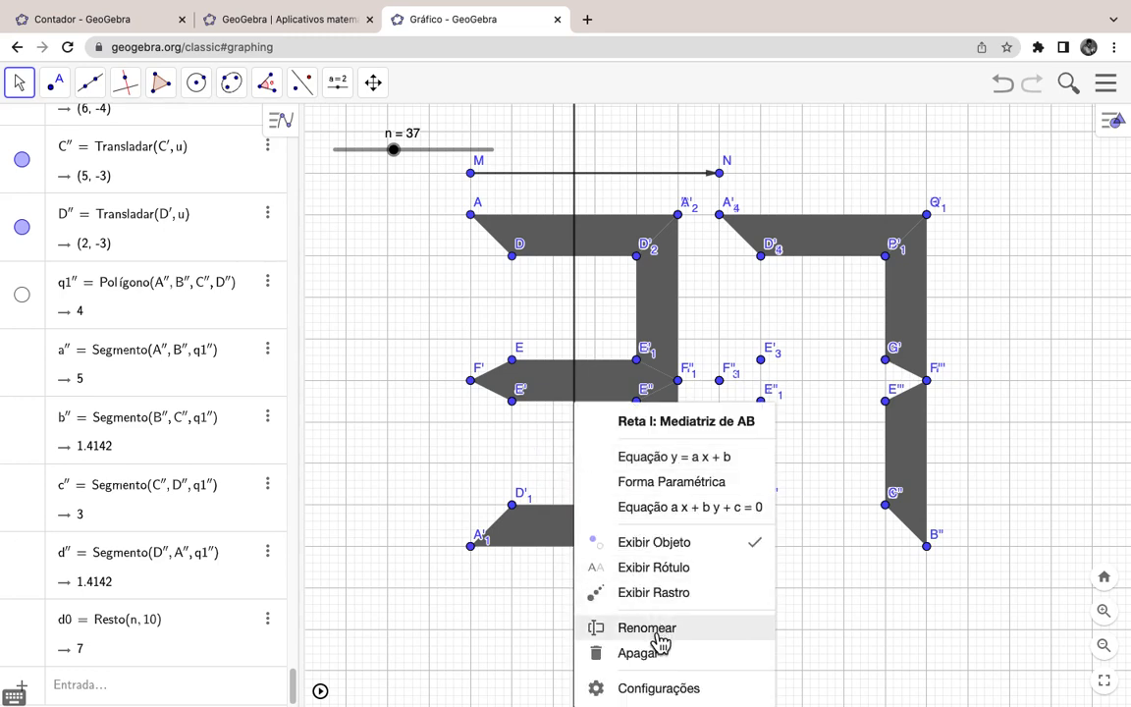
left_click(655, 543)
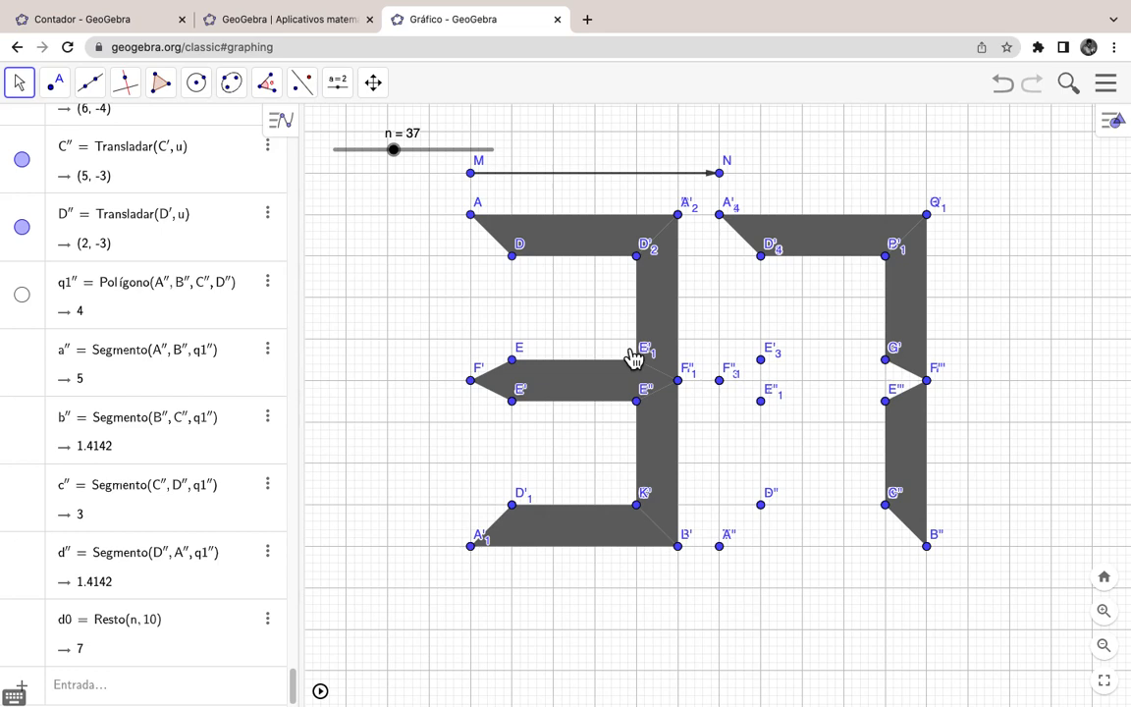
Step: Hide vector u and points M and N, then drag n to 77
right_click(581, 175)
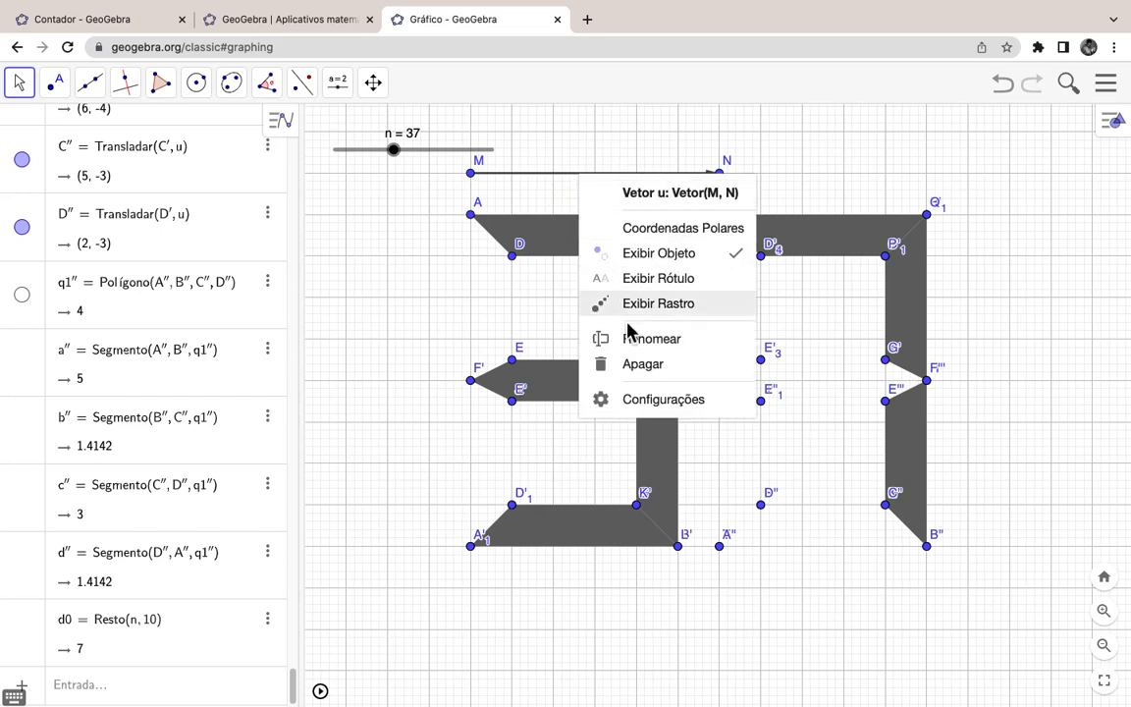
left_click(645, 253)
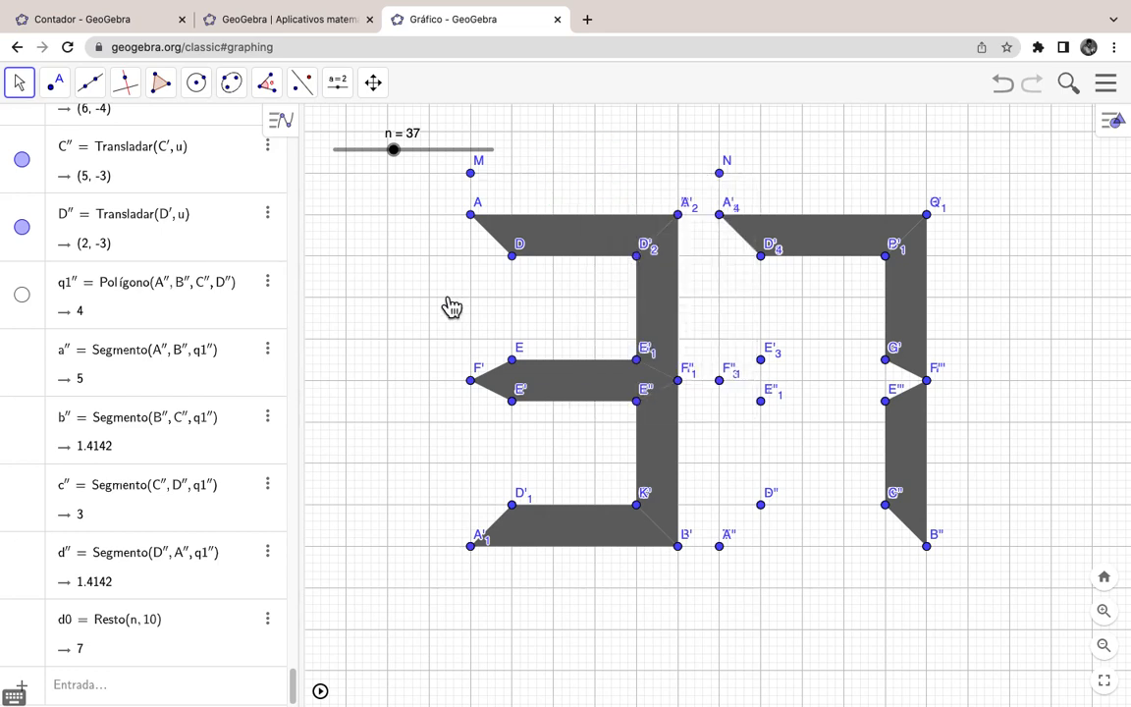
right_click(473, 176)
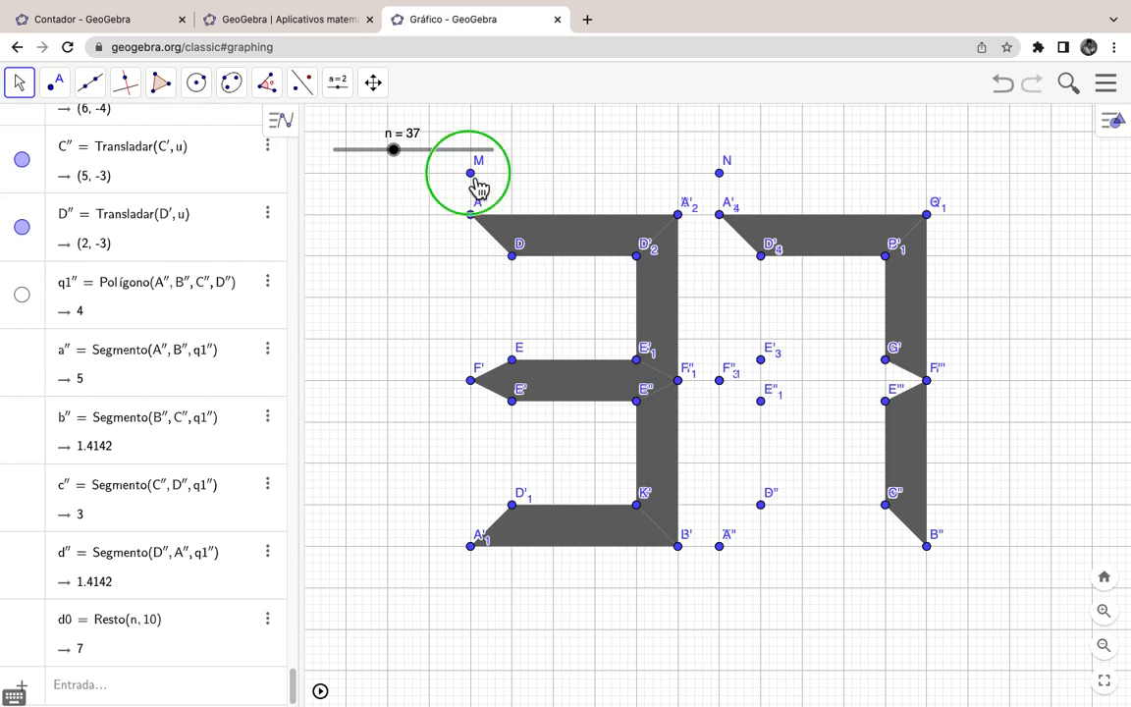
left_click(537, 259)
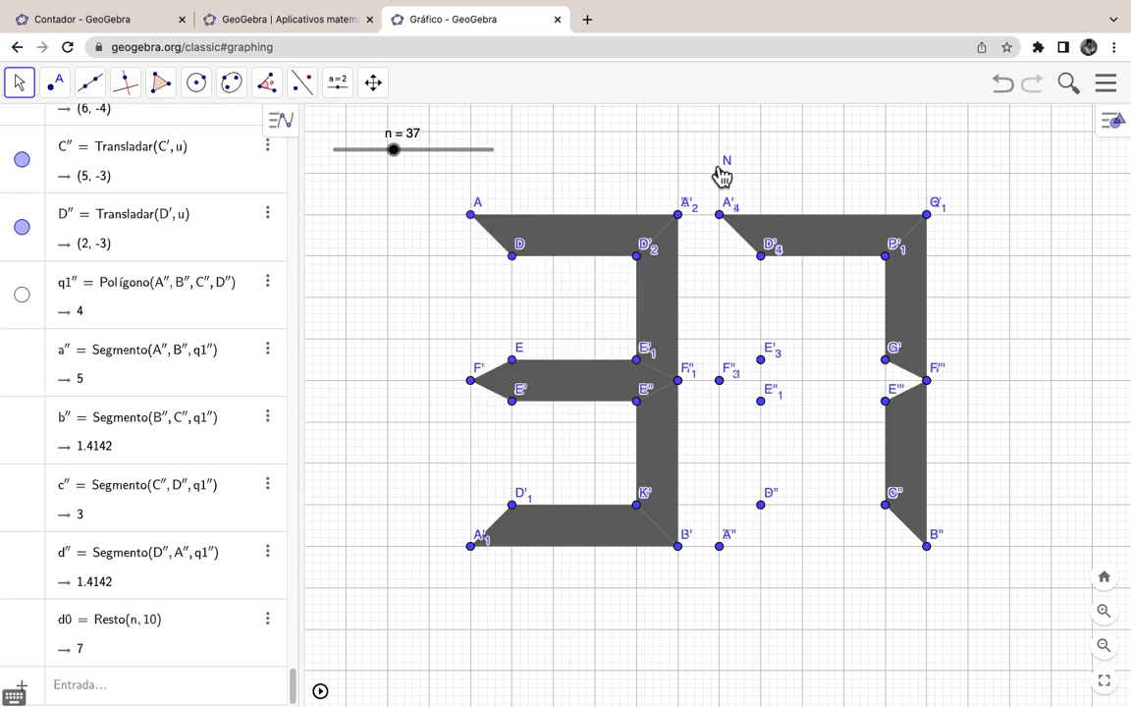
right_click(721, 175)
left_click(768, 254)
left_click_drag(398, 162, 459, 163)
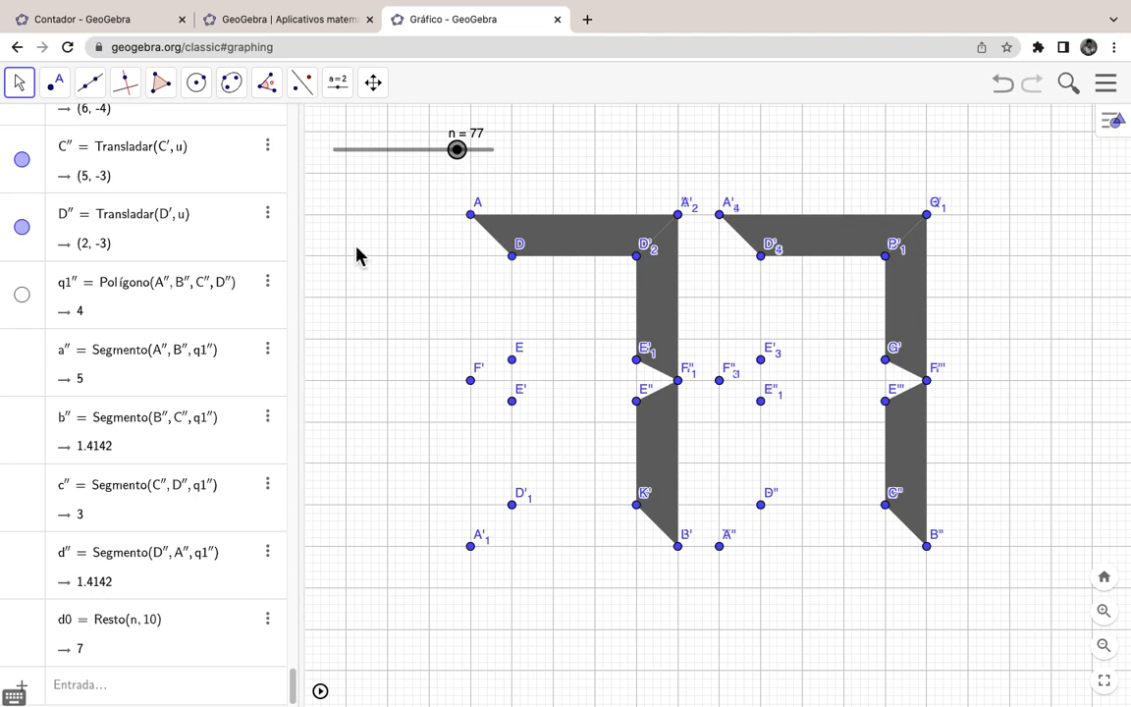